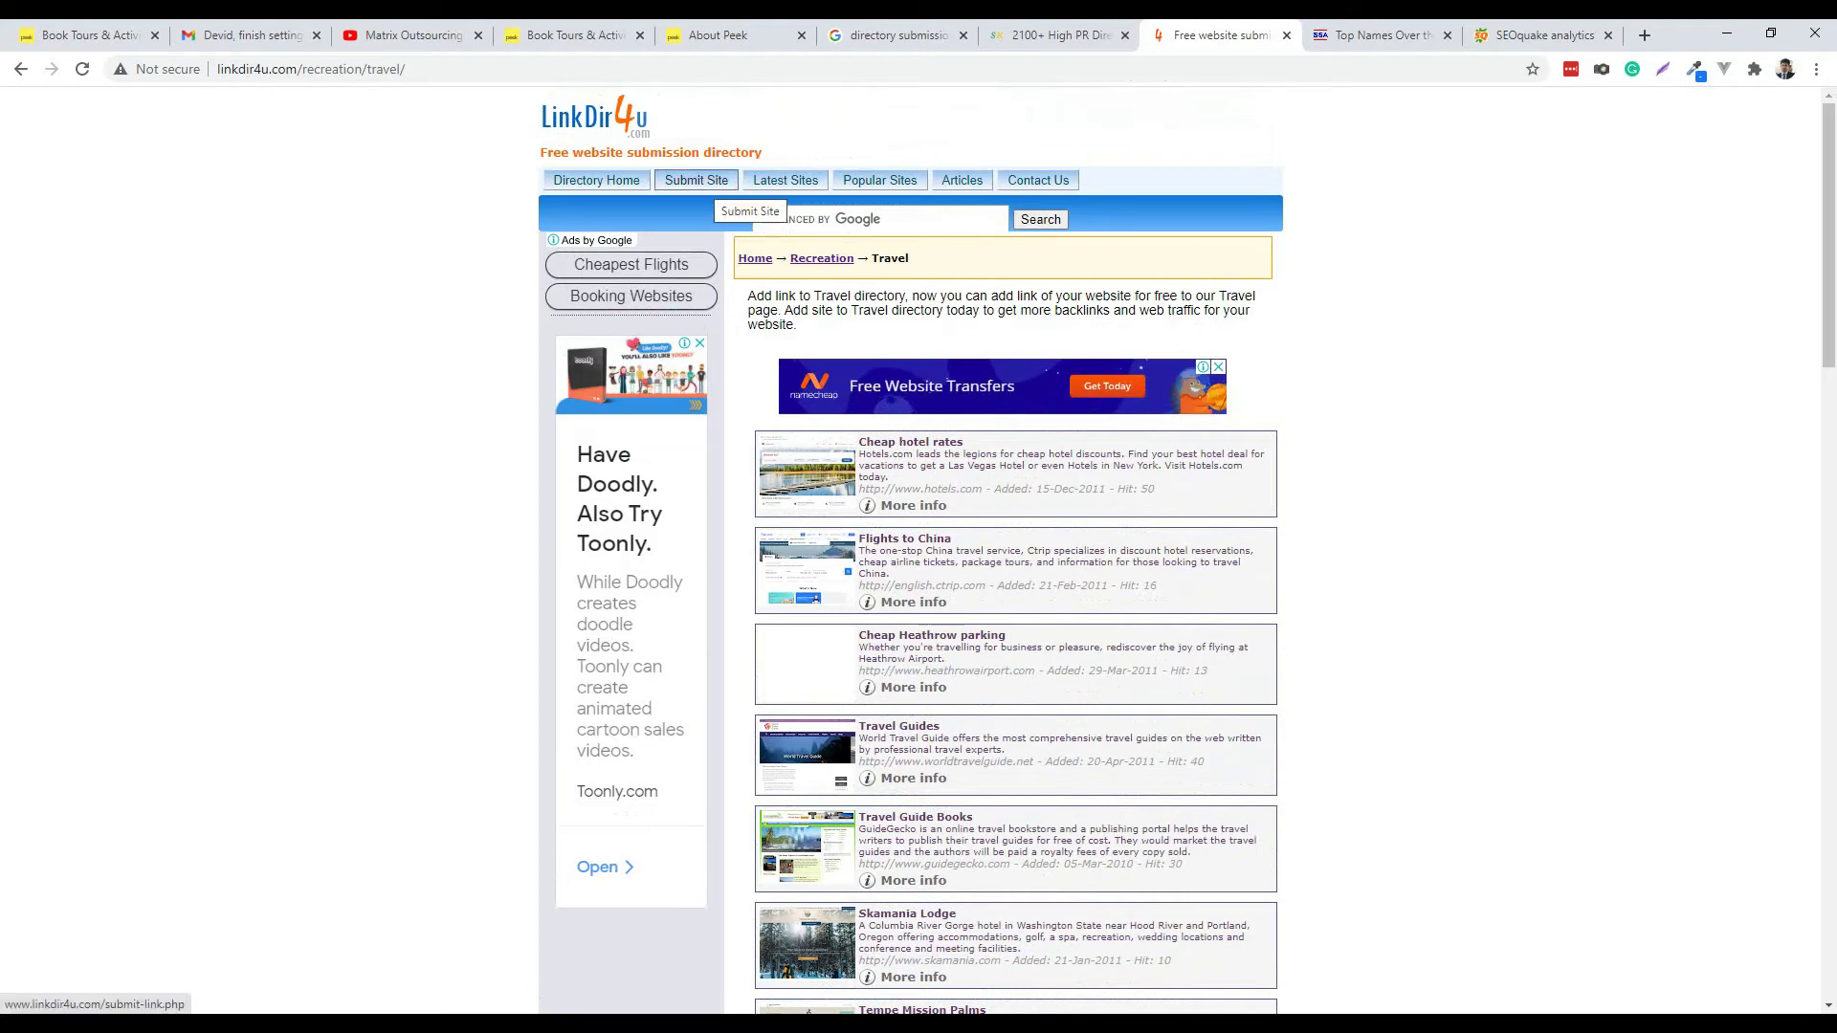
Open the site submission form for the Travel category and check the approval time of the Free Regular Link option.
click(708, 184)
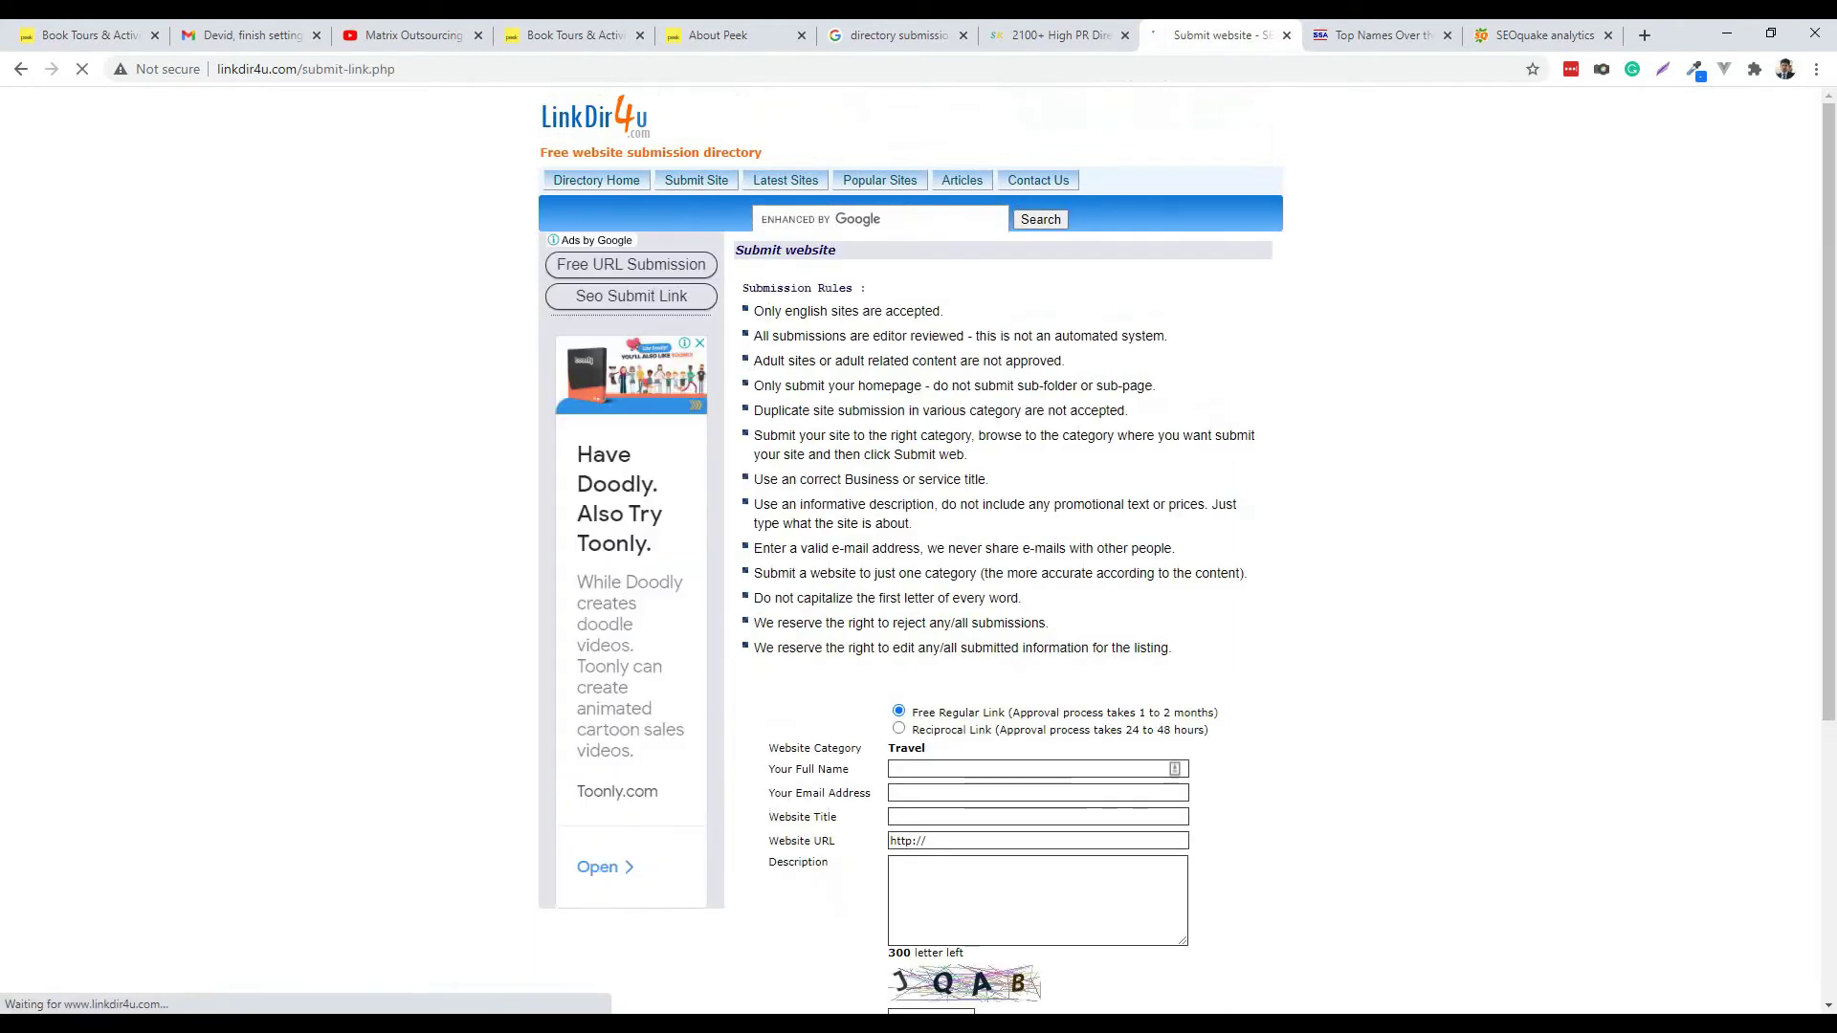
scroll(909, 526, down, 1)
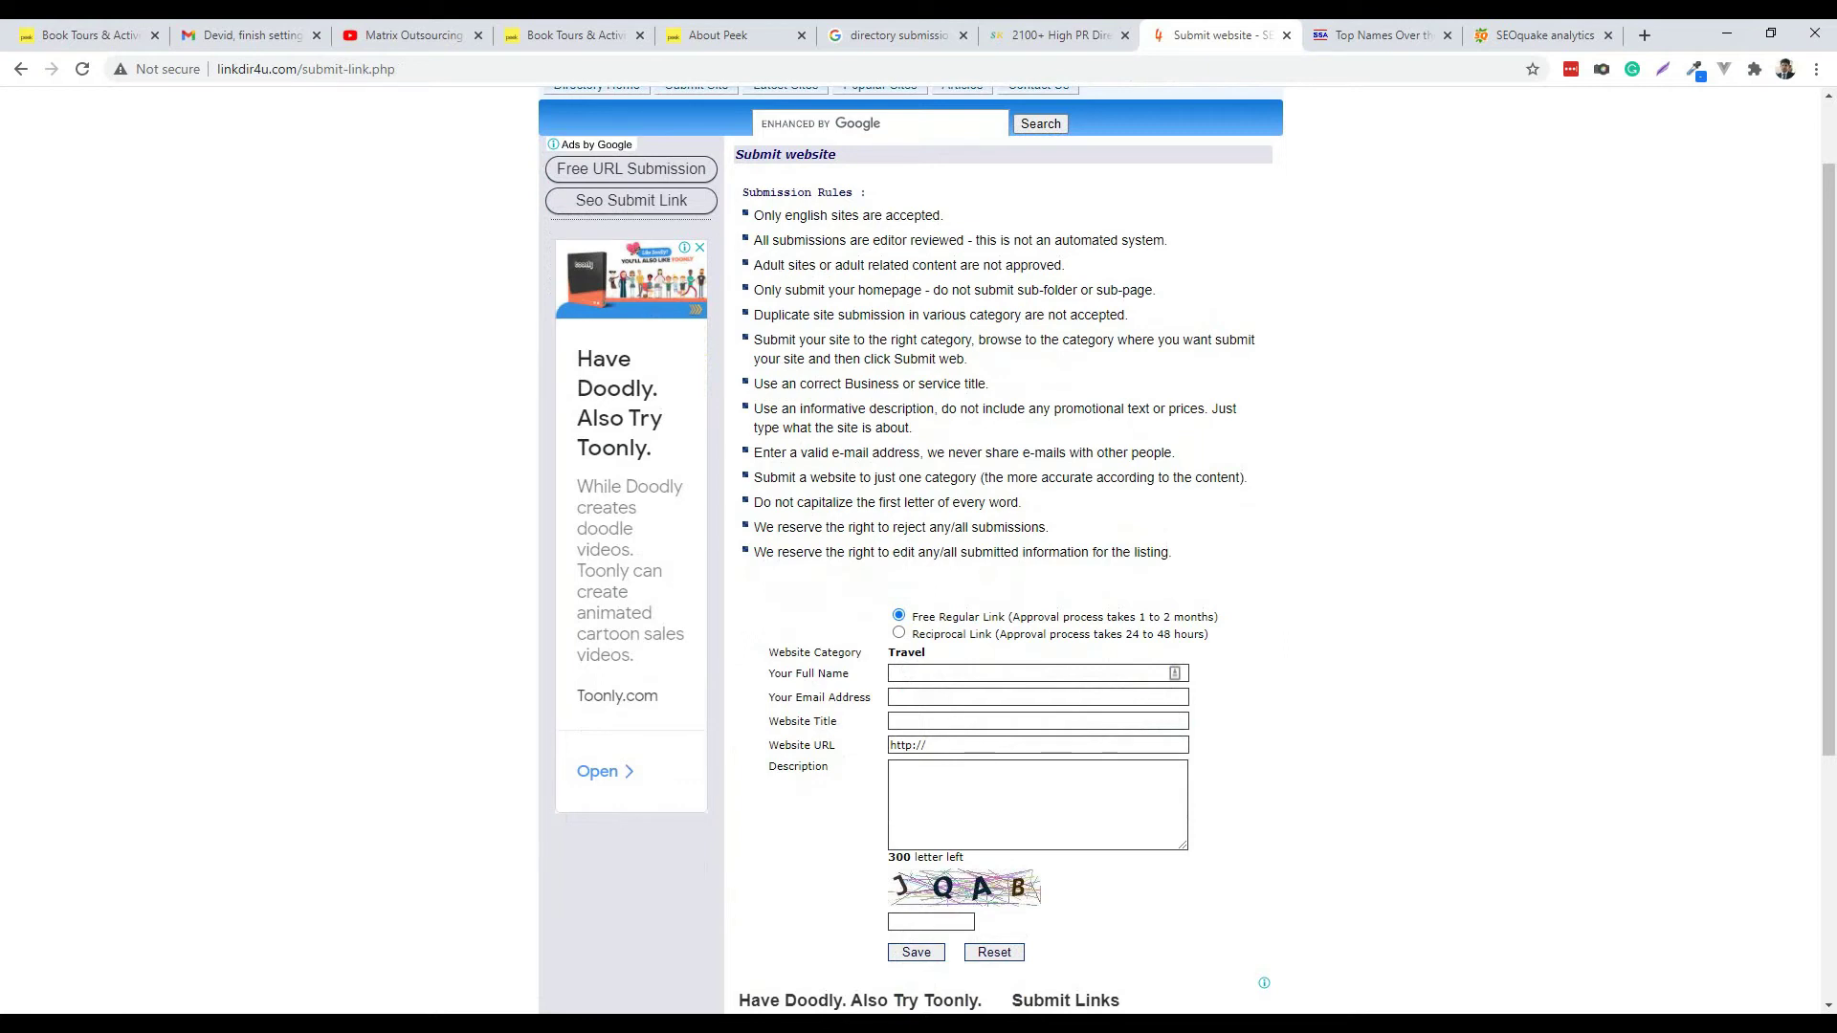
drag(1124, 617, 1191, 617)
scroll(1177, 548, down, 3)
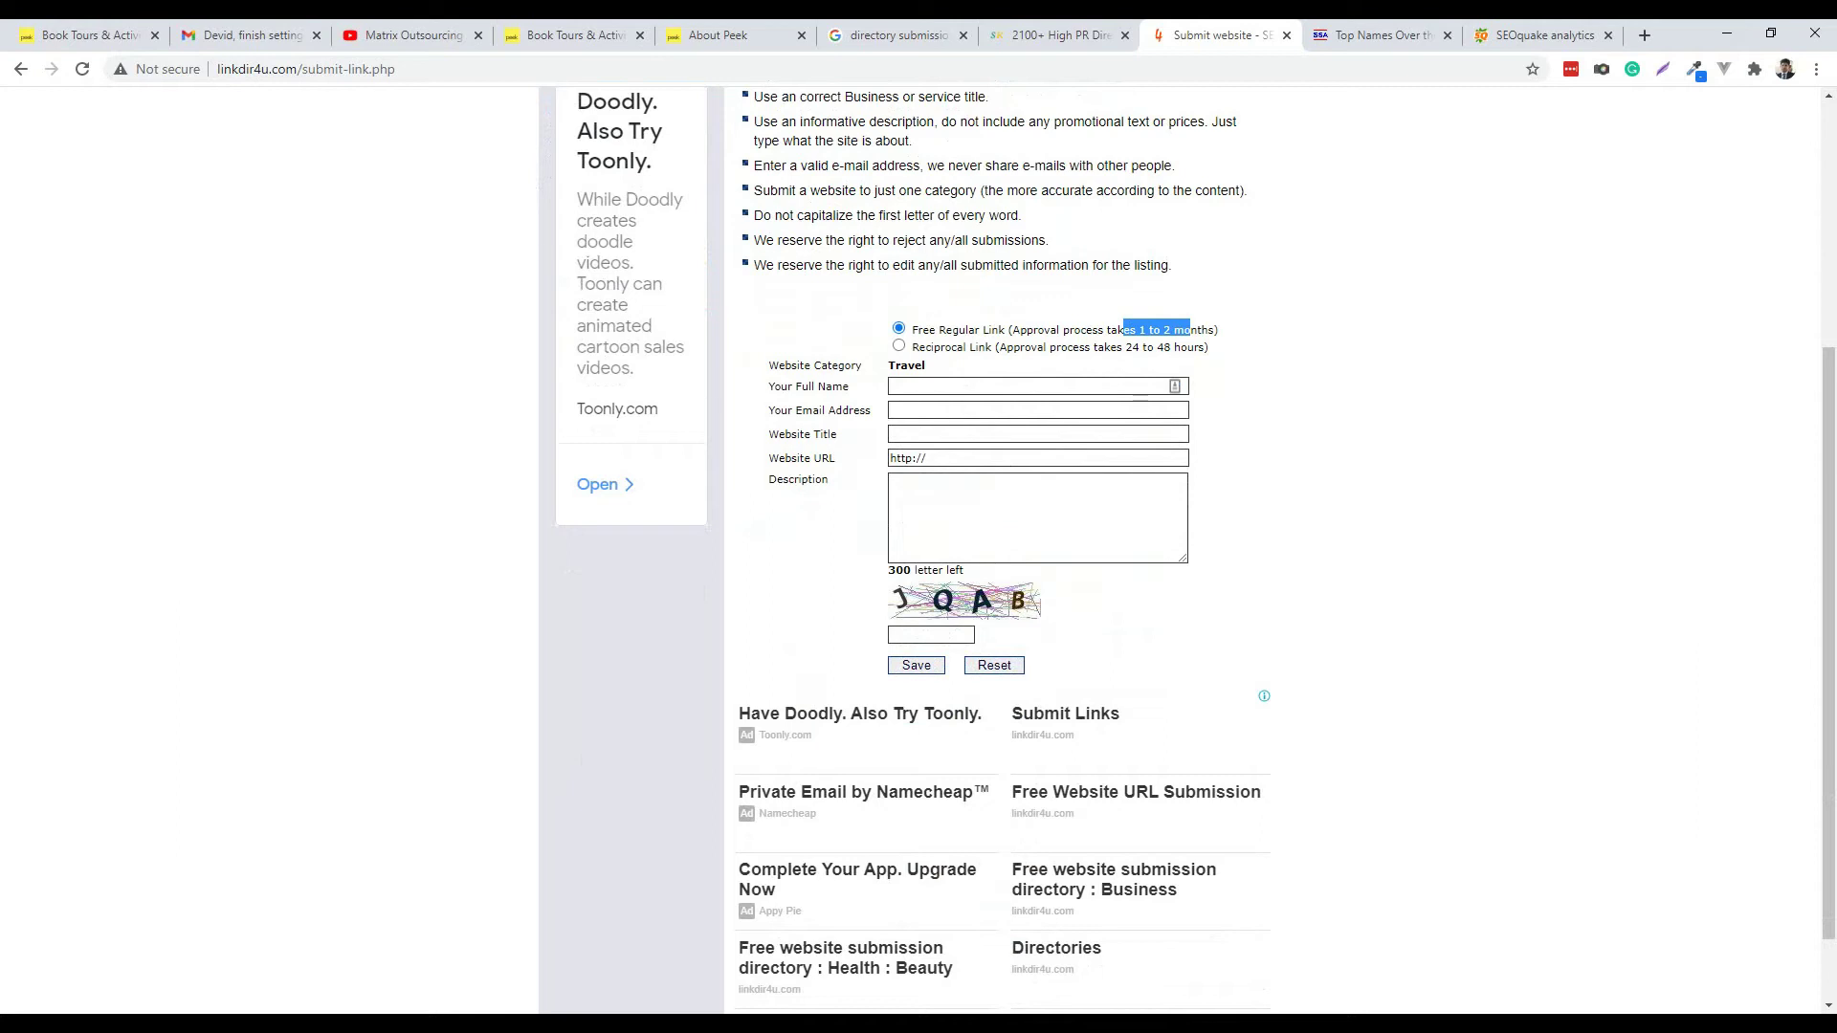
Switch to the Details of Directory Submission presentation in PowerPoint and review the payment option rule about featured and reciprocal links.
click(902, 943)
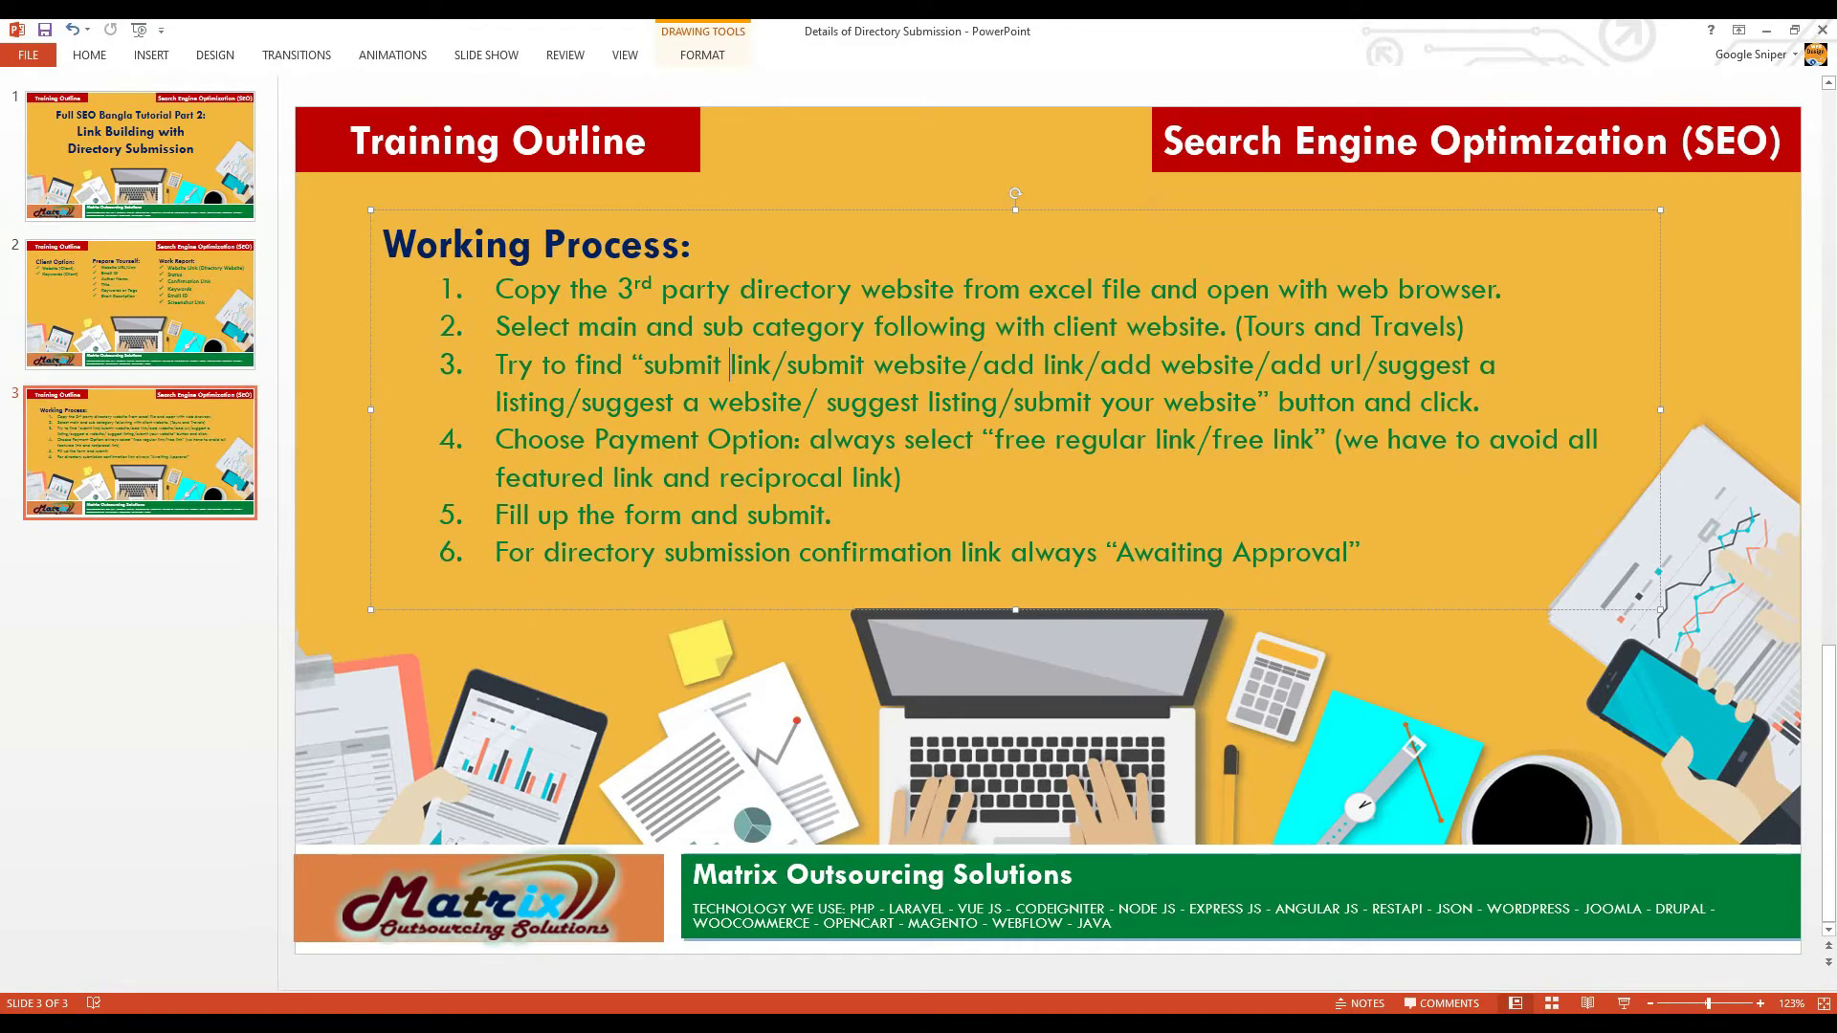
drag(496, 478, 661, 477)
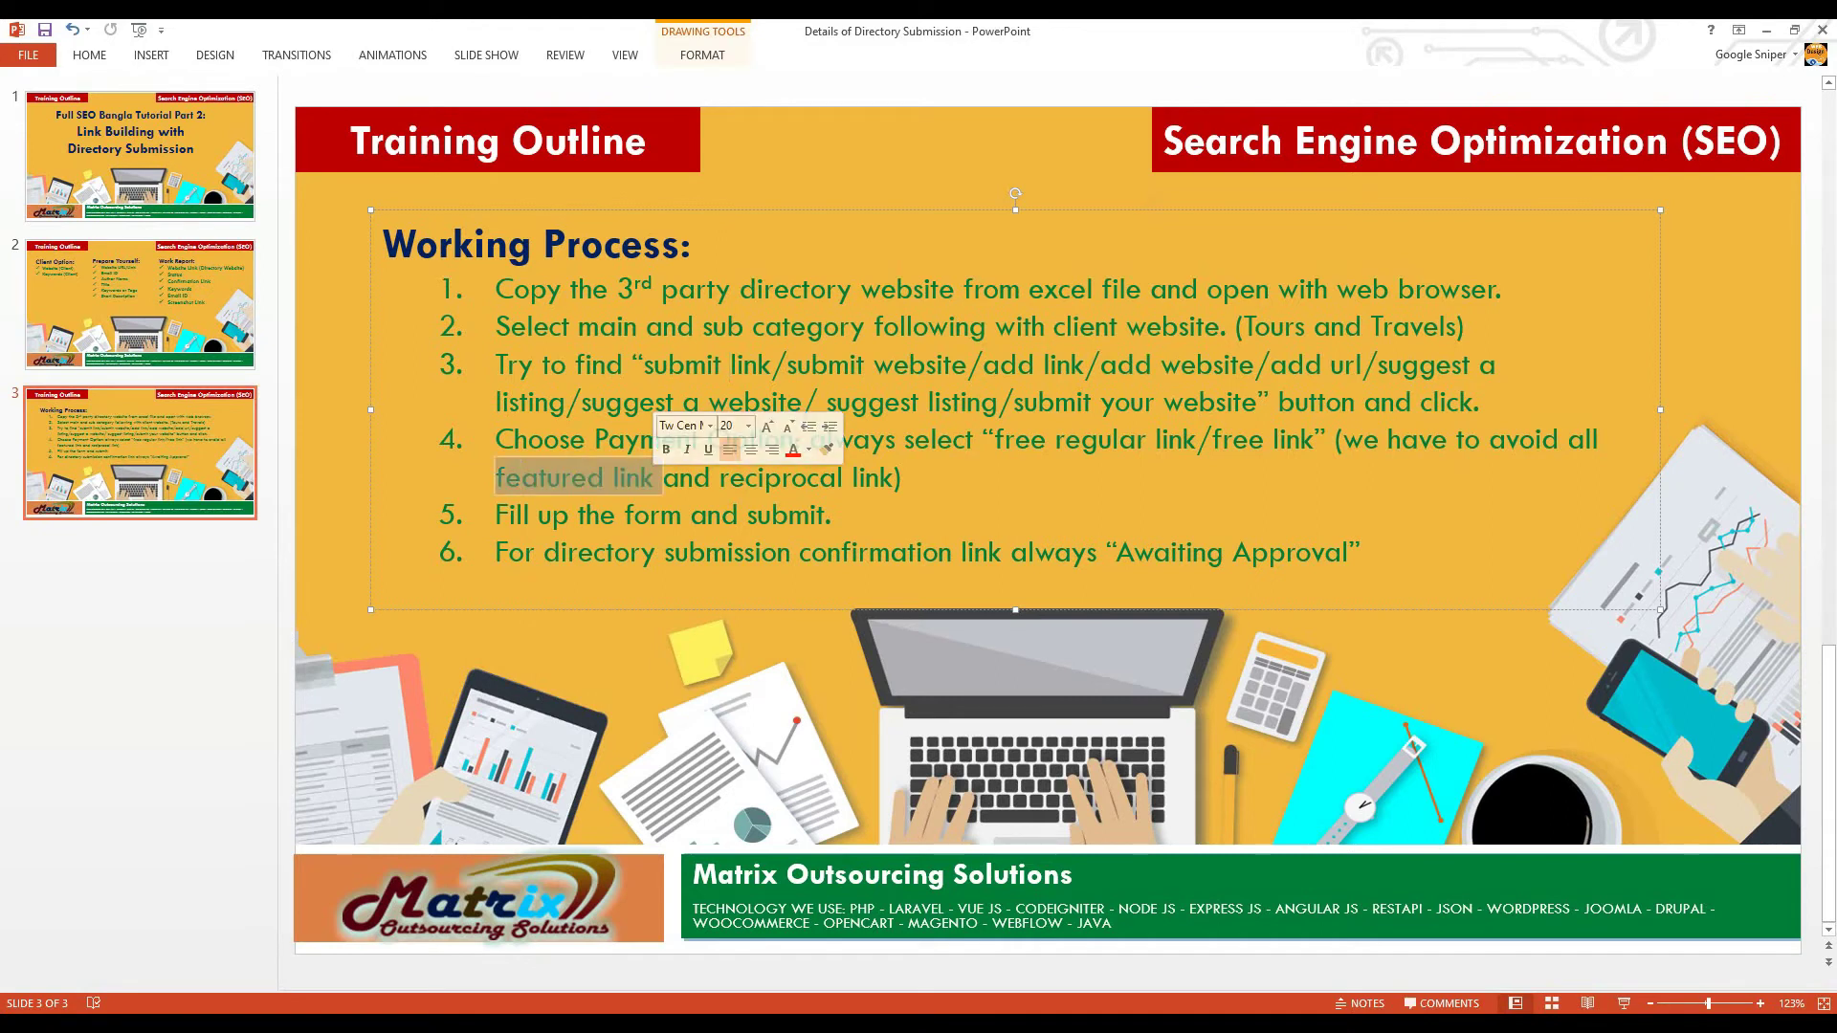
click(759, 478)
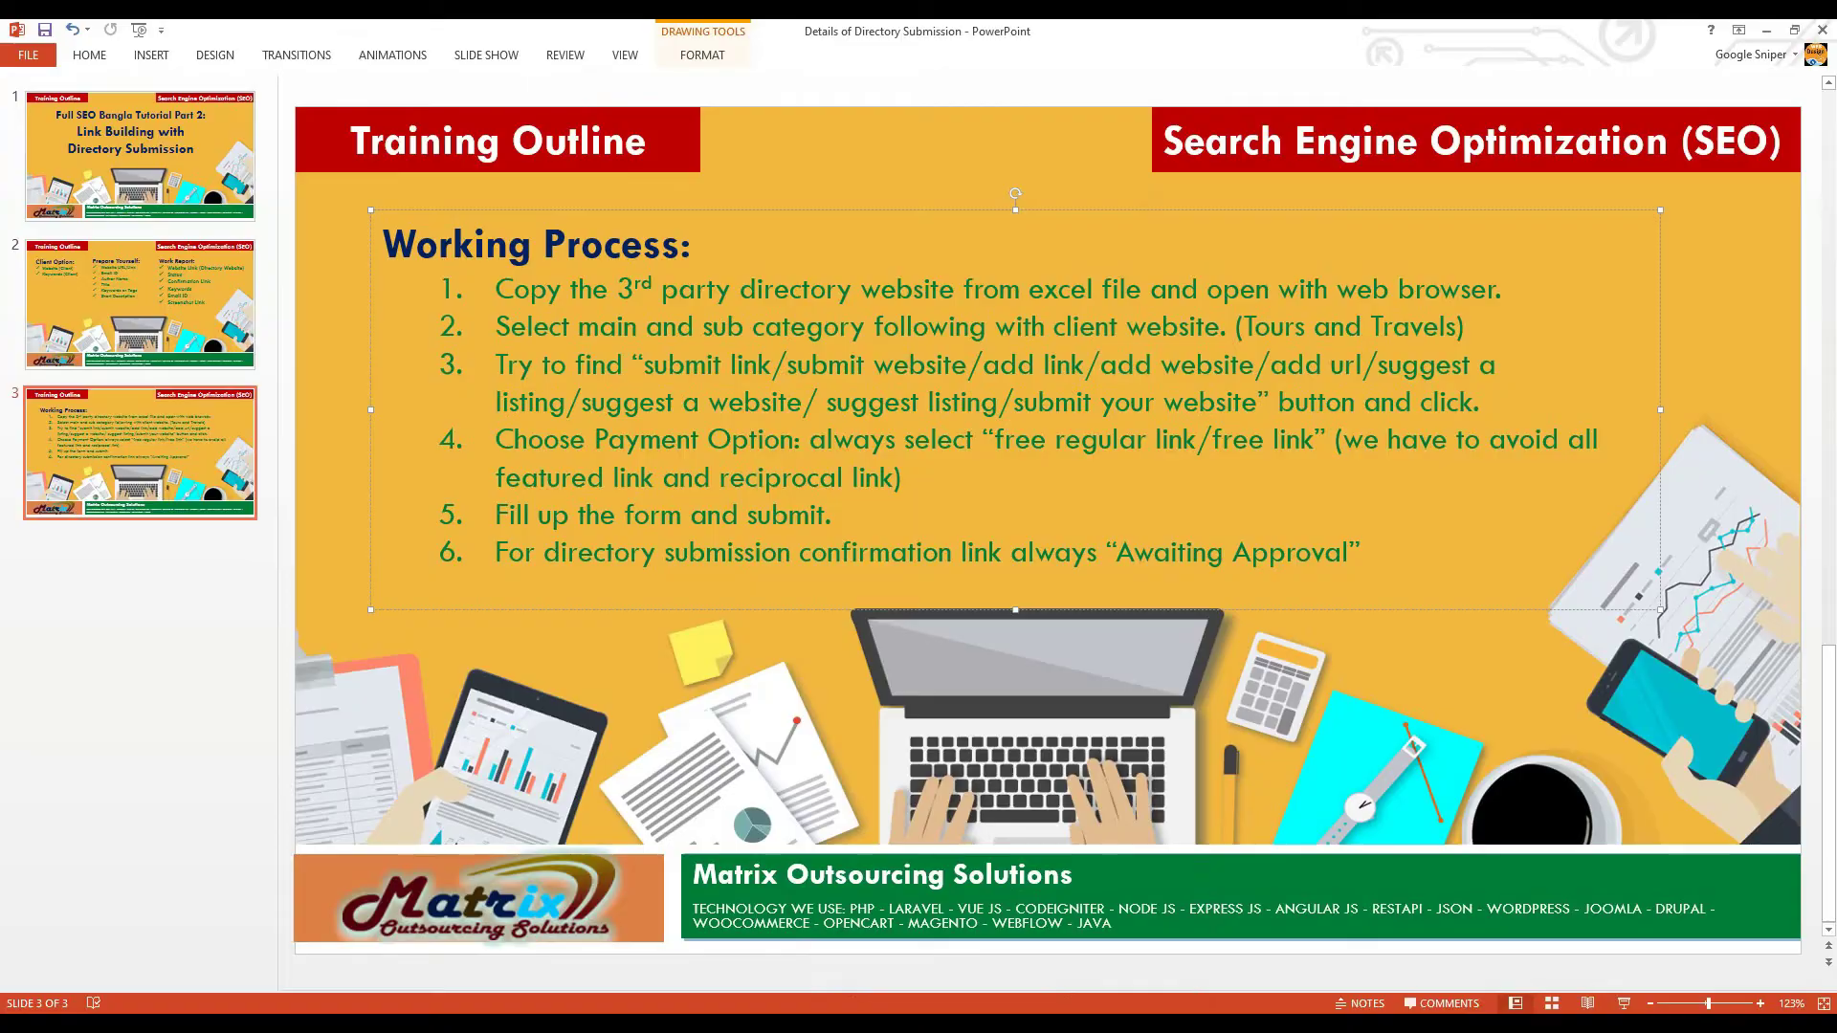
key(alt+Tab)
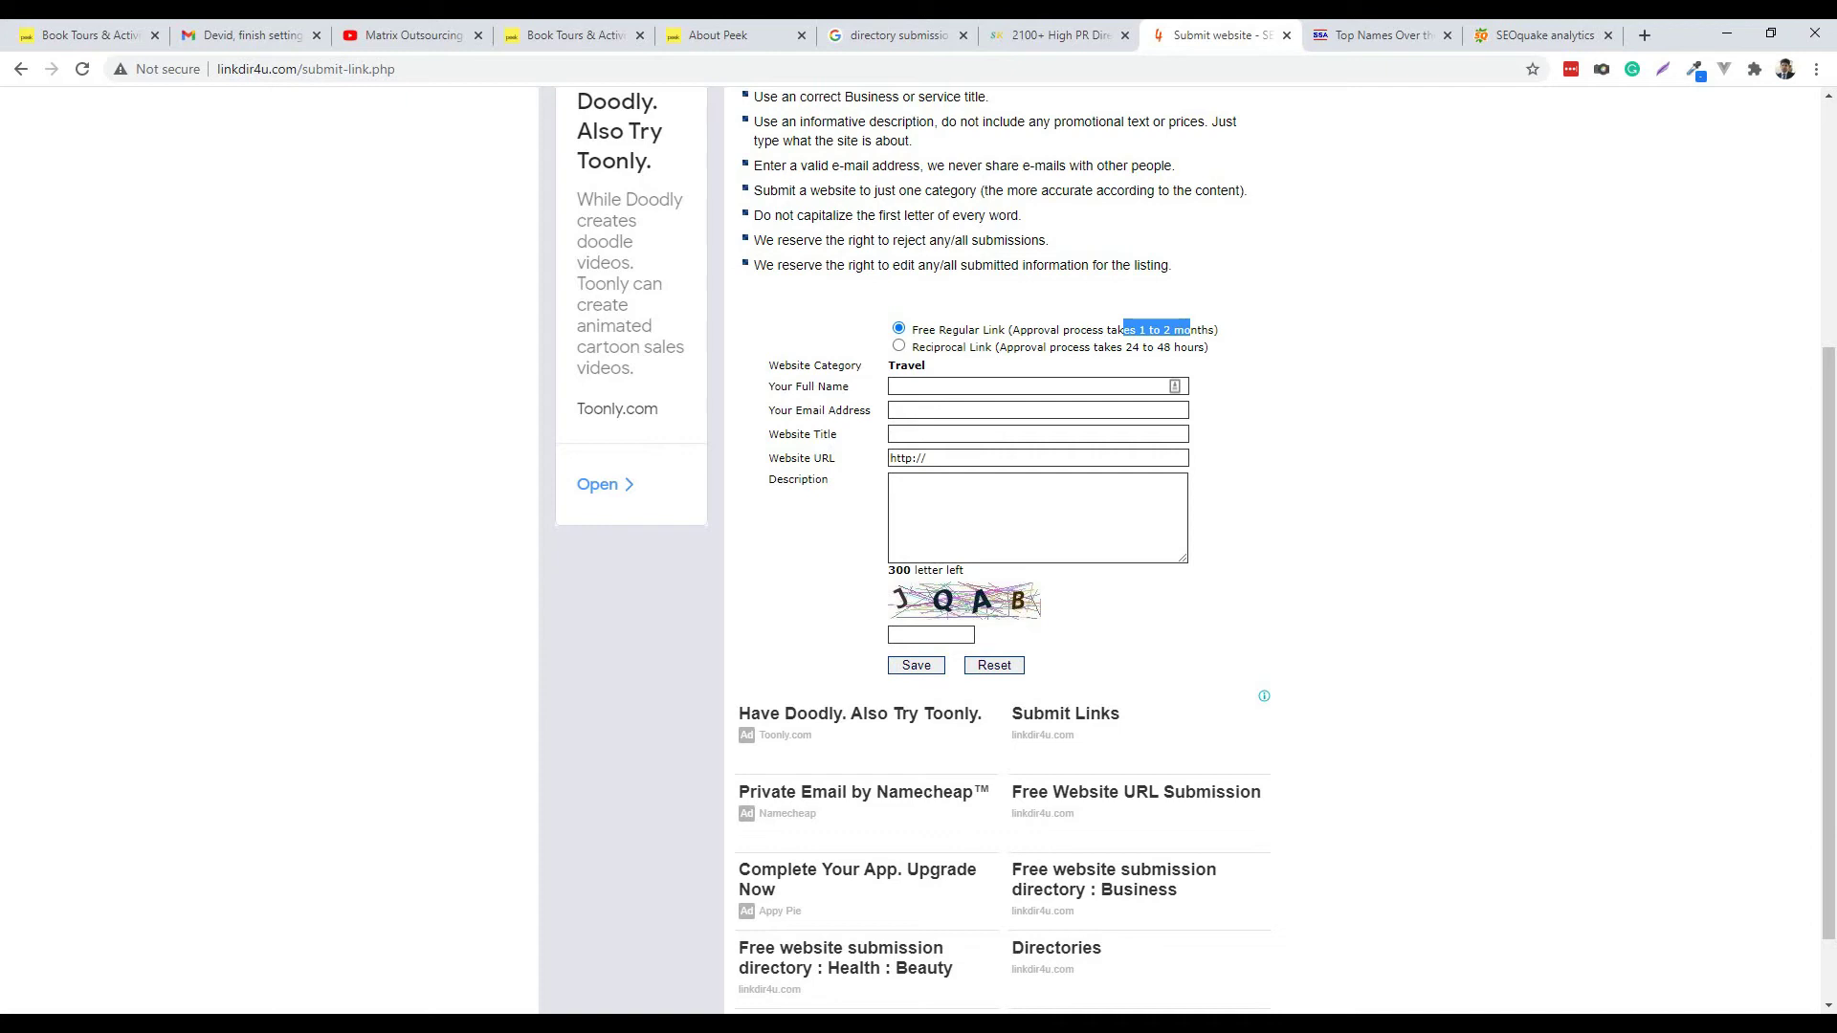
Compare the approval times of the Reciprocal Link and Free Regular Link options on the submission form.
drag(918, 348, 993, 347)
drag(1123, 348, 1198, 348)
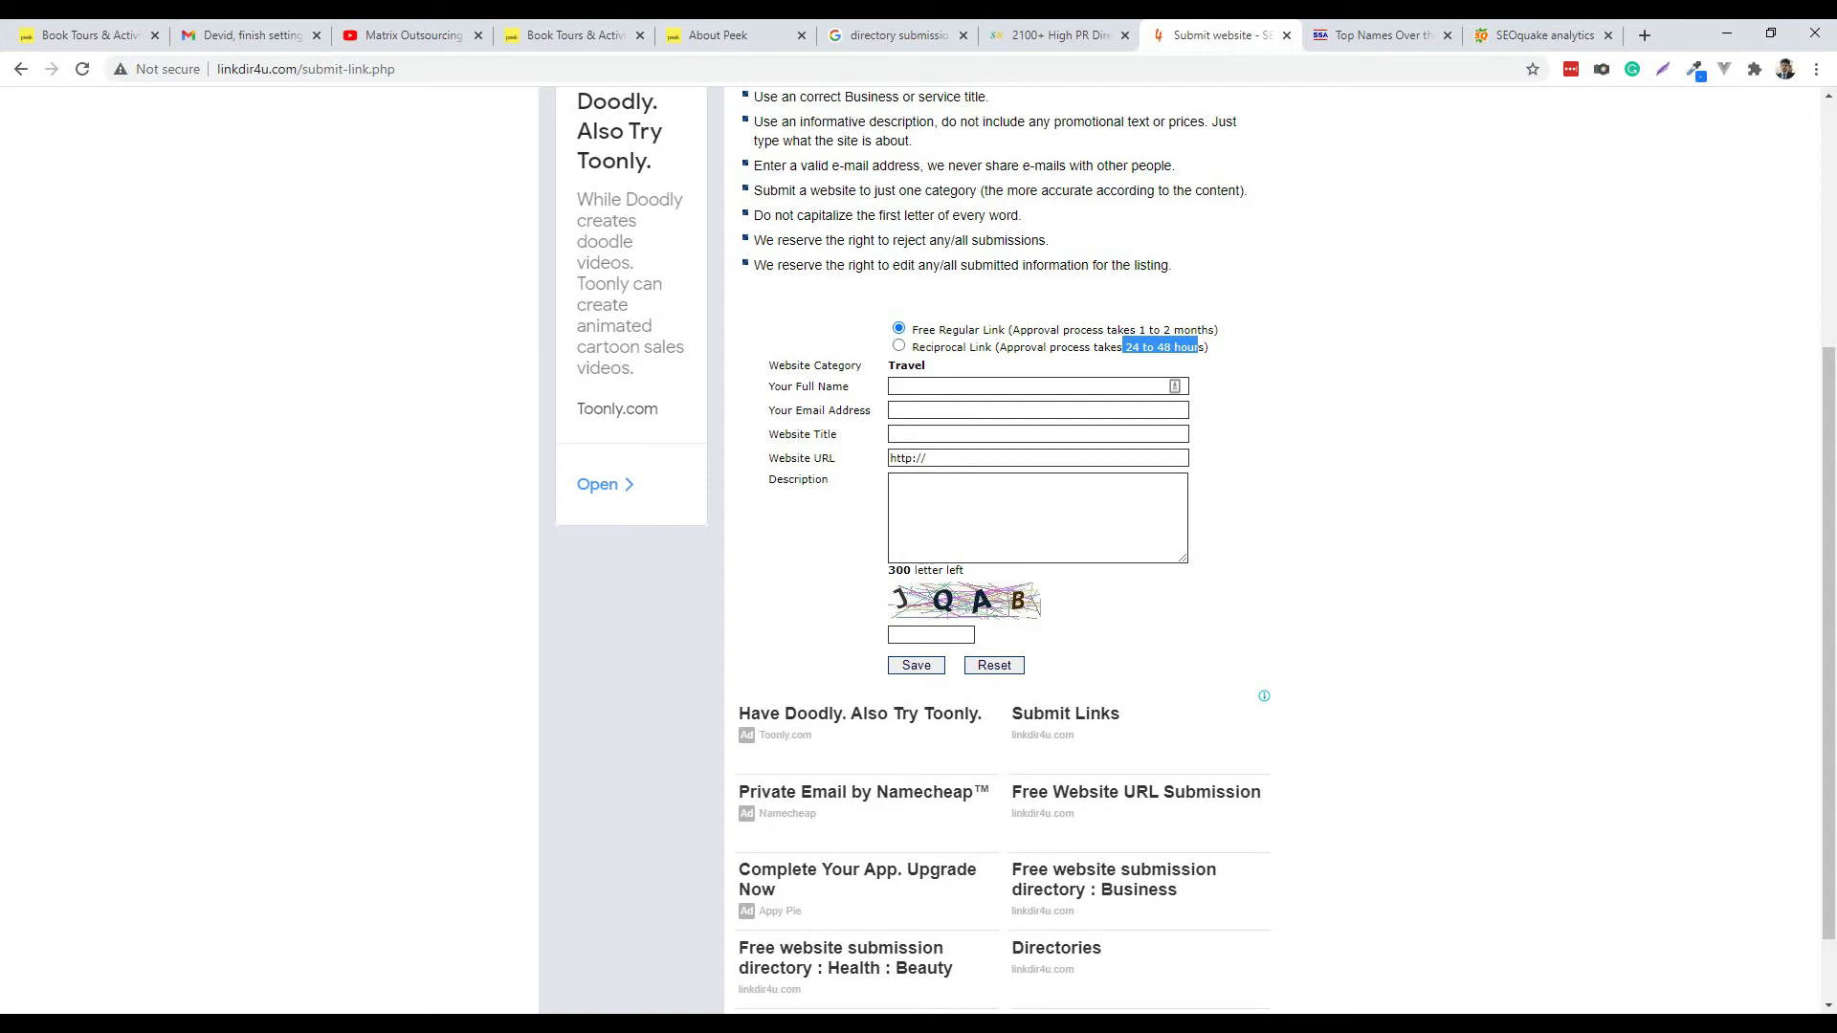
drag(935, 330, 1172, 330)
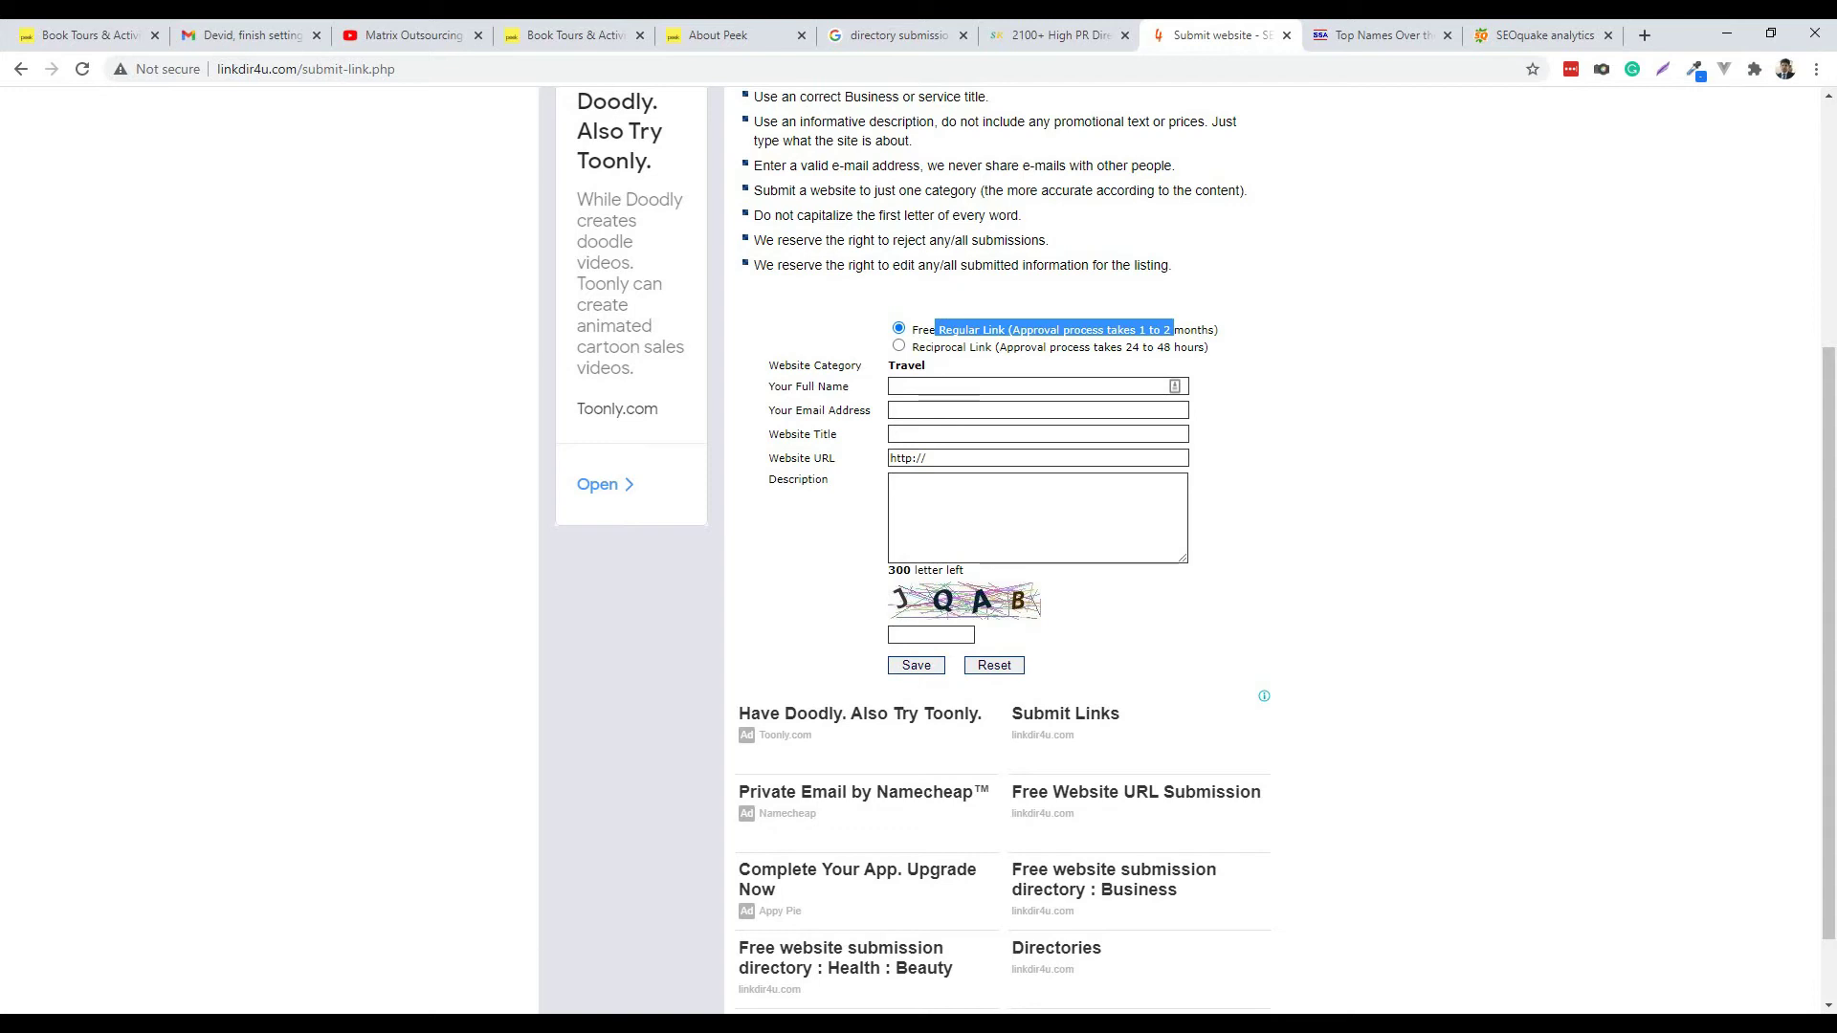
Copy the author name from the Description Of Directory Submission document in Word into the form's Your Full Name field.
key(alt+Tab)
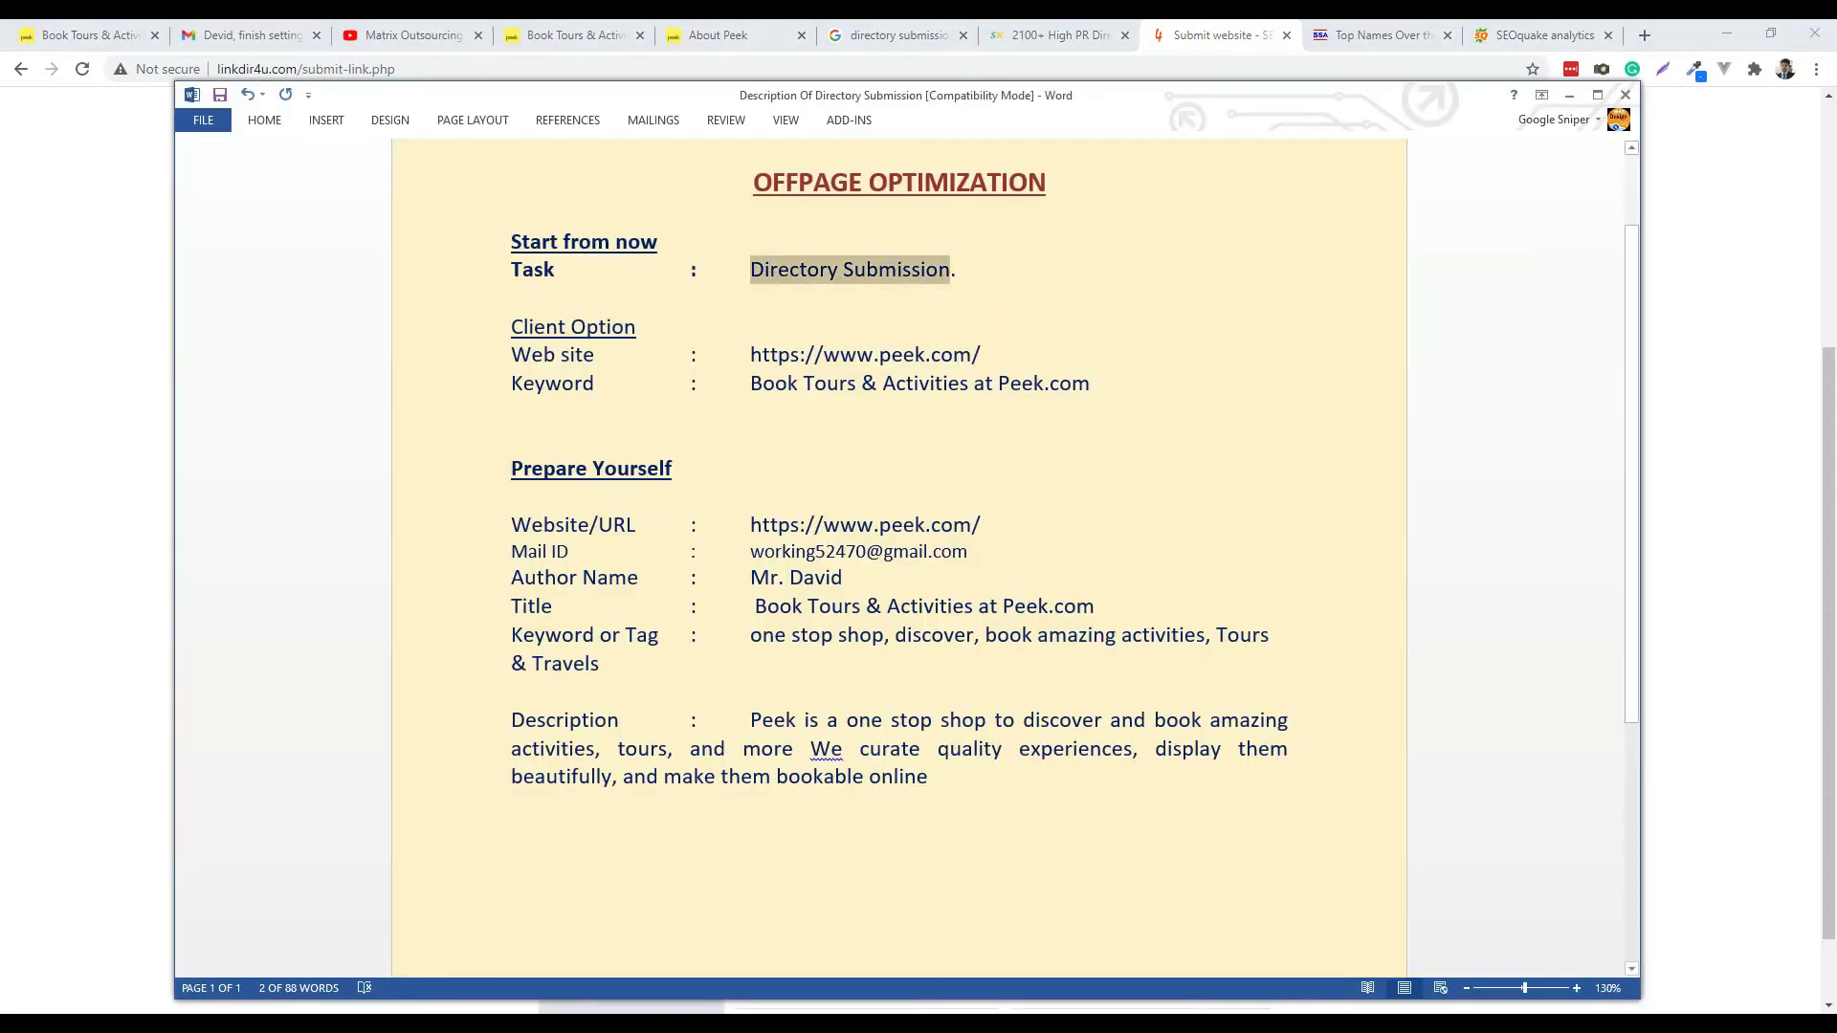
drag(751, 577, 842, 578)
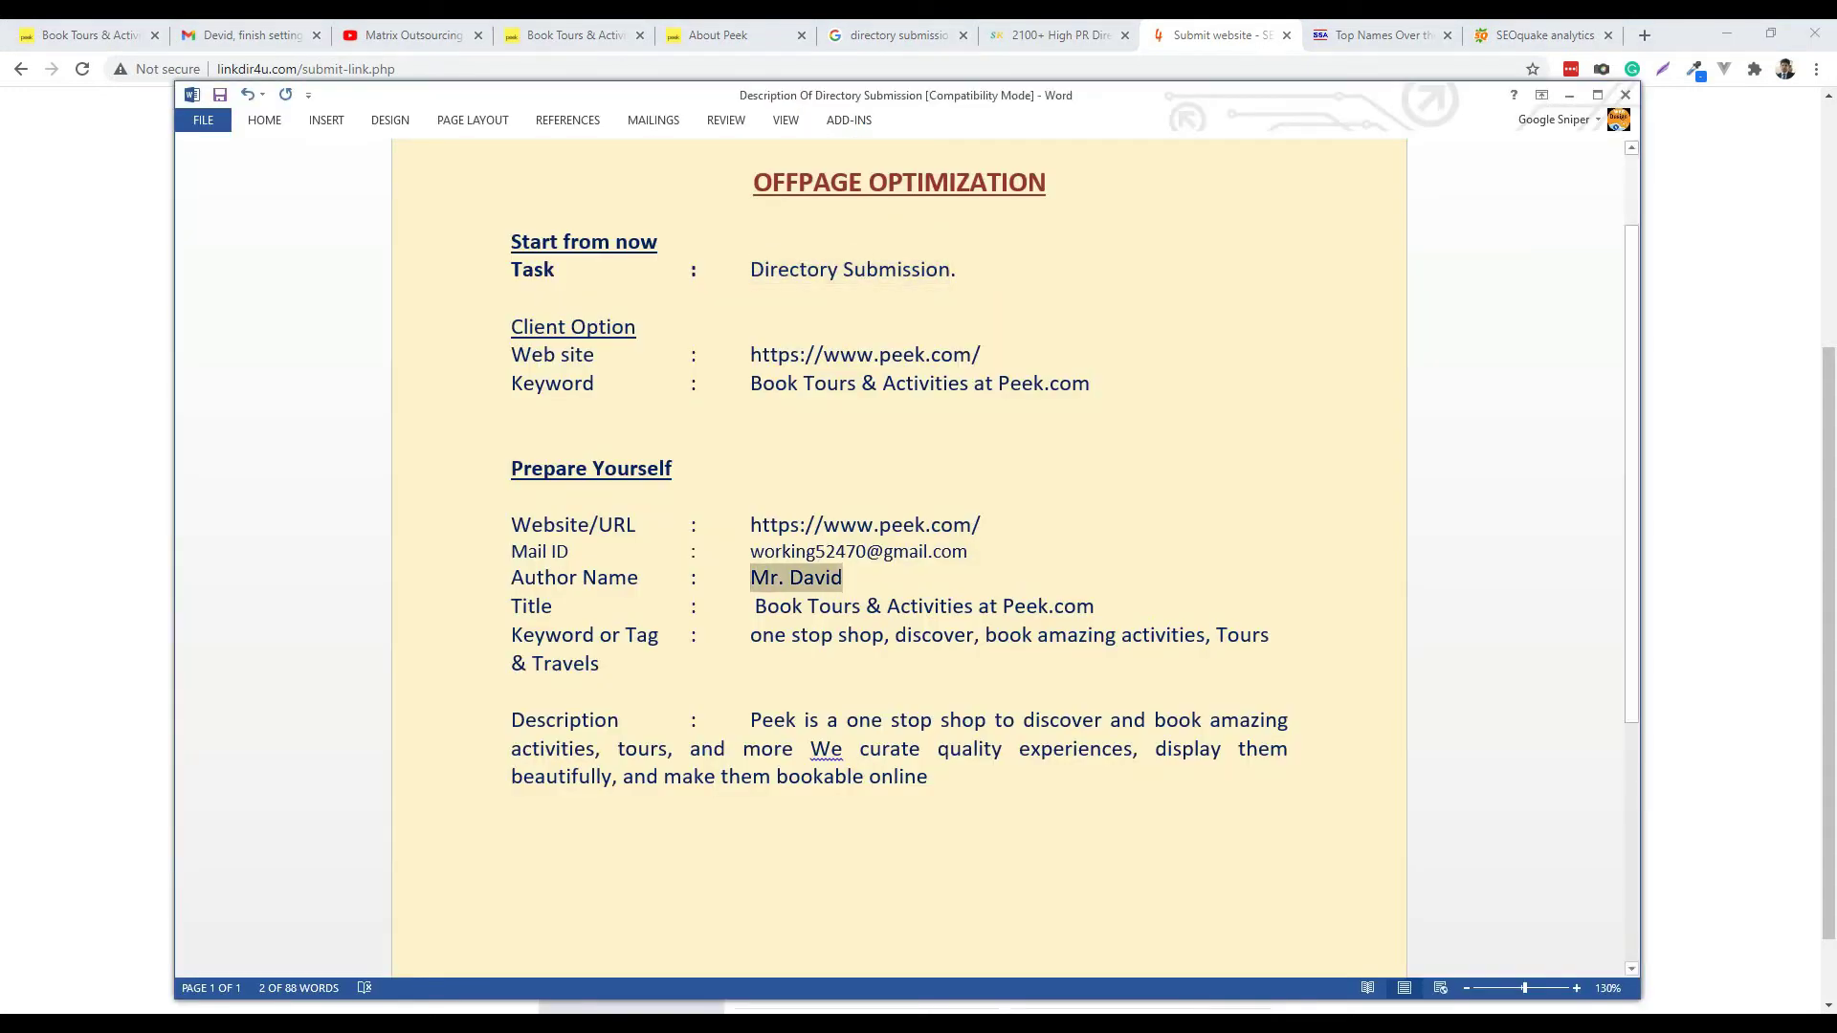
right_click(836, 579)
click(877, 614)
key(alt+Tab)
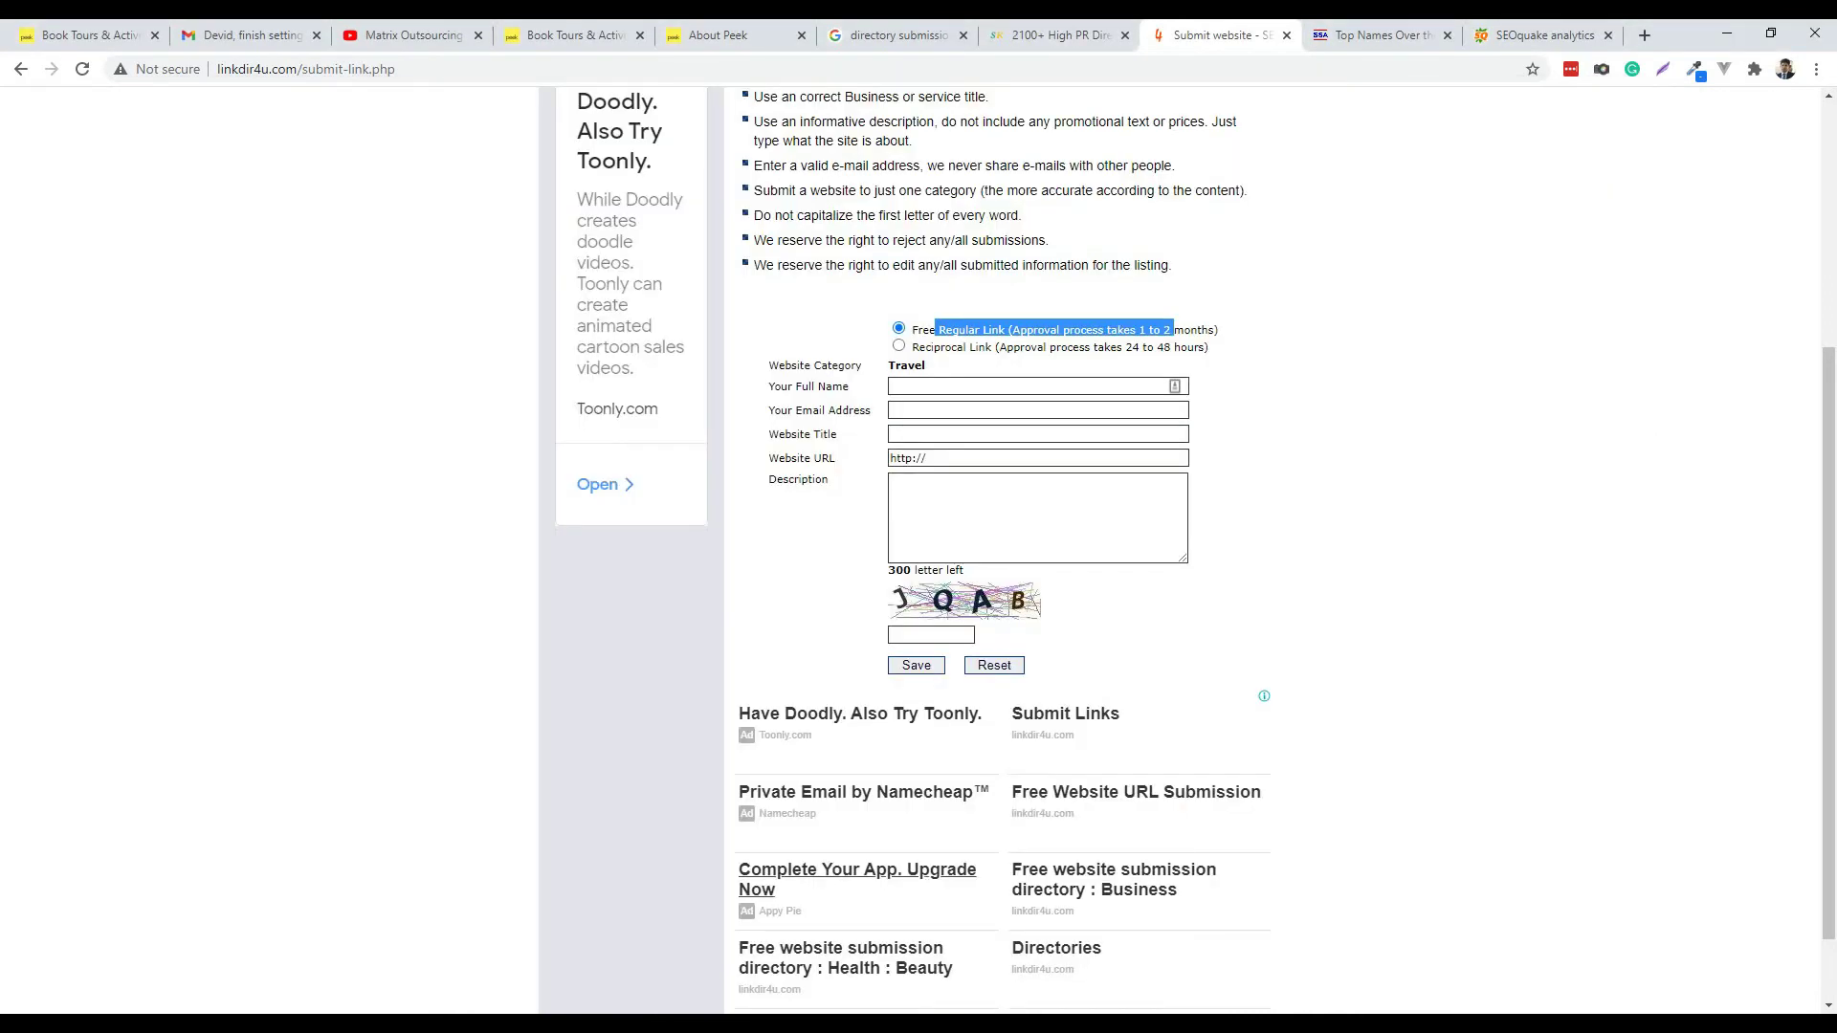
click(926, 386)
right_click(926, 386)
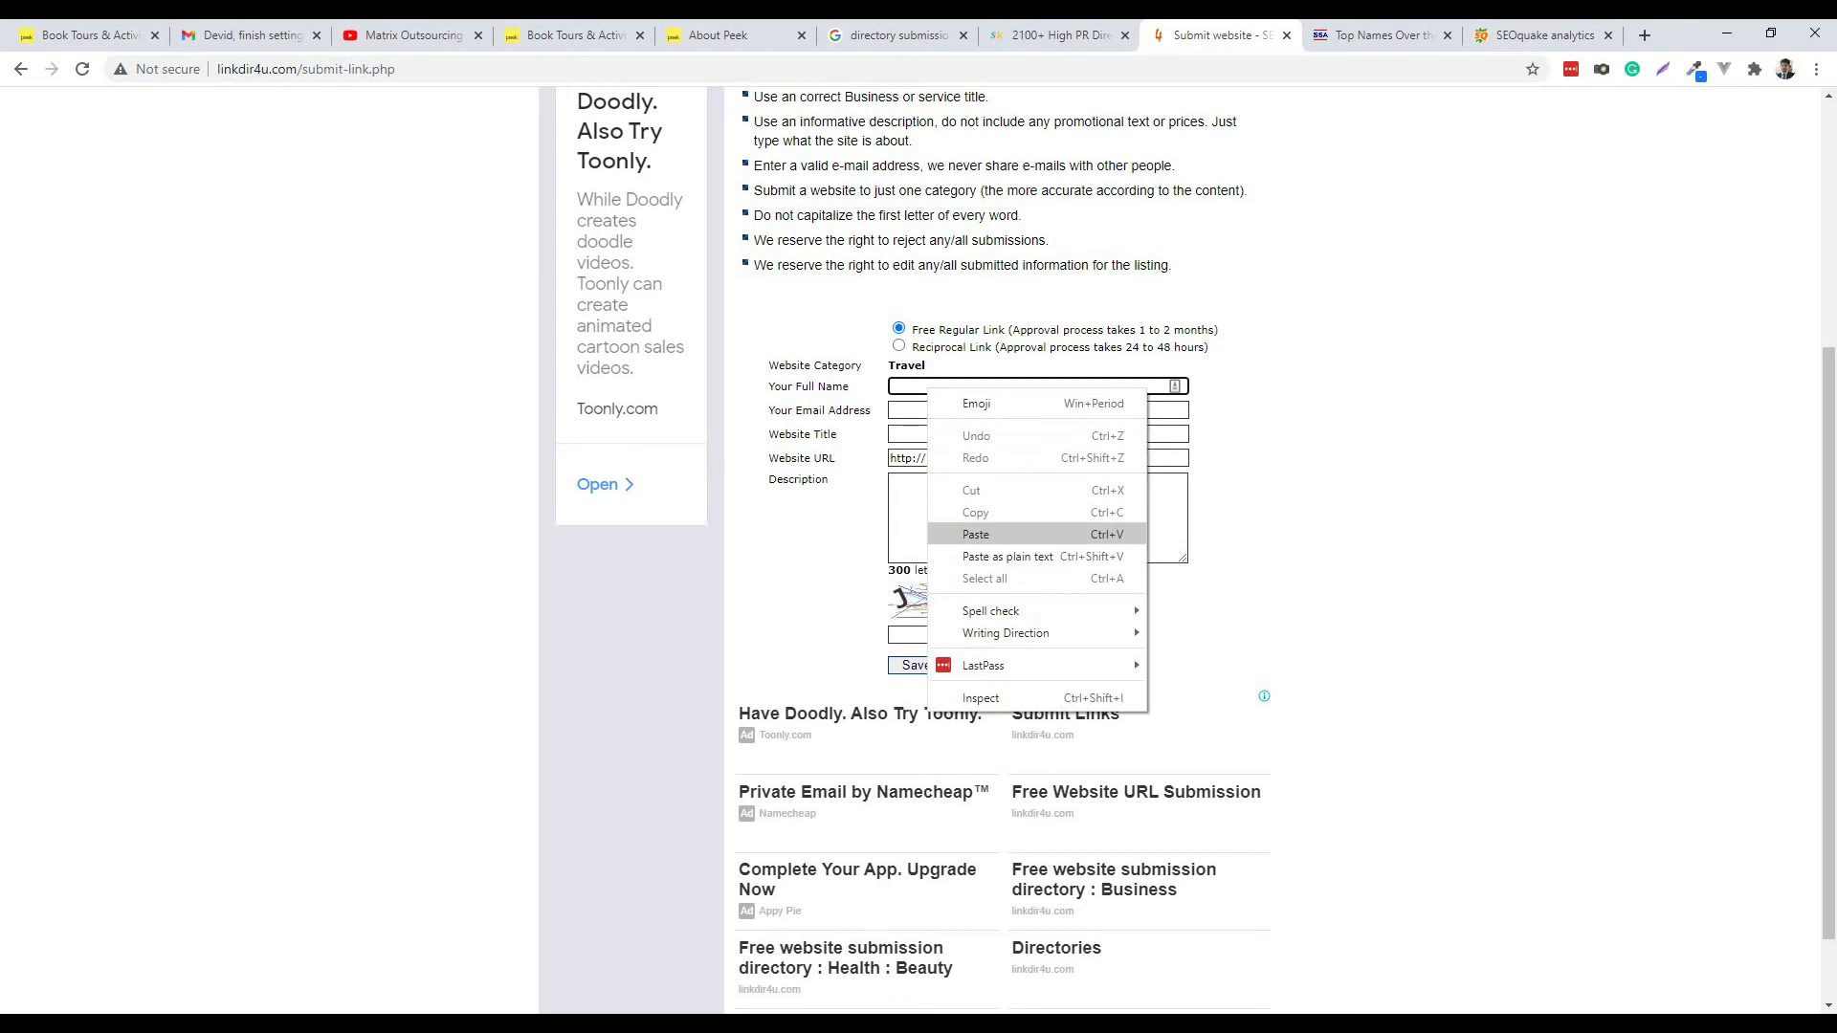
click(975, 534)
key(alt+Tab)
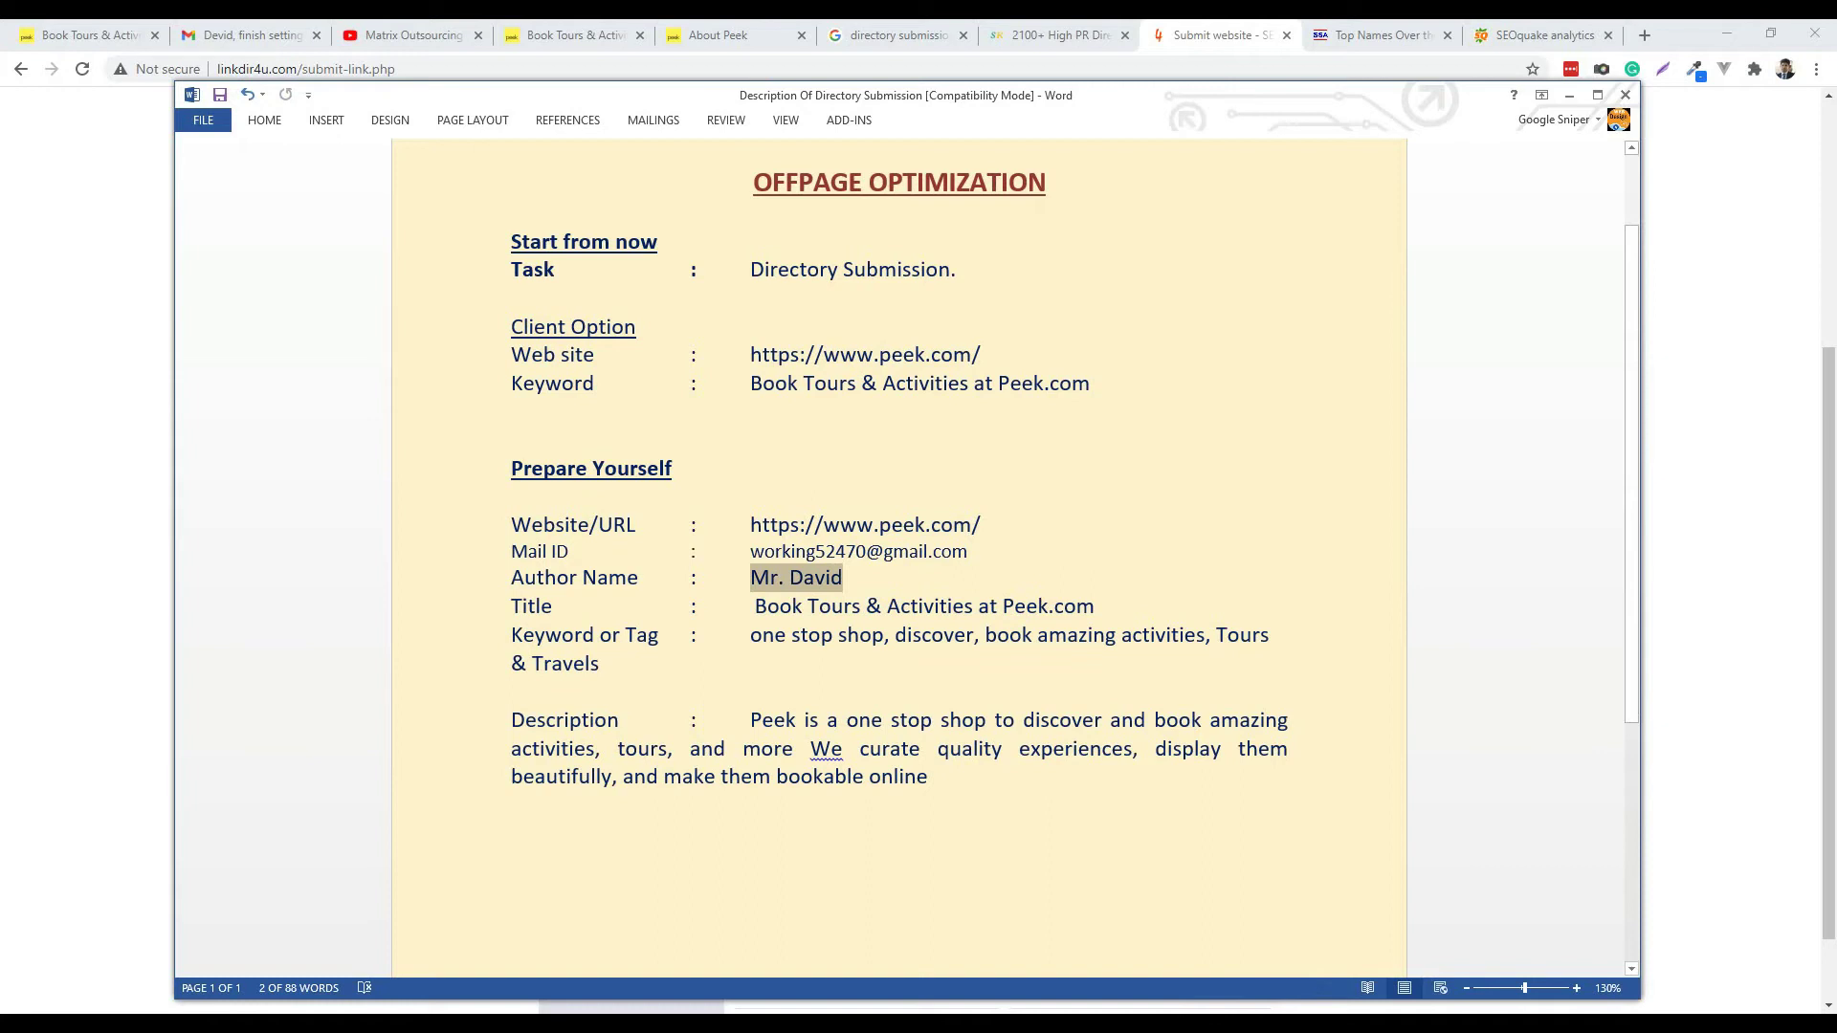
click(1005, 1020)
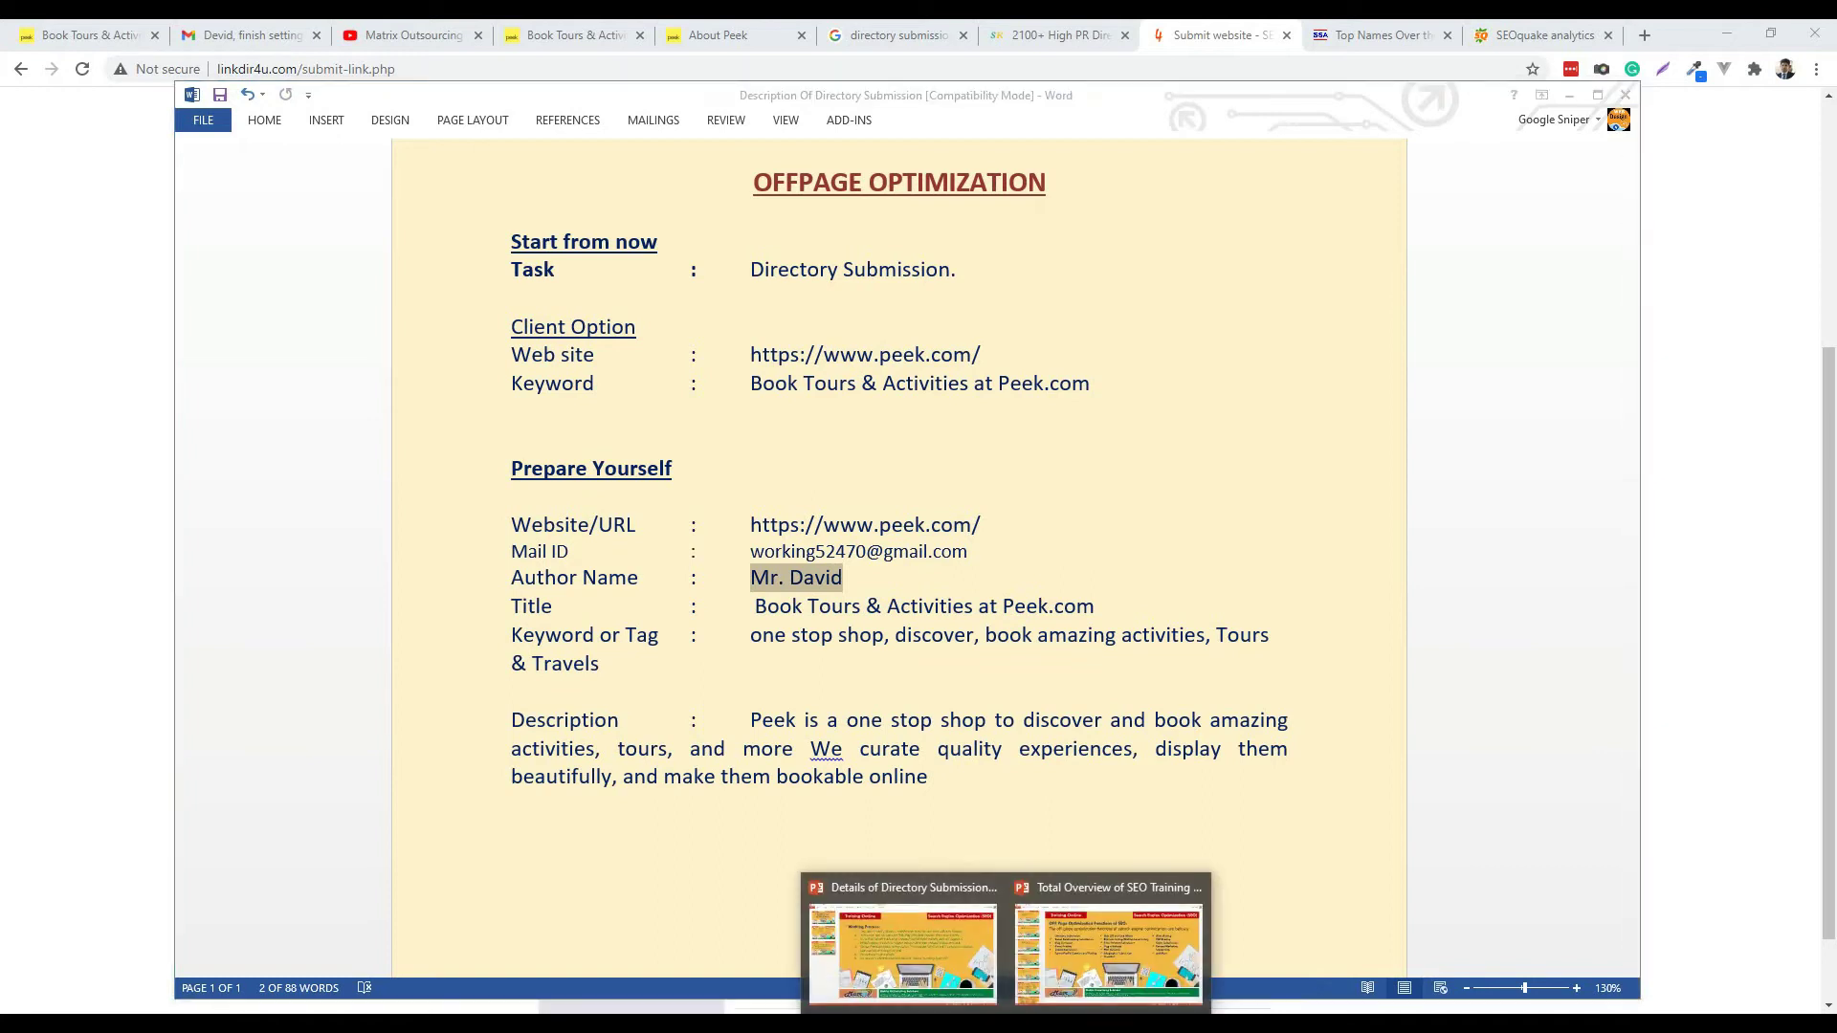
key(alt+Tab)
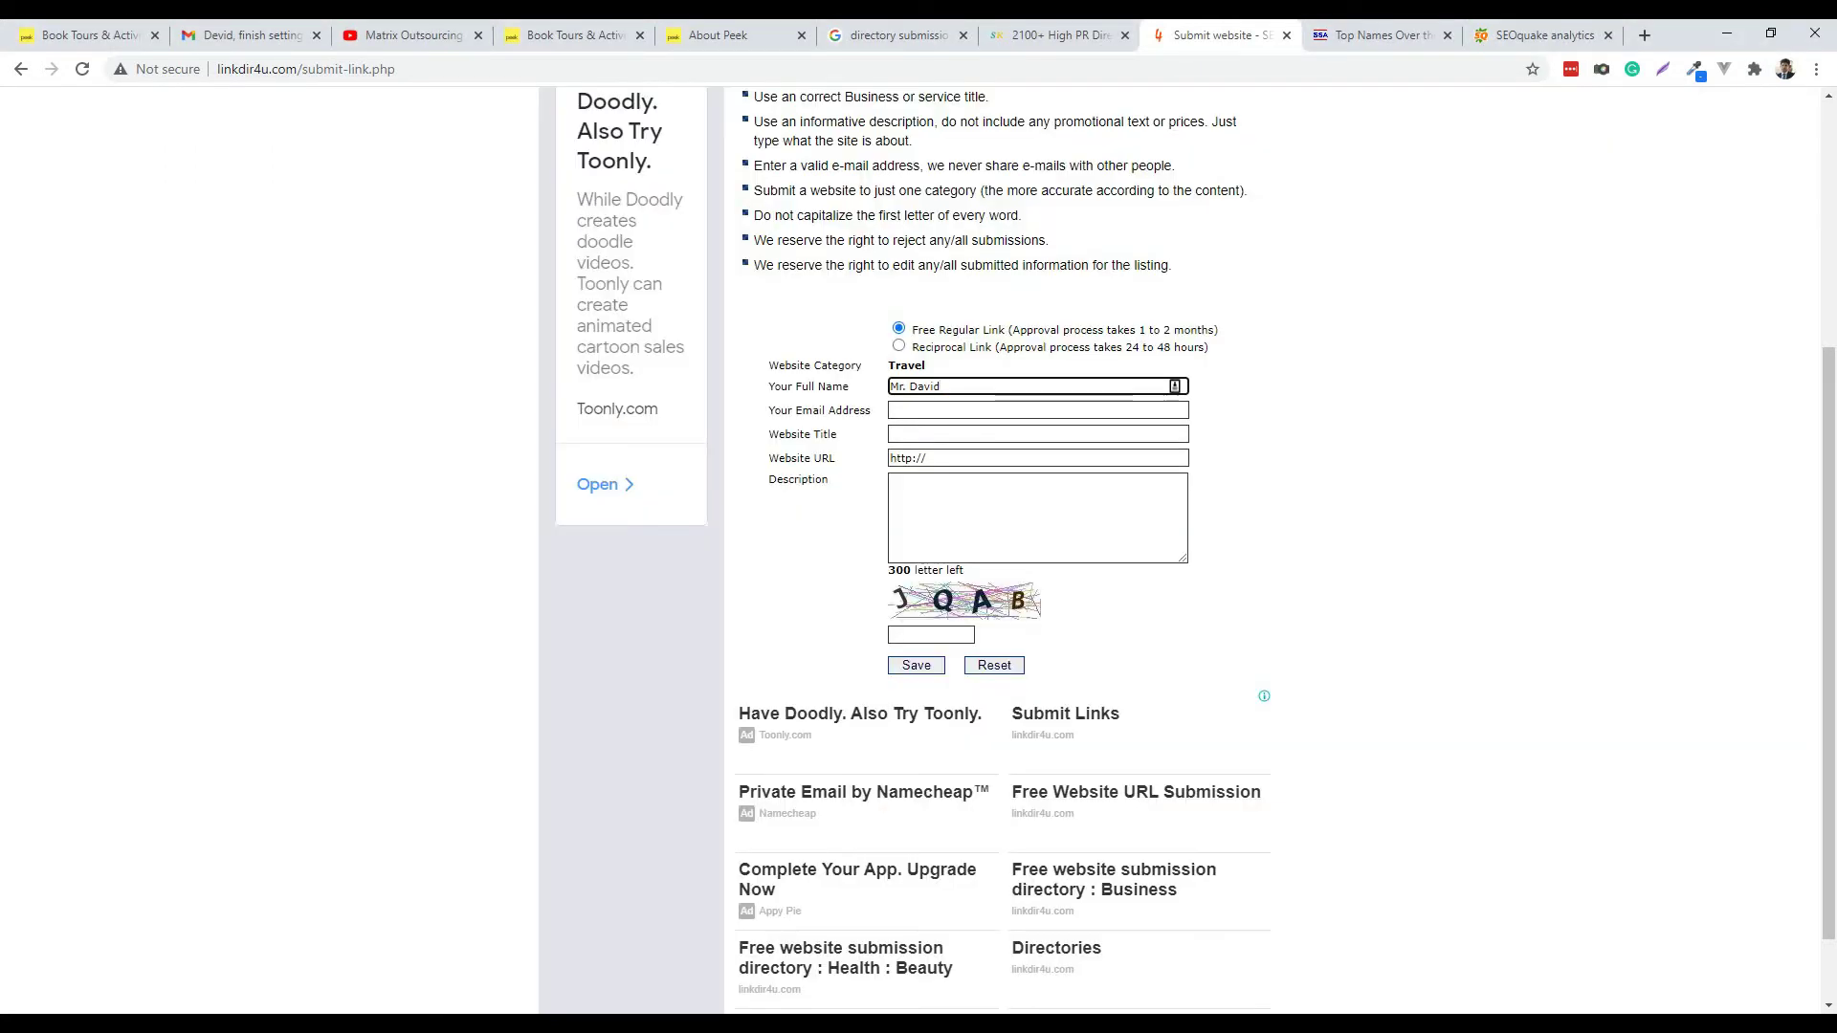
Copy the Mail ID from the Word document into the form's Your Email Address field.
key(alt+Tab)
drag(751, 551, 968, 551)
right_click(950, 548)
click(985, 581)
key(alt+Tab)
right_click(892, 403)
click(957, 551)
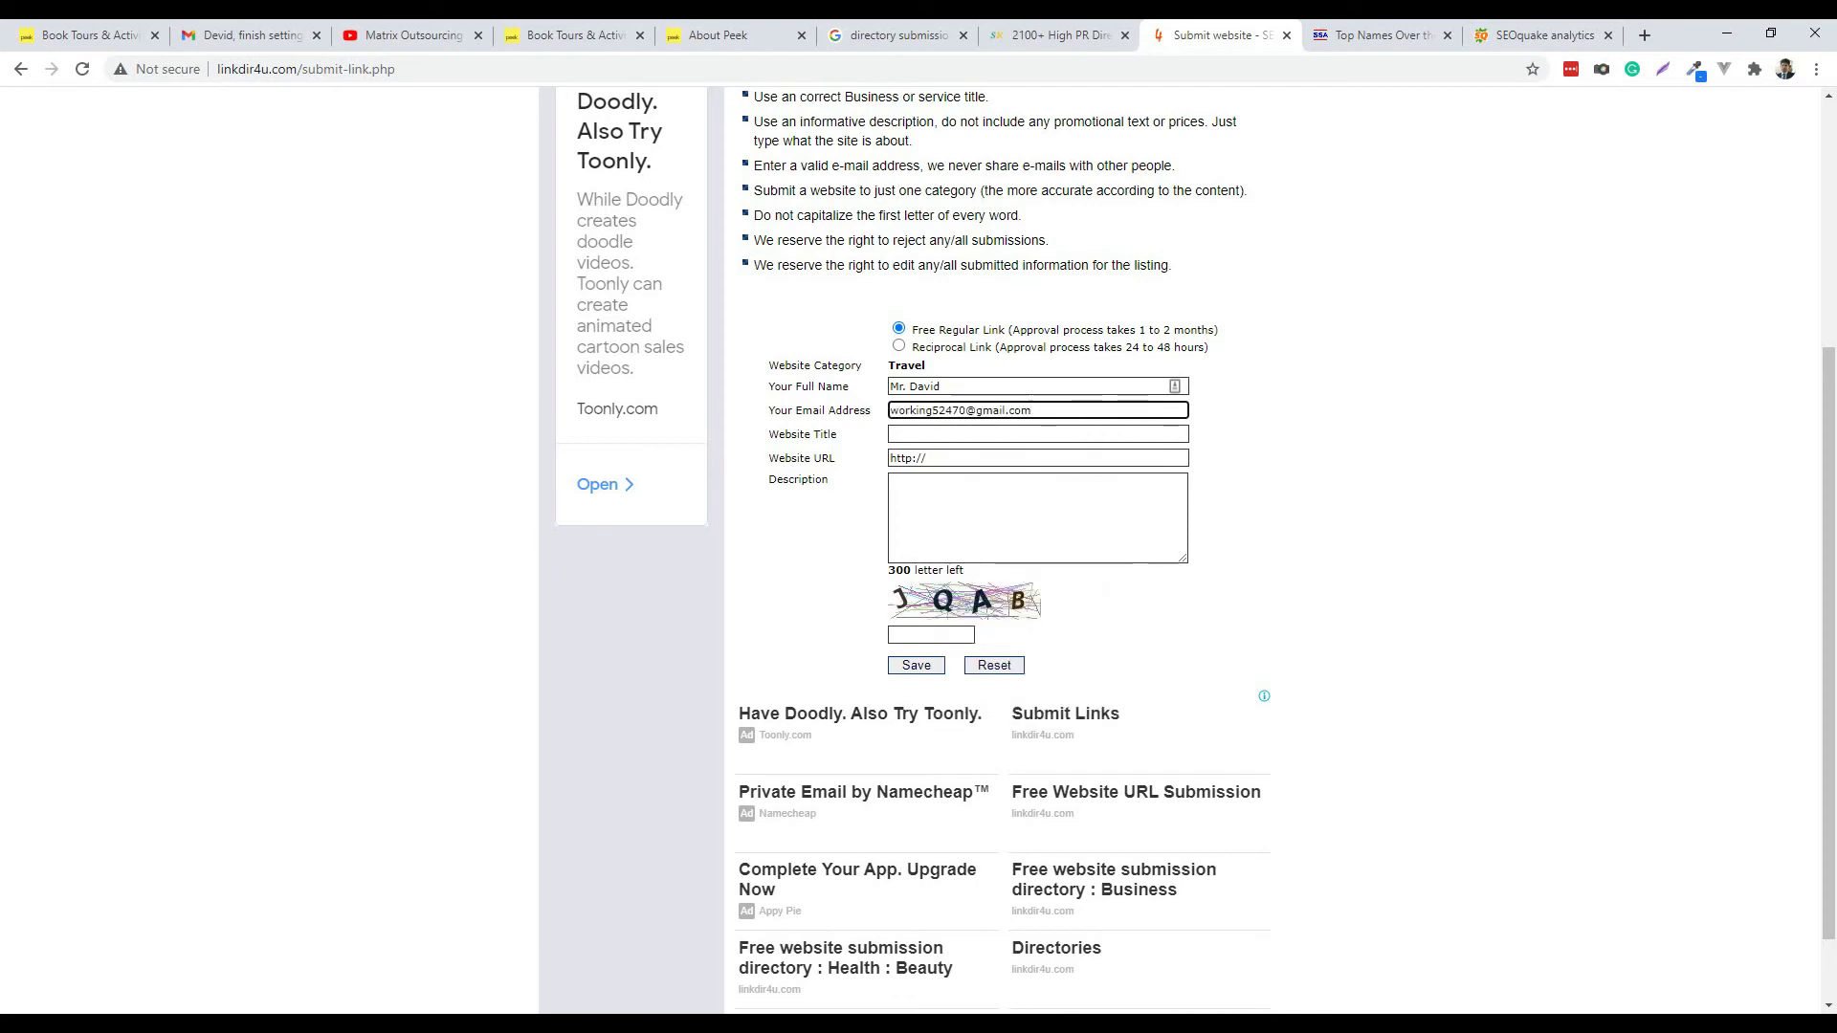
Copy the title "Book Tours & Activities at Peek.com" from the Word document into the form's Website Title field.
key(alt+Tab)
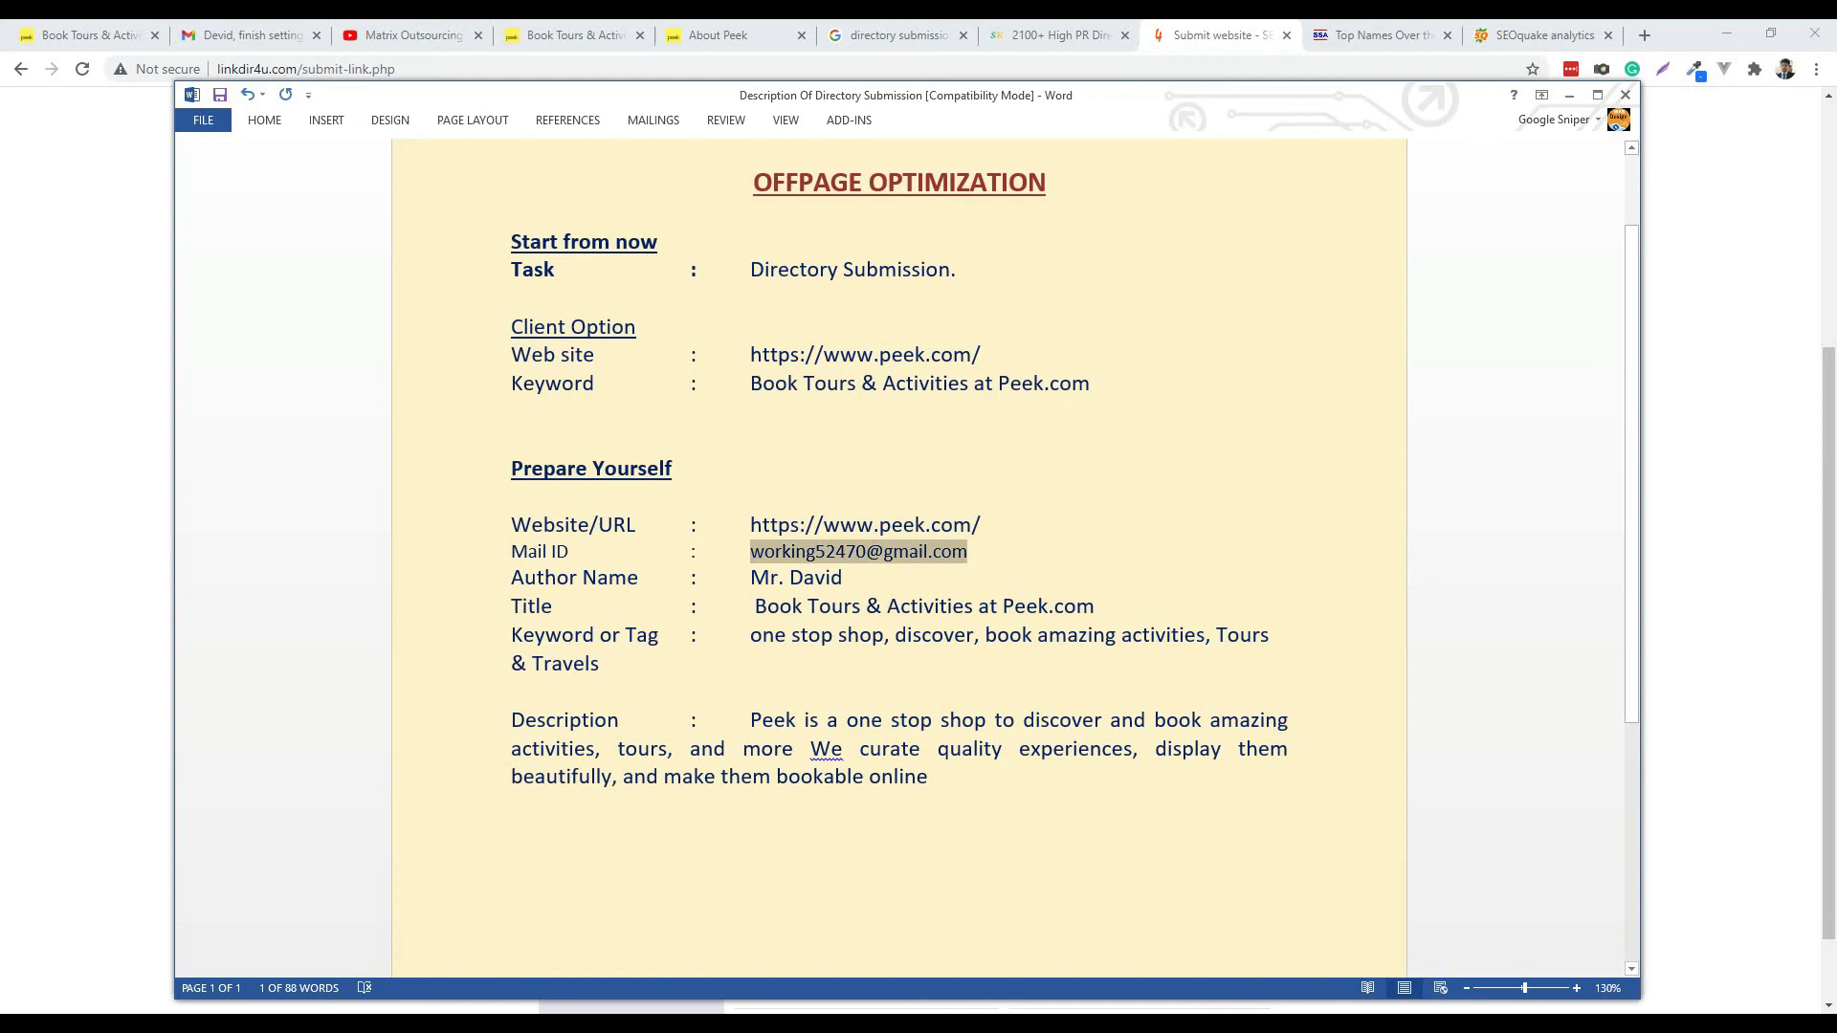
drag(755, 606, 1094, 607)
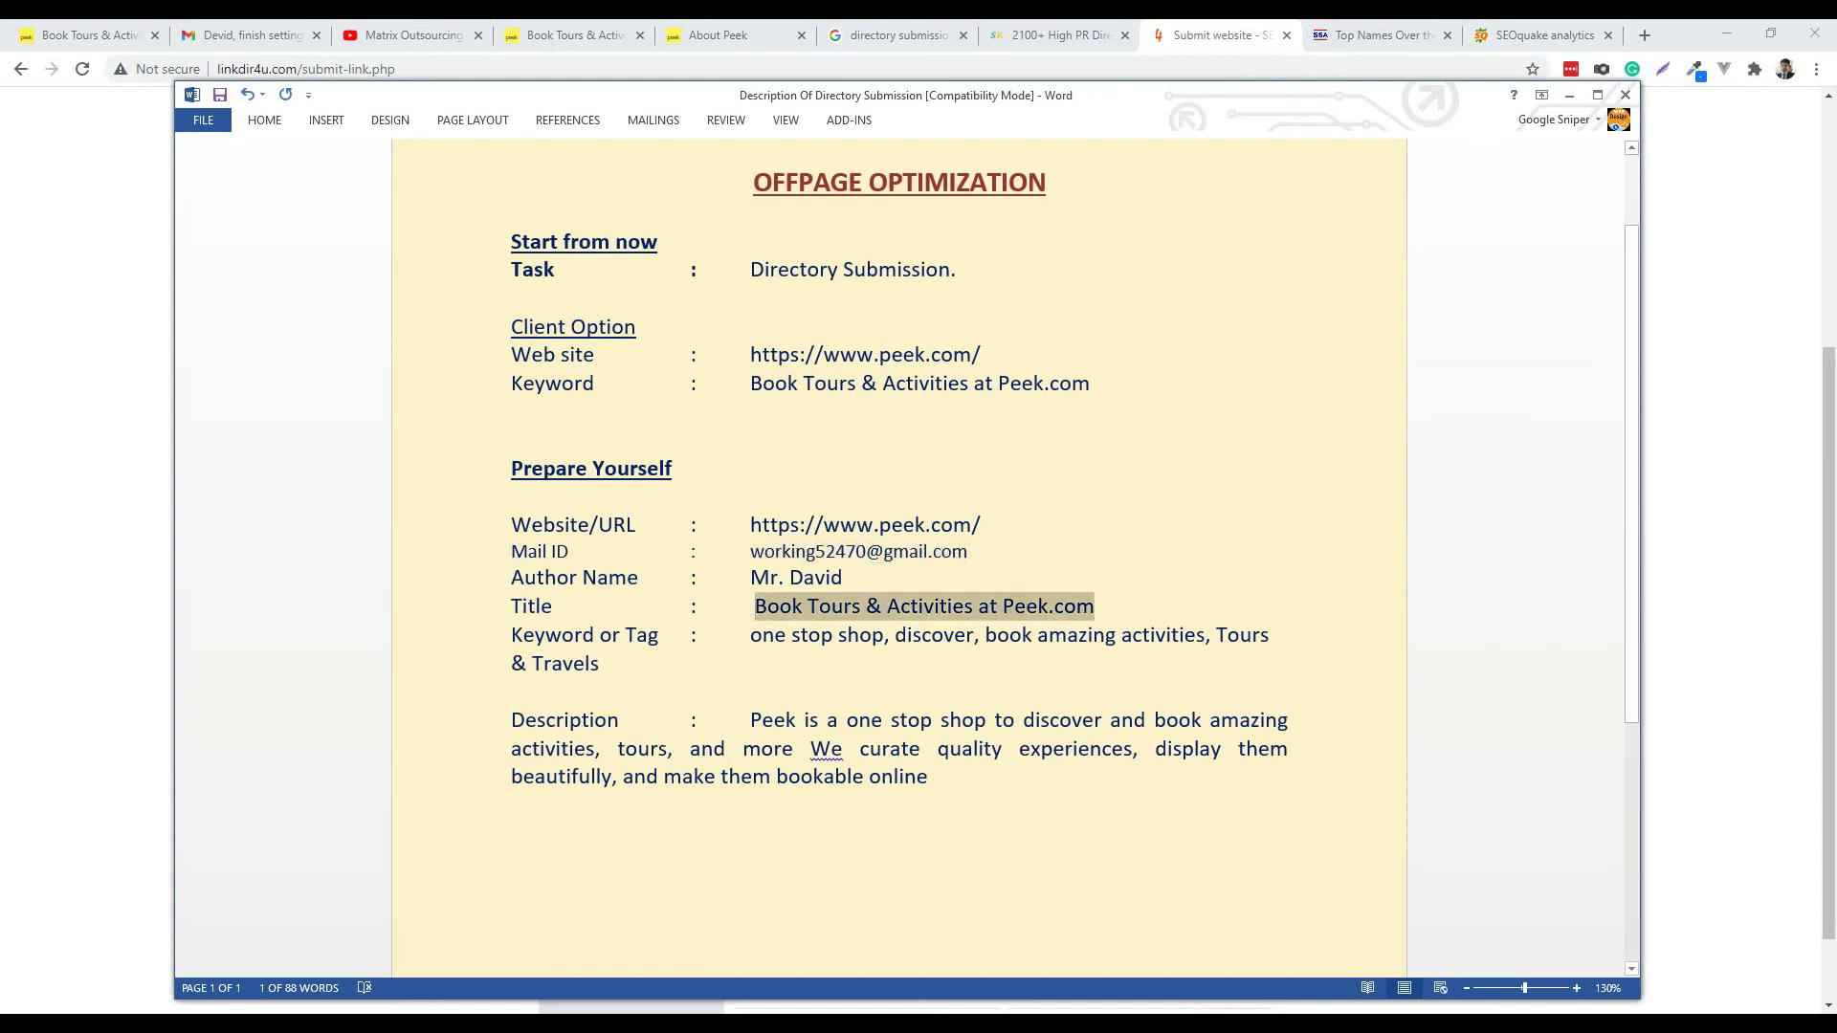
right_click(1085, 607)
click(1127, 640)
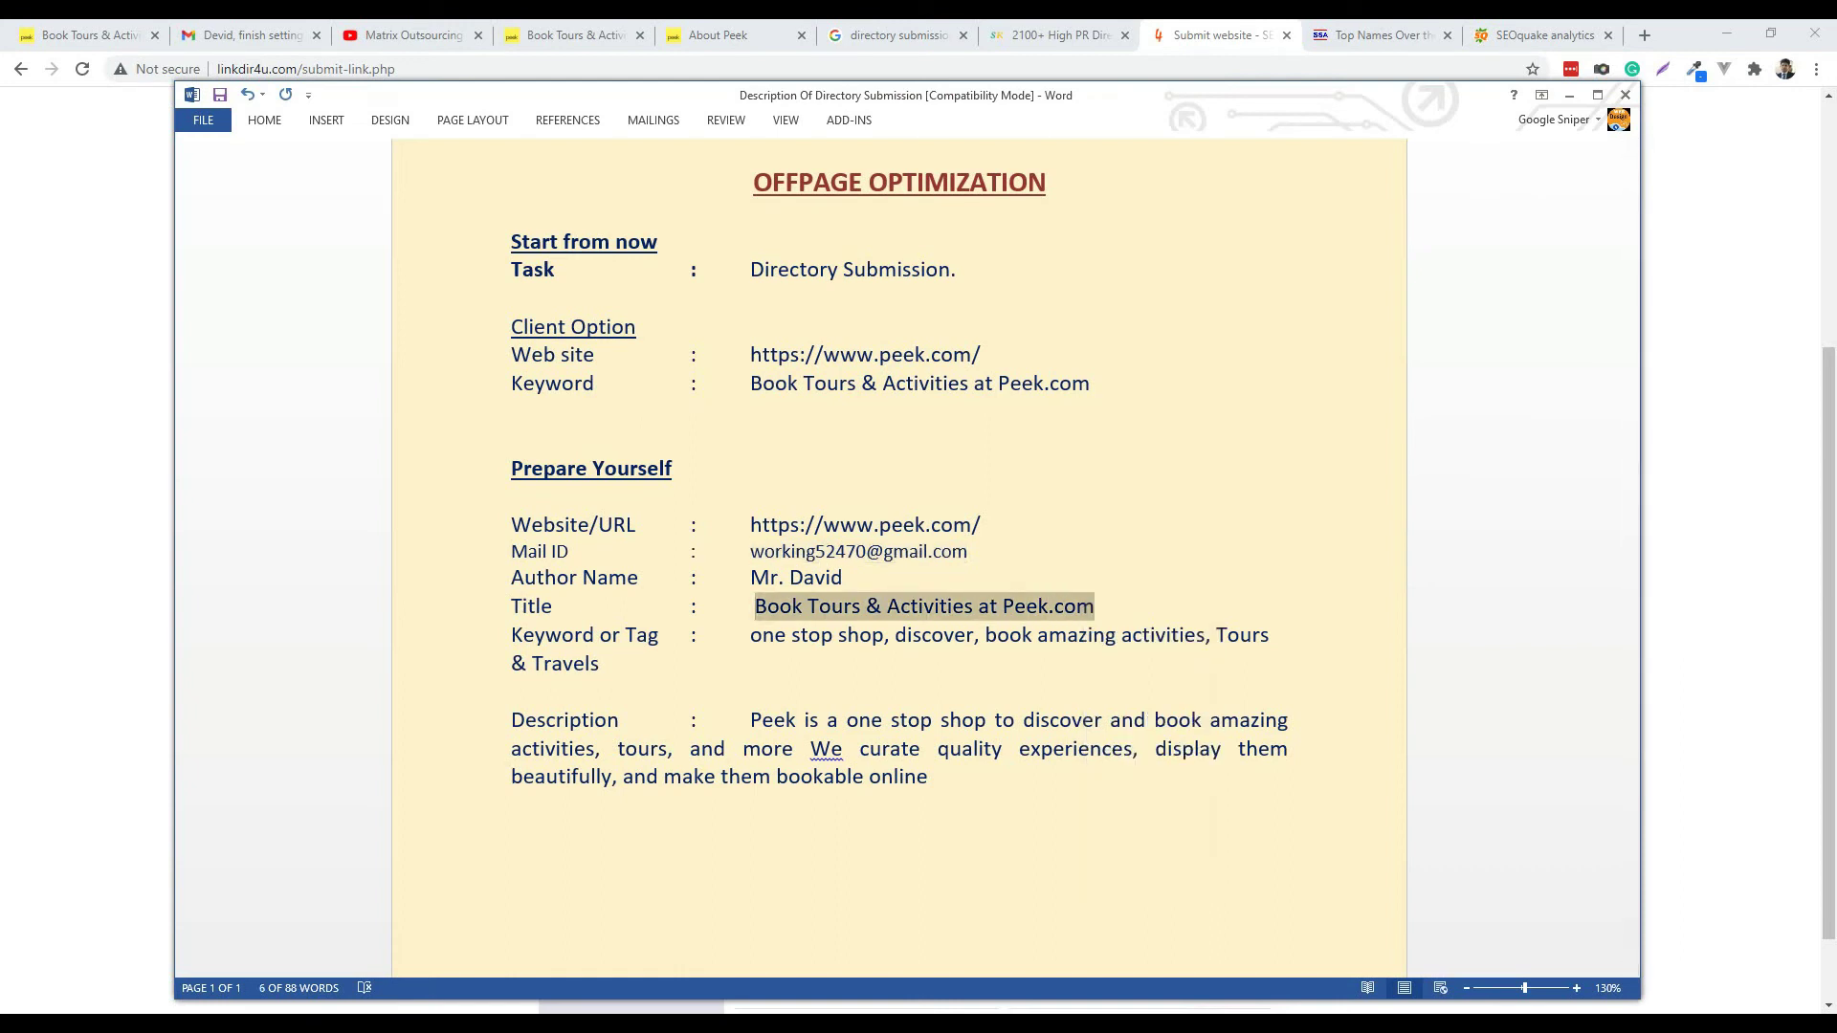
key(alt+Tab)
right_click(934, 436)
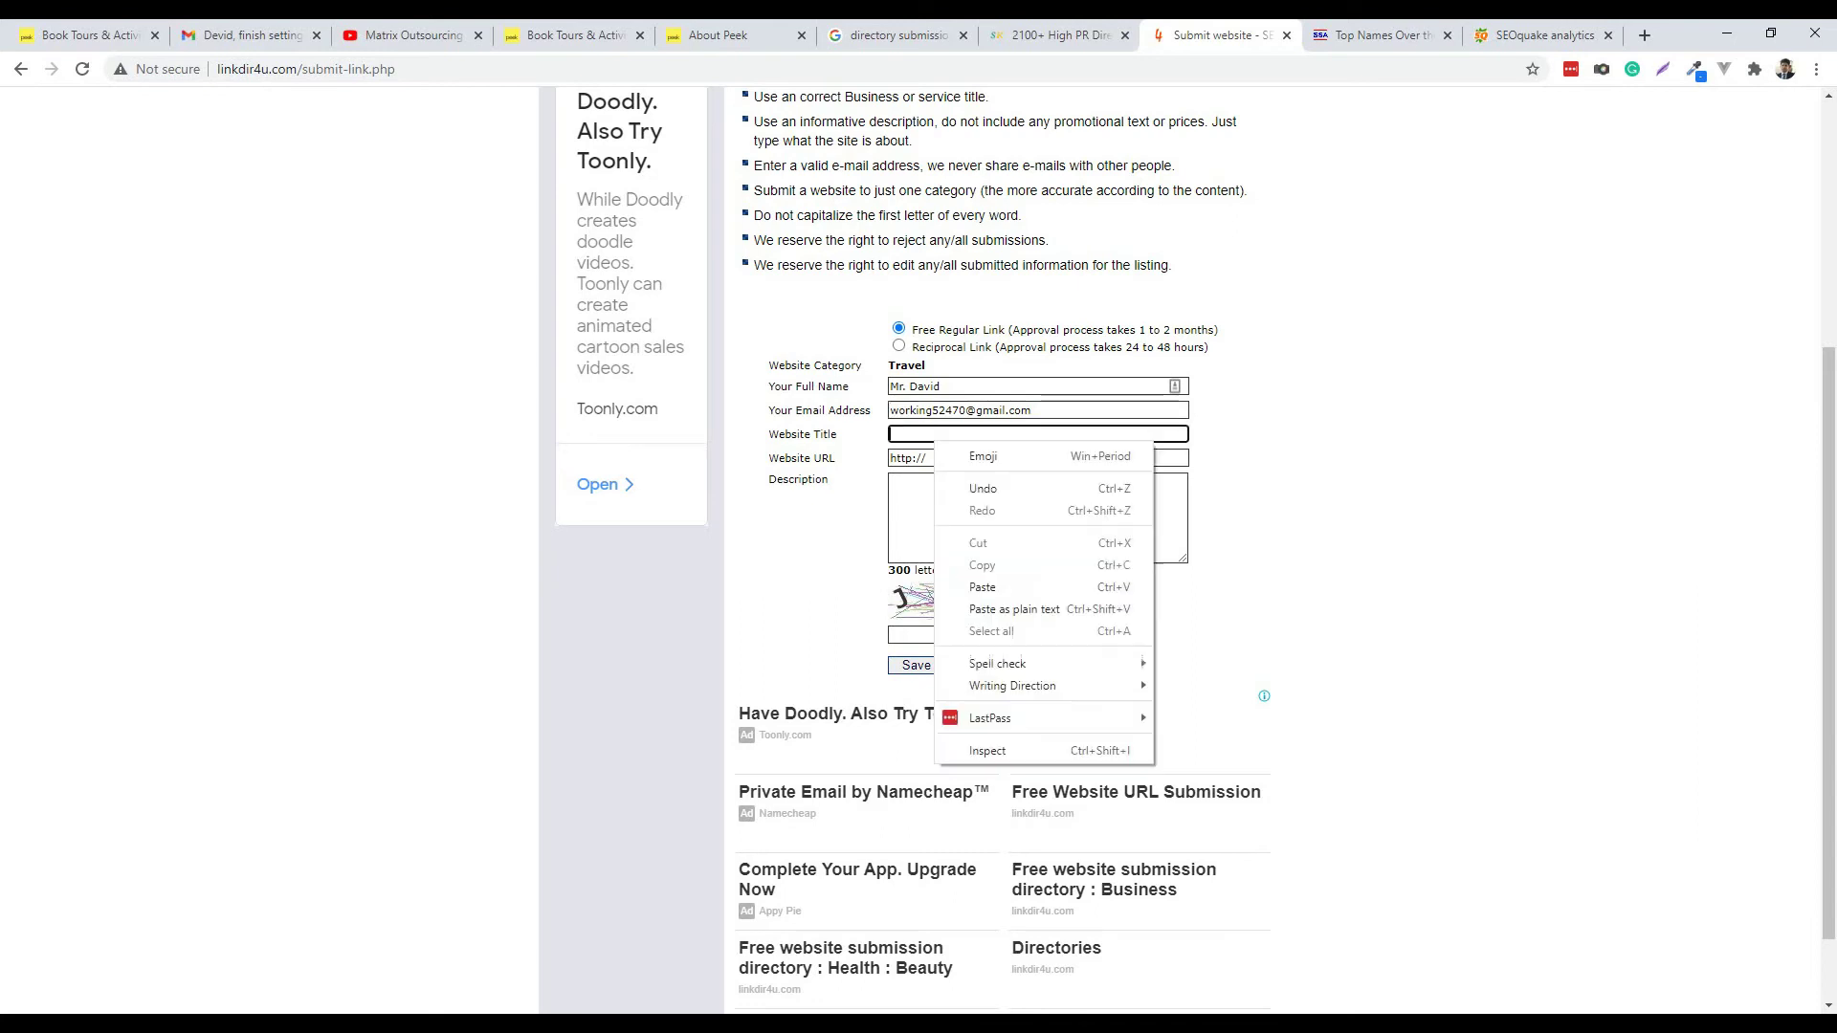
click(986, 588)
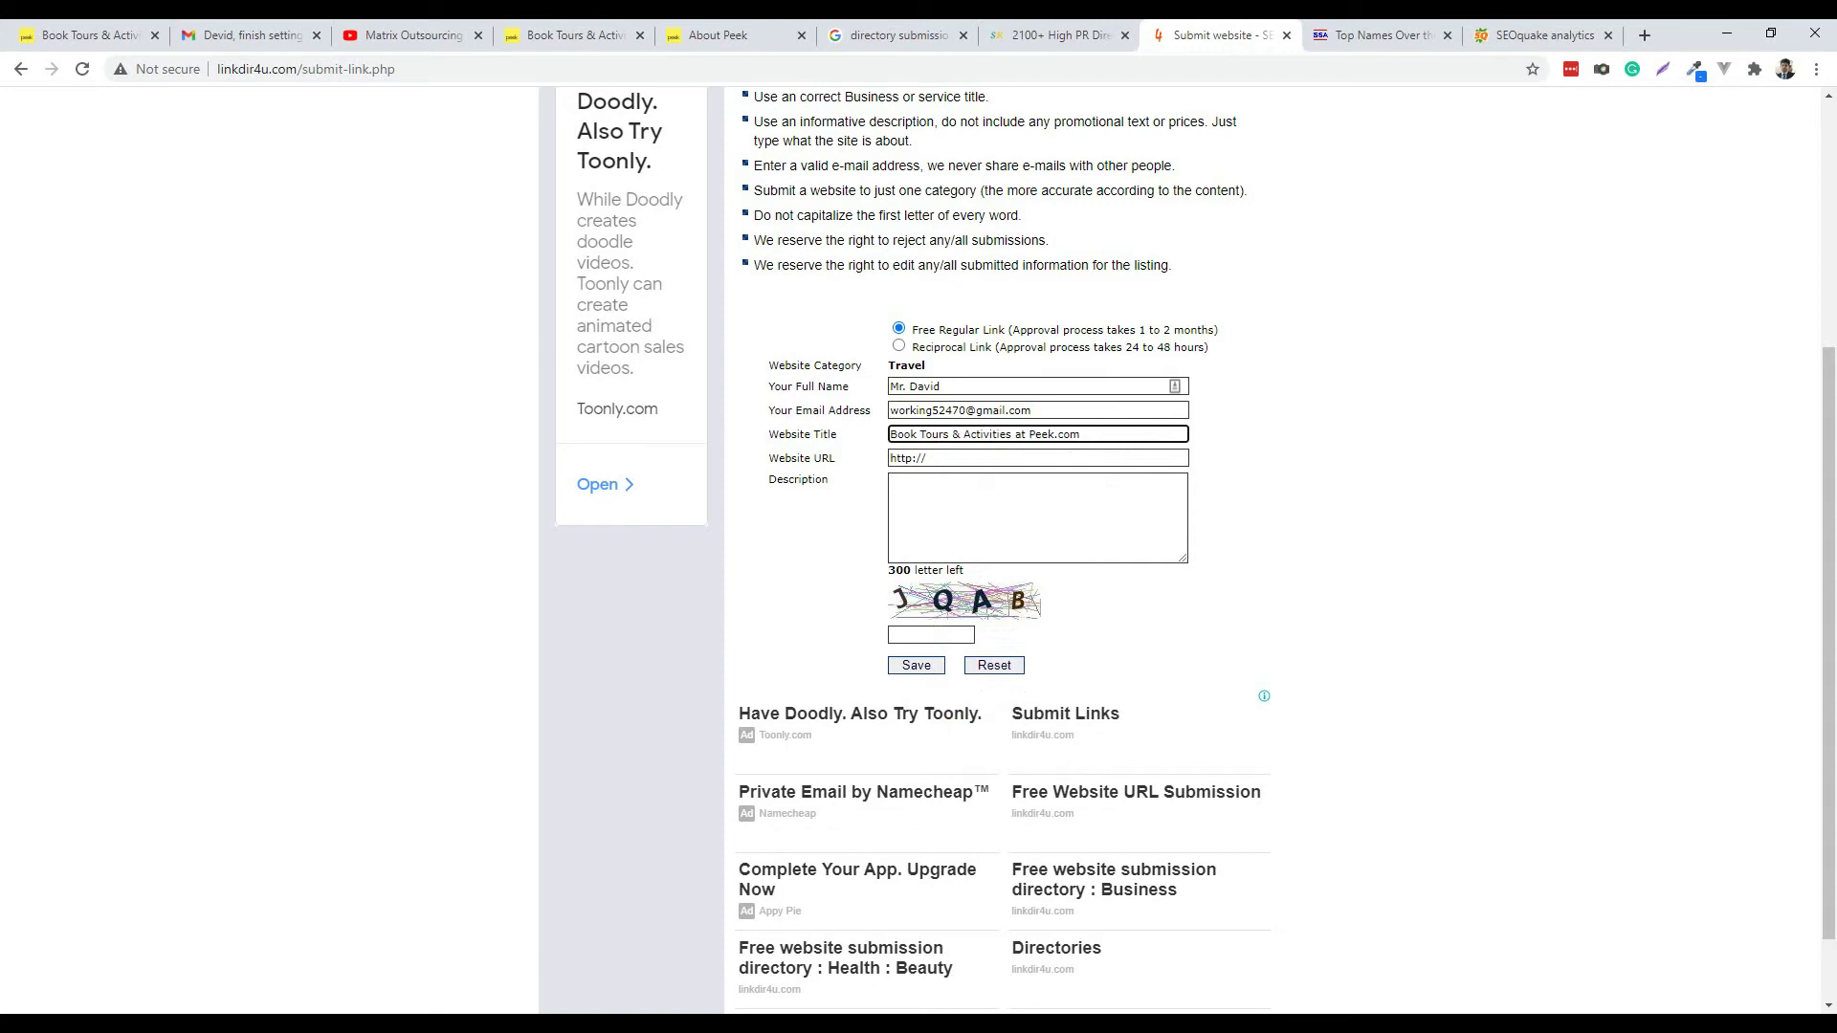
key(alt+Tab)
drag(750, 525, 981, 525)
right_click(976, 524)
click(1004, 560)
key(alt+Tab)
right_click(967, 459)
key(Escape)
key(ctrl+a)
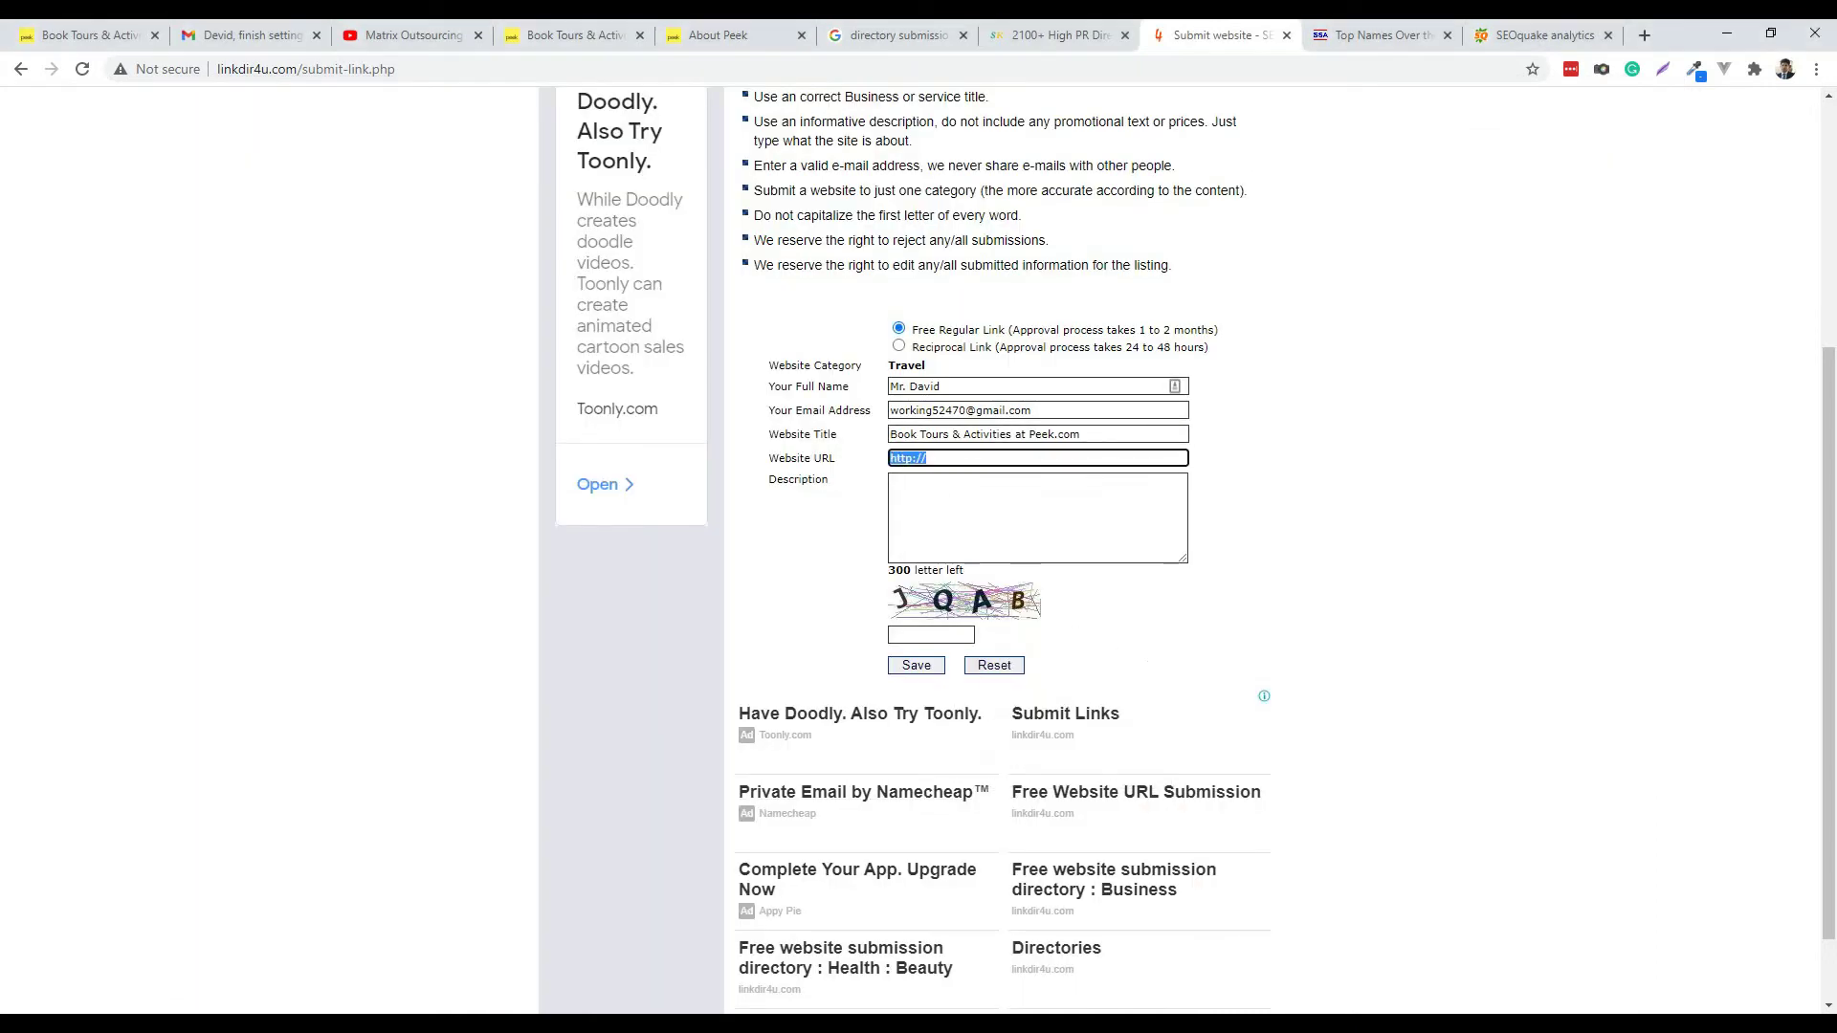
key(ctrl+v)
Copy the full Peek description paragraph from the Word document into the form's Description field.
key(alt+Tab)
drag(752, 720, 928, 777)
right_click(924, 779)
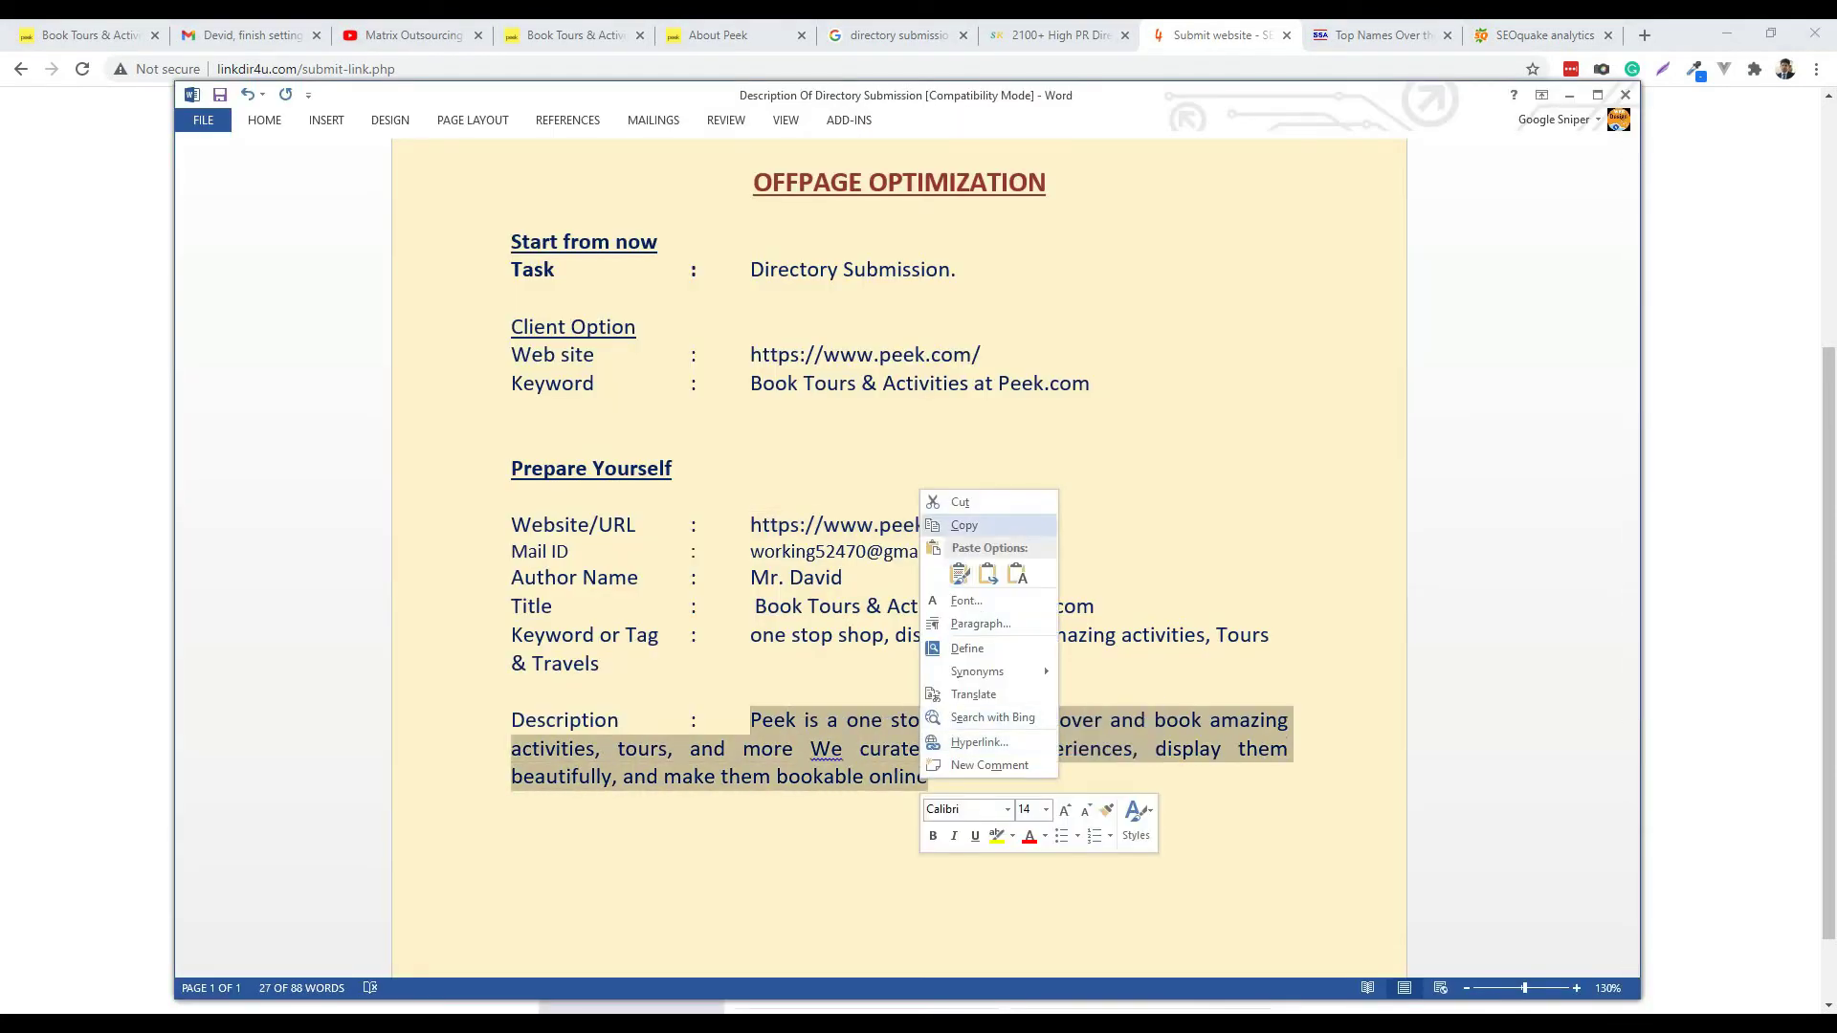
click(964, 525)
key(alt+Tab)
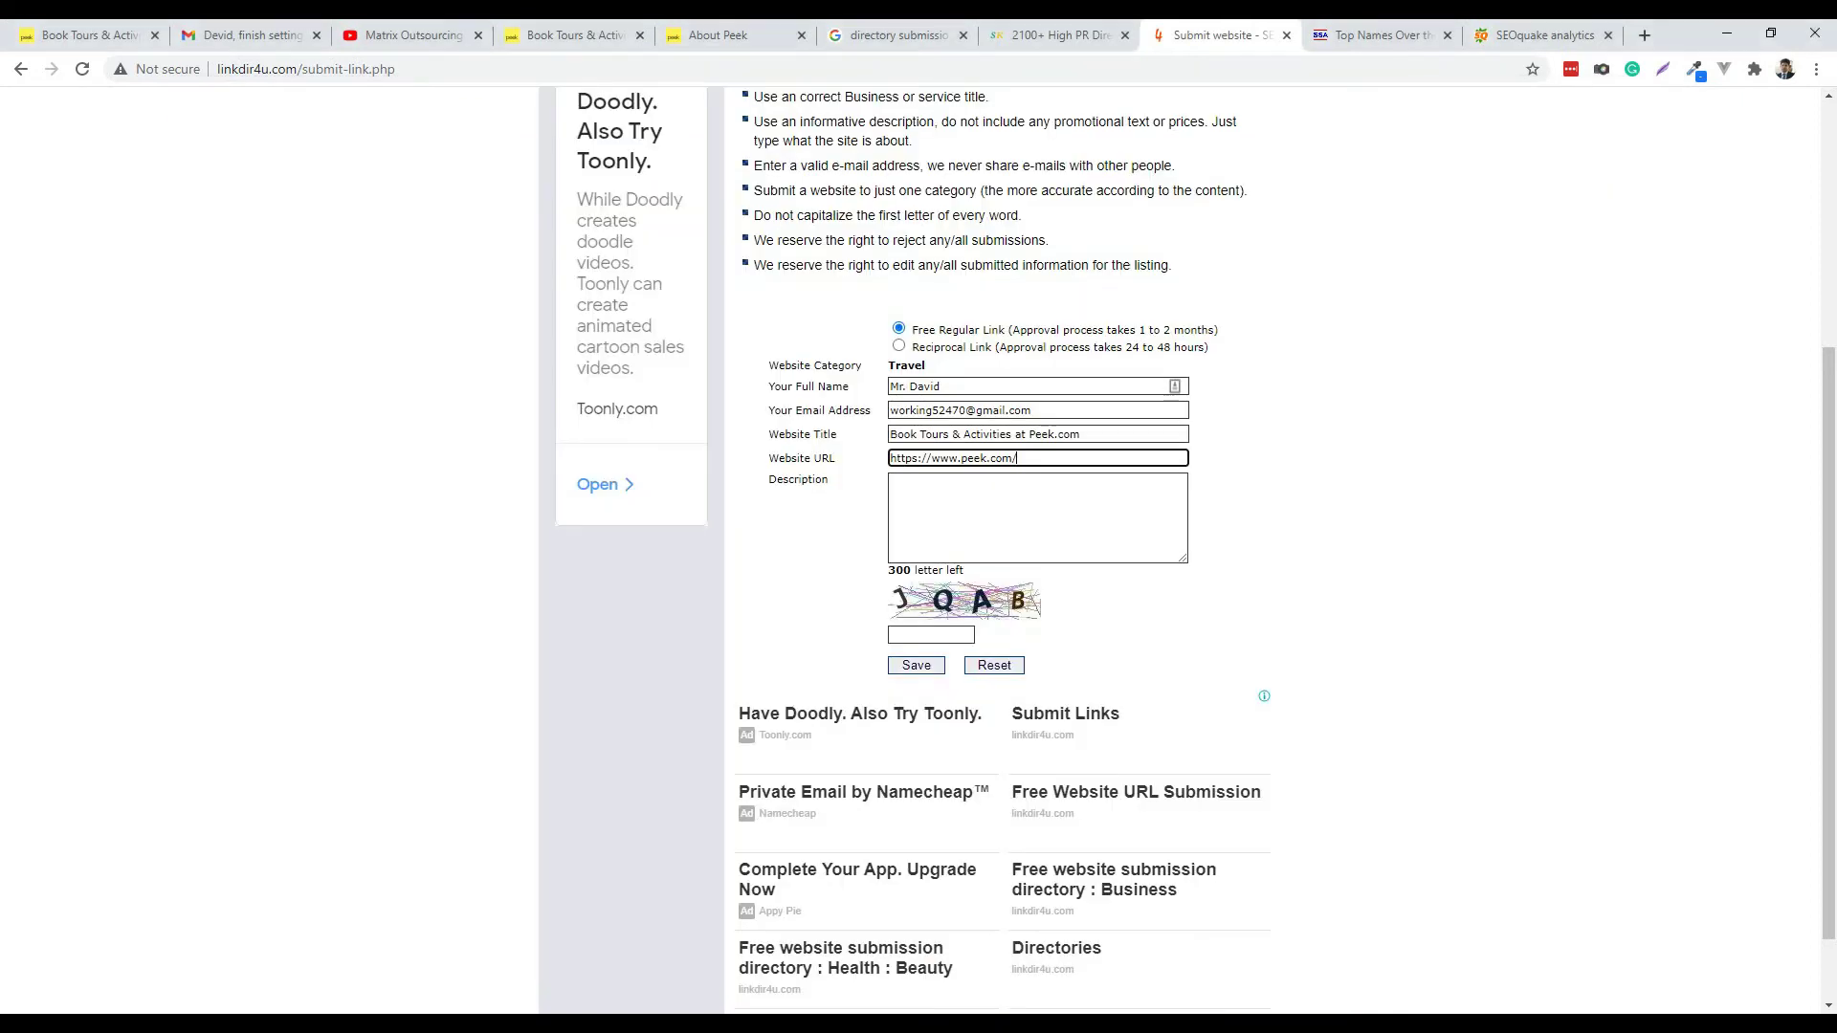
click(919, 495)
right_click(919, 495)
click(957, 640)
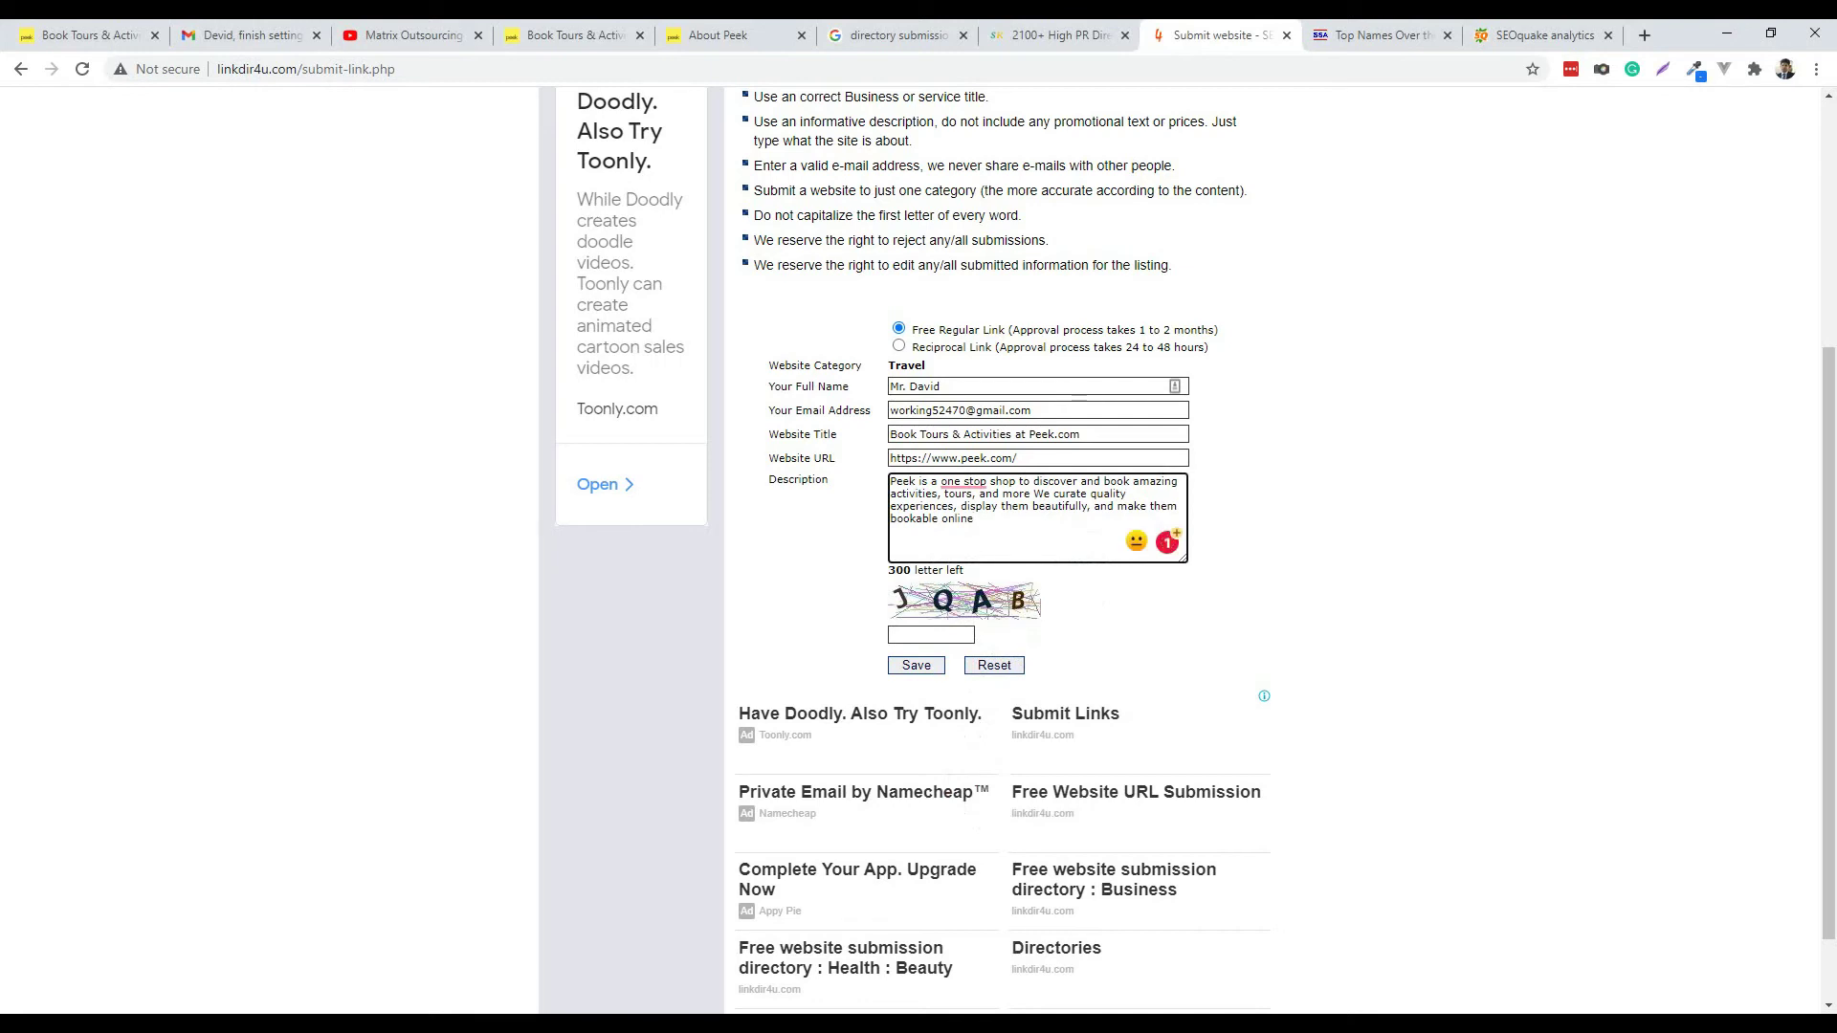
Enter the captcha characters from the distorted image into the verification field below it.
click(931, 636)
text(JQ)
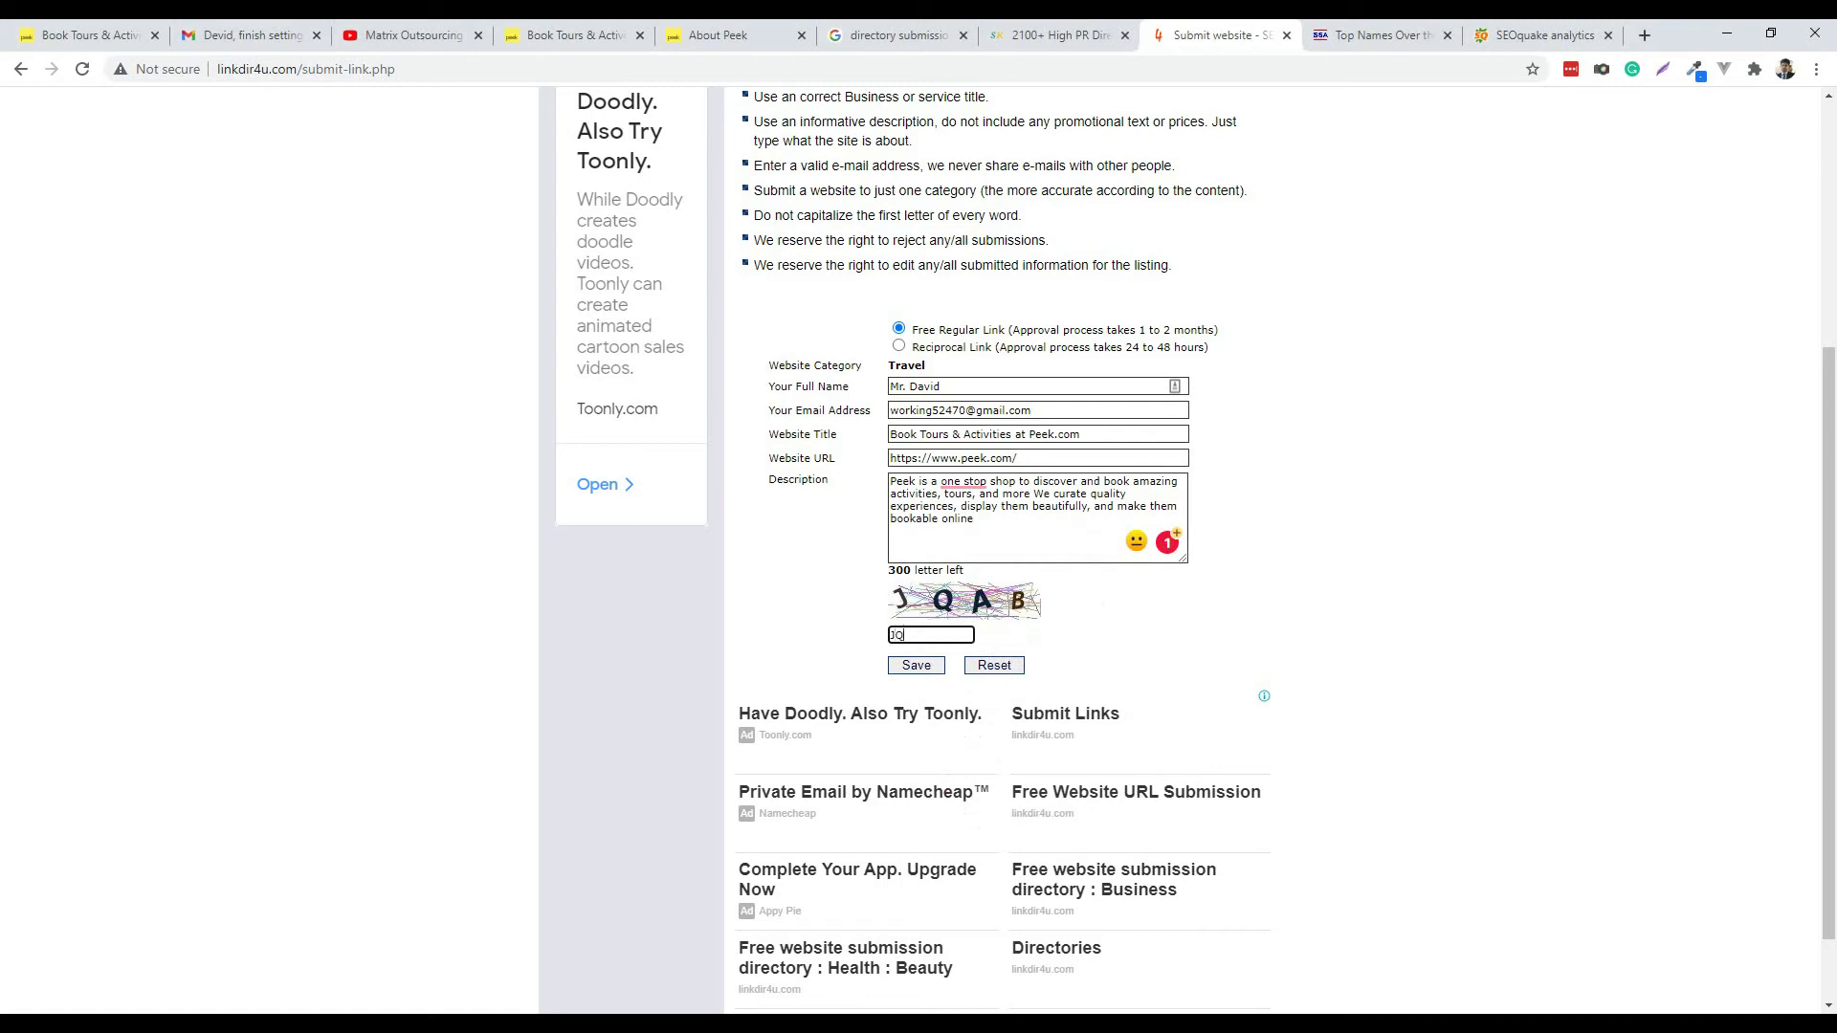
text(AB)
scroll(1000, 555, down, 1)
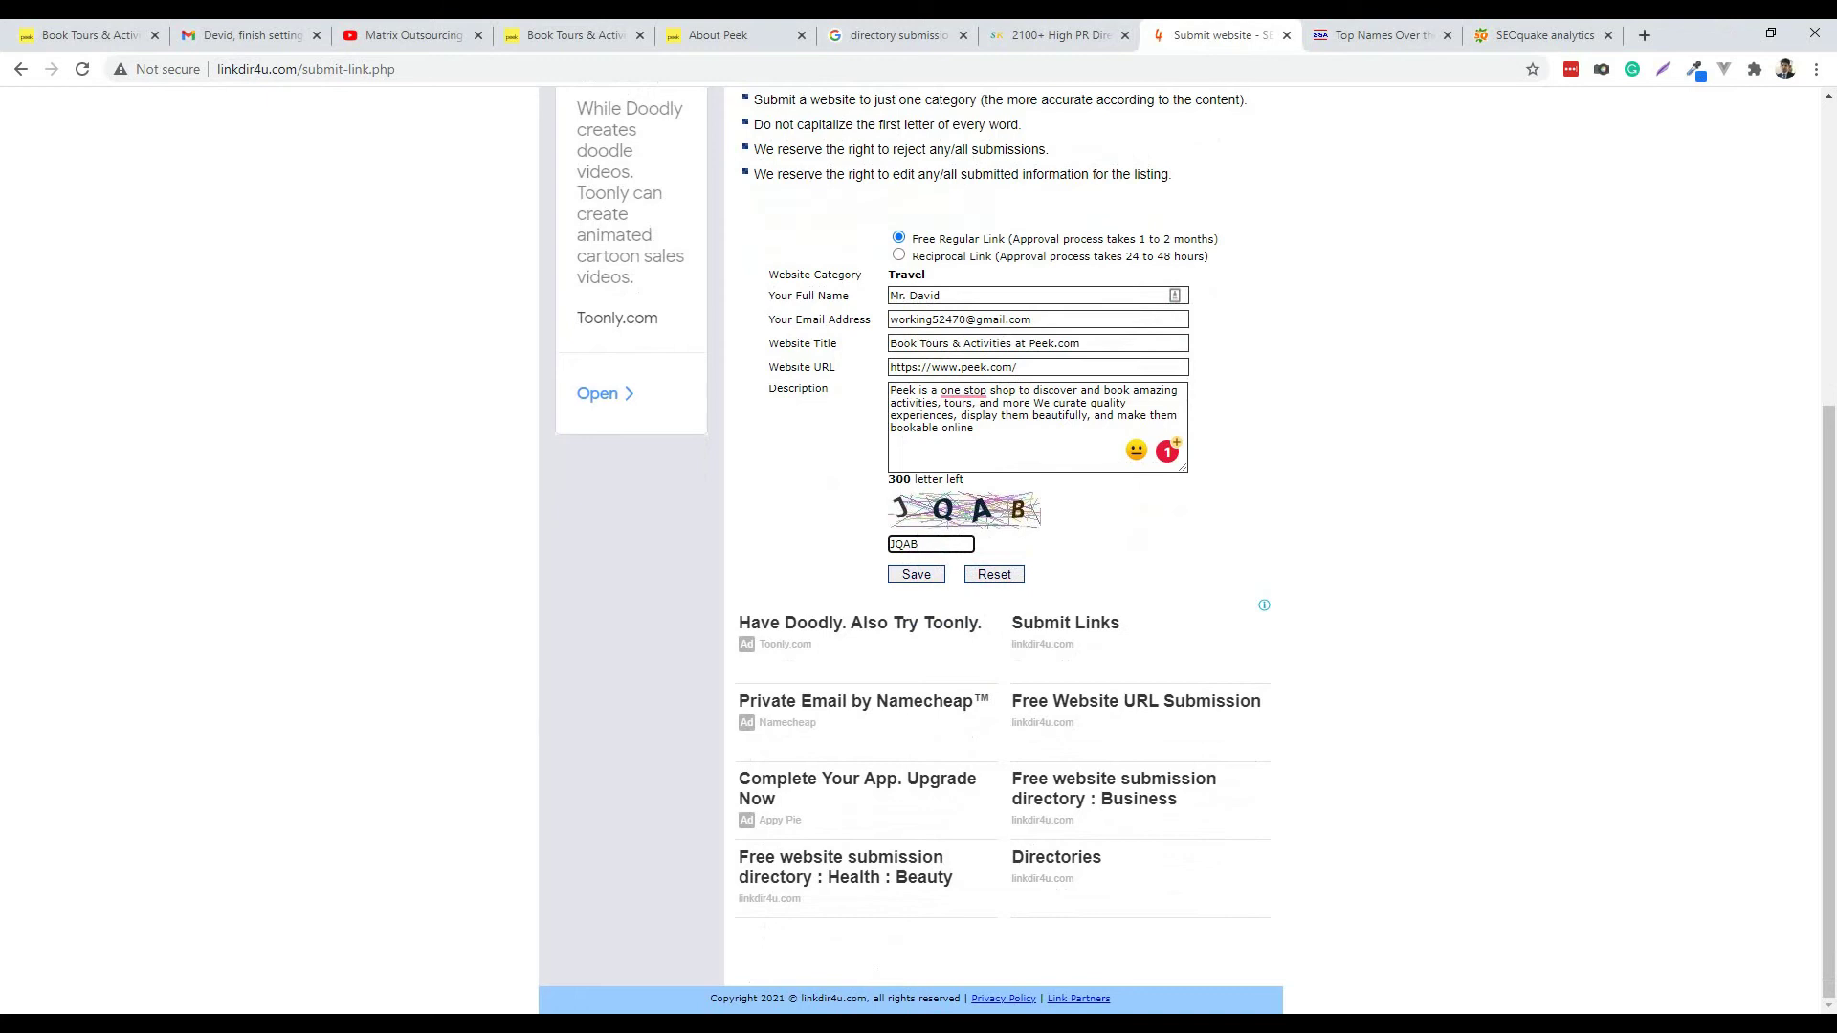
Recheck the Working Process slide in PowerPoint, and submit the completed directory form in the browser.
mouse_move(1009, 1022)
click(904, 942)
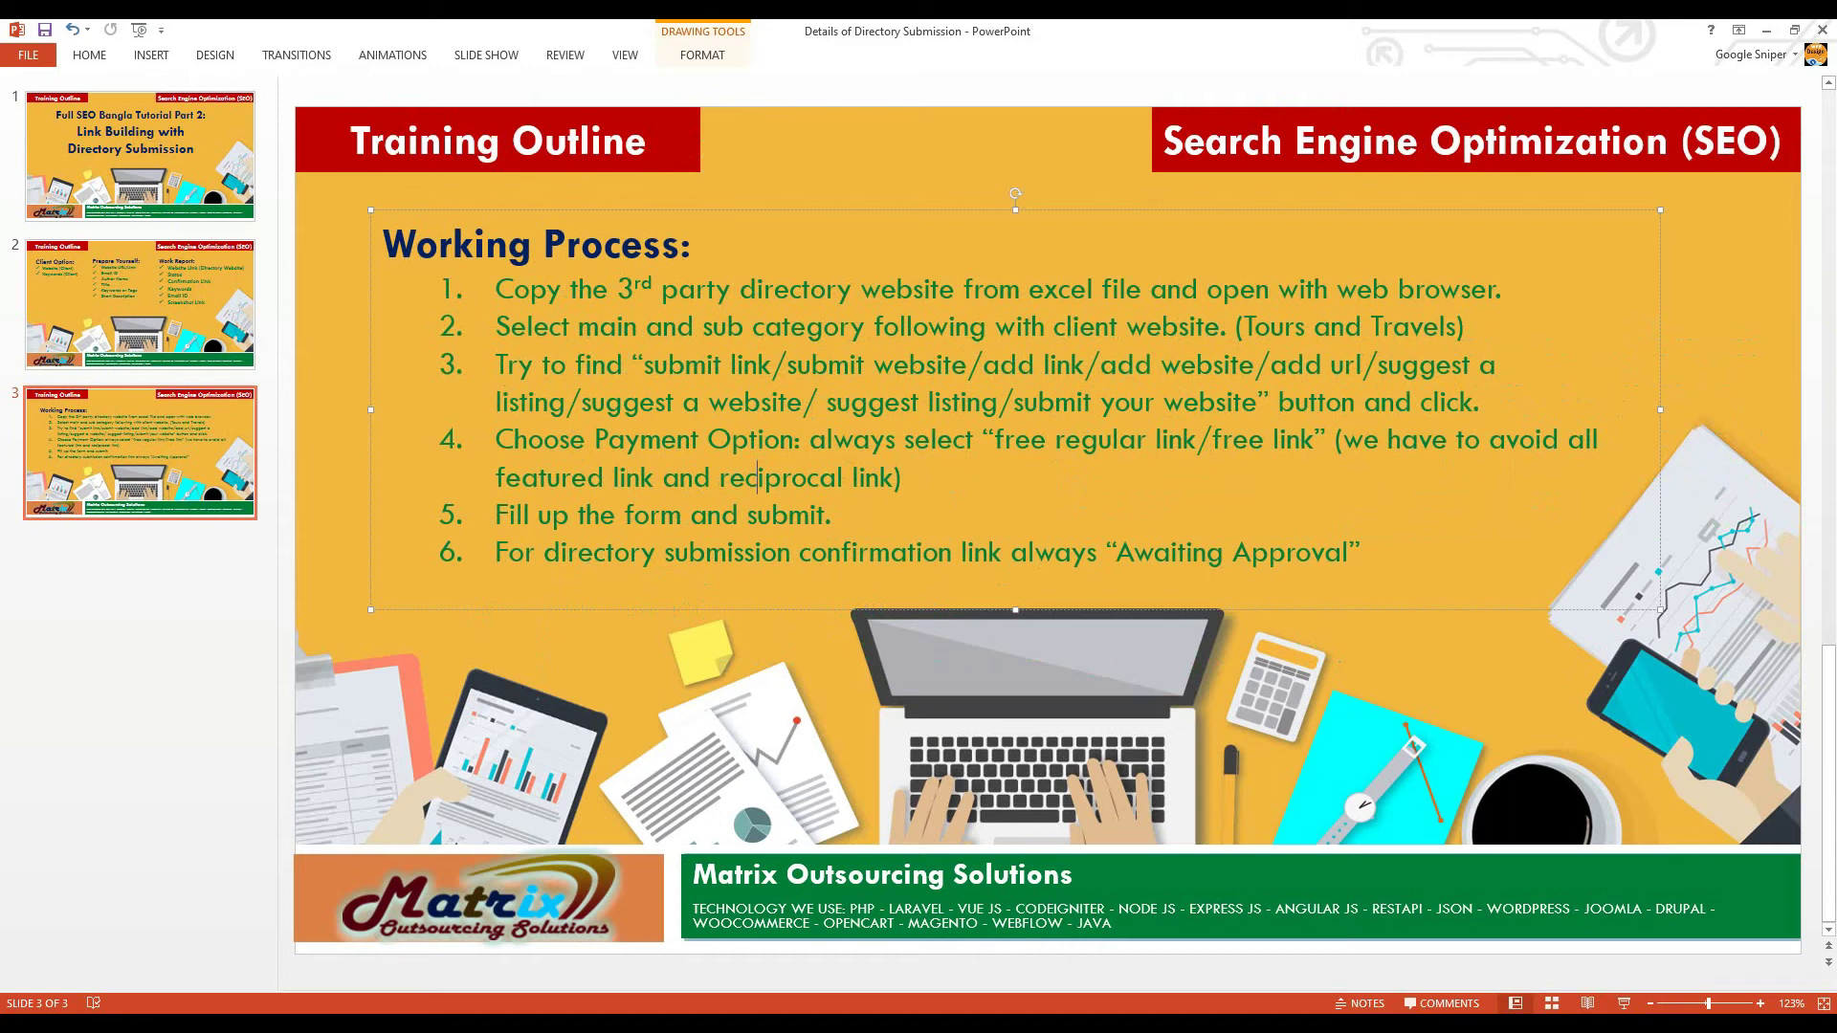
click(1108, 943)
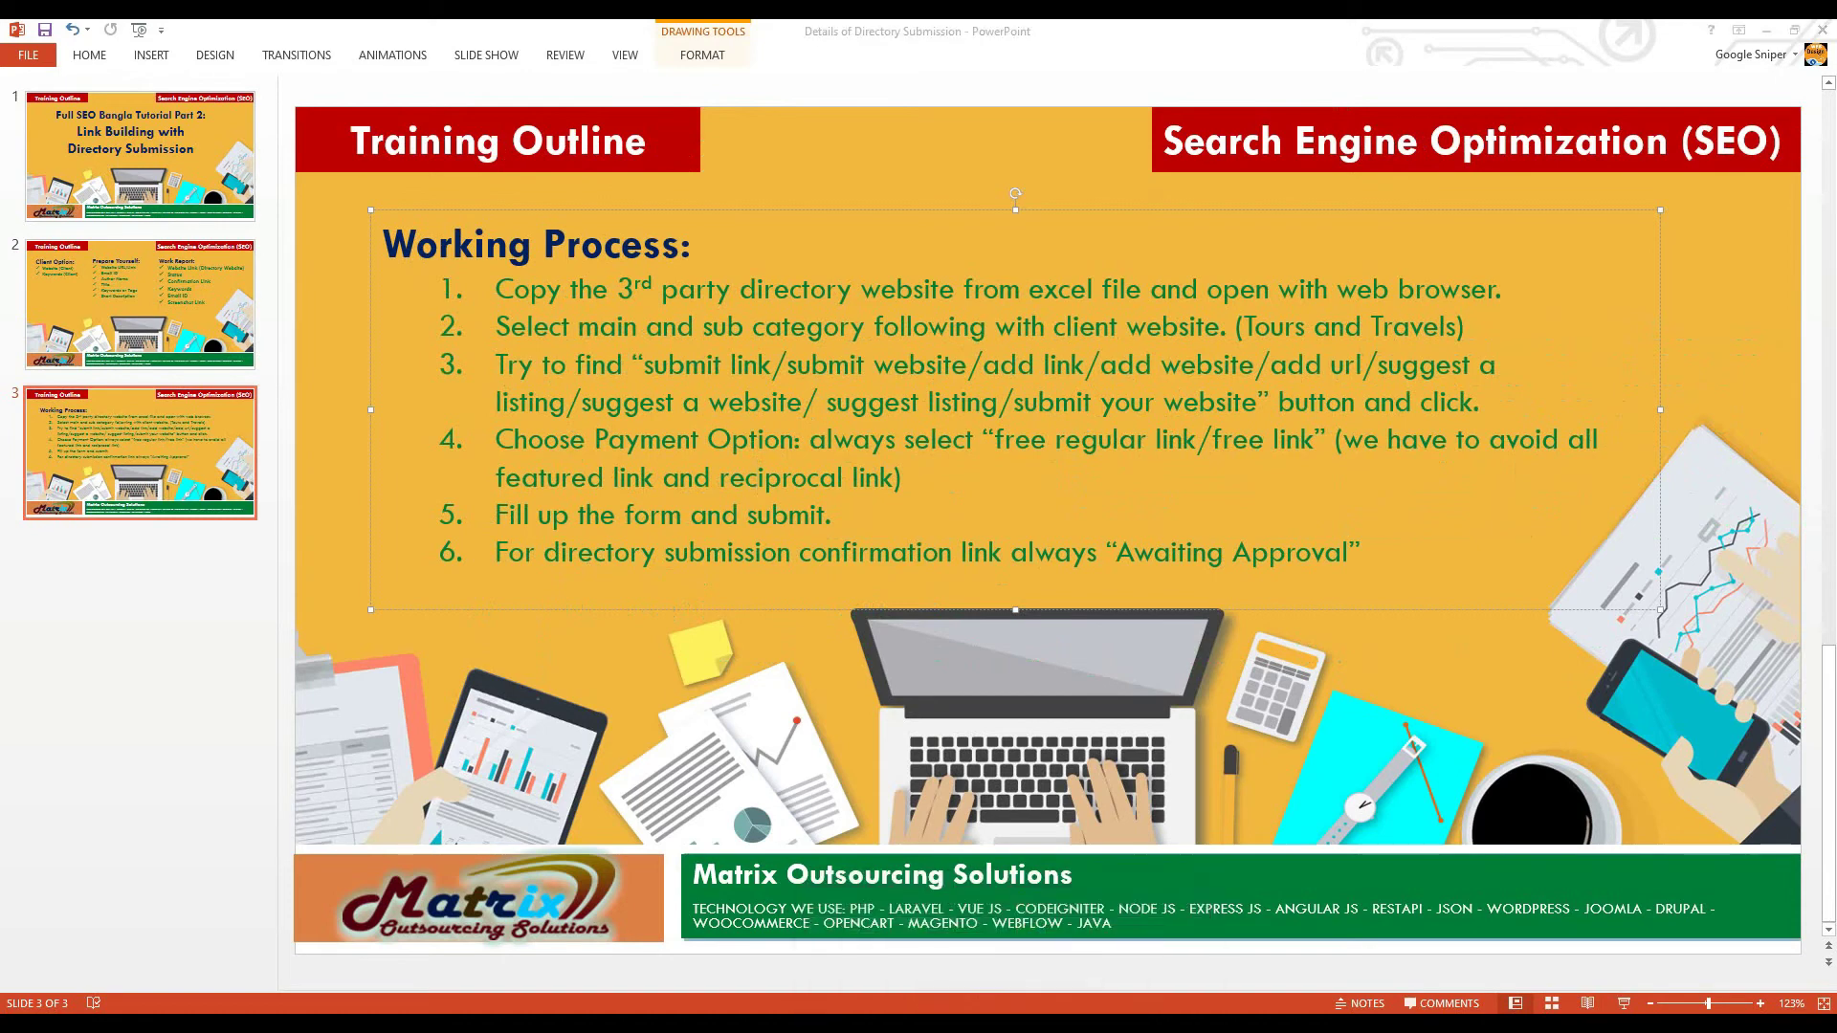
key(Tab)
key(Return)
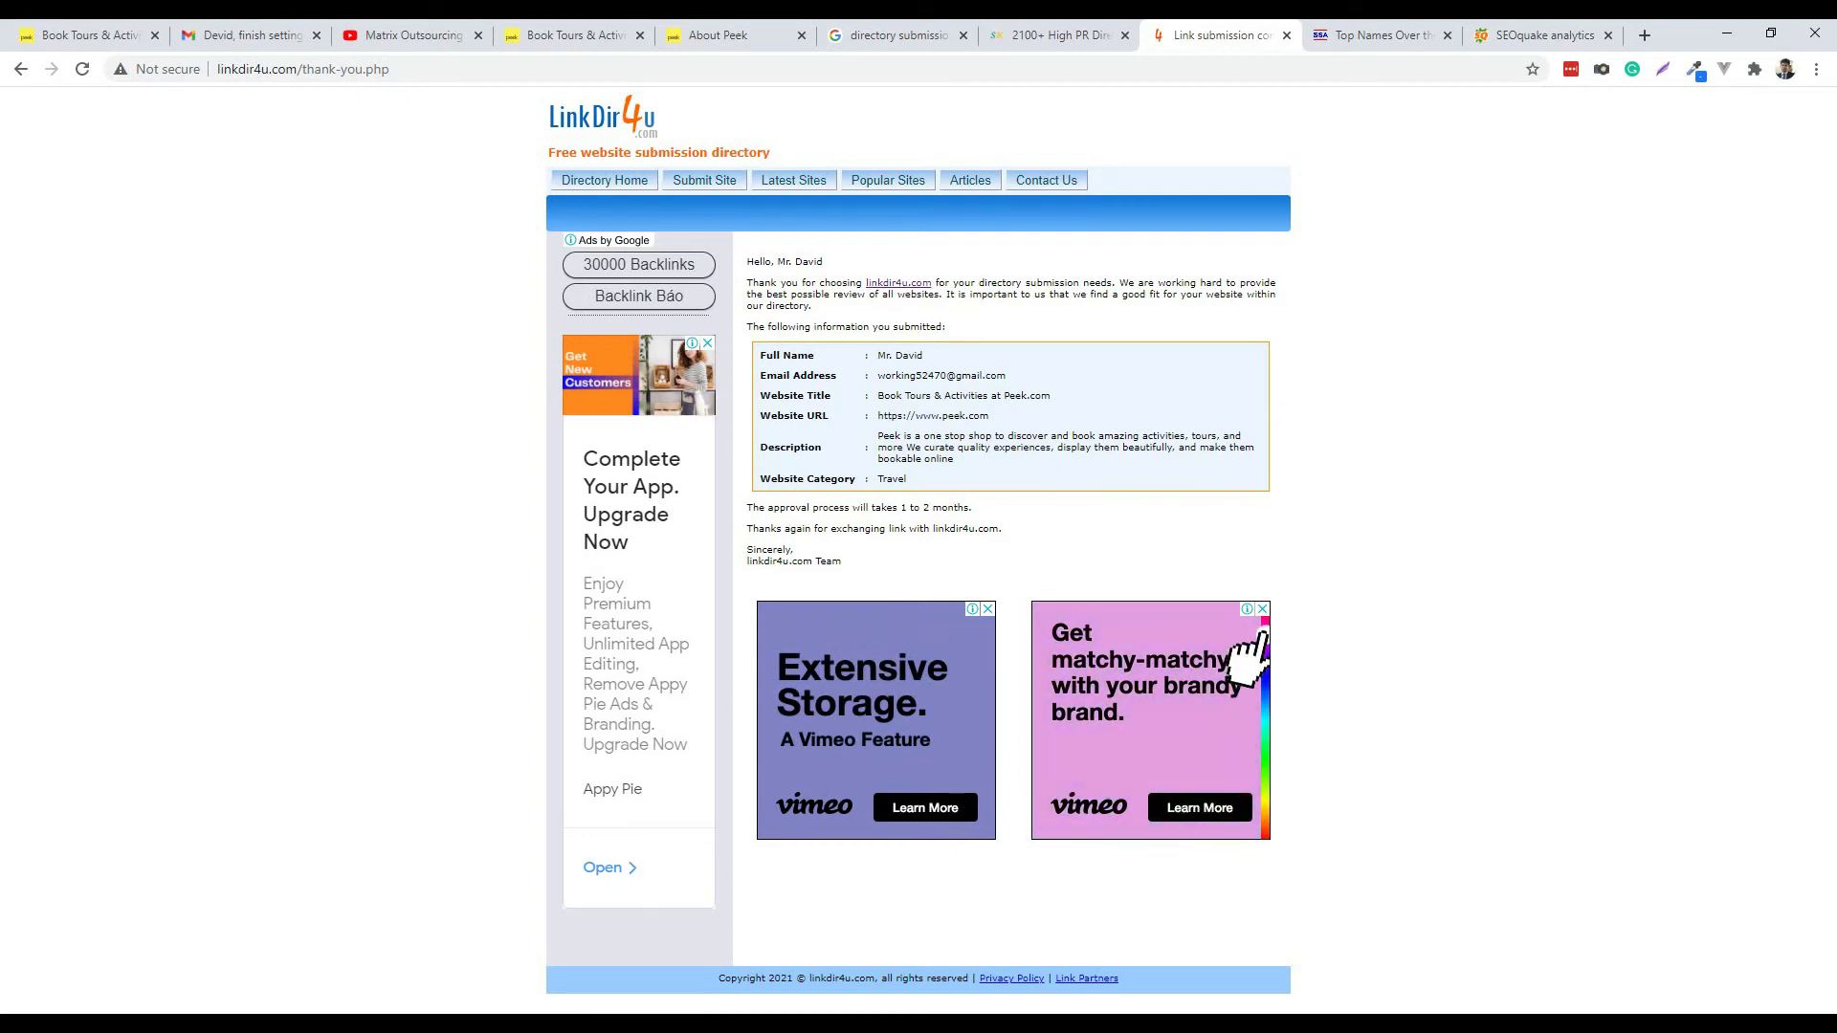
Open the Work Report of Directory Submission workbook from the 2. directory submission folder and select its Website Link header cell.
click(235, 1024)
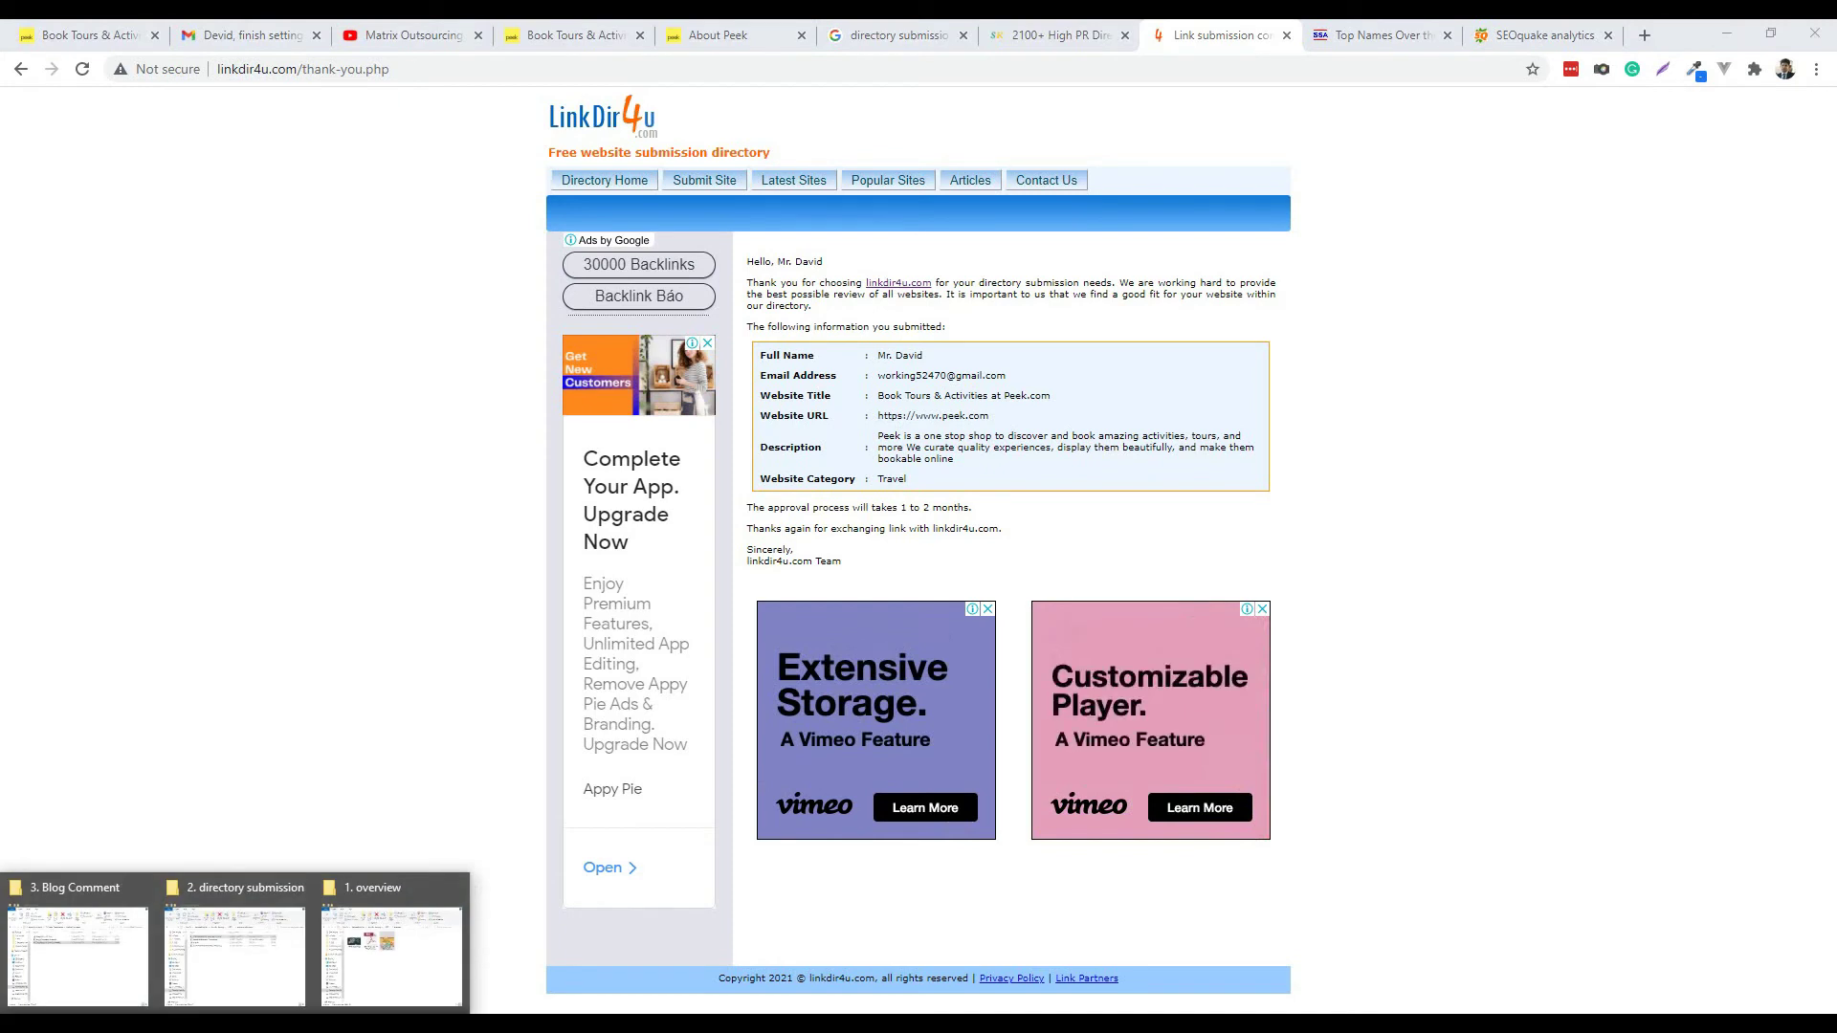
click(234, 952)
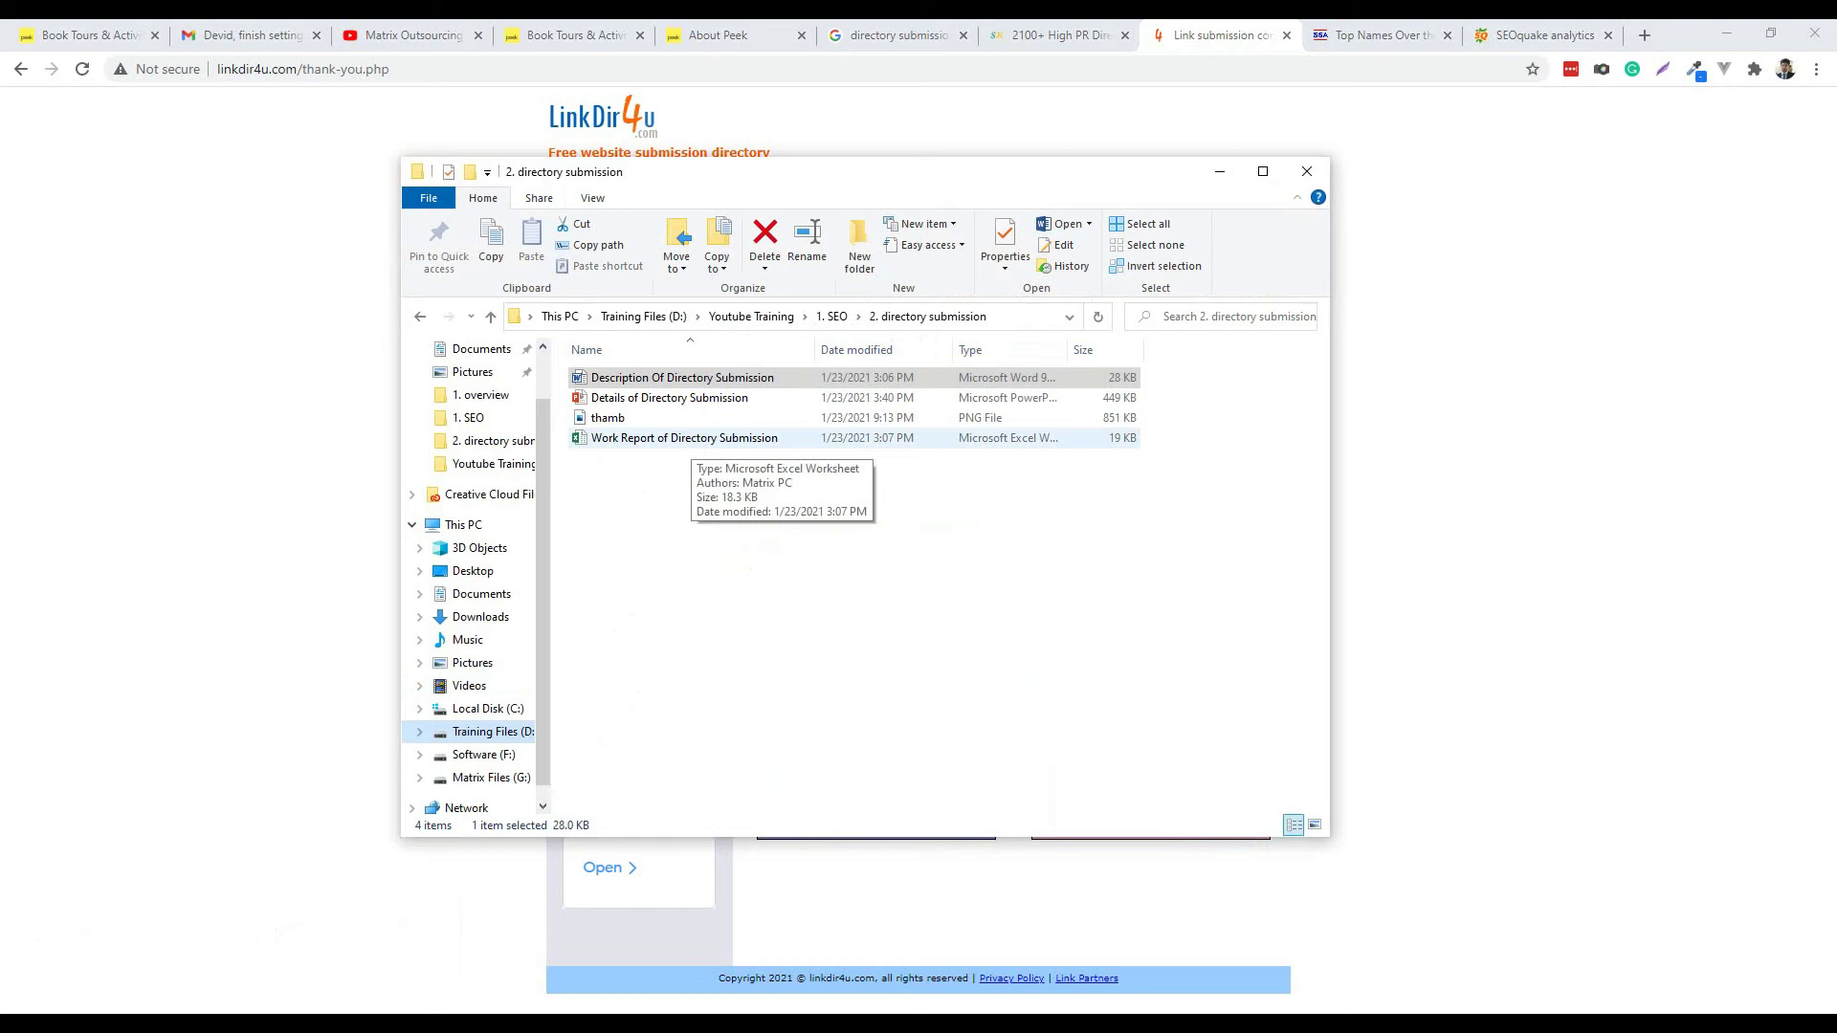
click(684, 438)
double_click(684, 438)
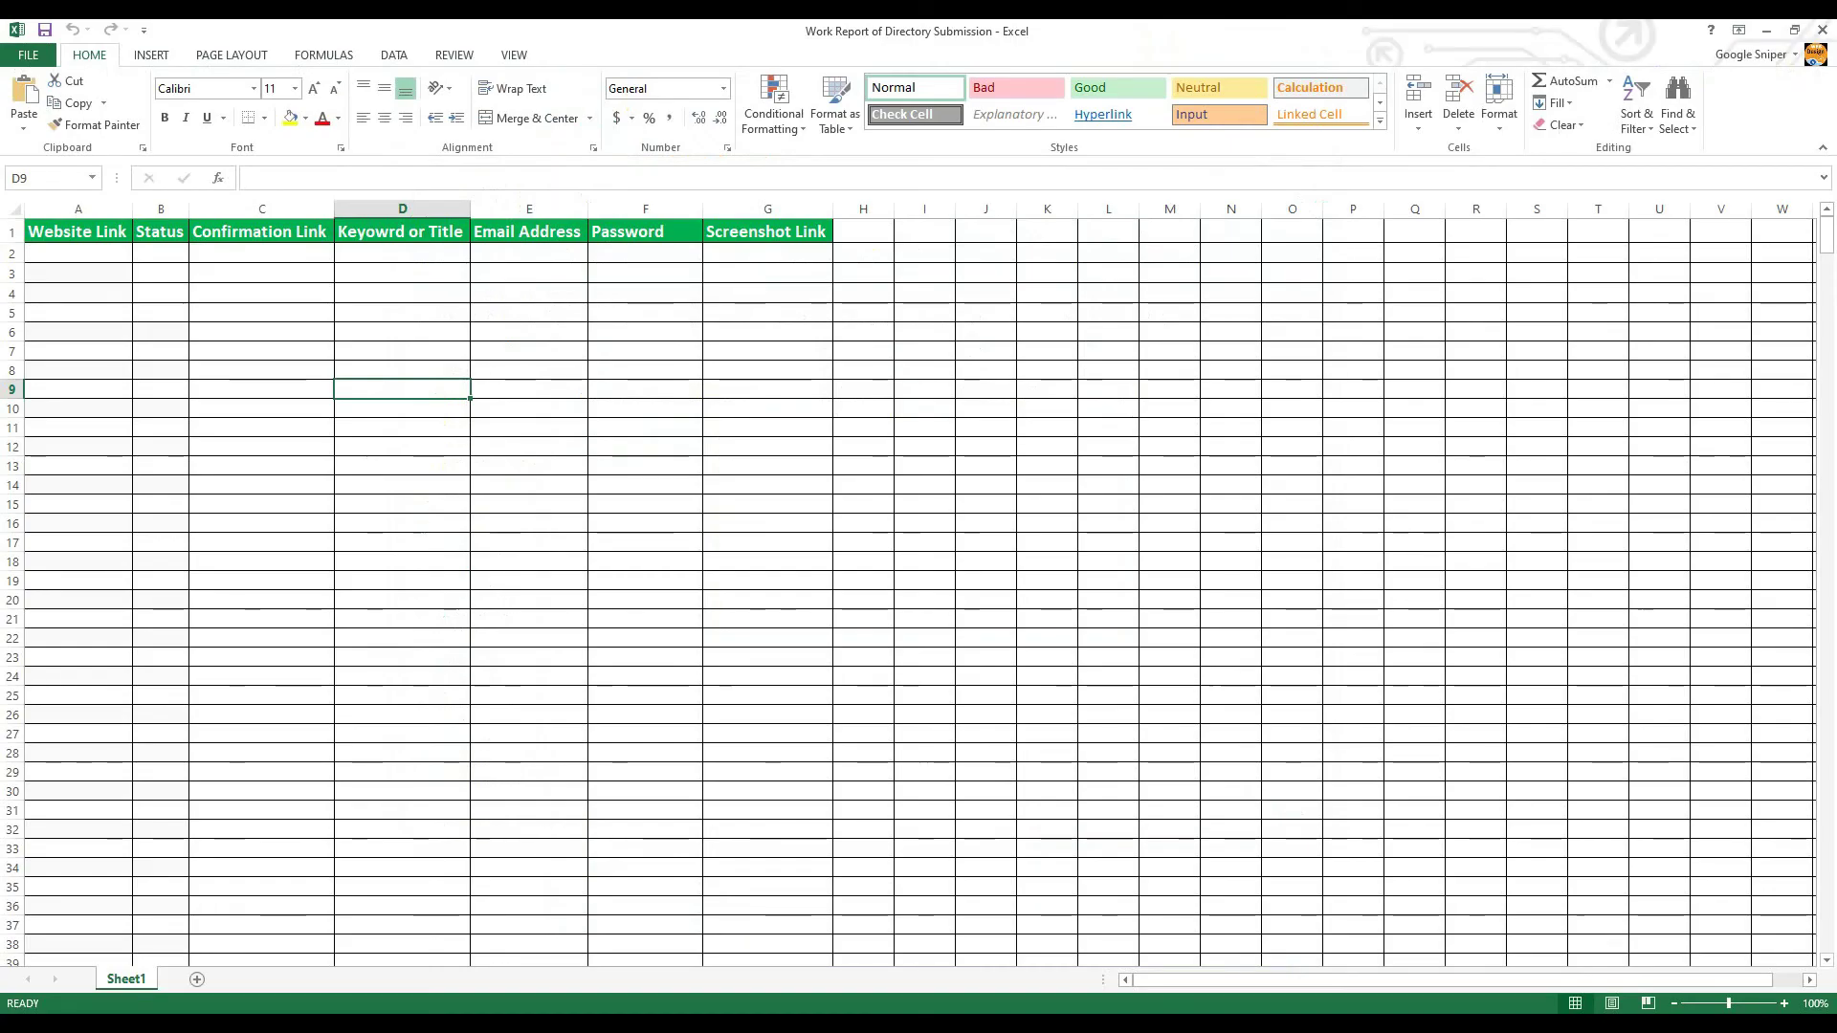
click(262, 351)
click(78, 231)
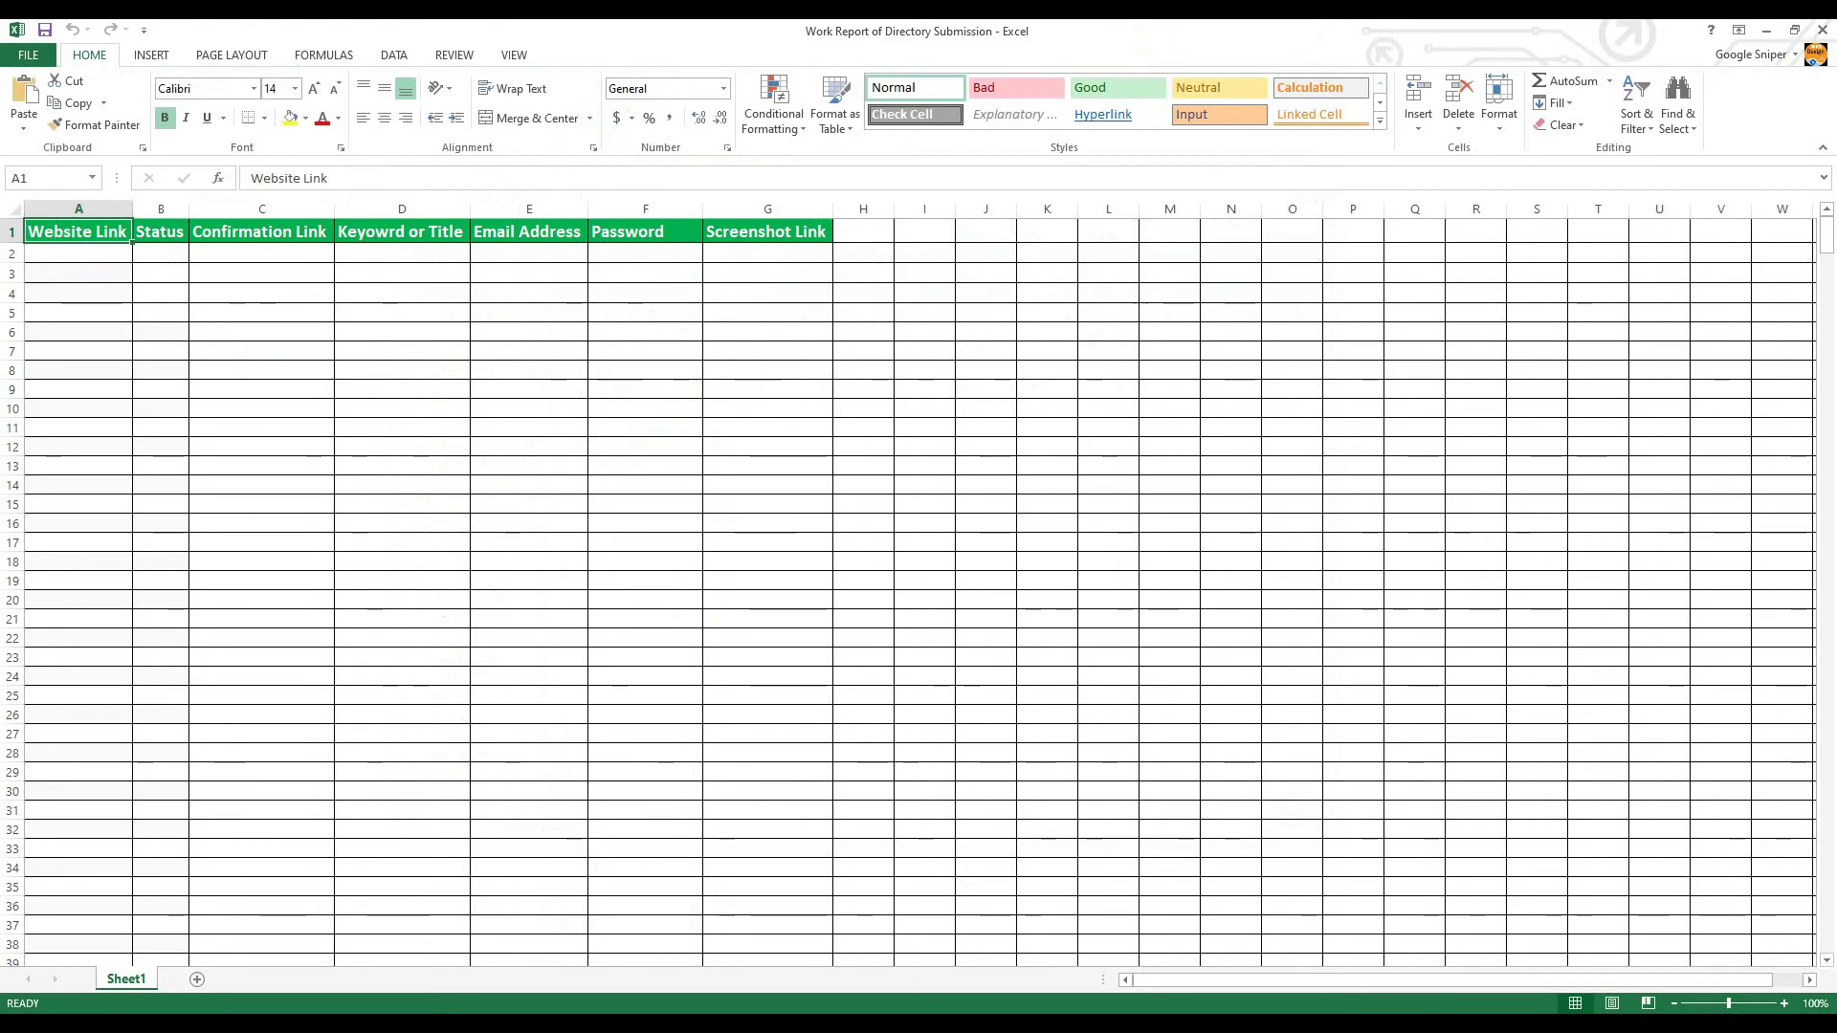
click(856, 937)
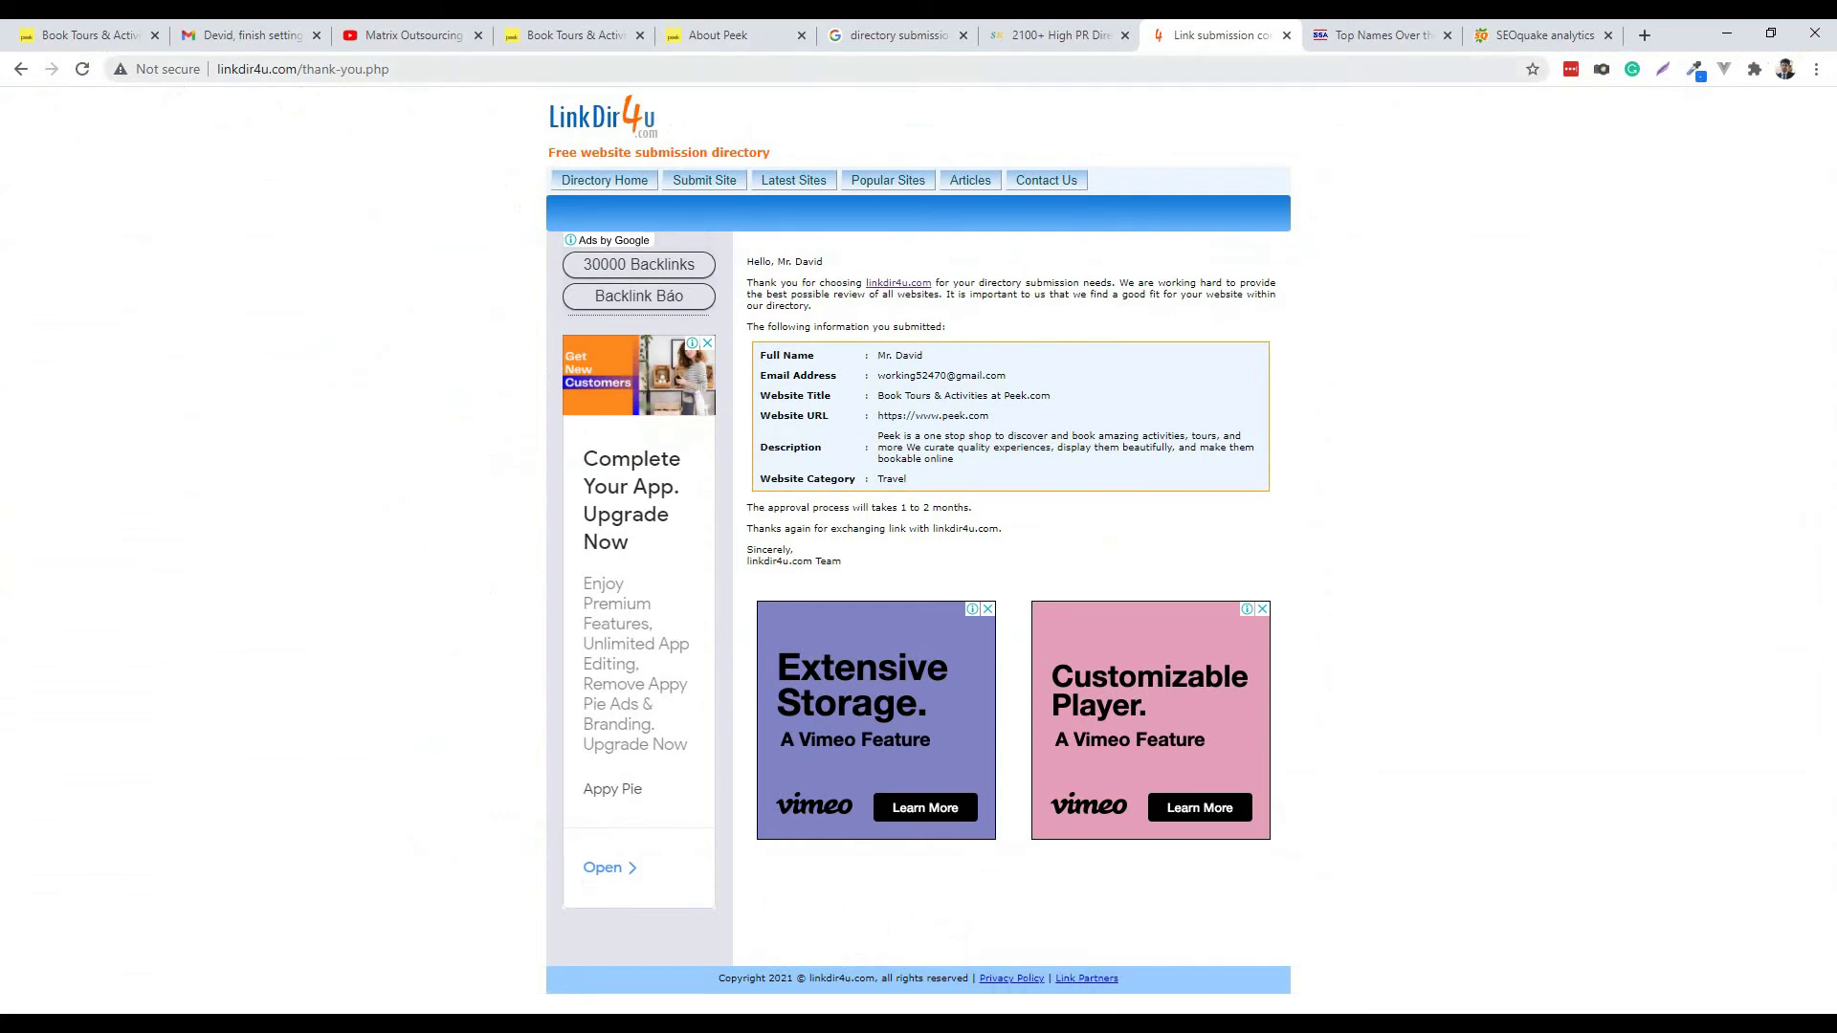
drag(330, 69, 218, 69)
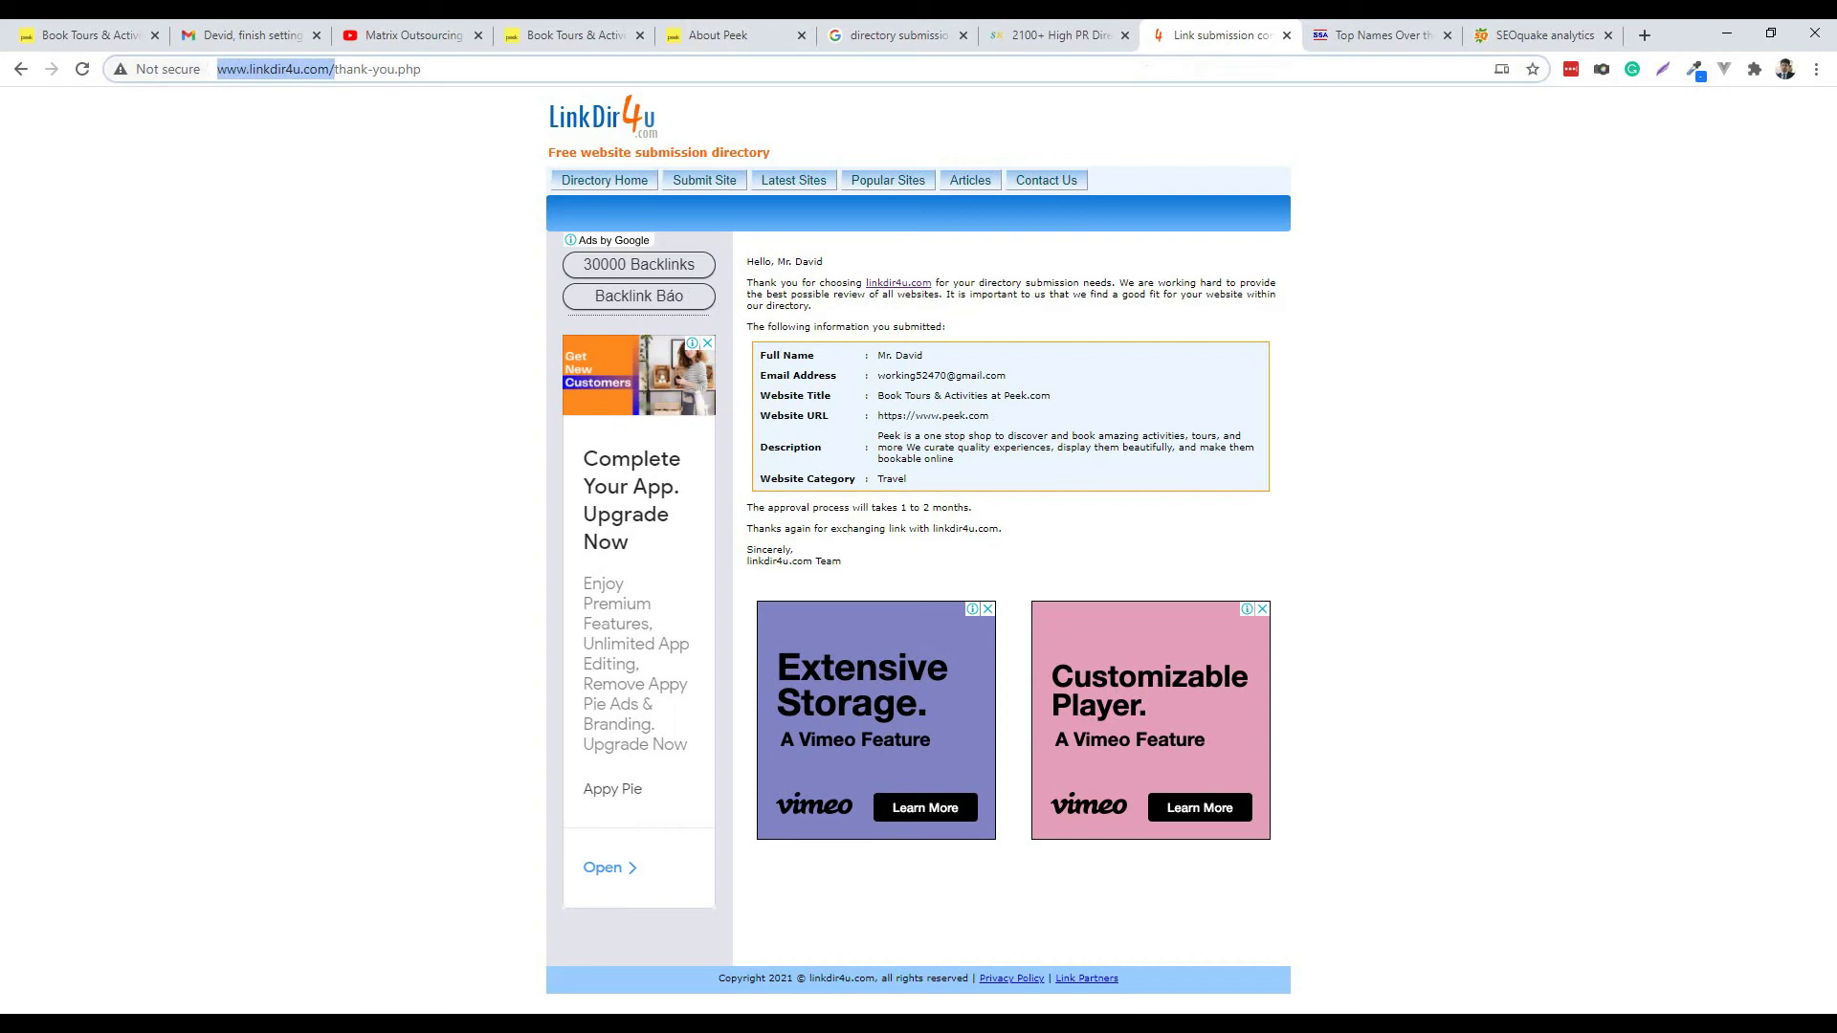
right_click(240, 69)
click(287, 201)
key(alt+Tab)
click(107, 252)
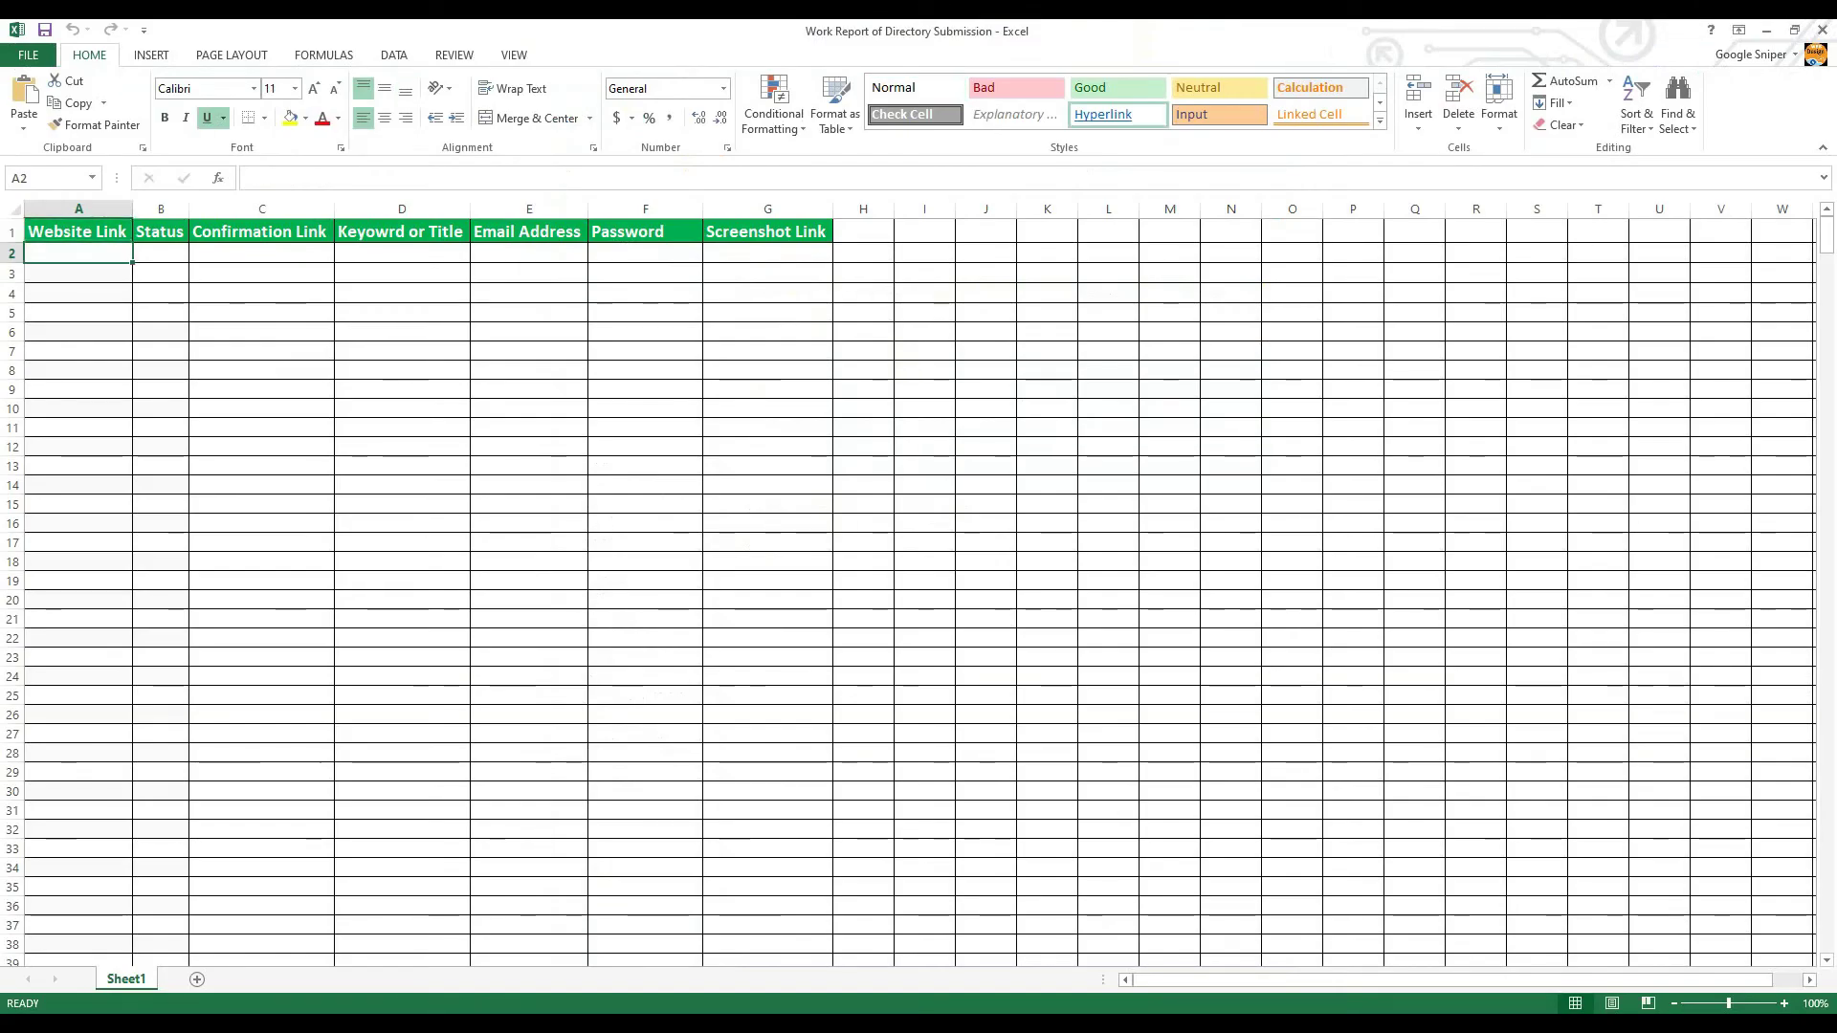
right_click(107, 252)
click(148, 336)
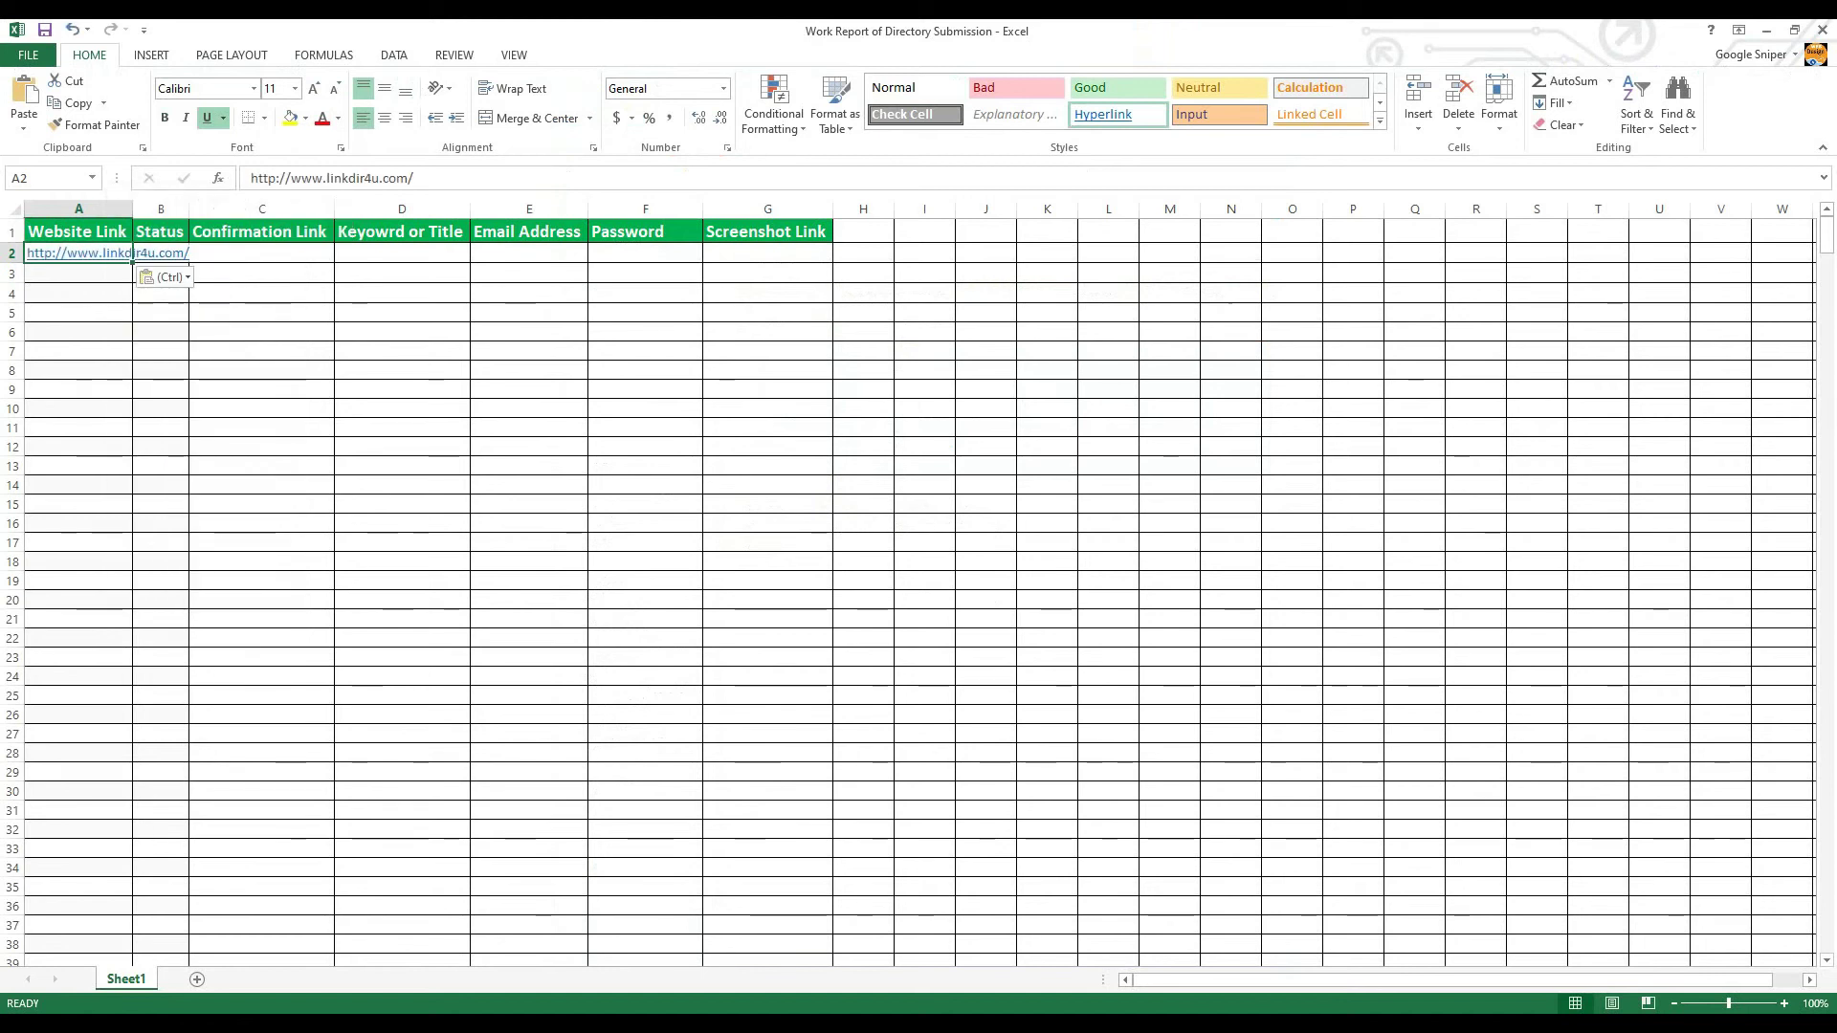
double_click(132, 209)
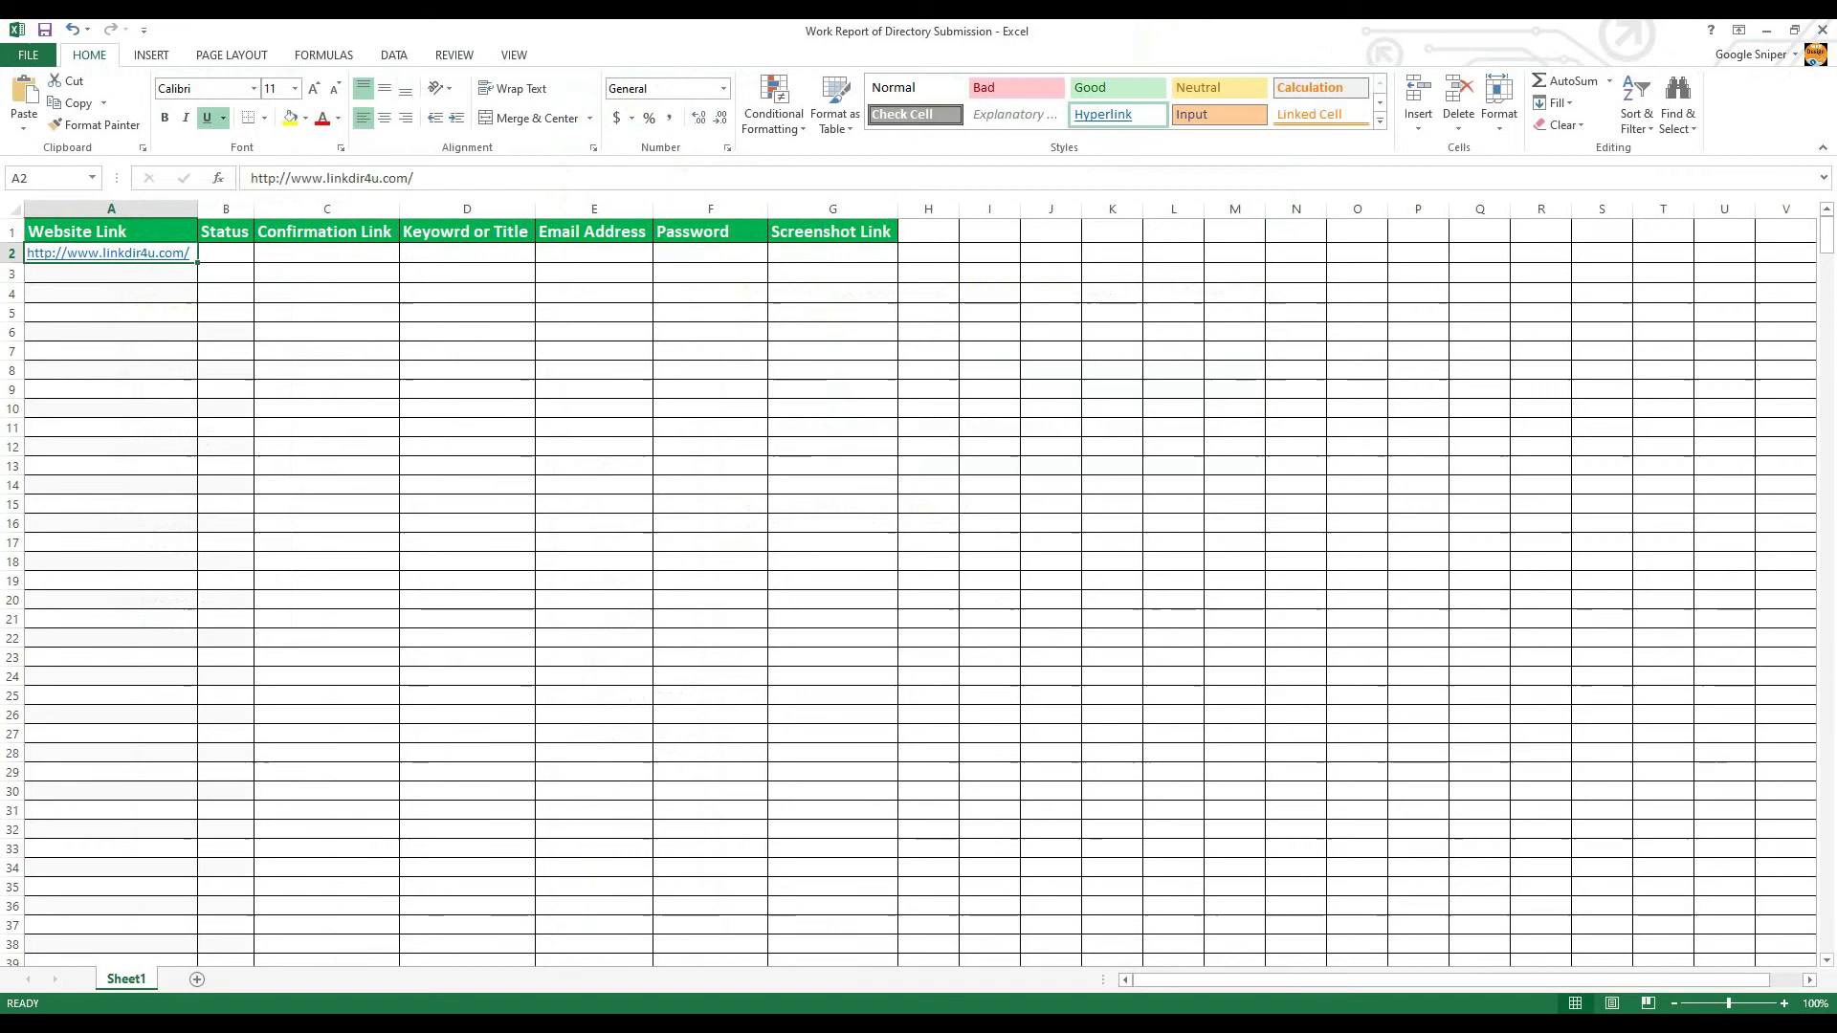
Enter Yes as the Status for the linkdir4u.com row.
key(Tab)
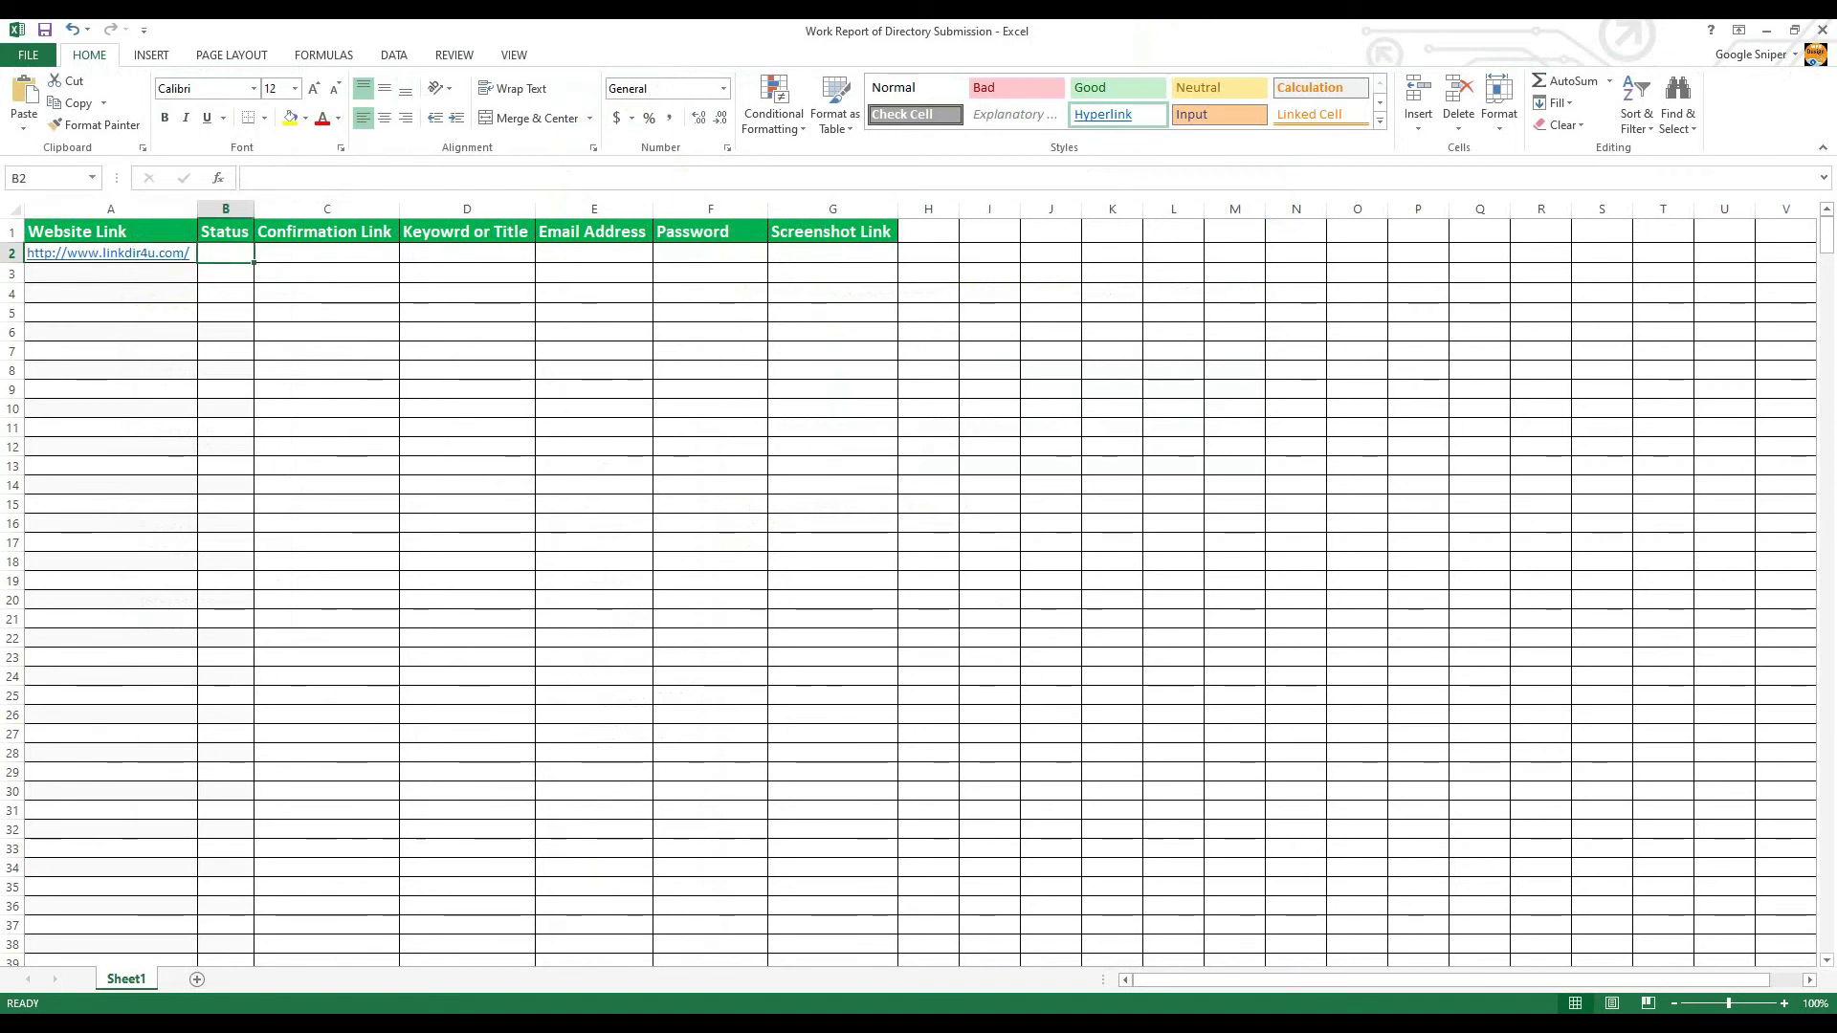
text(Yes)
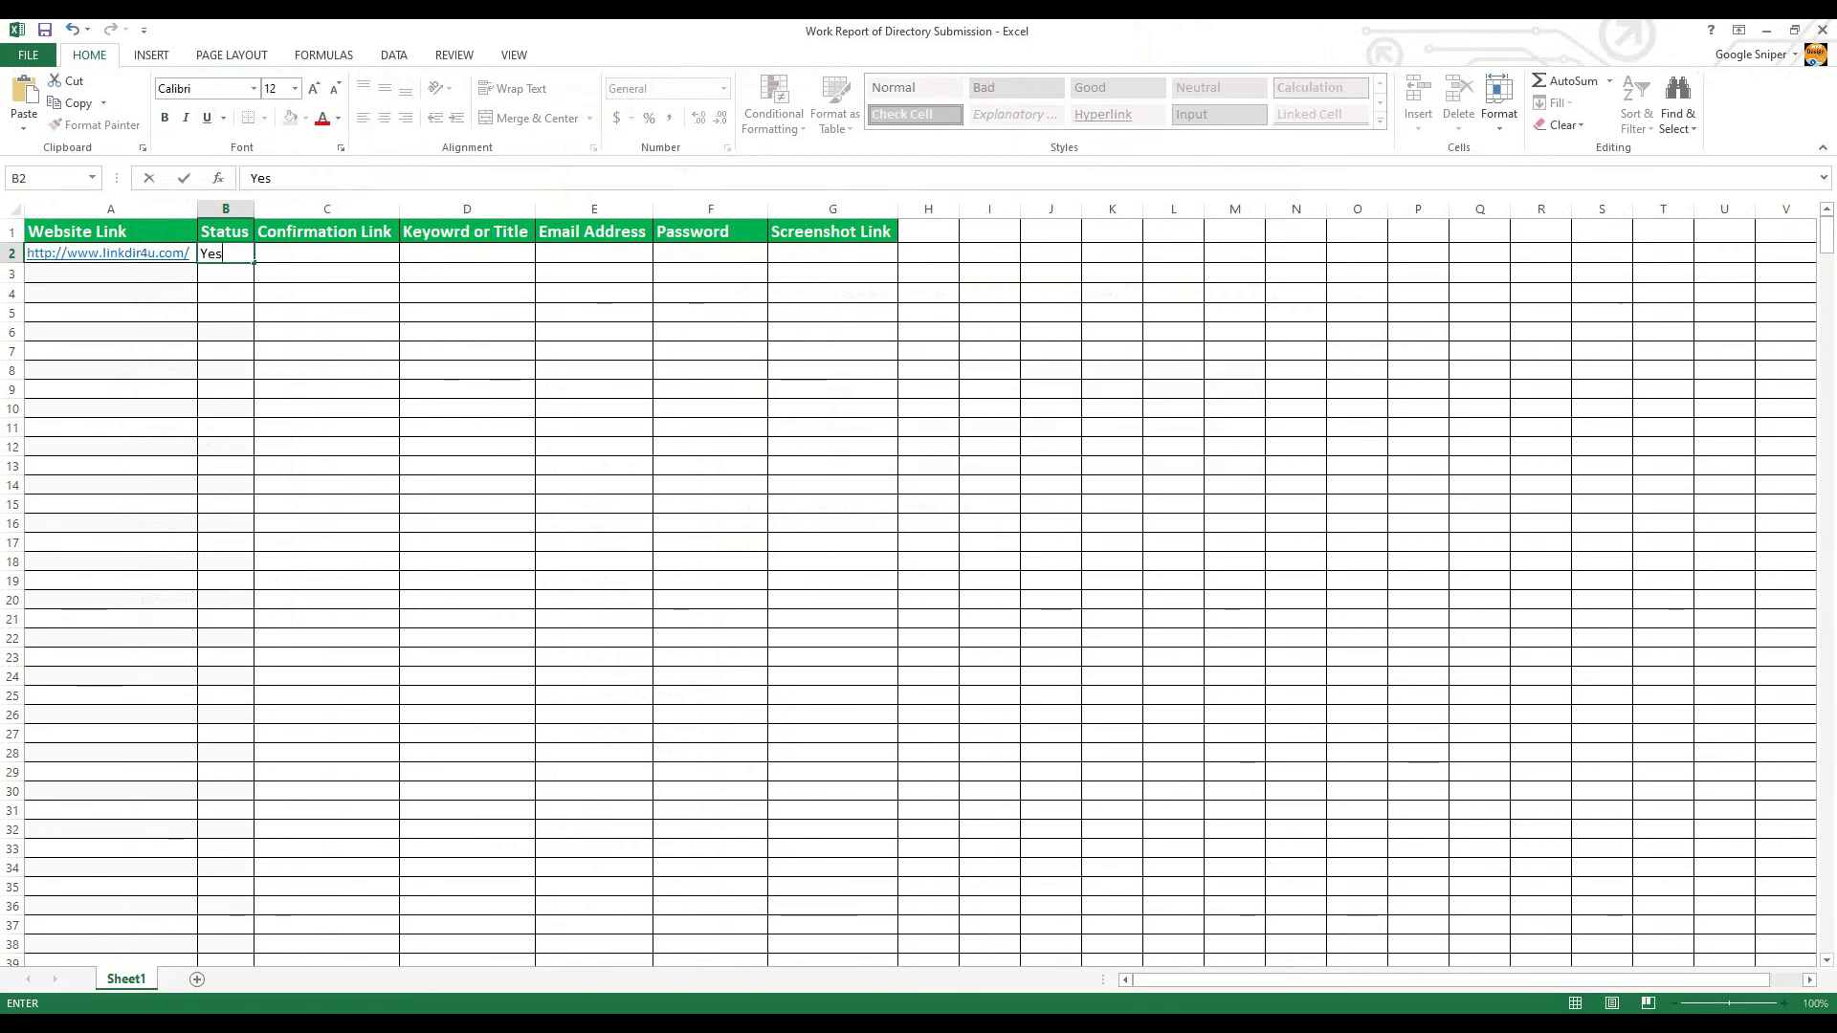
click(326, 331)
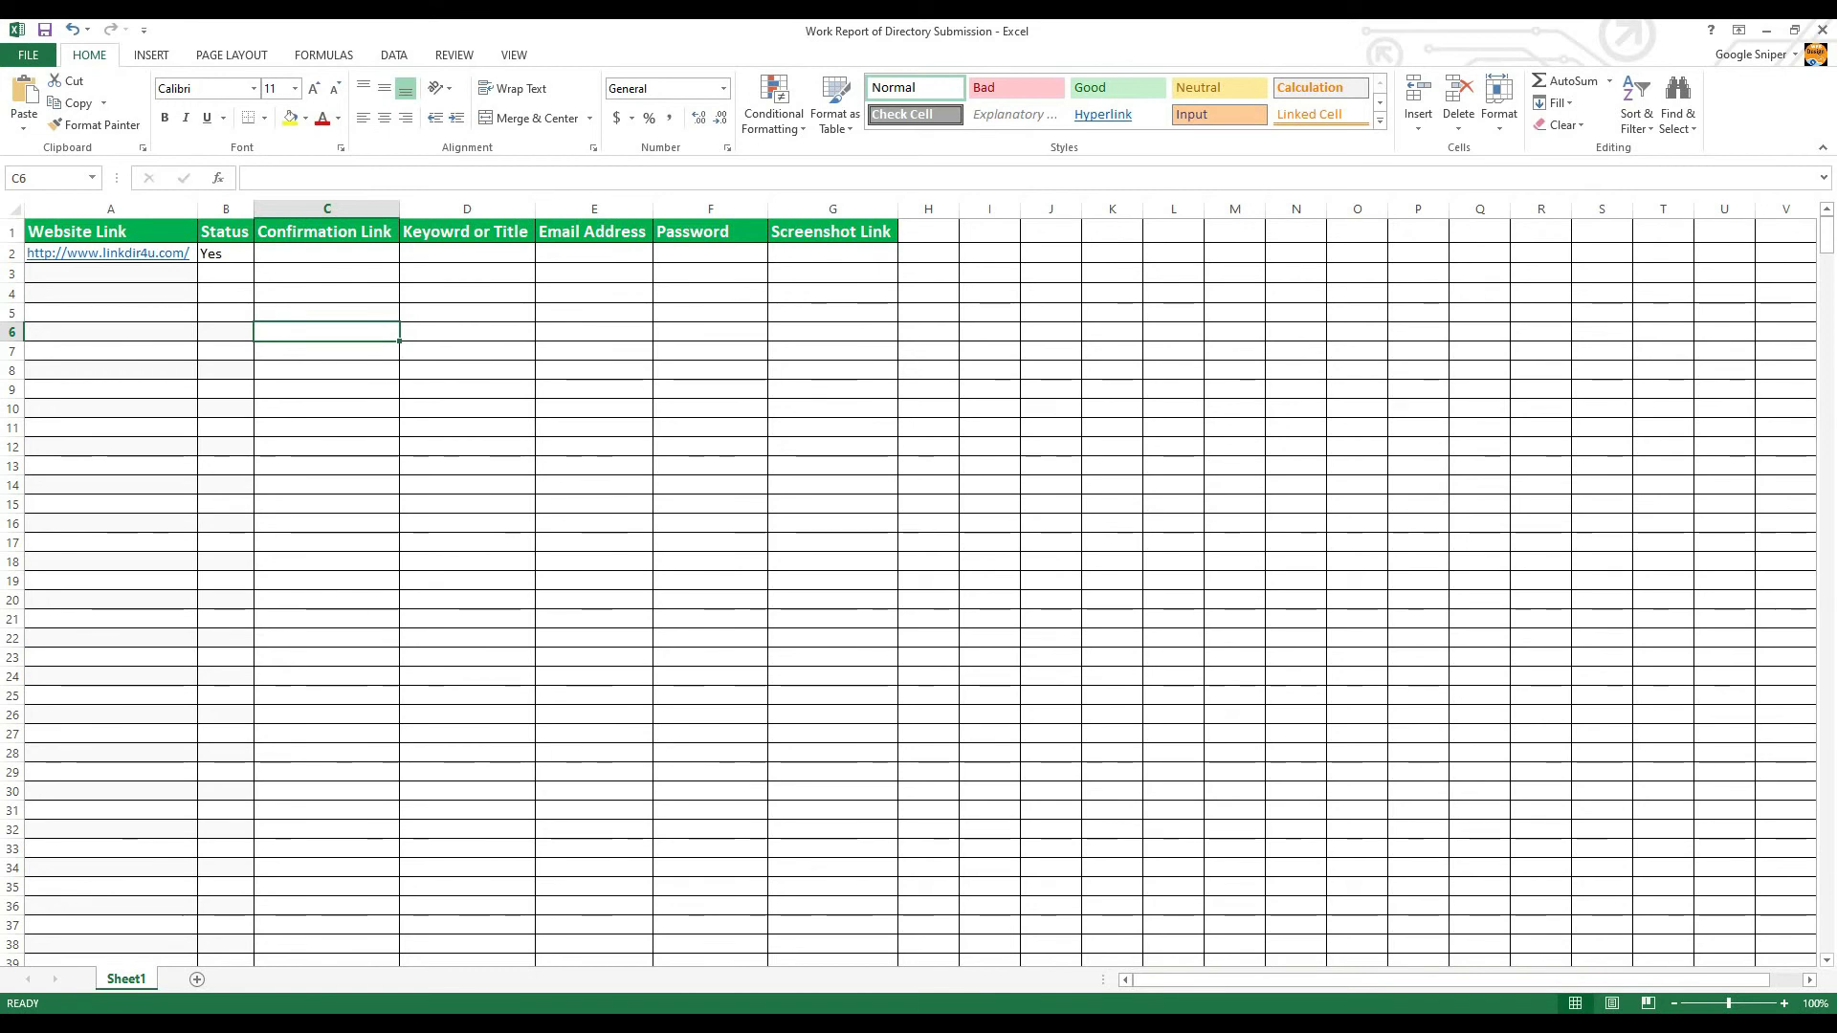
click(111, 274)
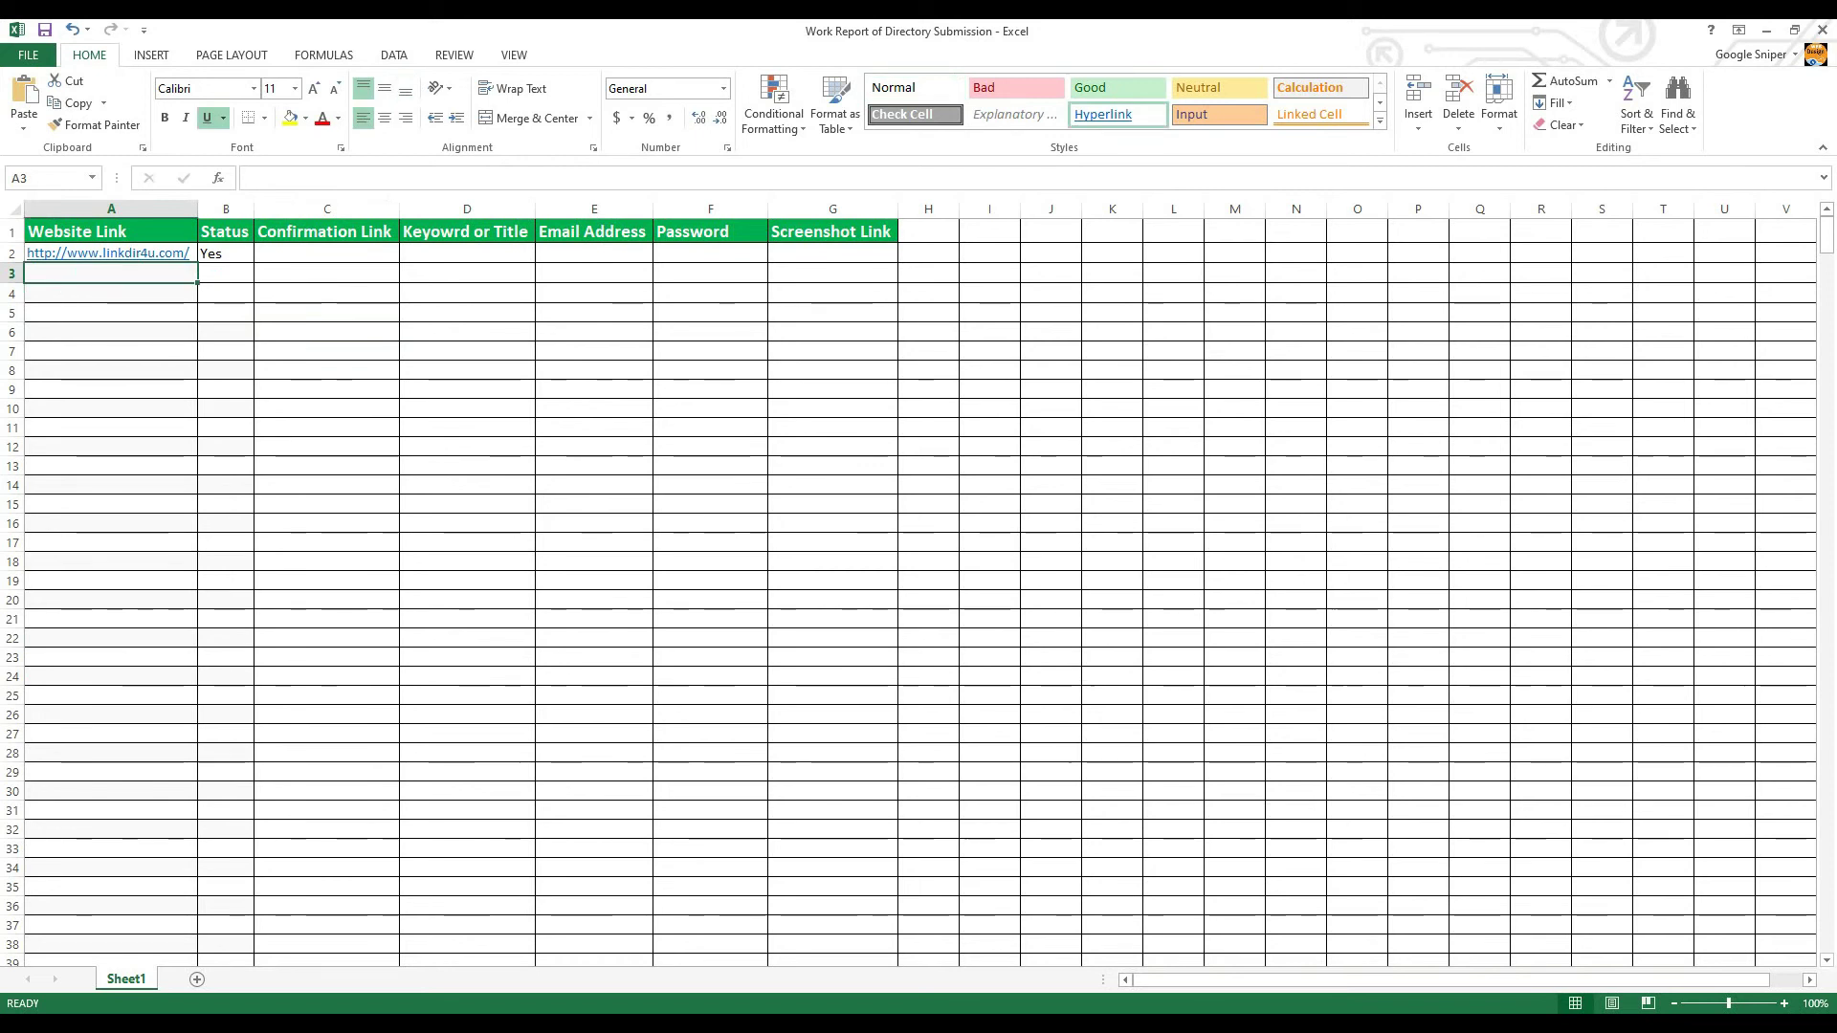
click(226, 331)
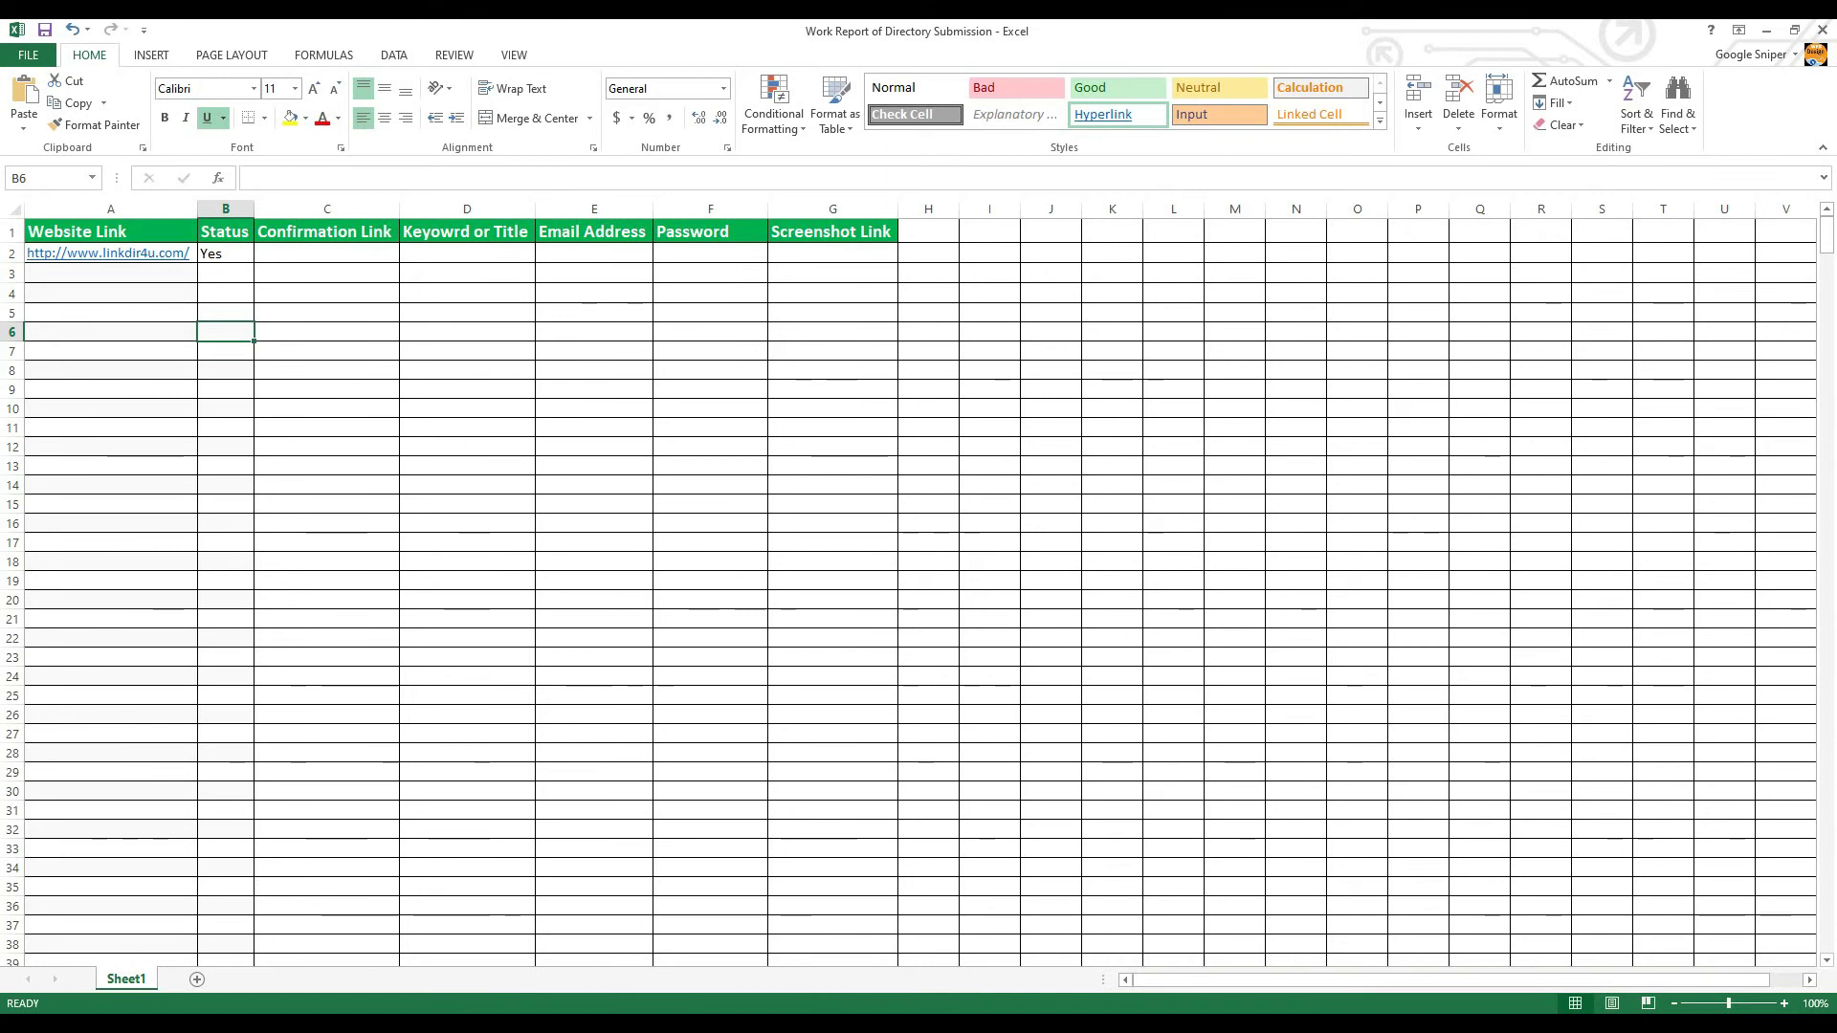
Select the row's empty Confirmation Link cell, and copy "Awaiting Approval" from item 6 of the Working Process slide in PowerPoint.
key(Right)
key(Up)
key(Up)
key(Up)
key(Up)
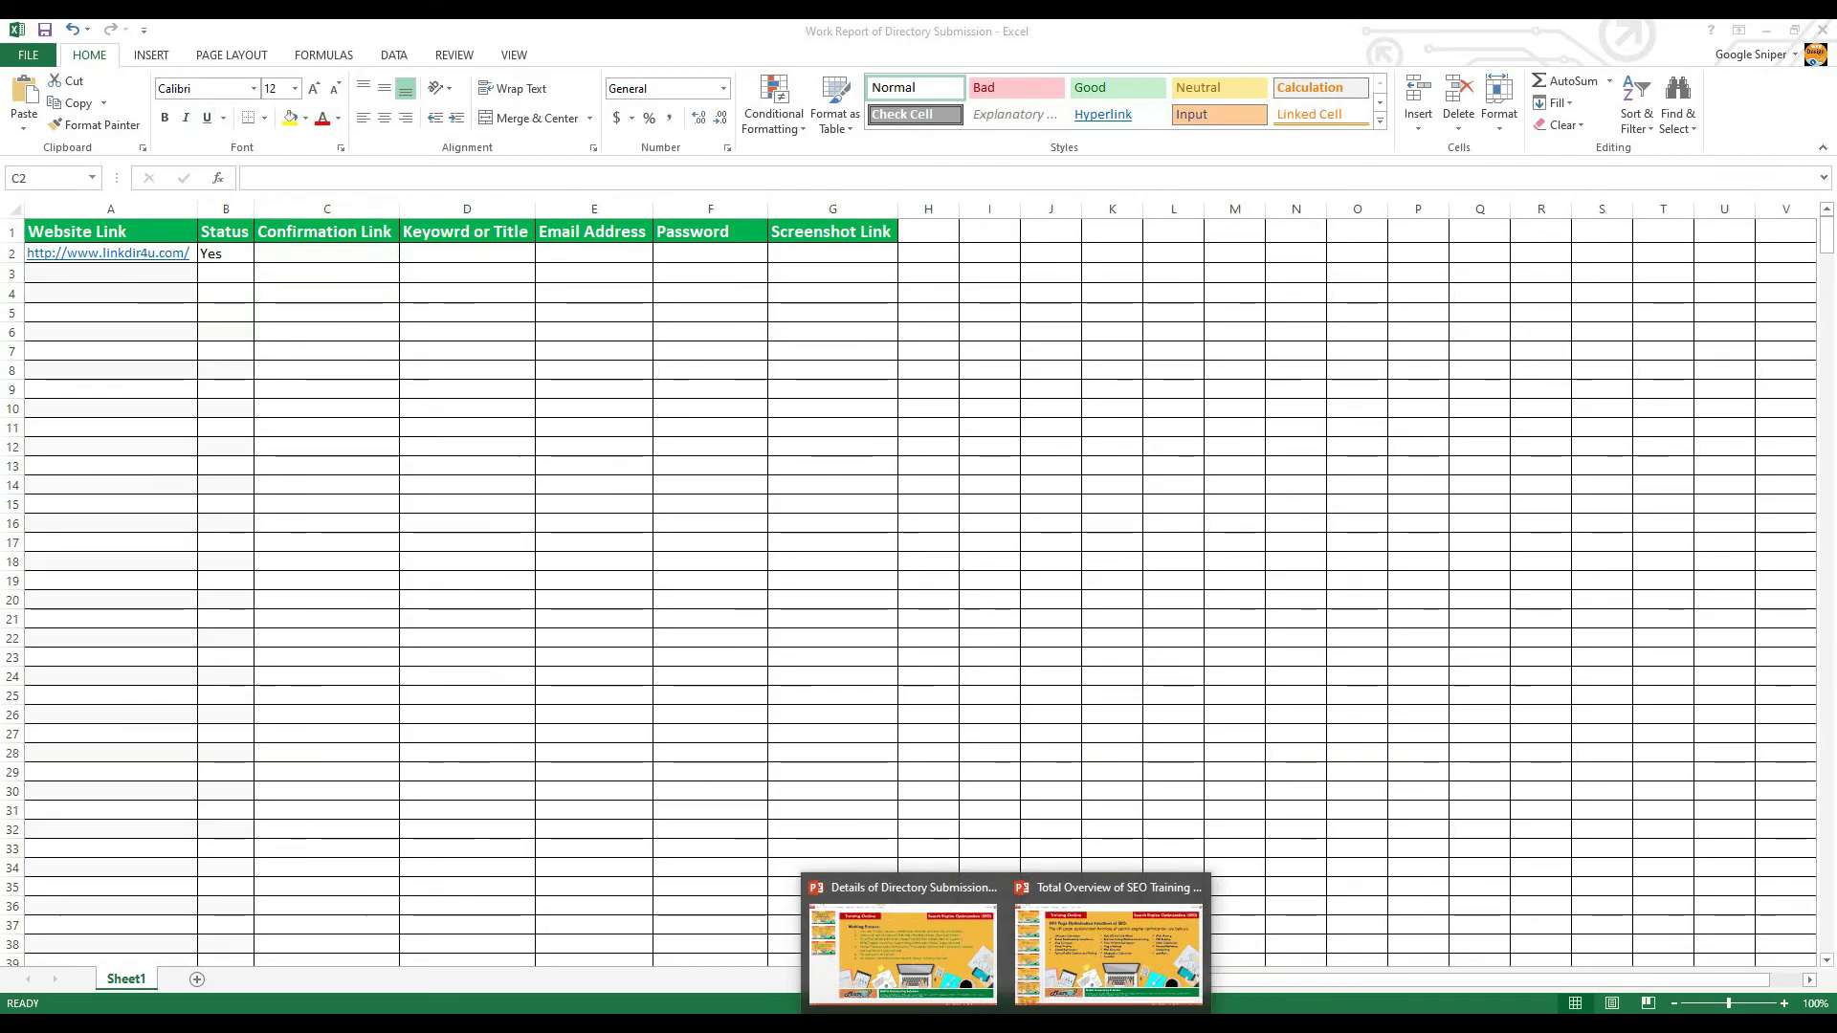
click(902, 947)
click(655, 552)
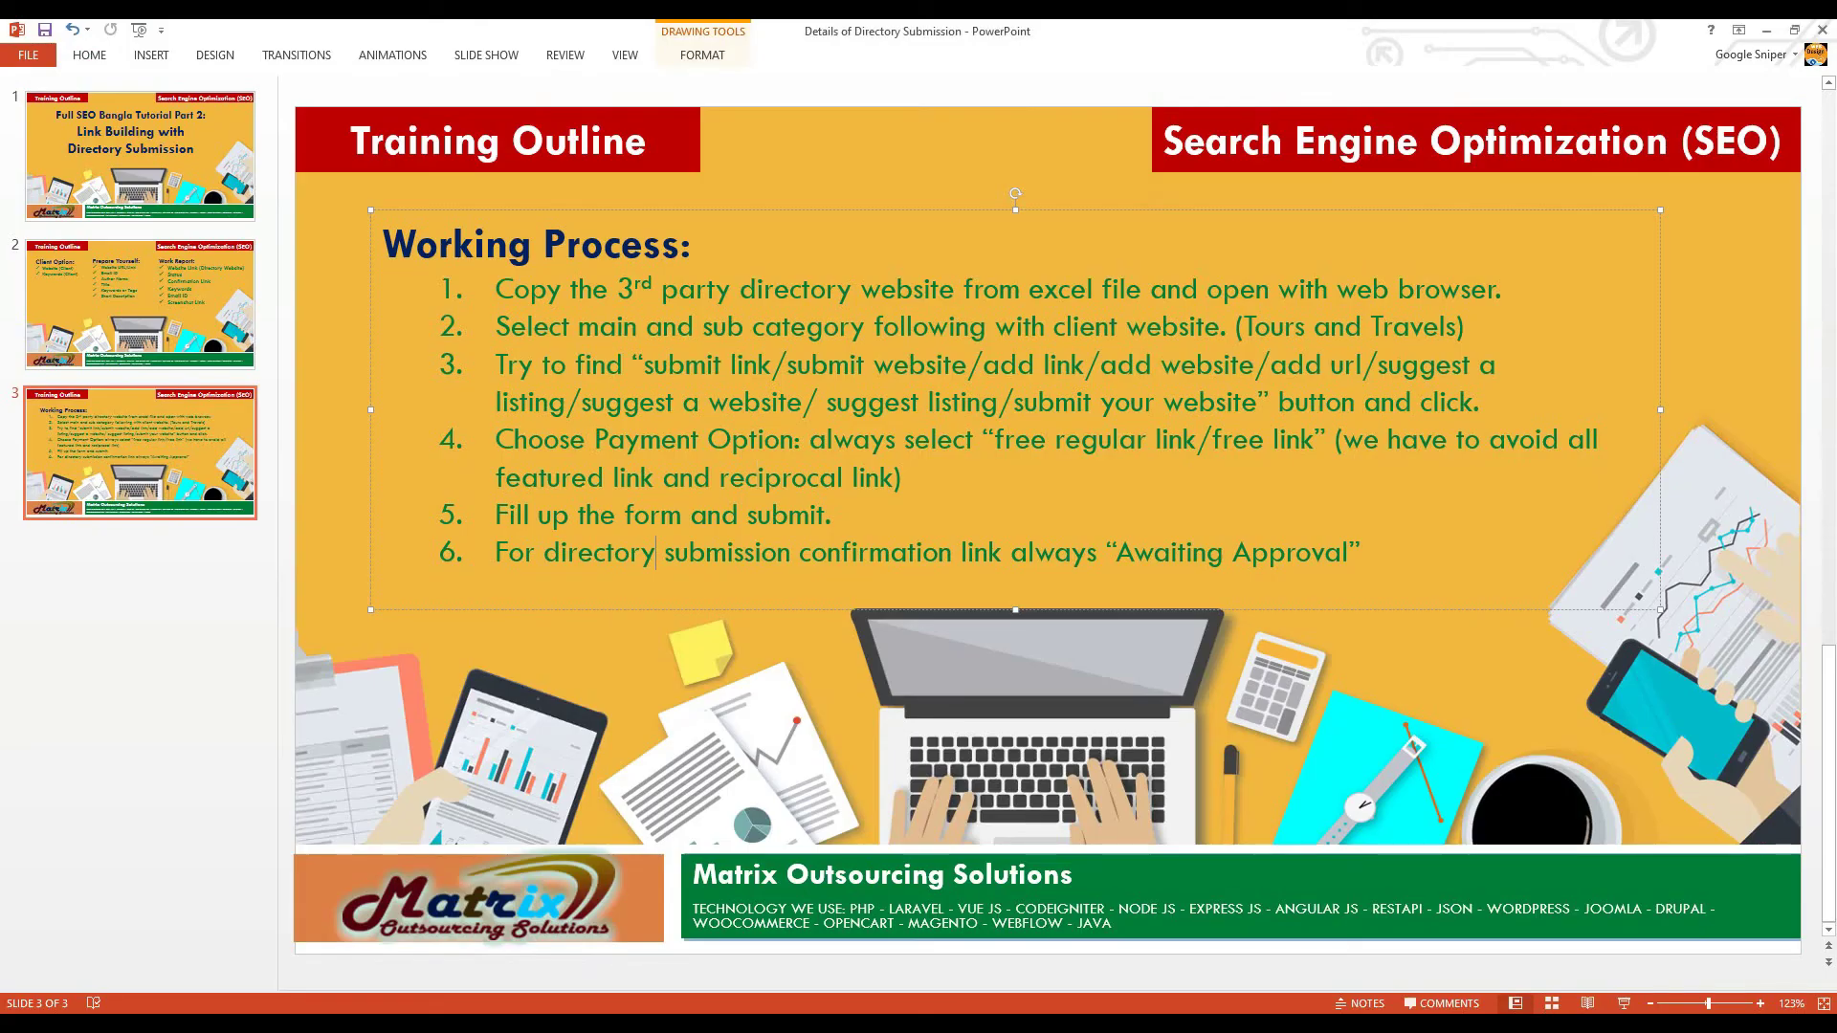
drag(1115, 553, 1348, 553)
key(ctrl+c)
right_click(1298, 544)
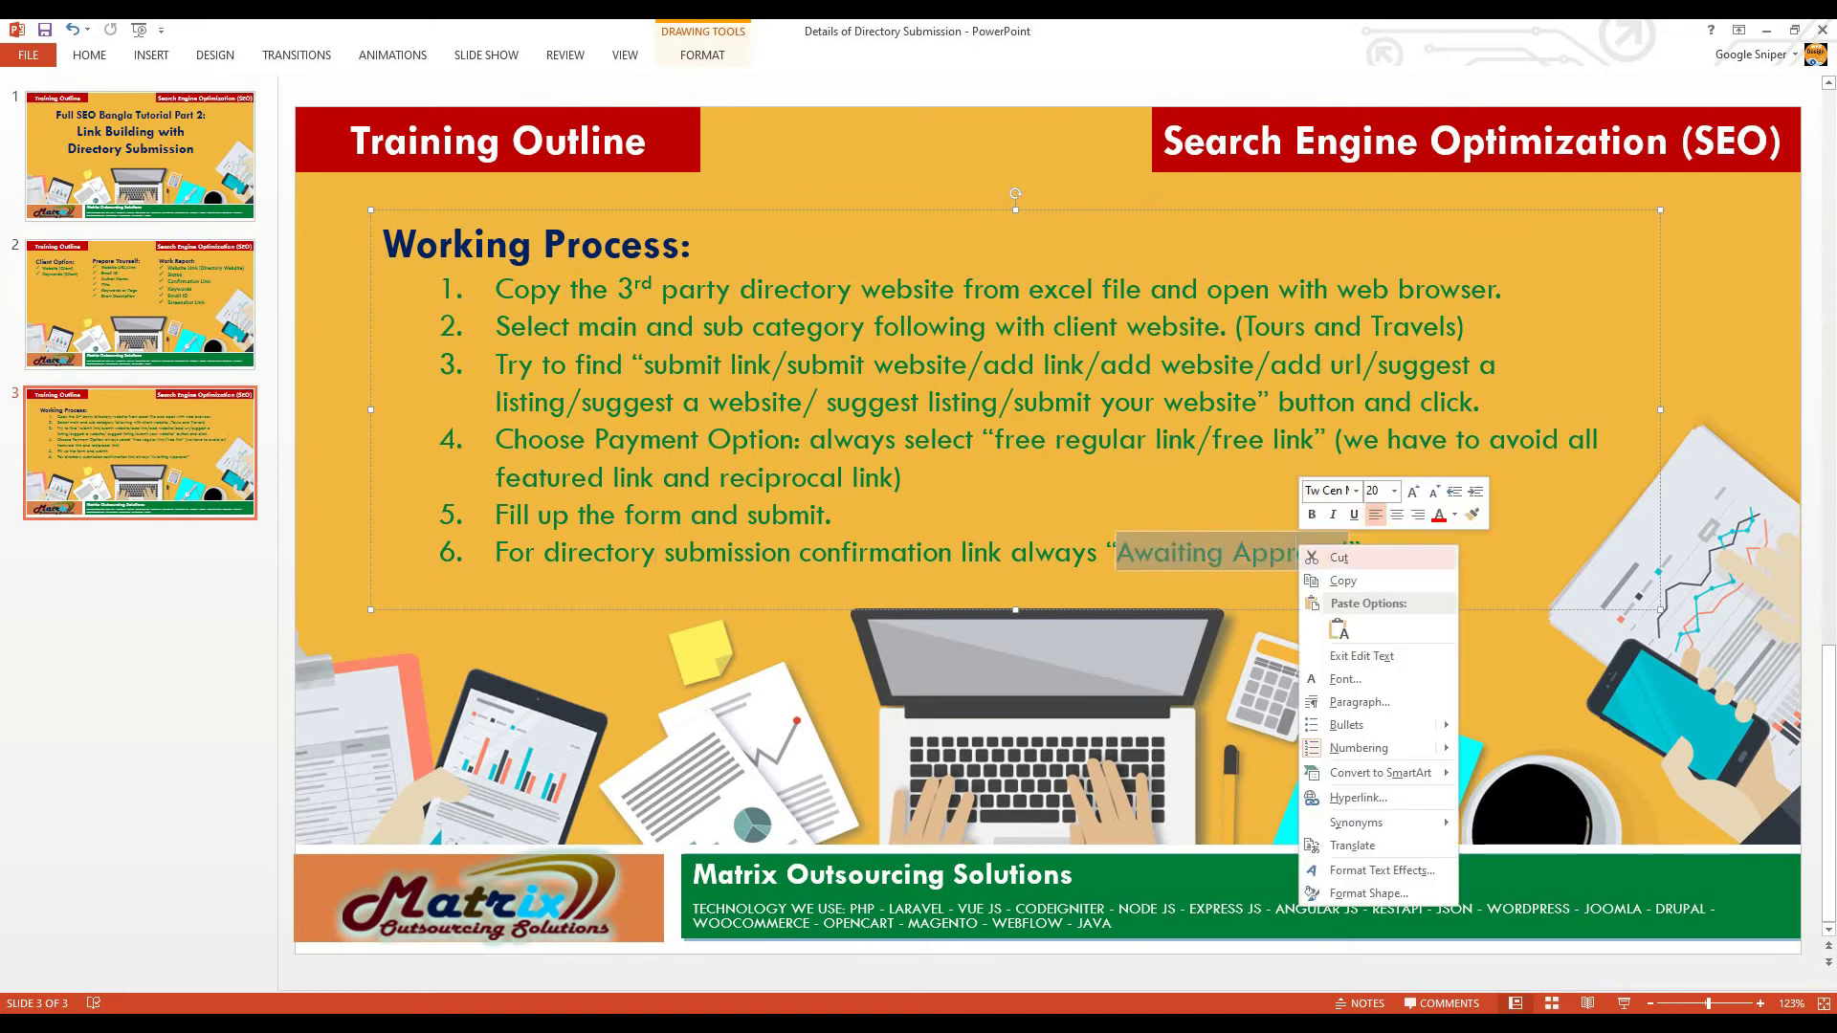
key(Escape)
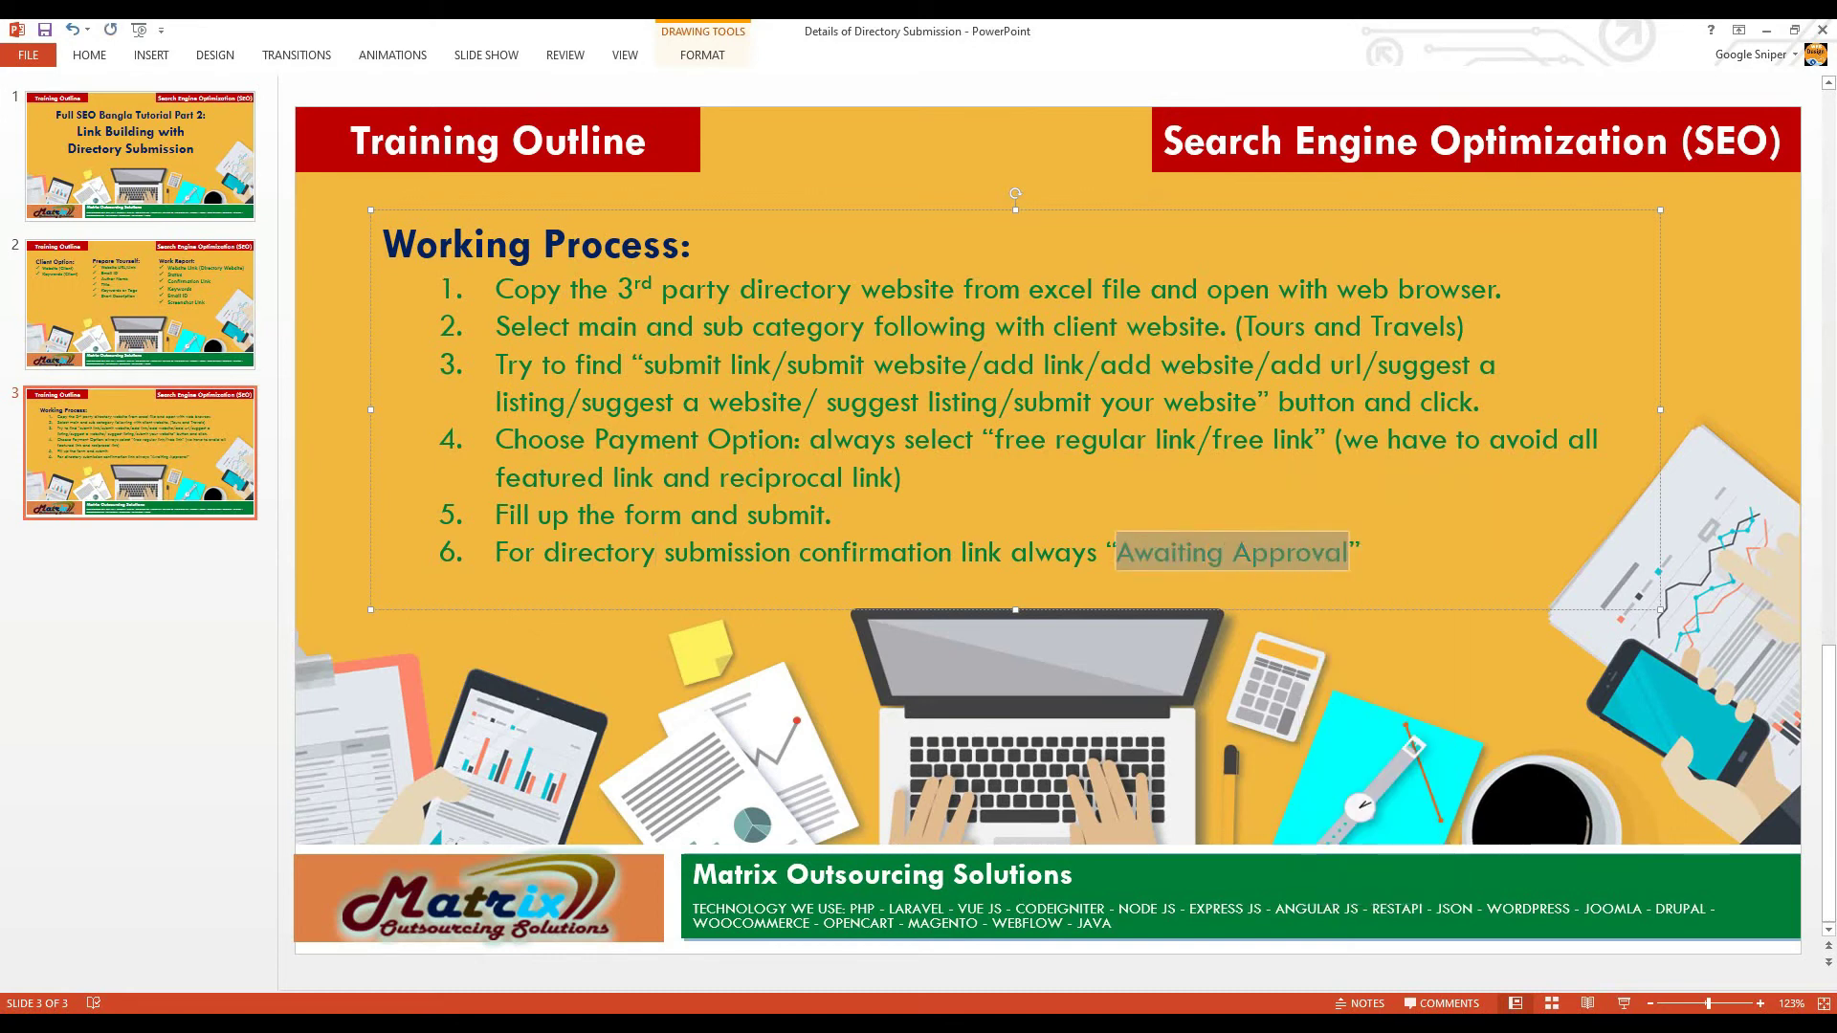
Switch back to the Excel work report and paste "Awaiting Approval" as plain text into row 2's Confirmation Link cell.
key(alt+Tab)
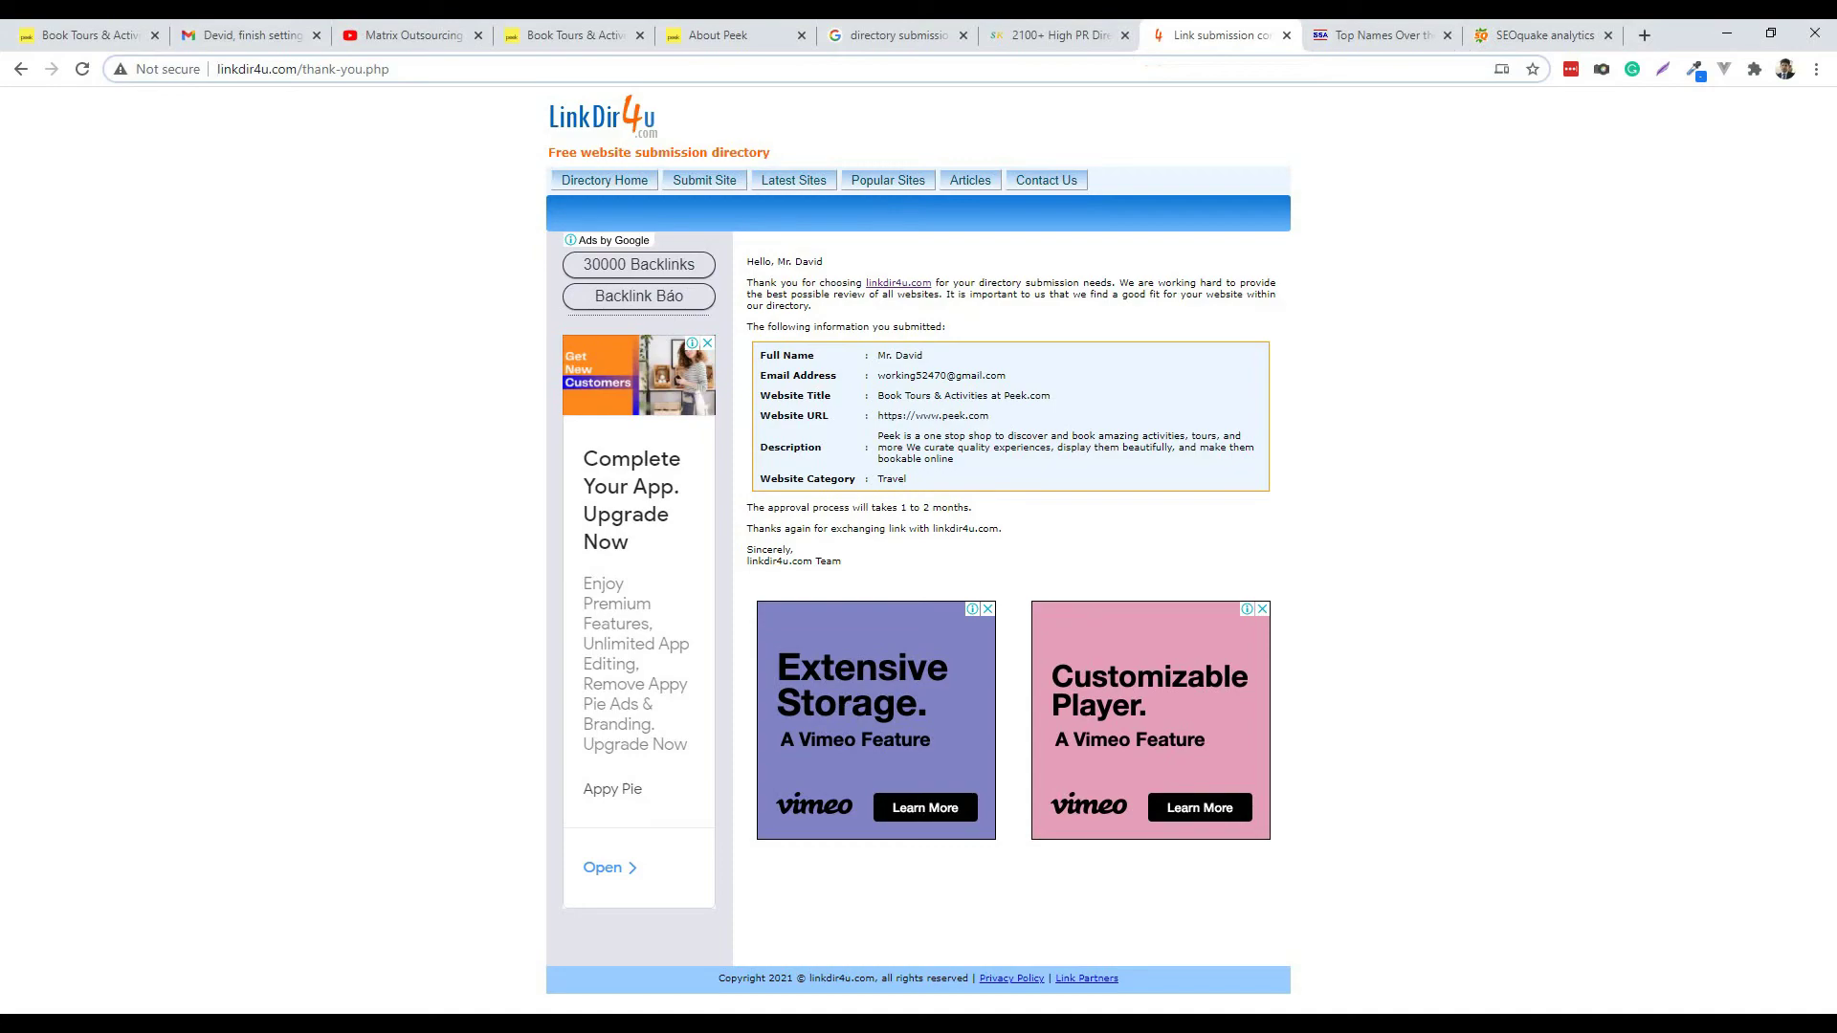
key(alt+Tab)
right_click(329, 248)
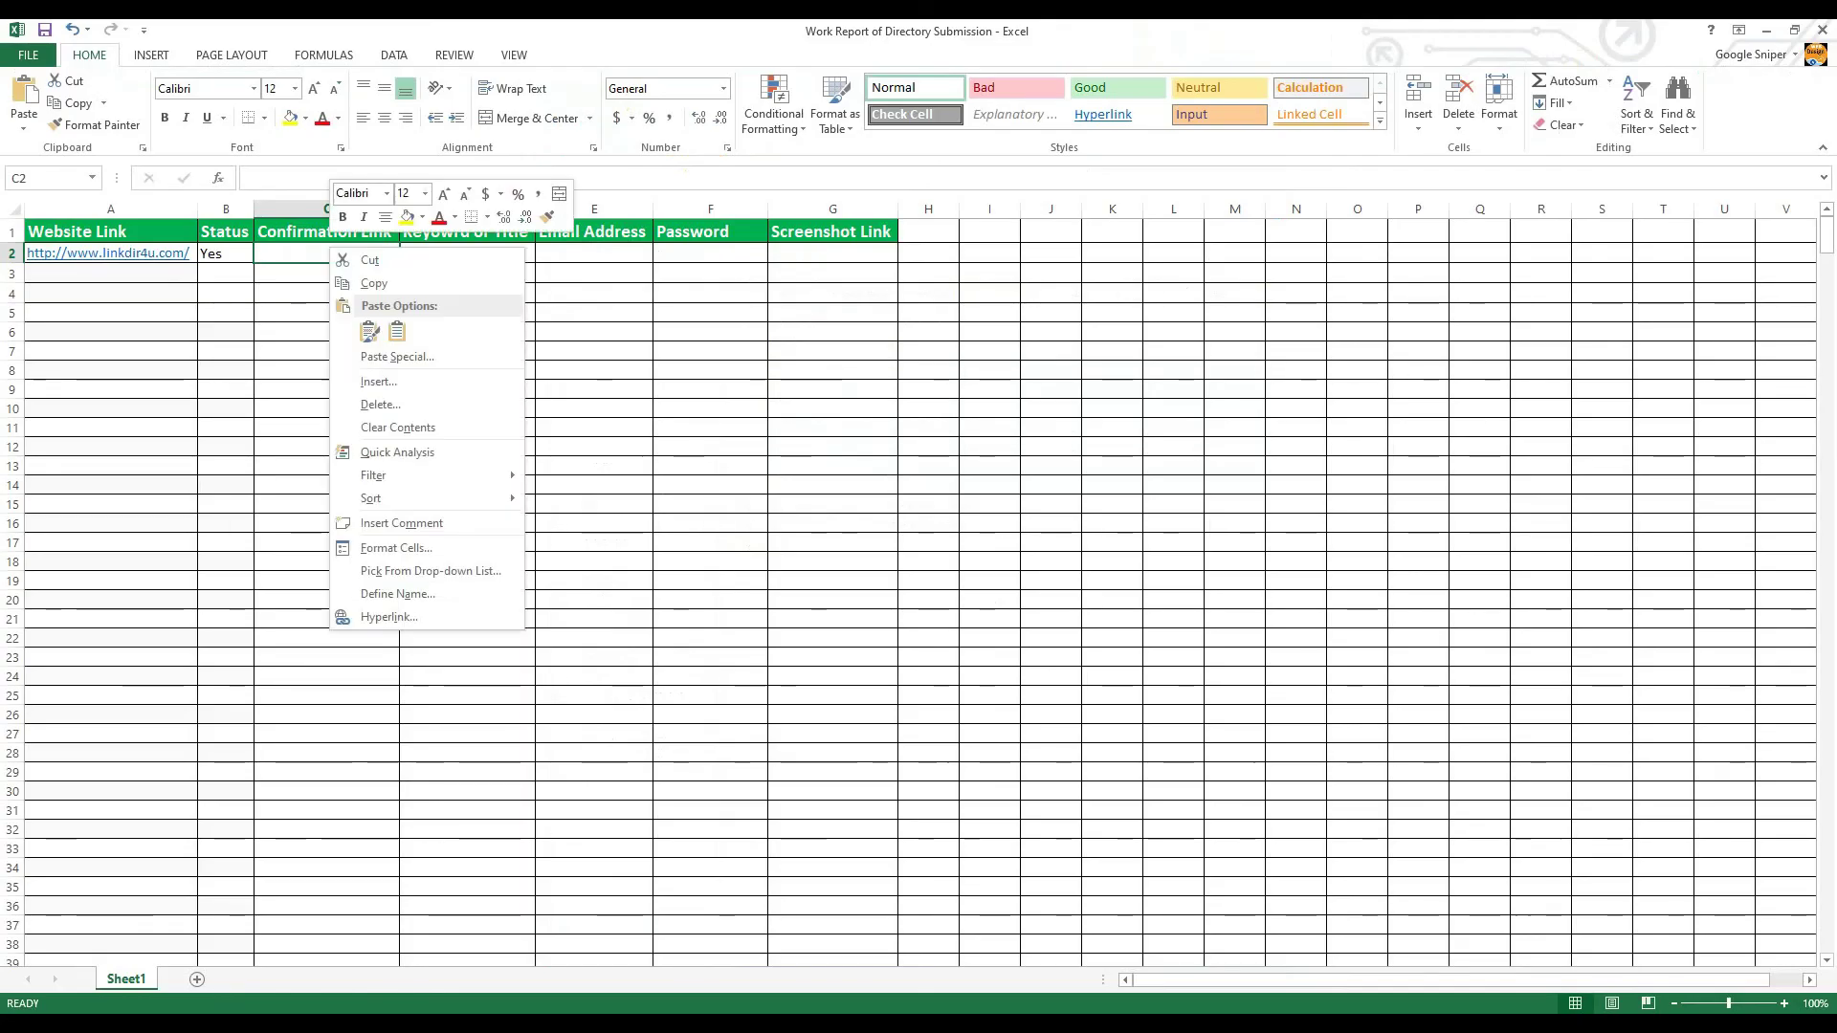
click(397, 331)
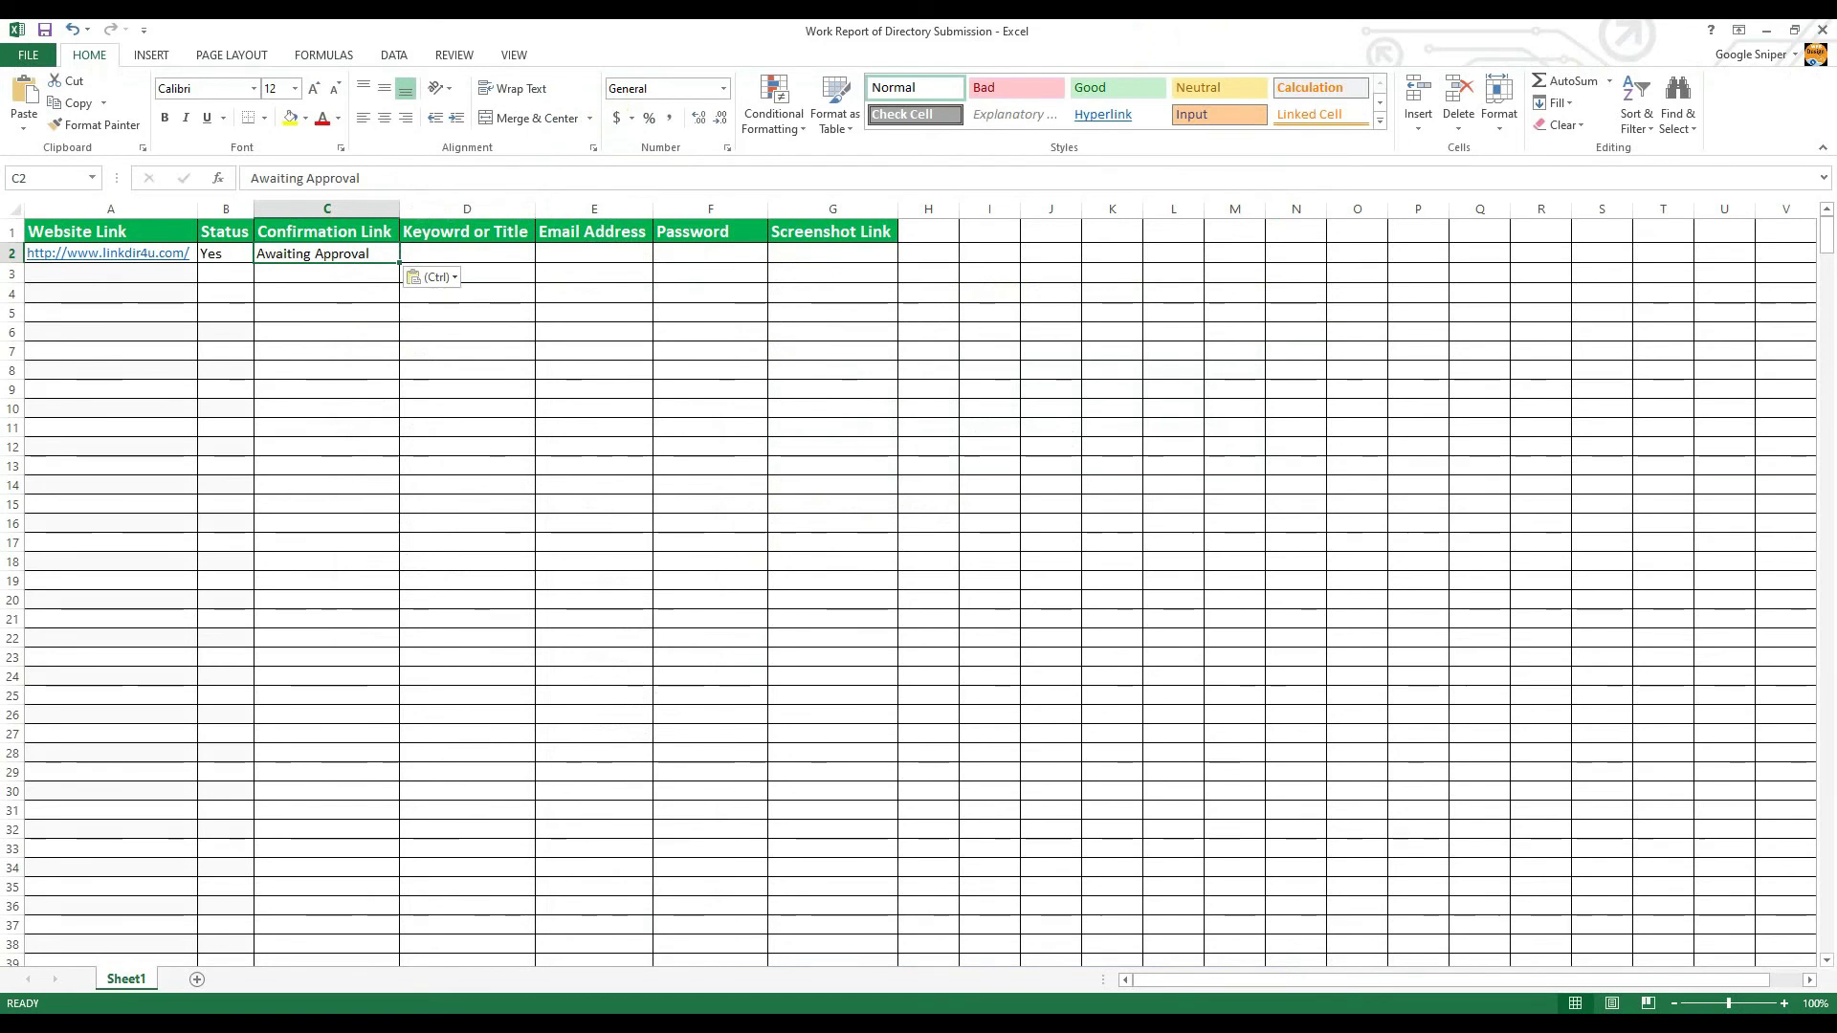
Copy the title "Book Tours & Activities at Peek.com" from the Word document into row 2's keyword or title cell in Excel, and autofit its column.
click(467, 253)
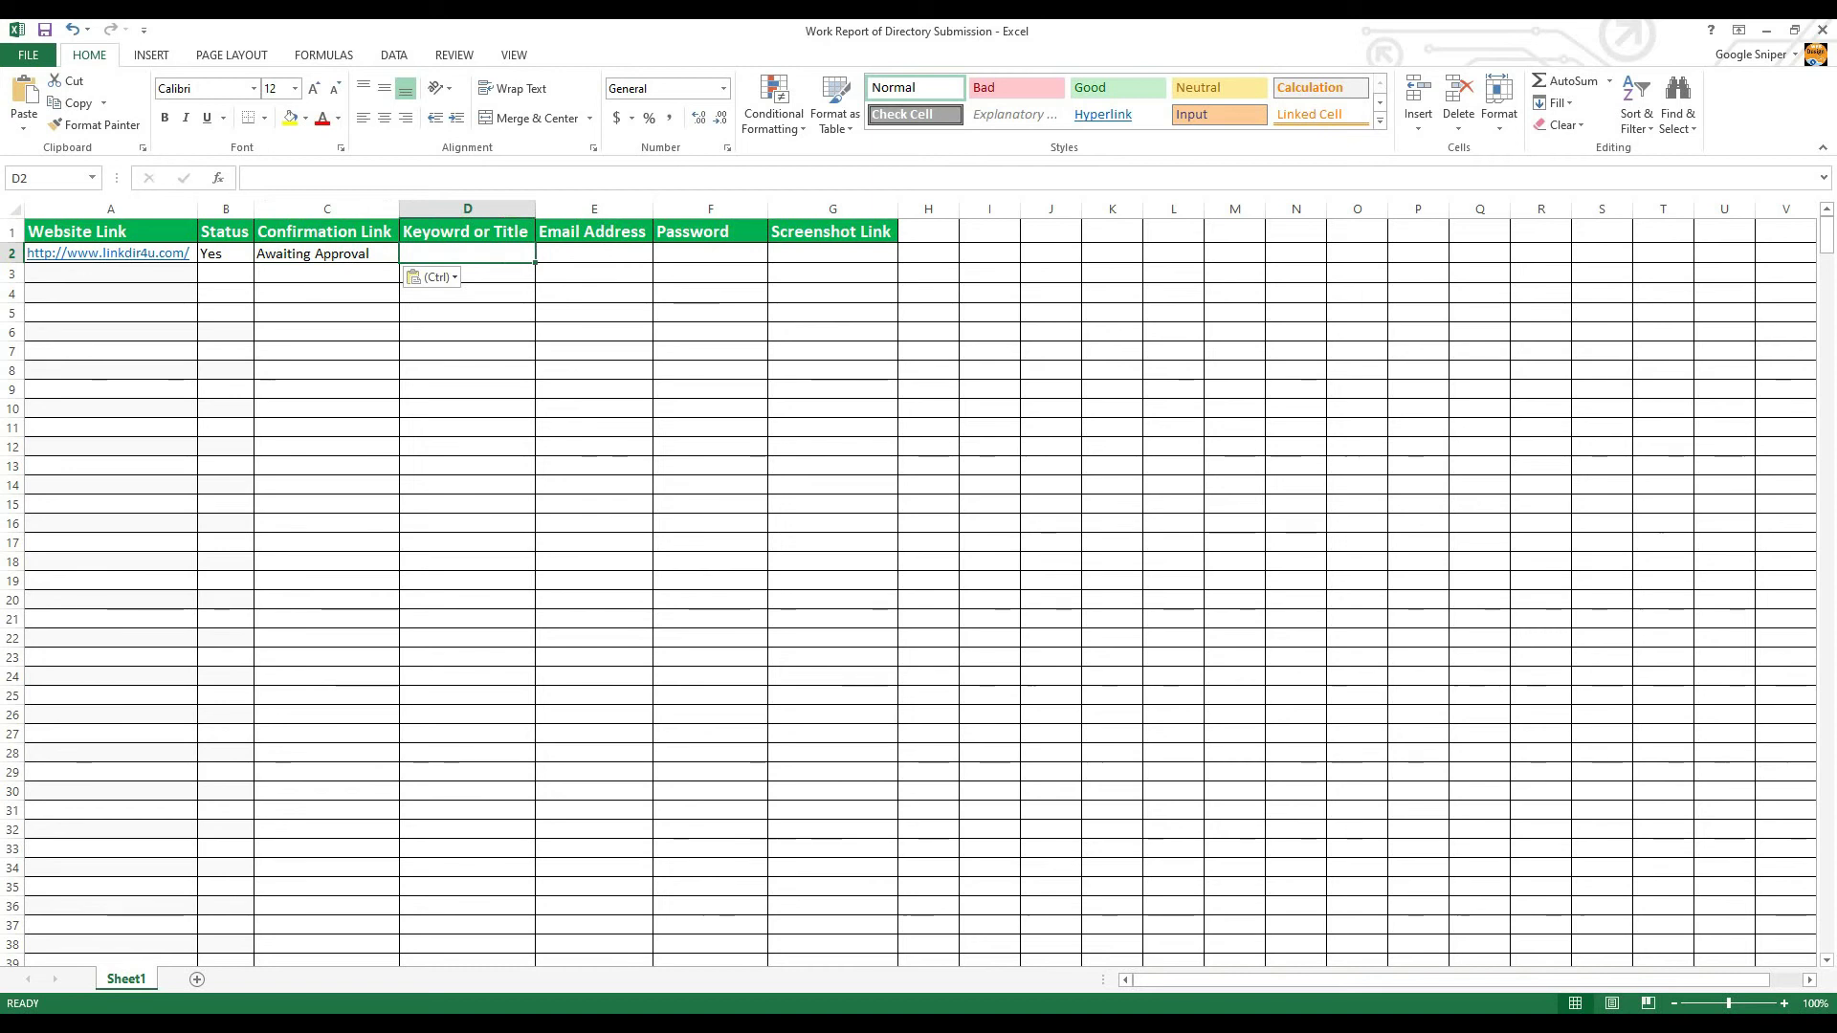
key(alt+Tab)
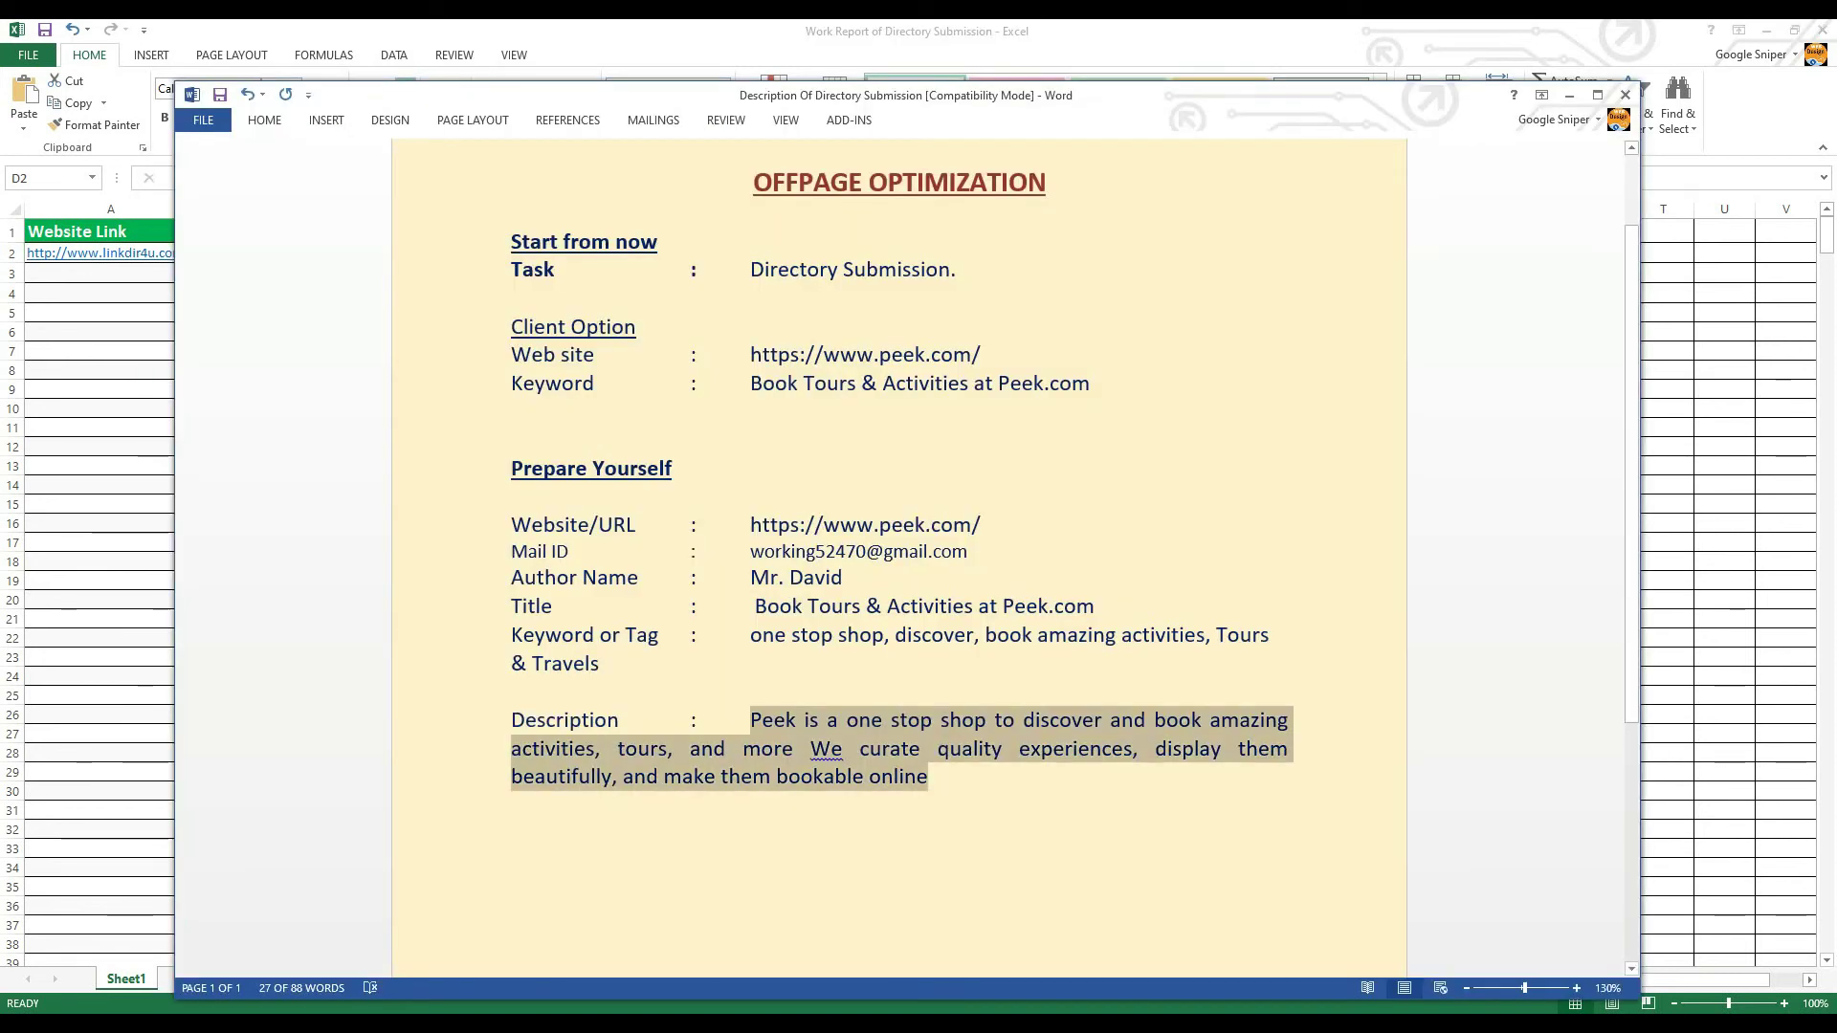
drag(755, 606, 1094, 605)
right_click(1083, 604)
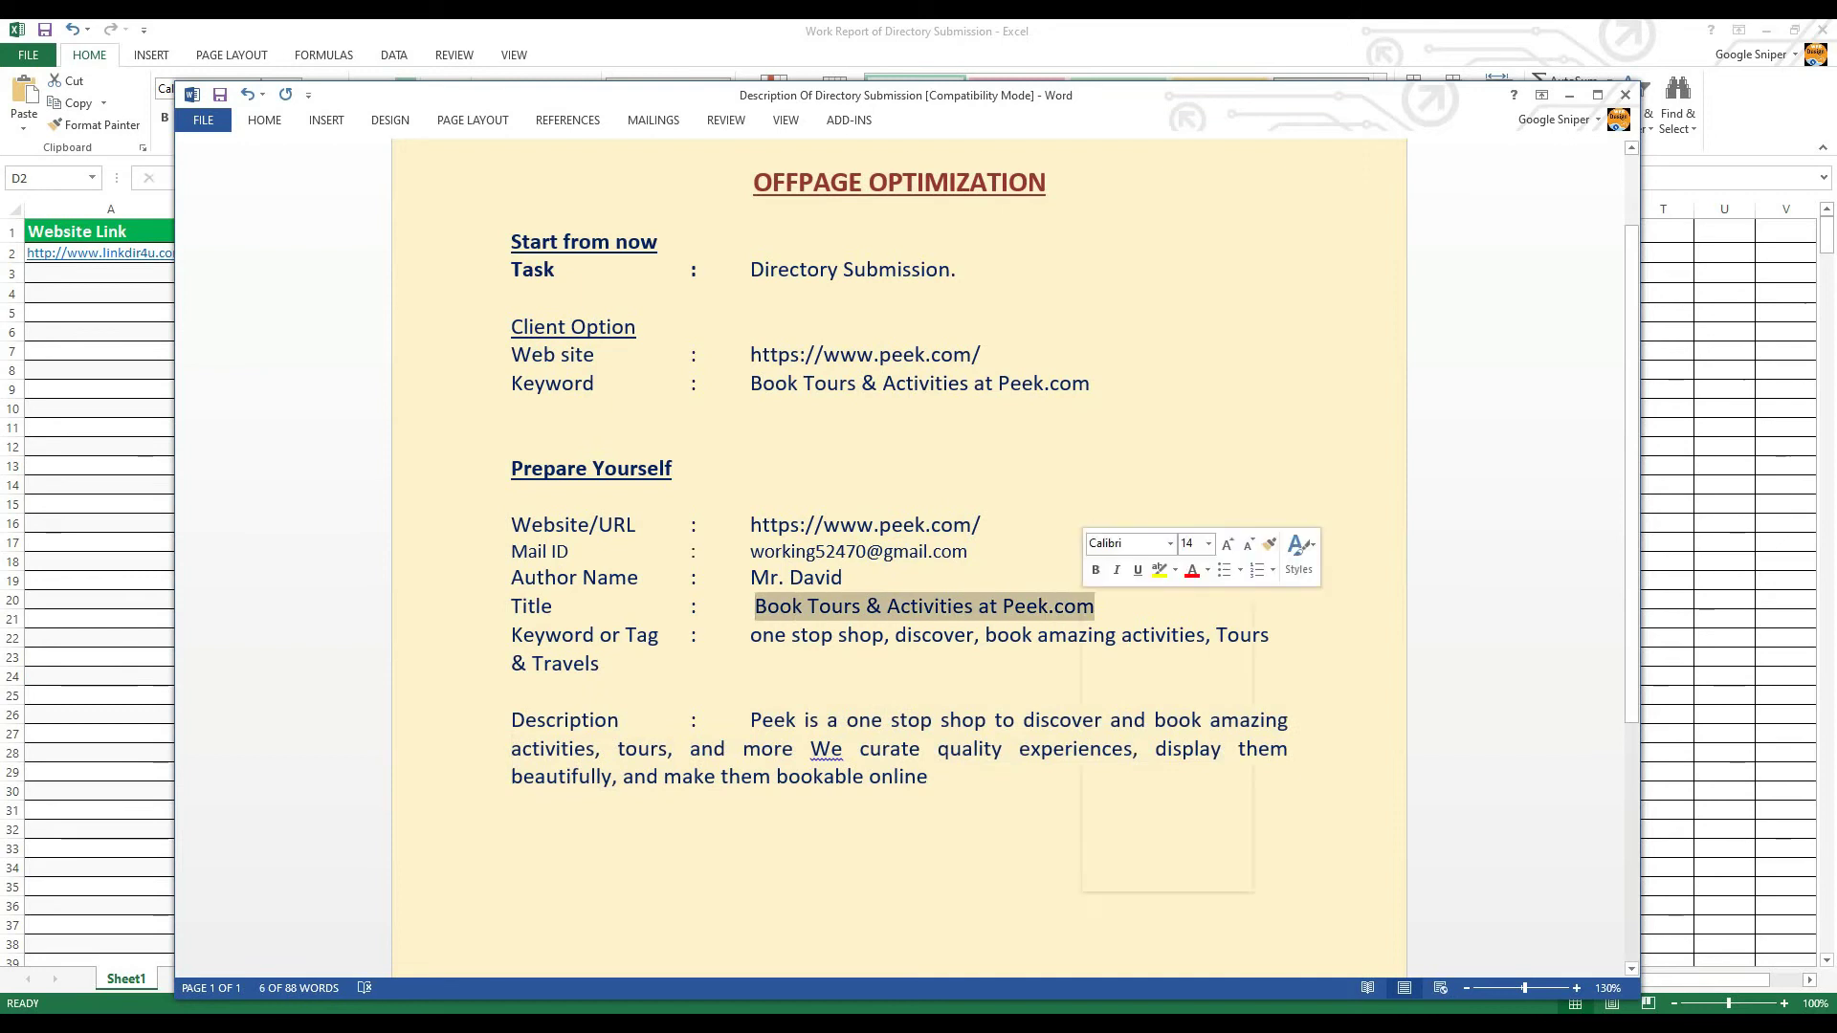
click(1127, 638)
key(alt+Tab)
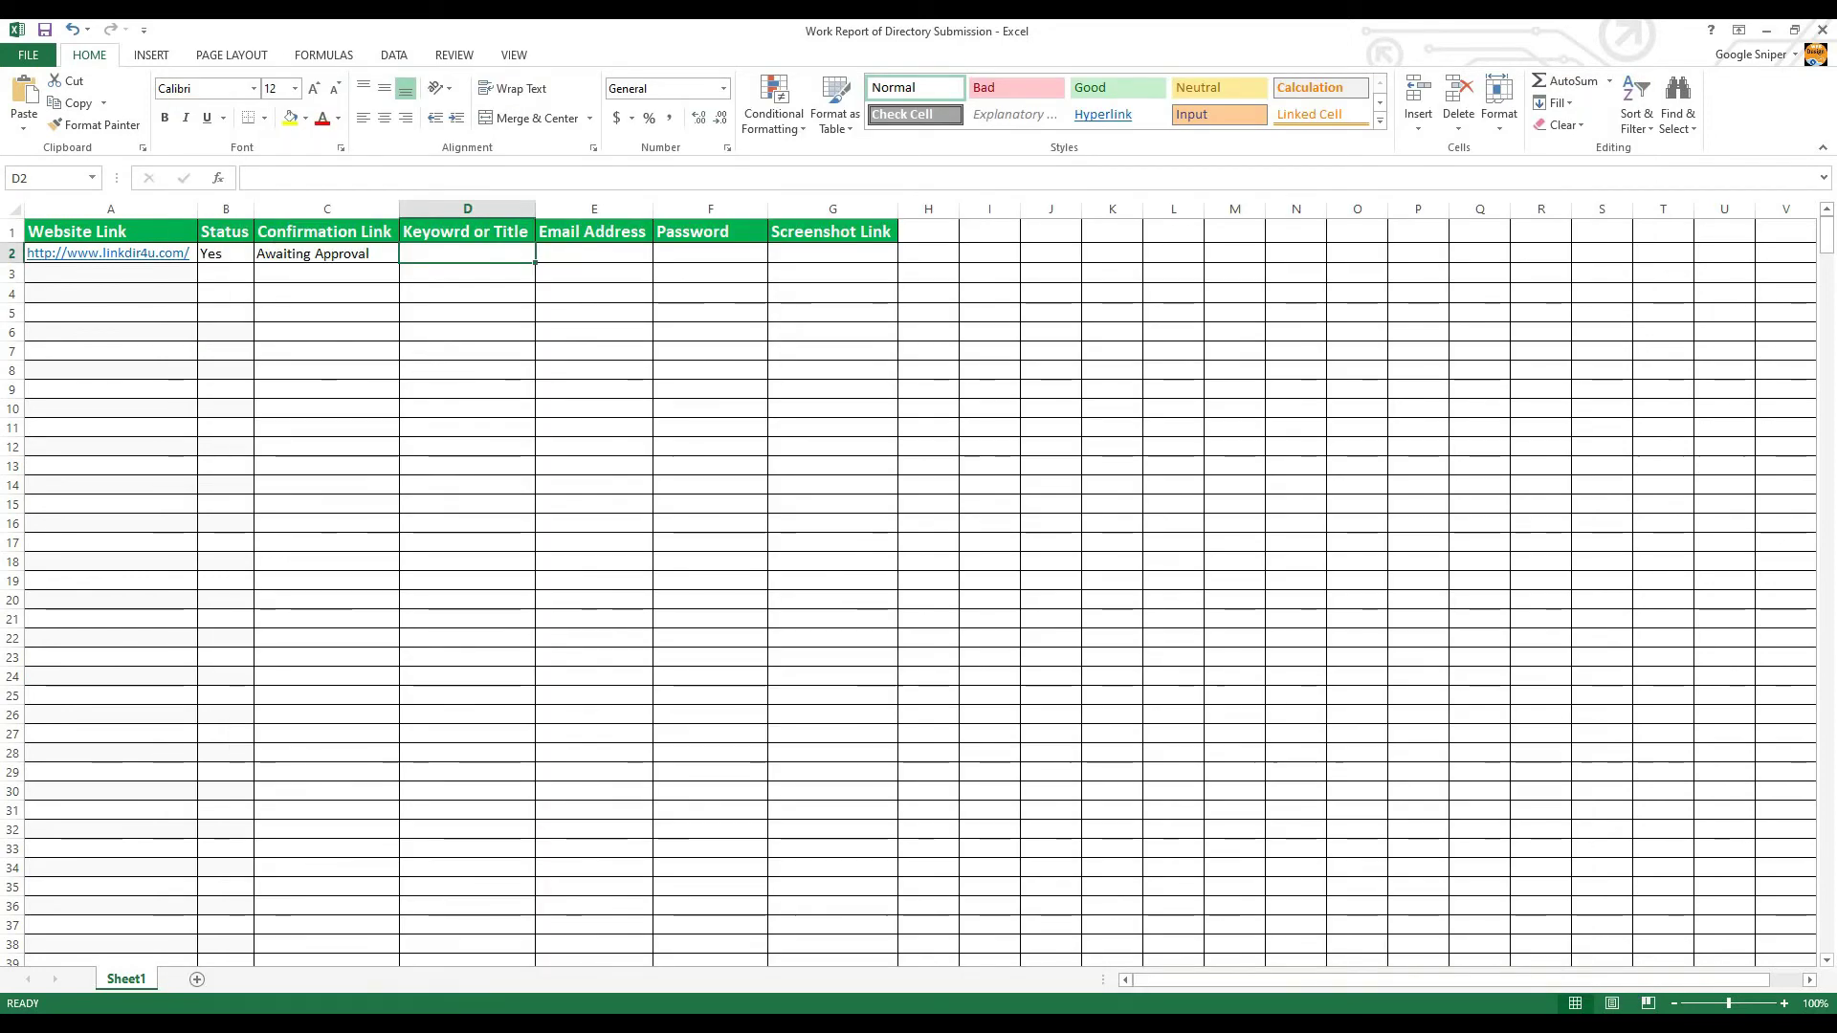
right_click(485, 256)
click(552, 342)
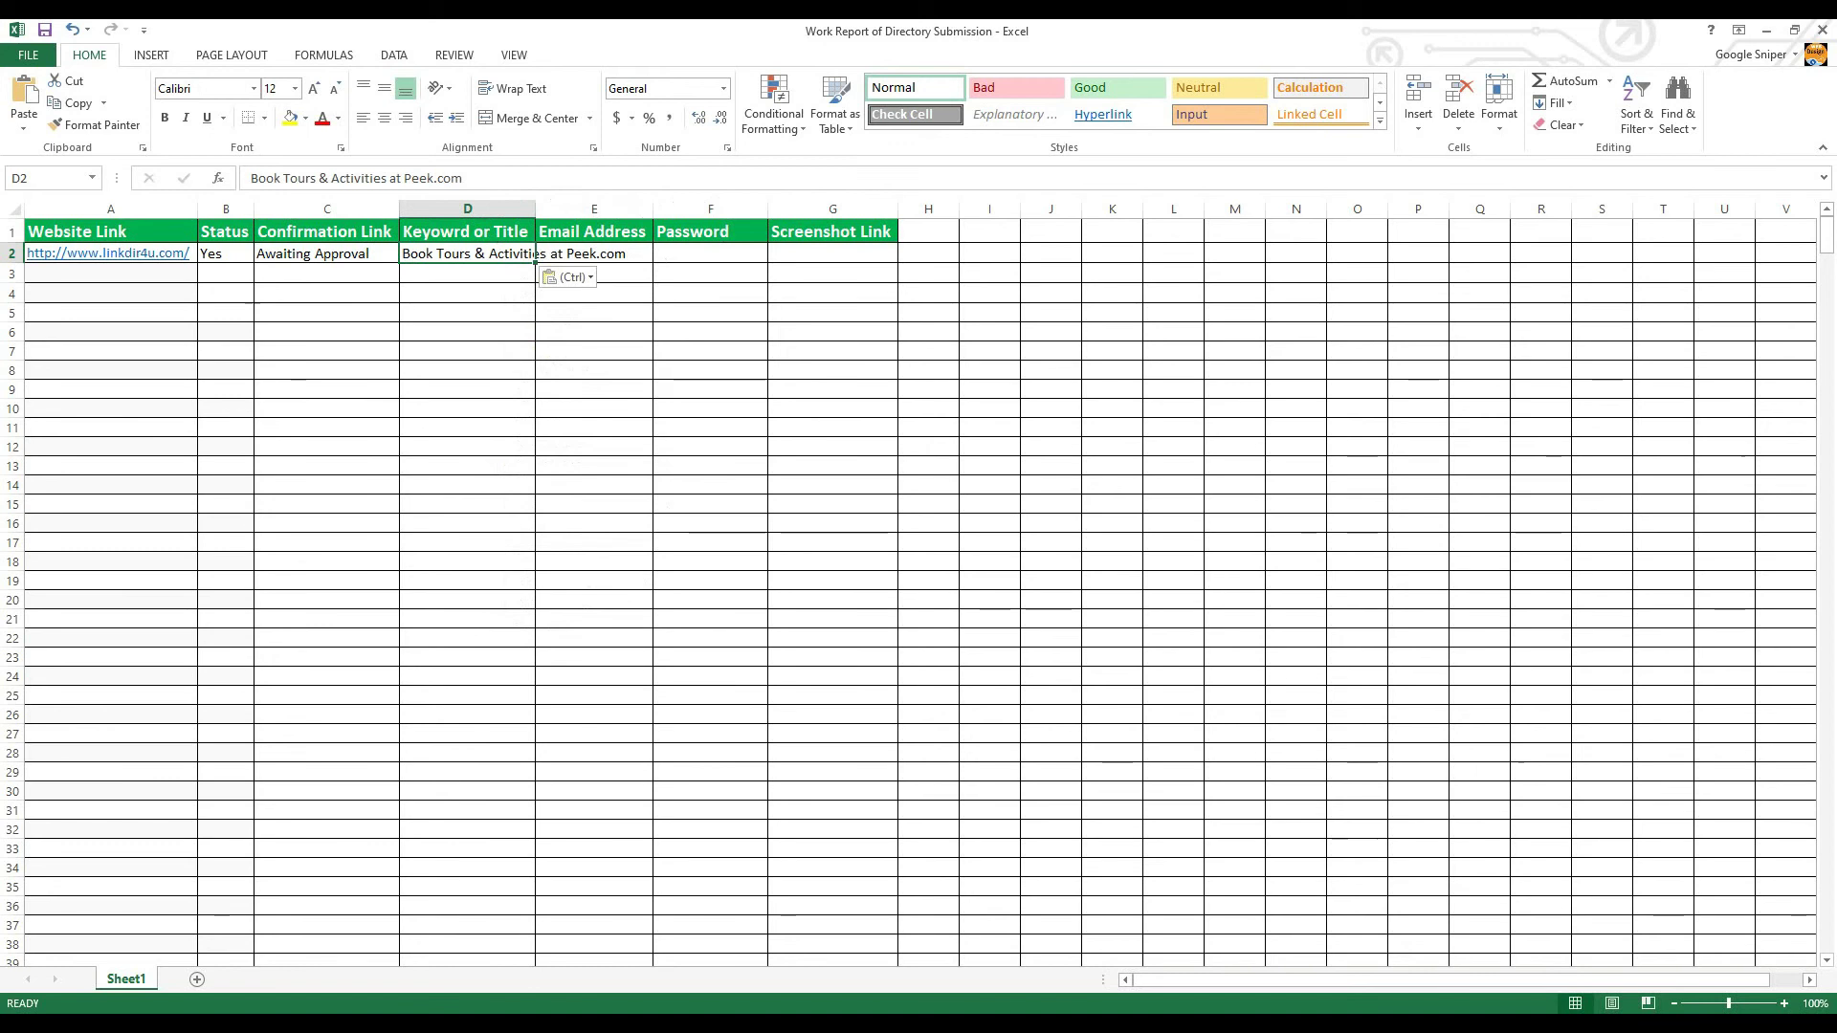
double_click(535, 208)
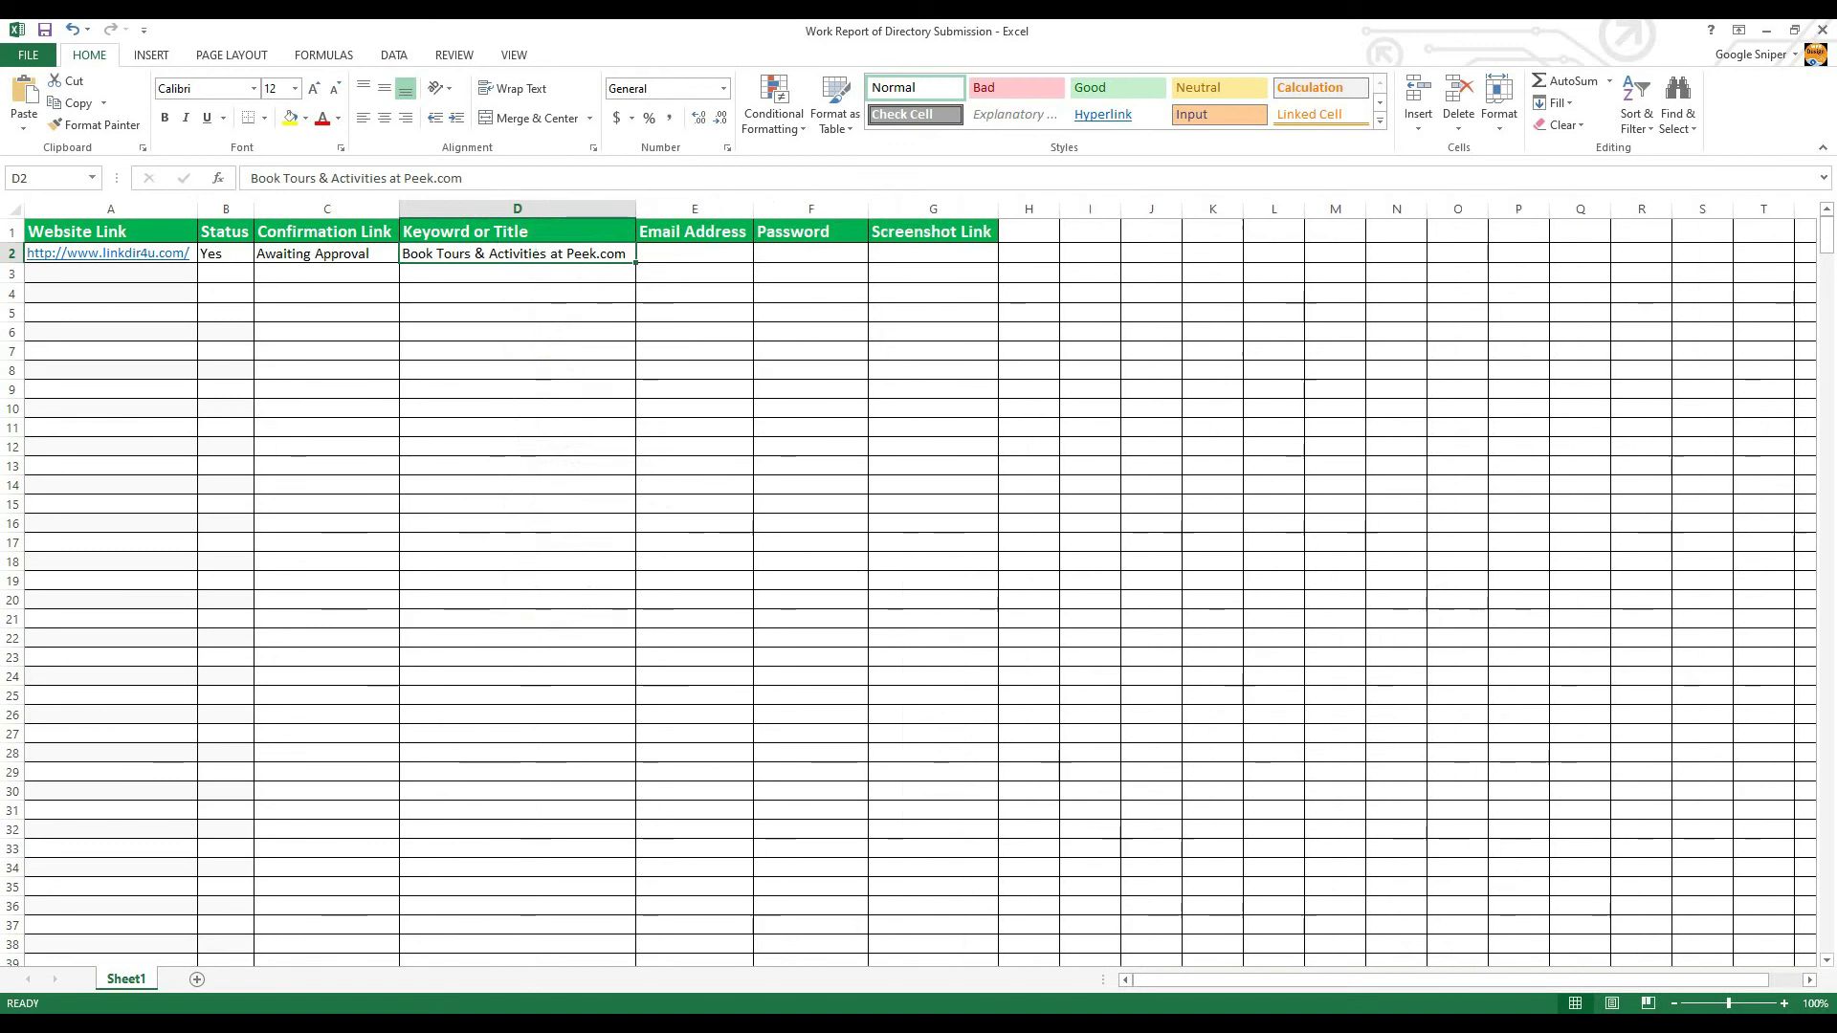
Copy the mail ID from the Word document into row 2's Email Address cell in the Excel report, and autofit that column.
click(694, 252)
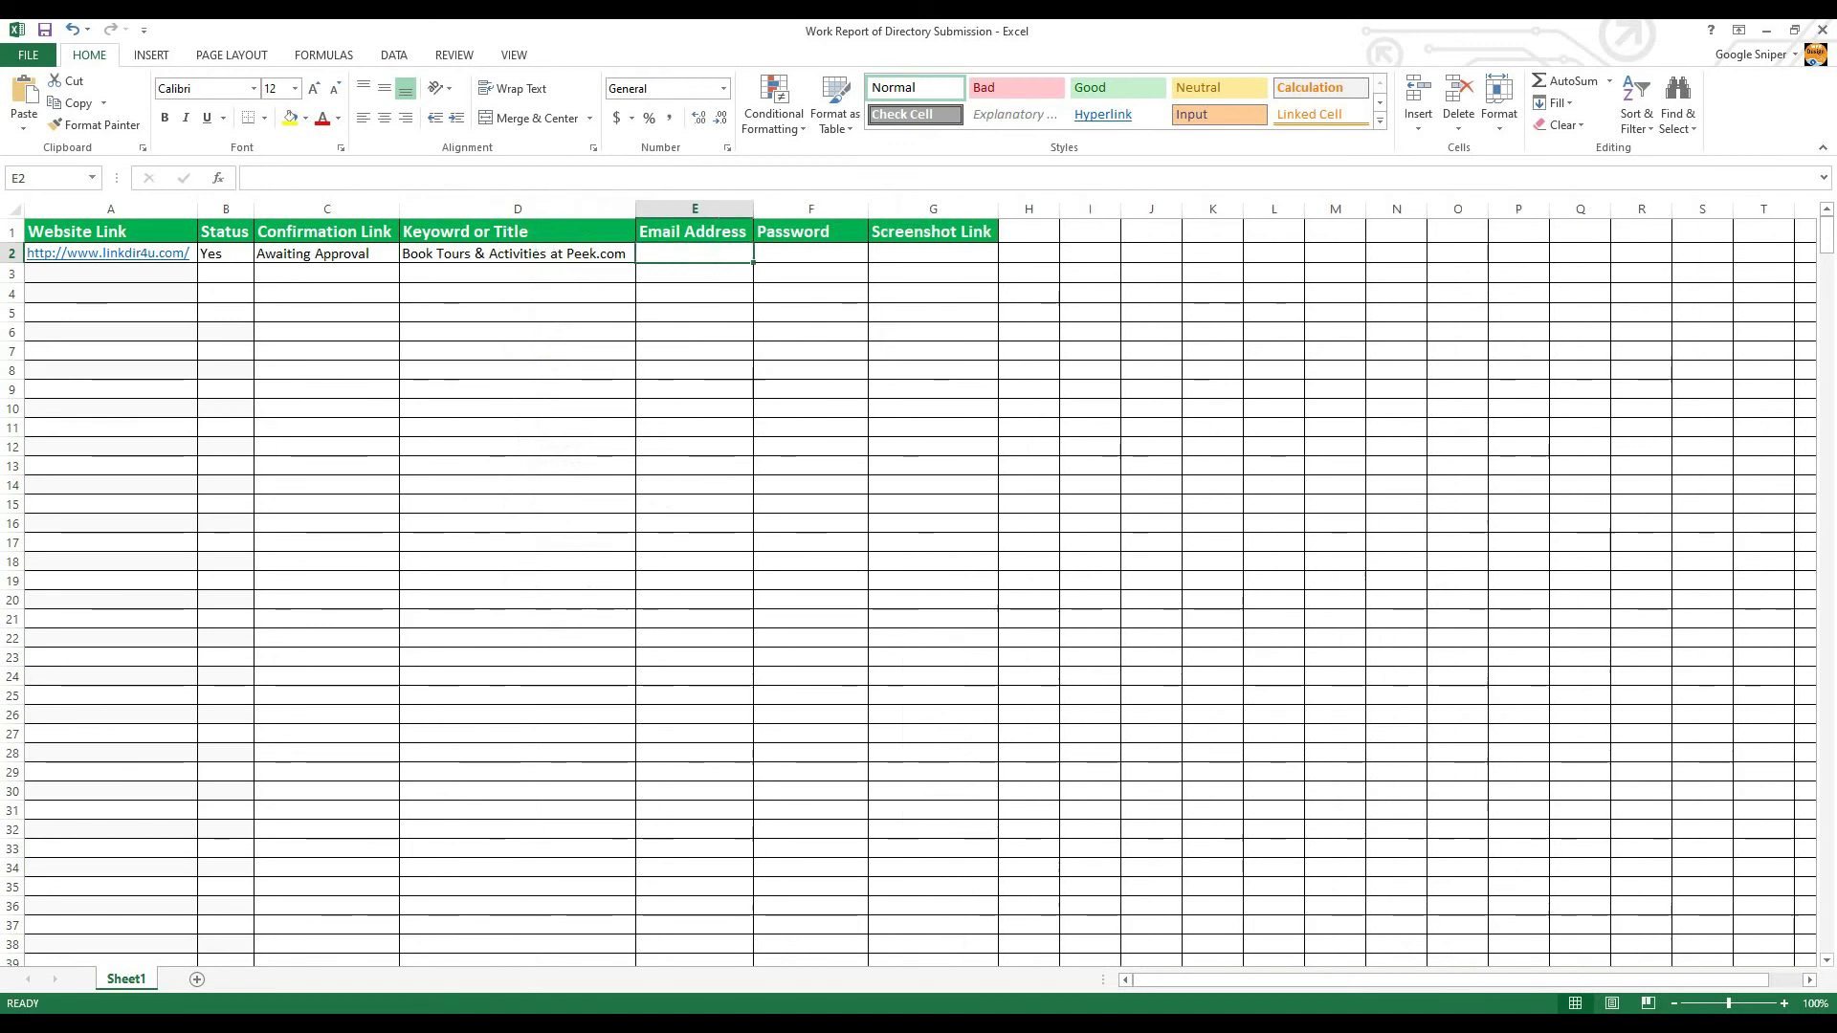
key(alt+Tab)
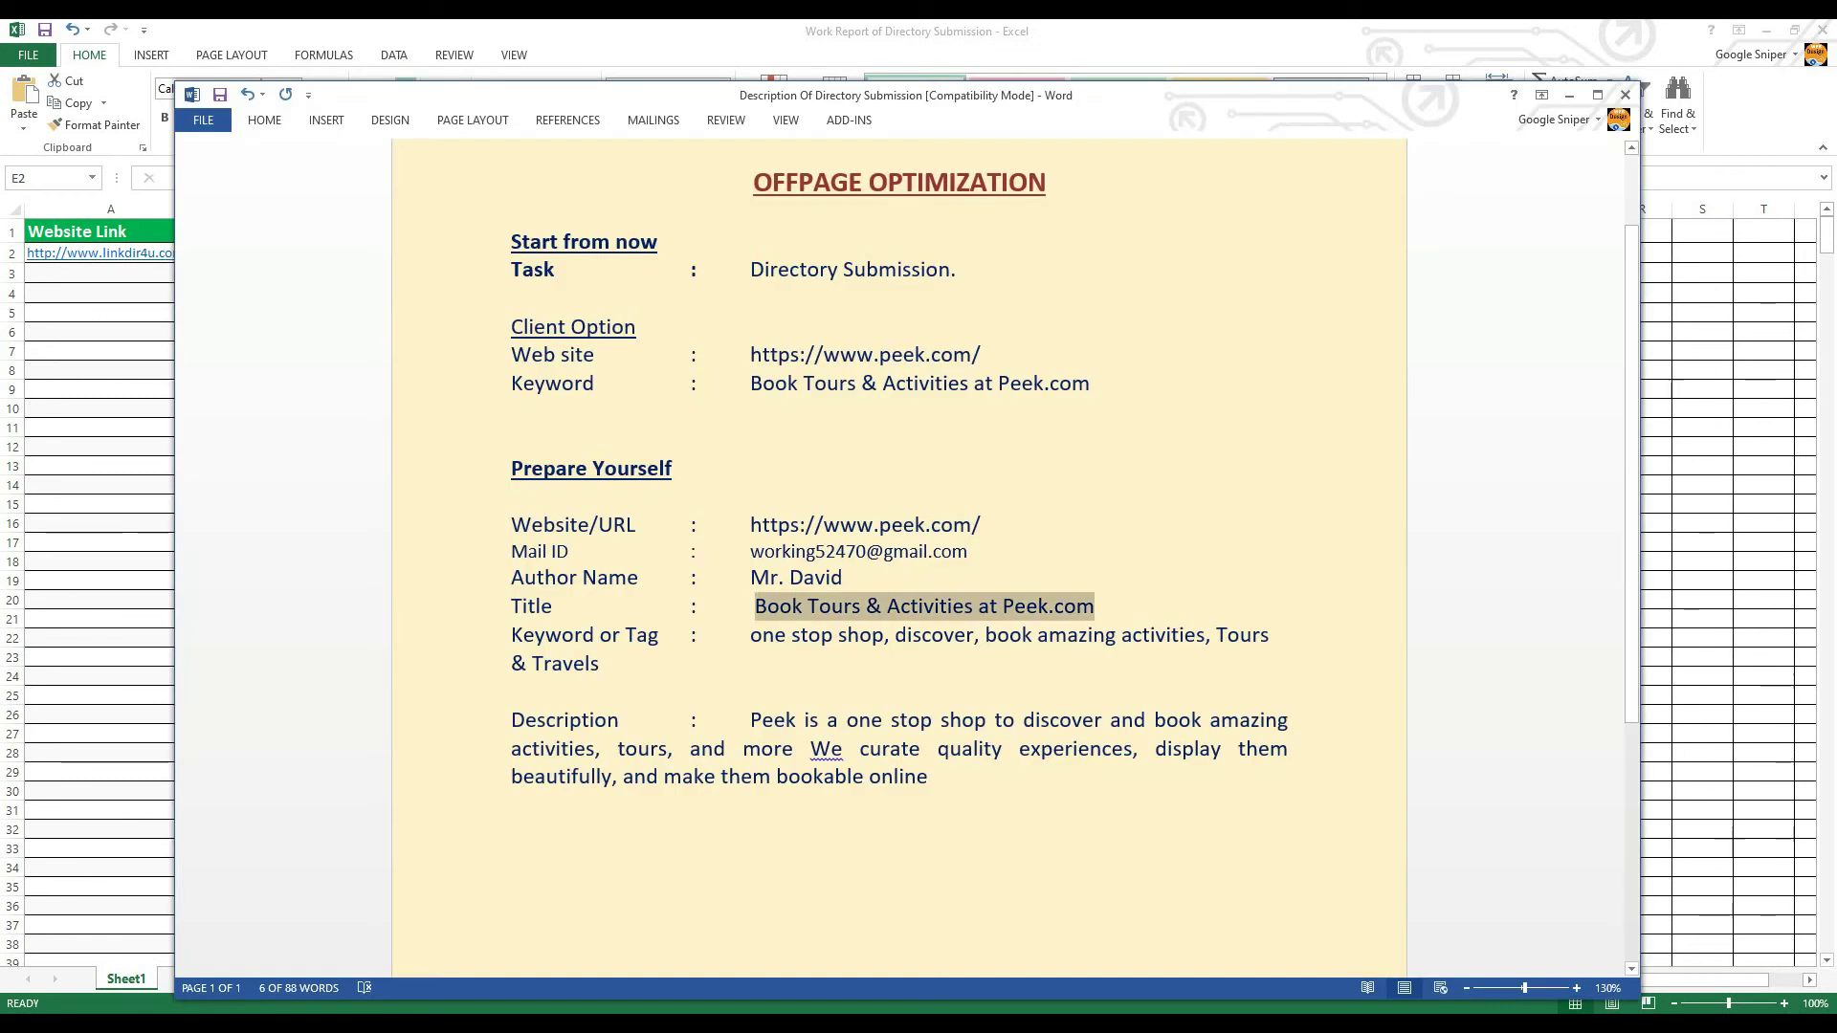
drag(750, 551, 968, 551)
right_click(944, 543)
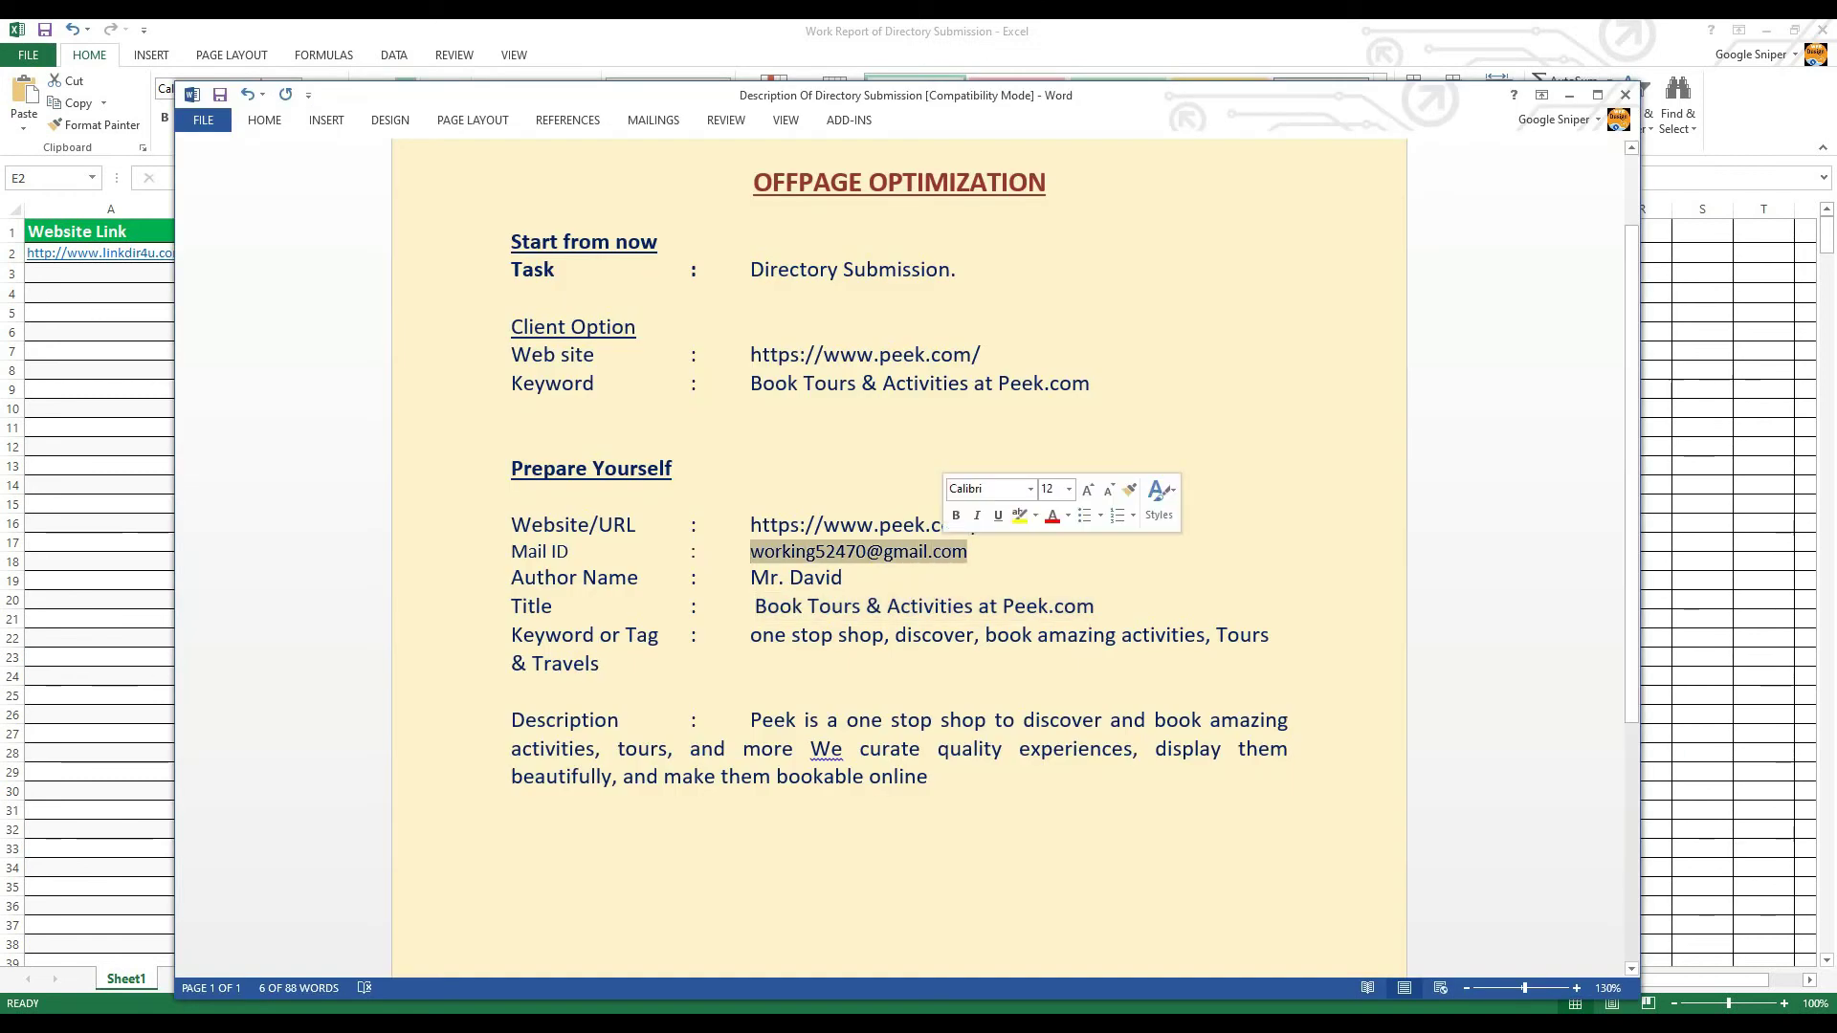
click(967, 581)
key(alt+Tab)
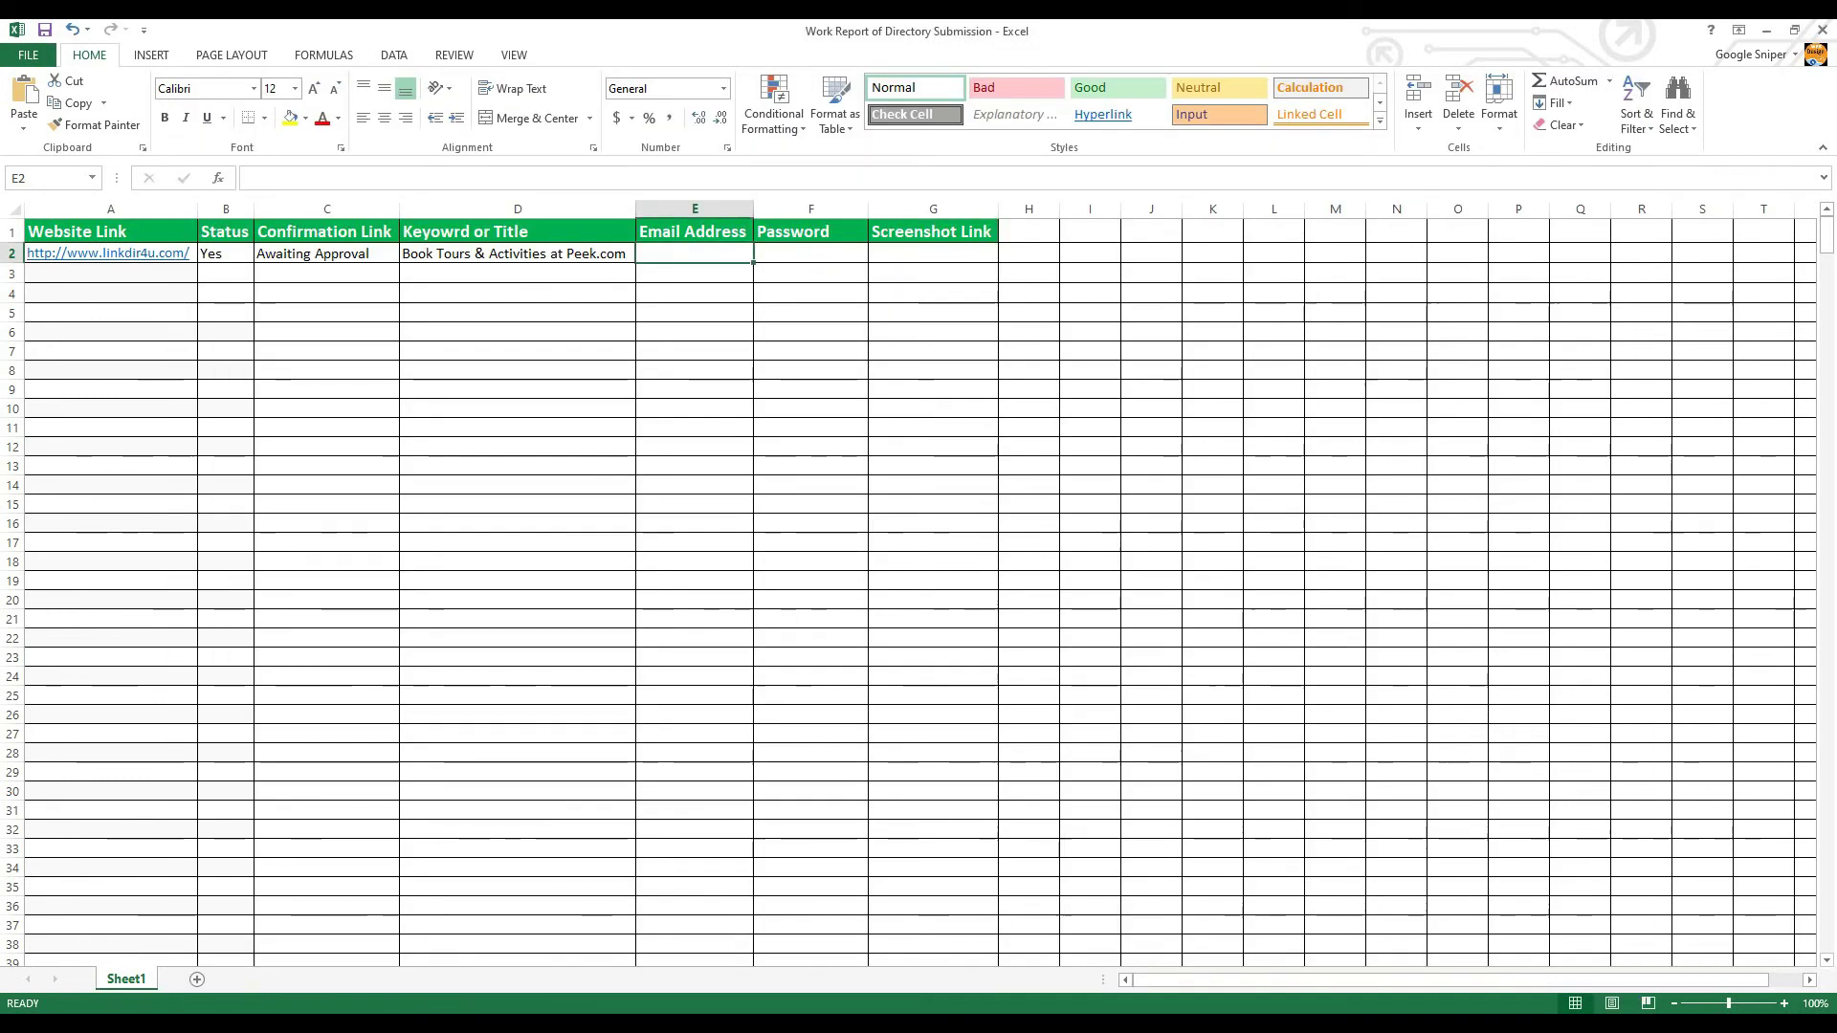
right_click(688, 253)
click(755, 335)
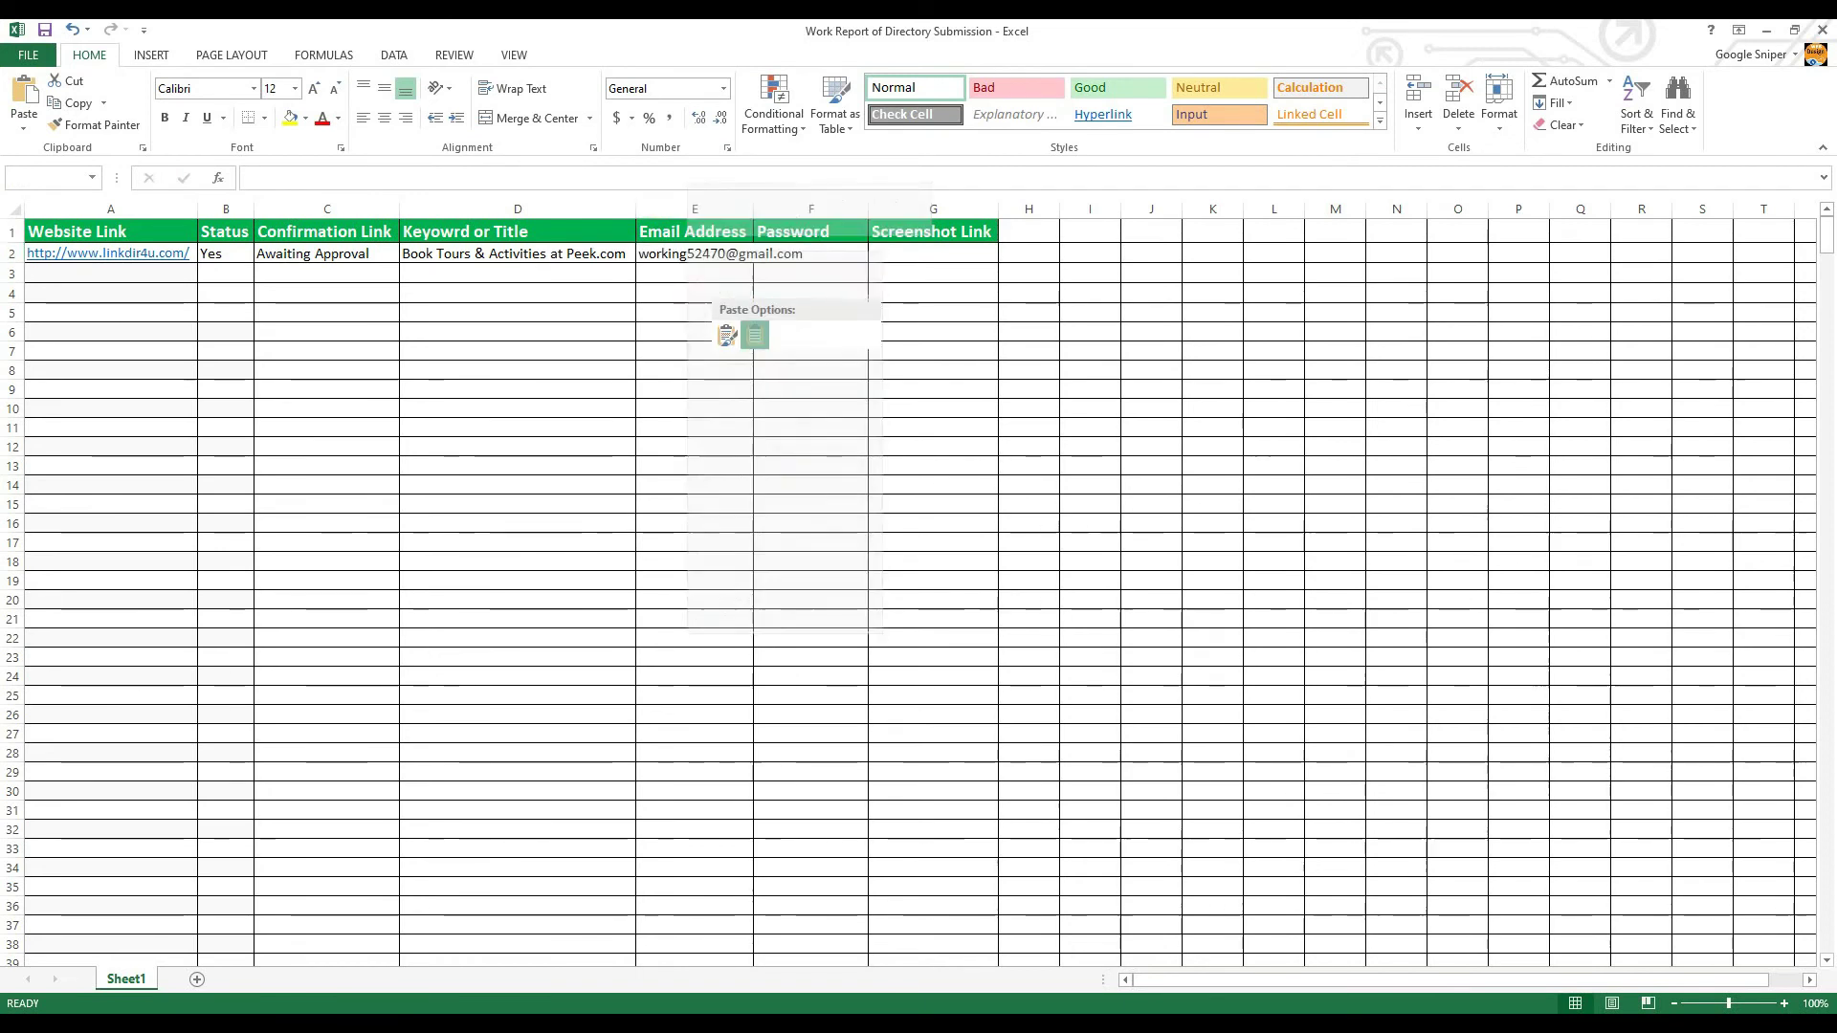
double_click(752, 208)
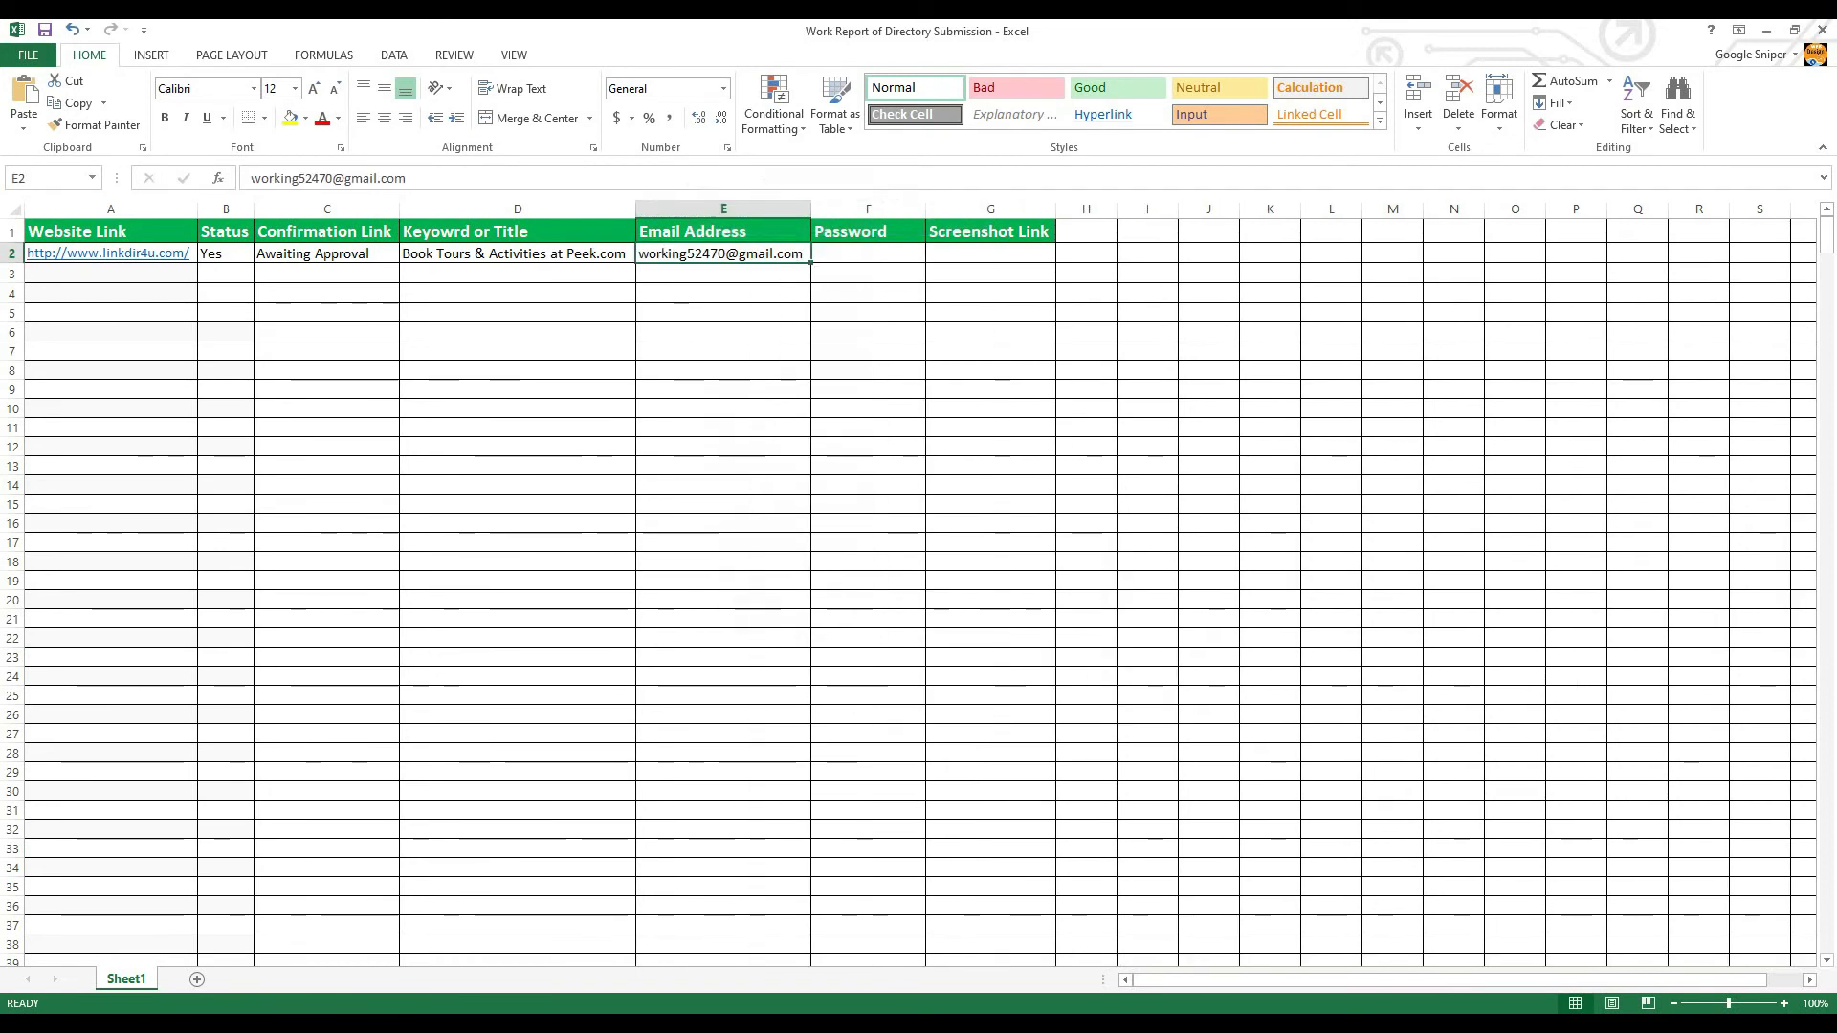
Delete the entire Password column from the work report.
click(868, 208)
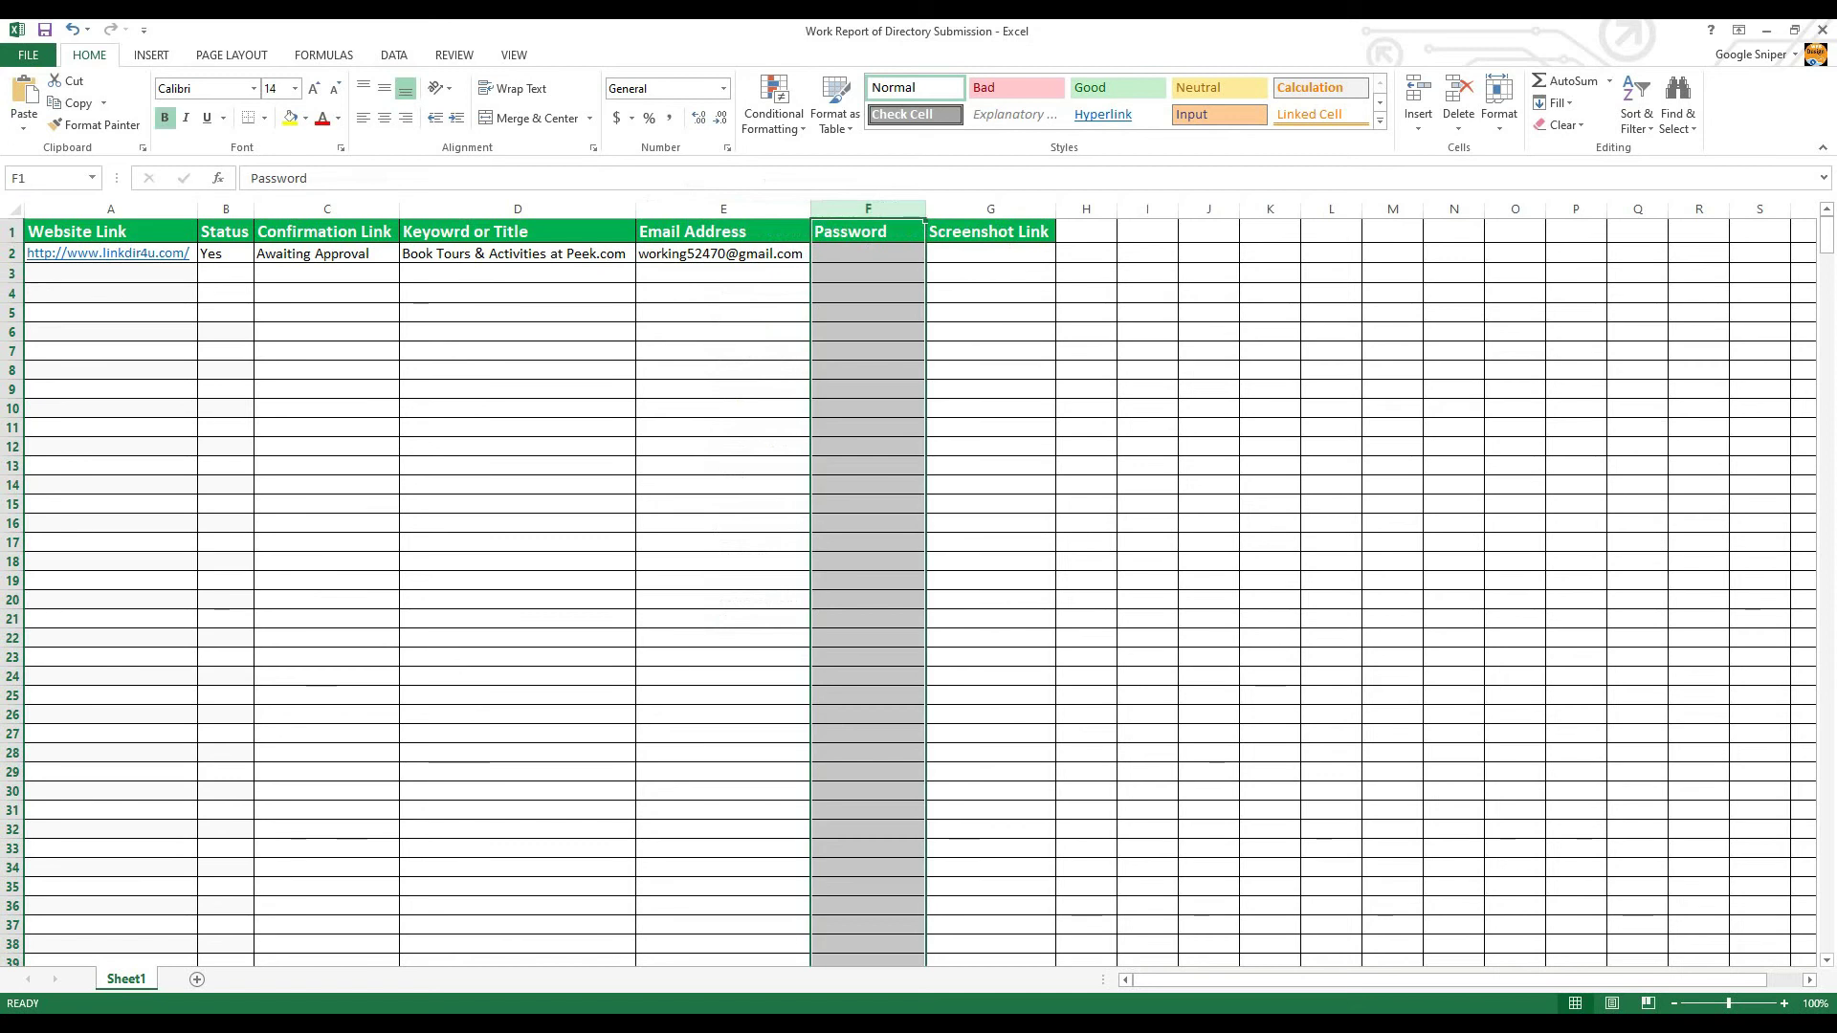
right_click(874, 212)
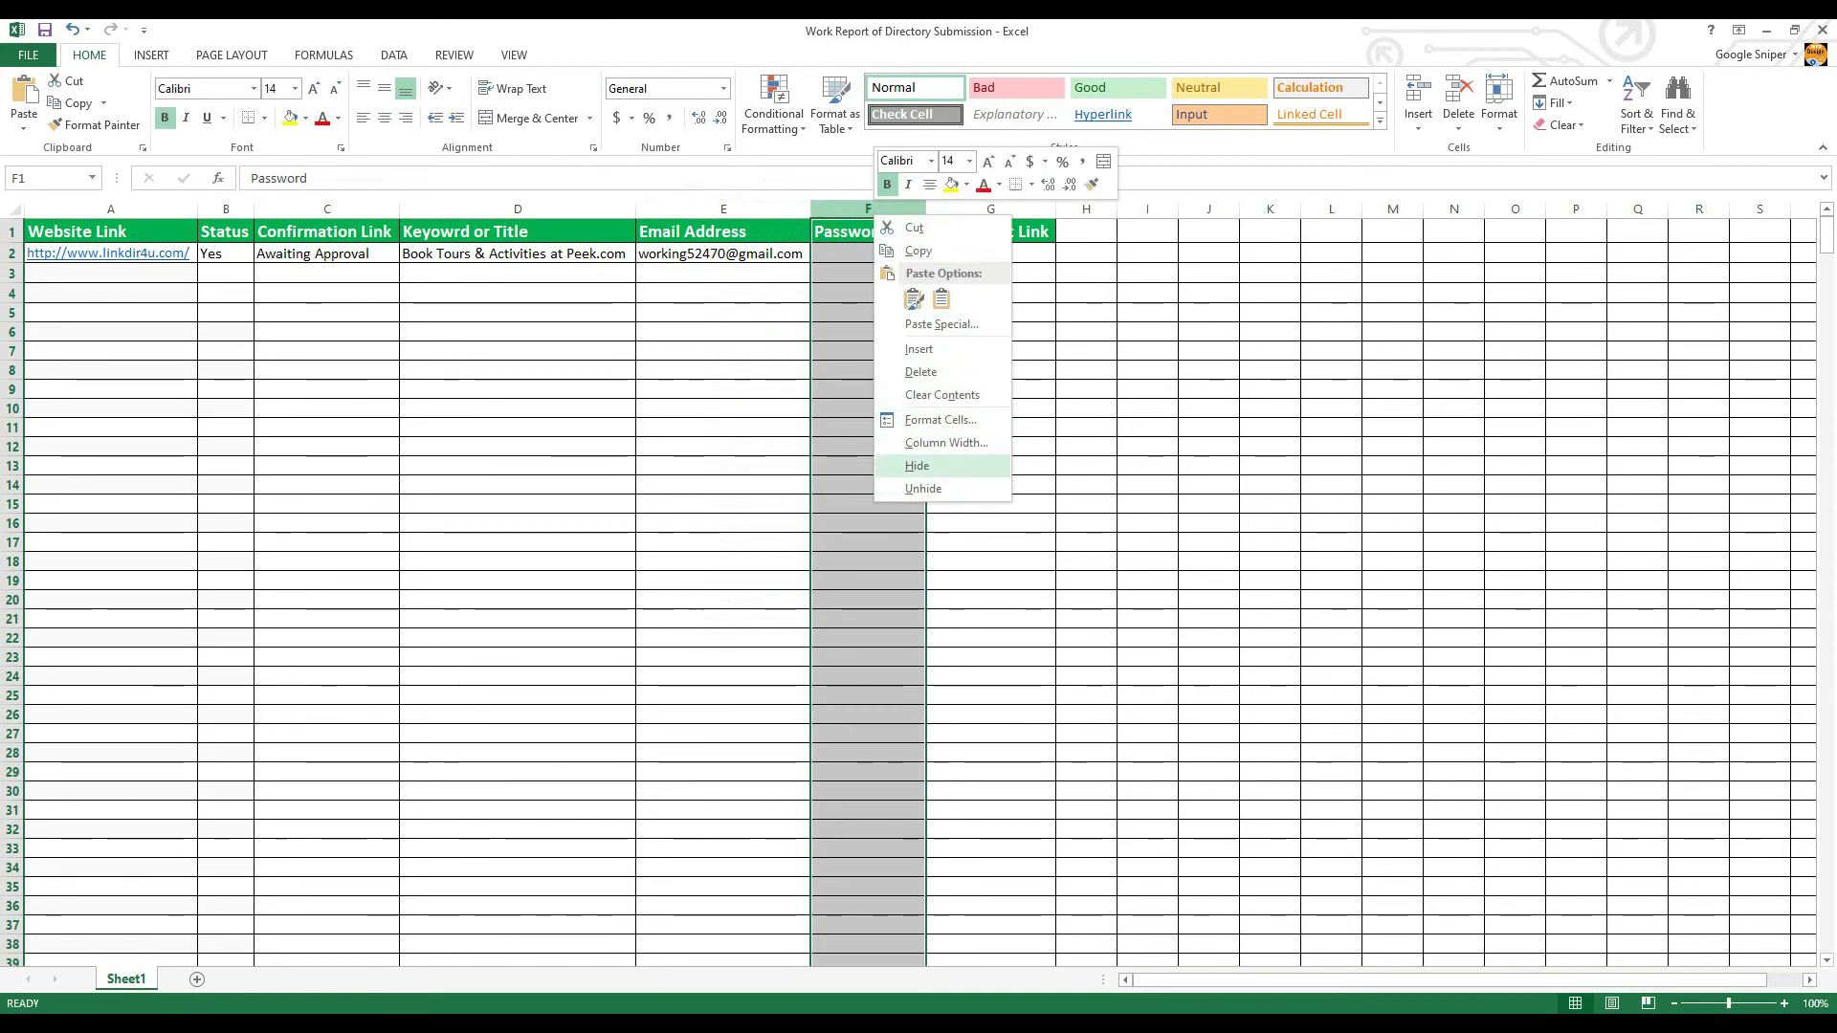
click(920, 372)
click(971, 408)
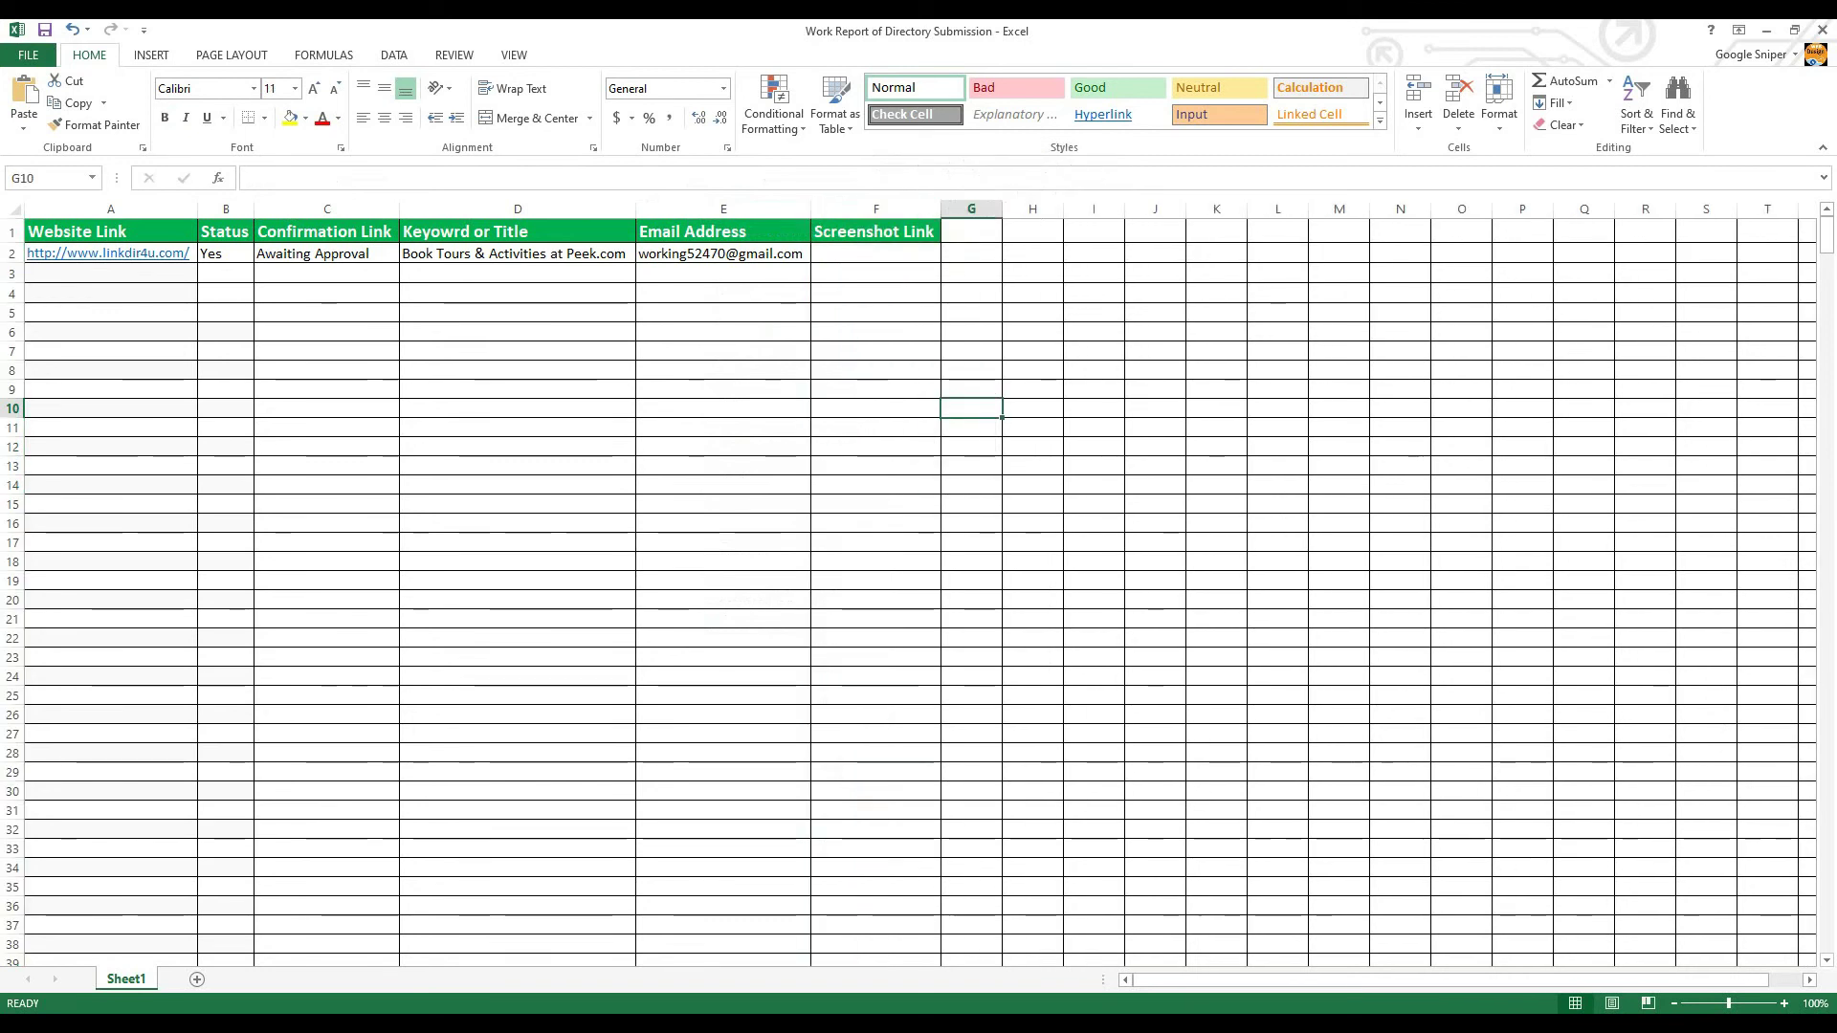
Switch to the browser, capture the linkdir4u.com thank-you page with Lightshot, upload the capture and copy its link.
key(alt+Tab)
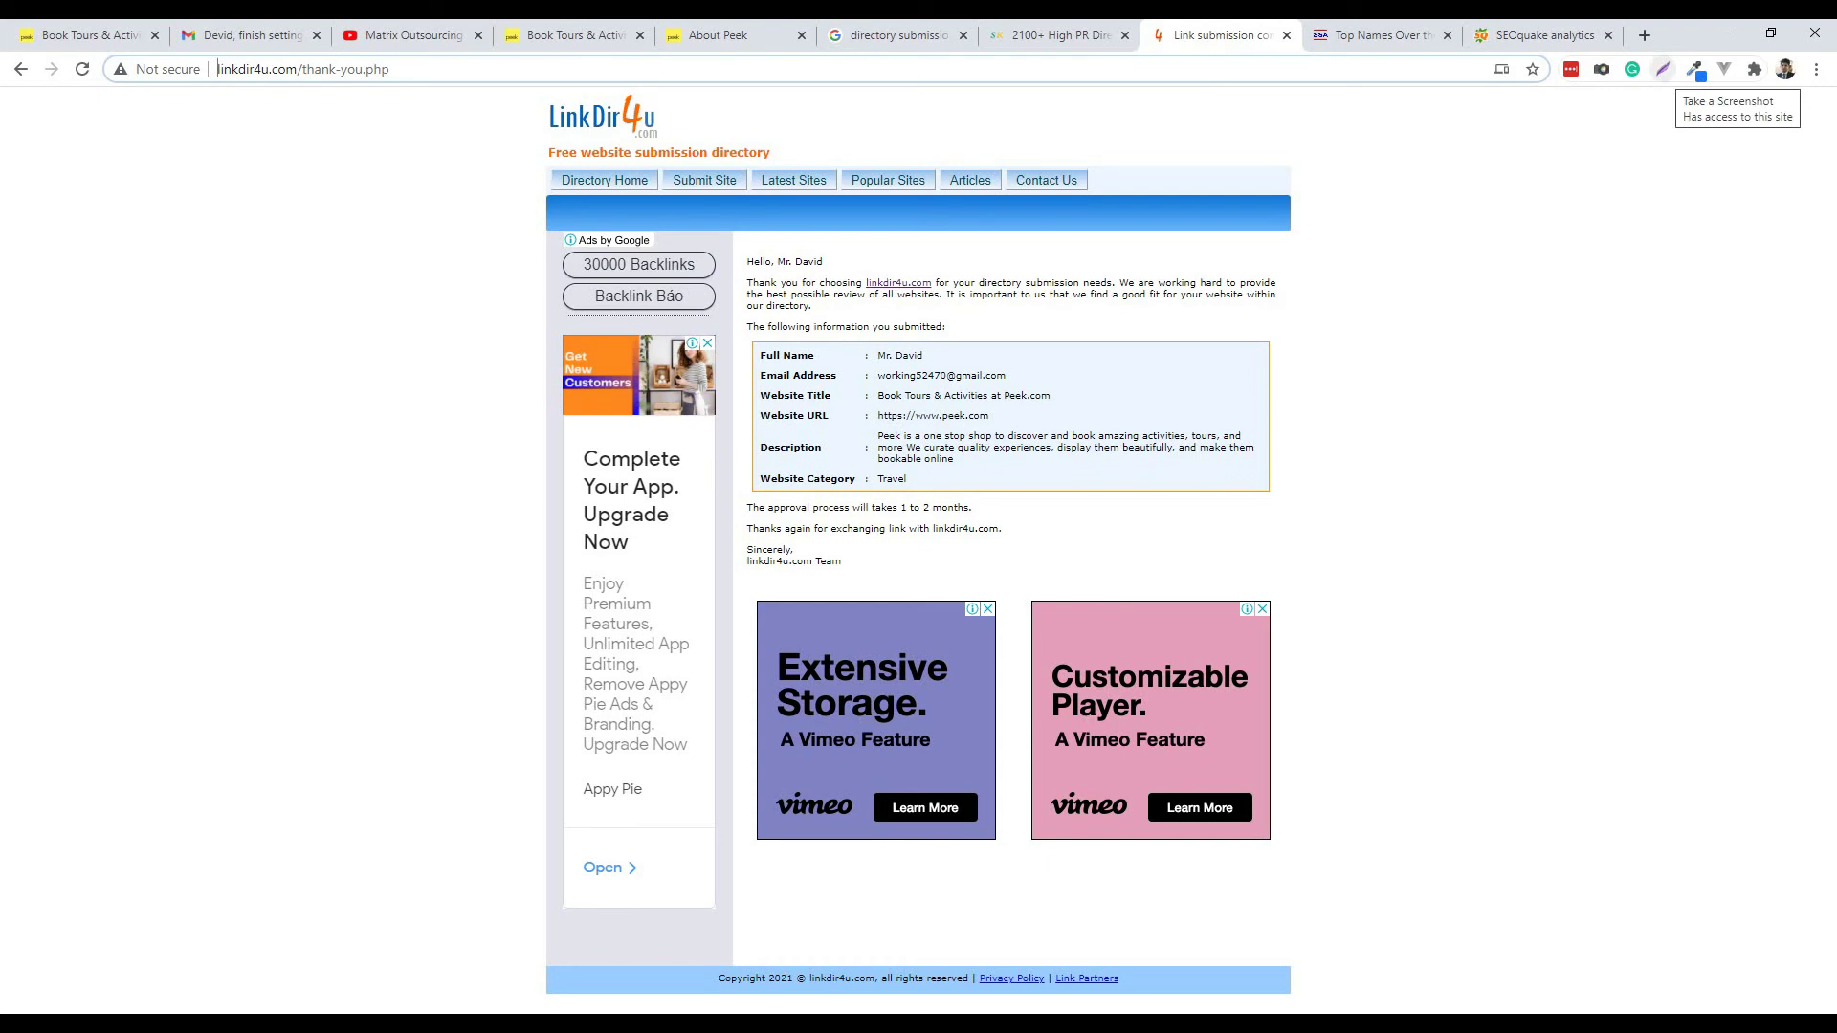
key(Print)
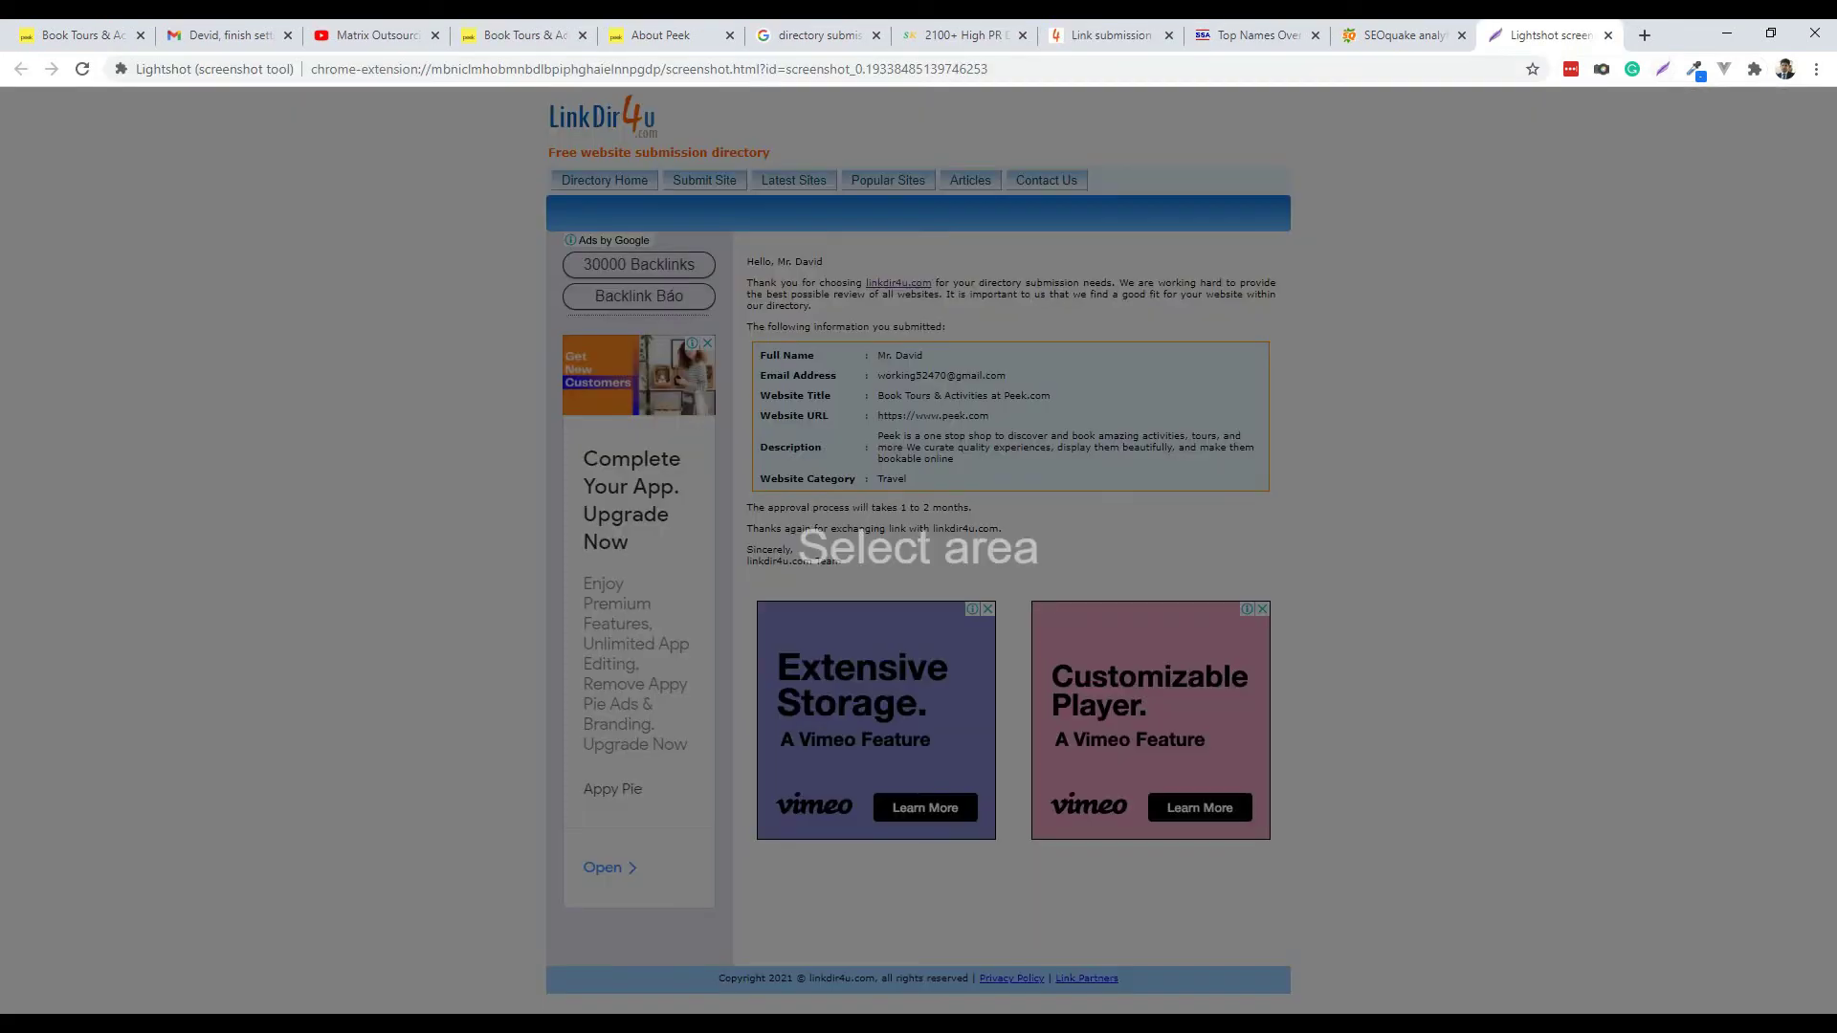
drag(533, 94, 1384, 921)
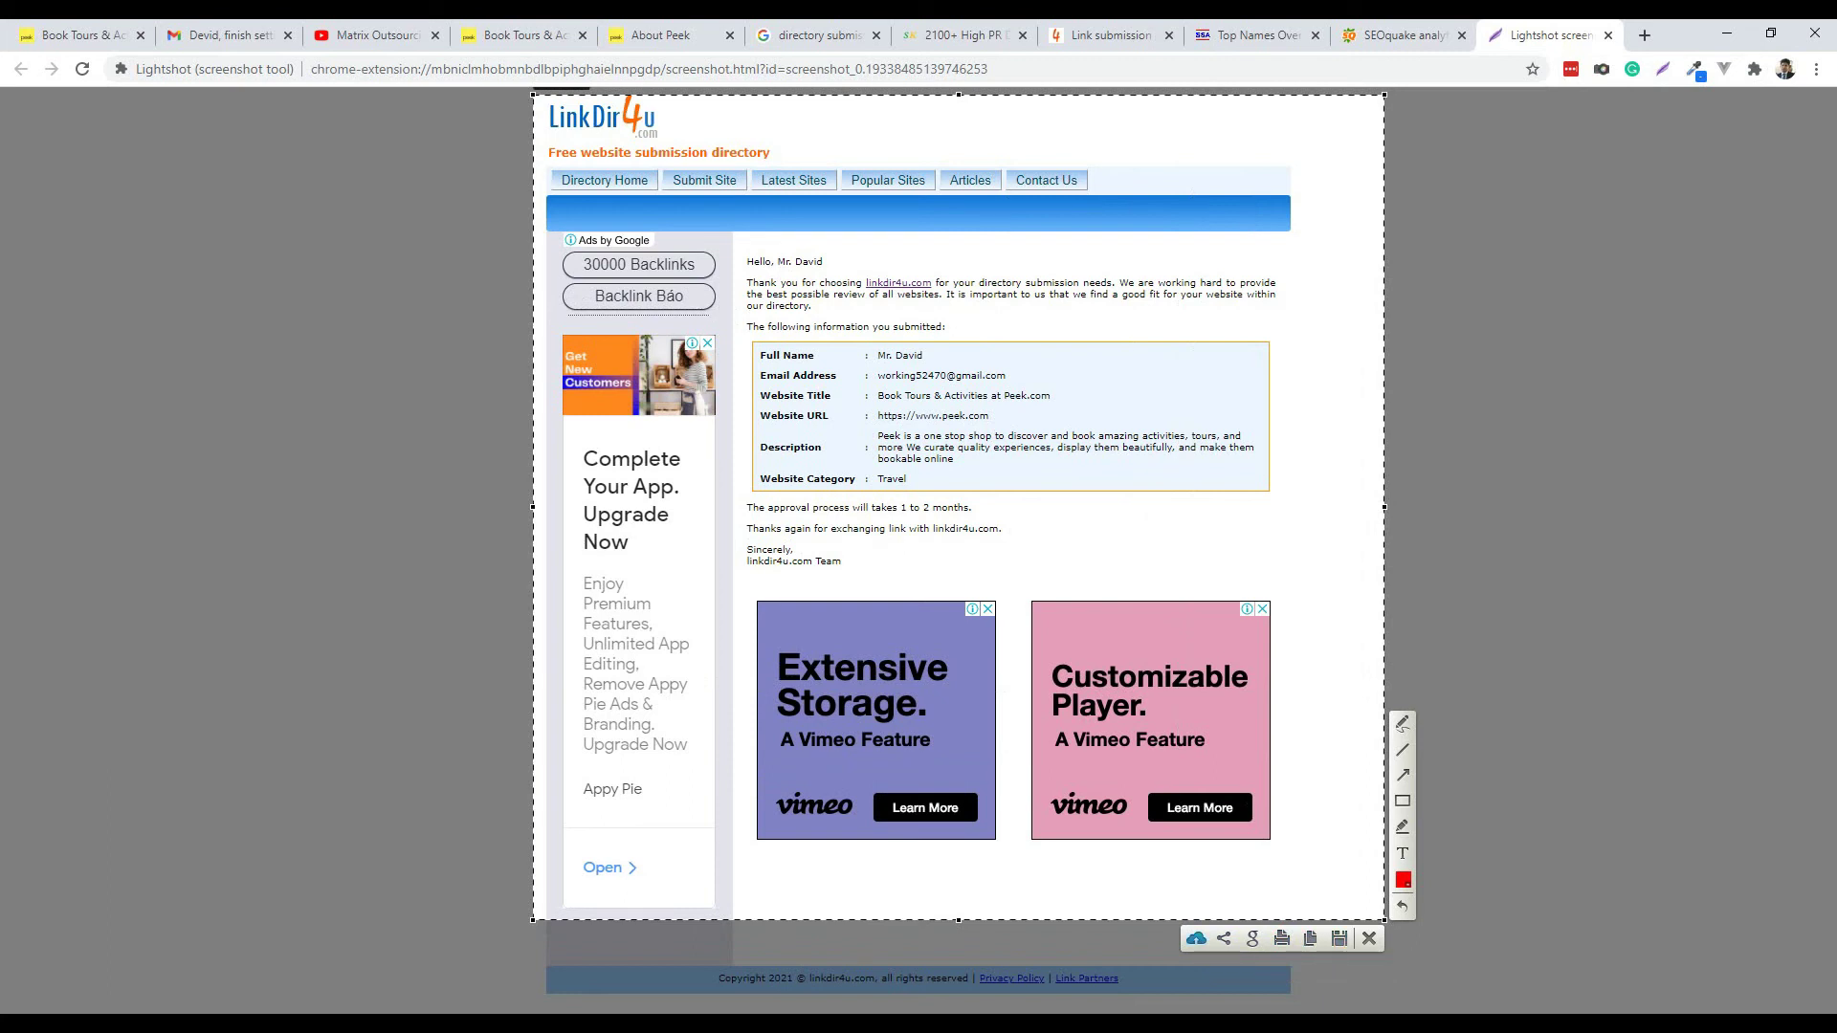
click(1196, 939)
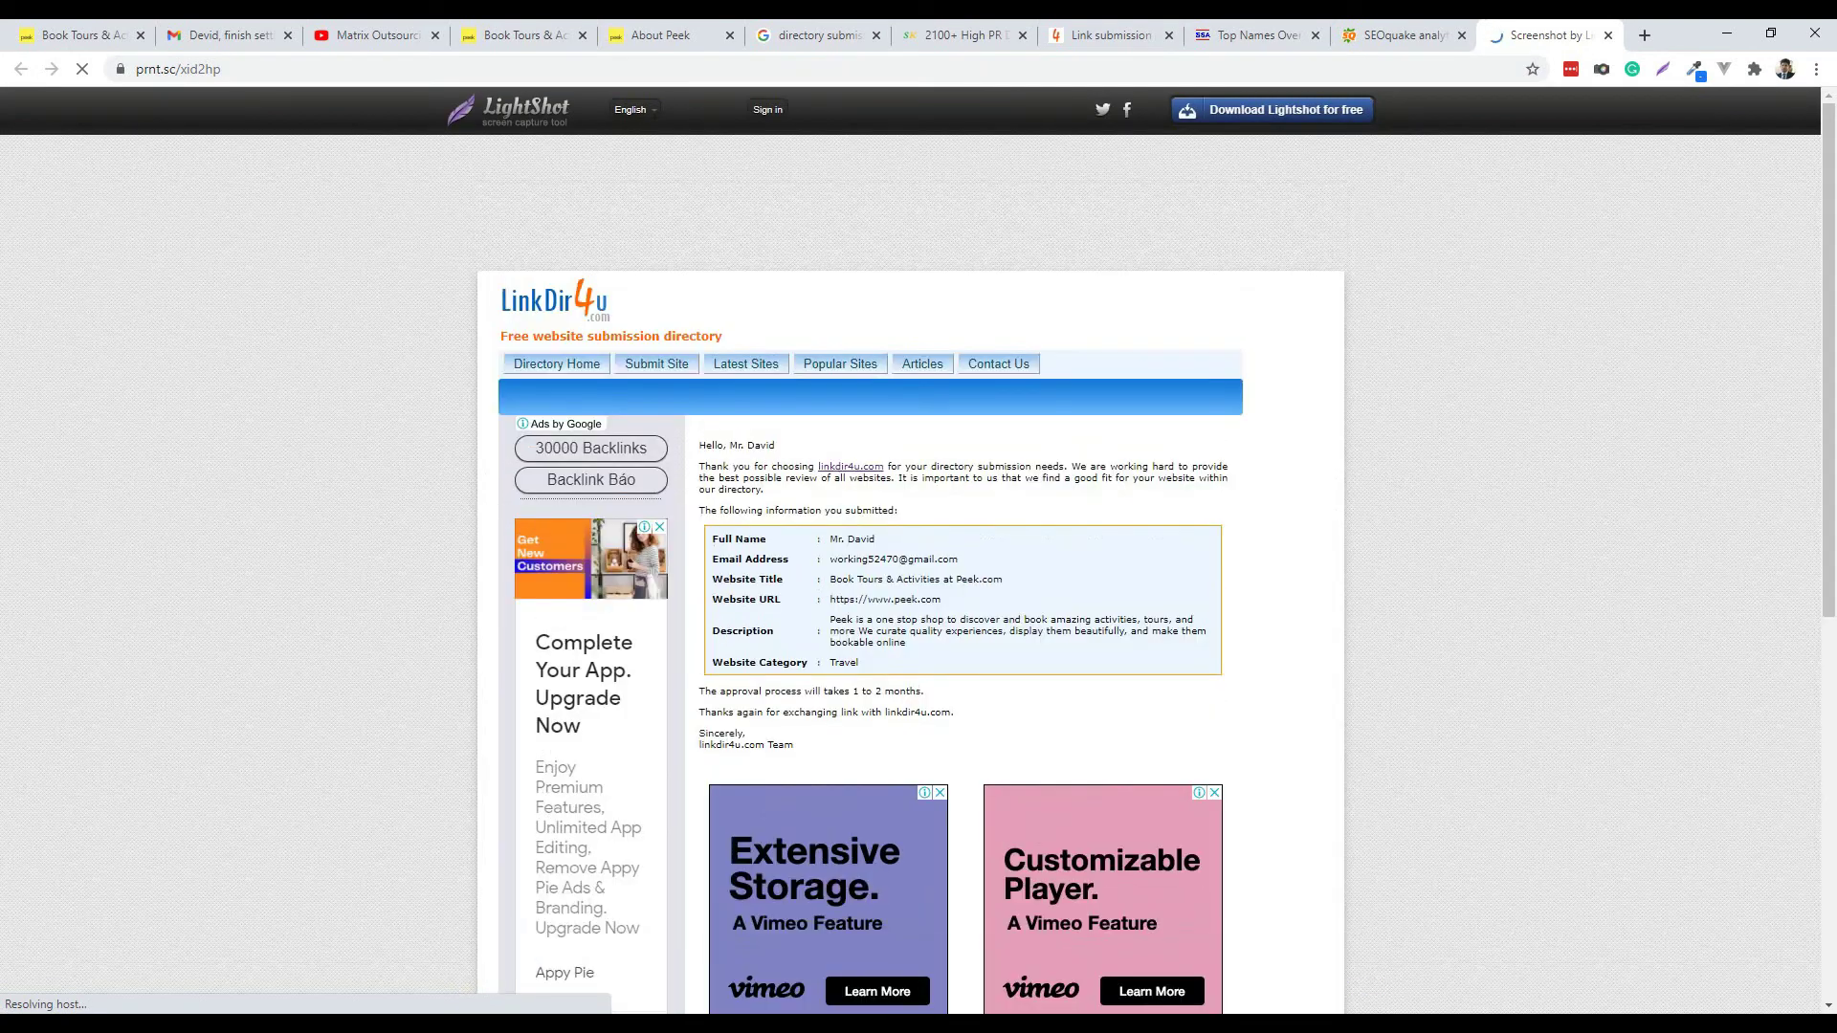
right_click(230, 69)
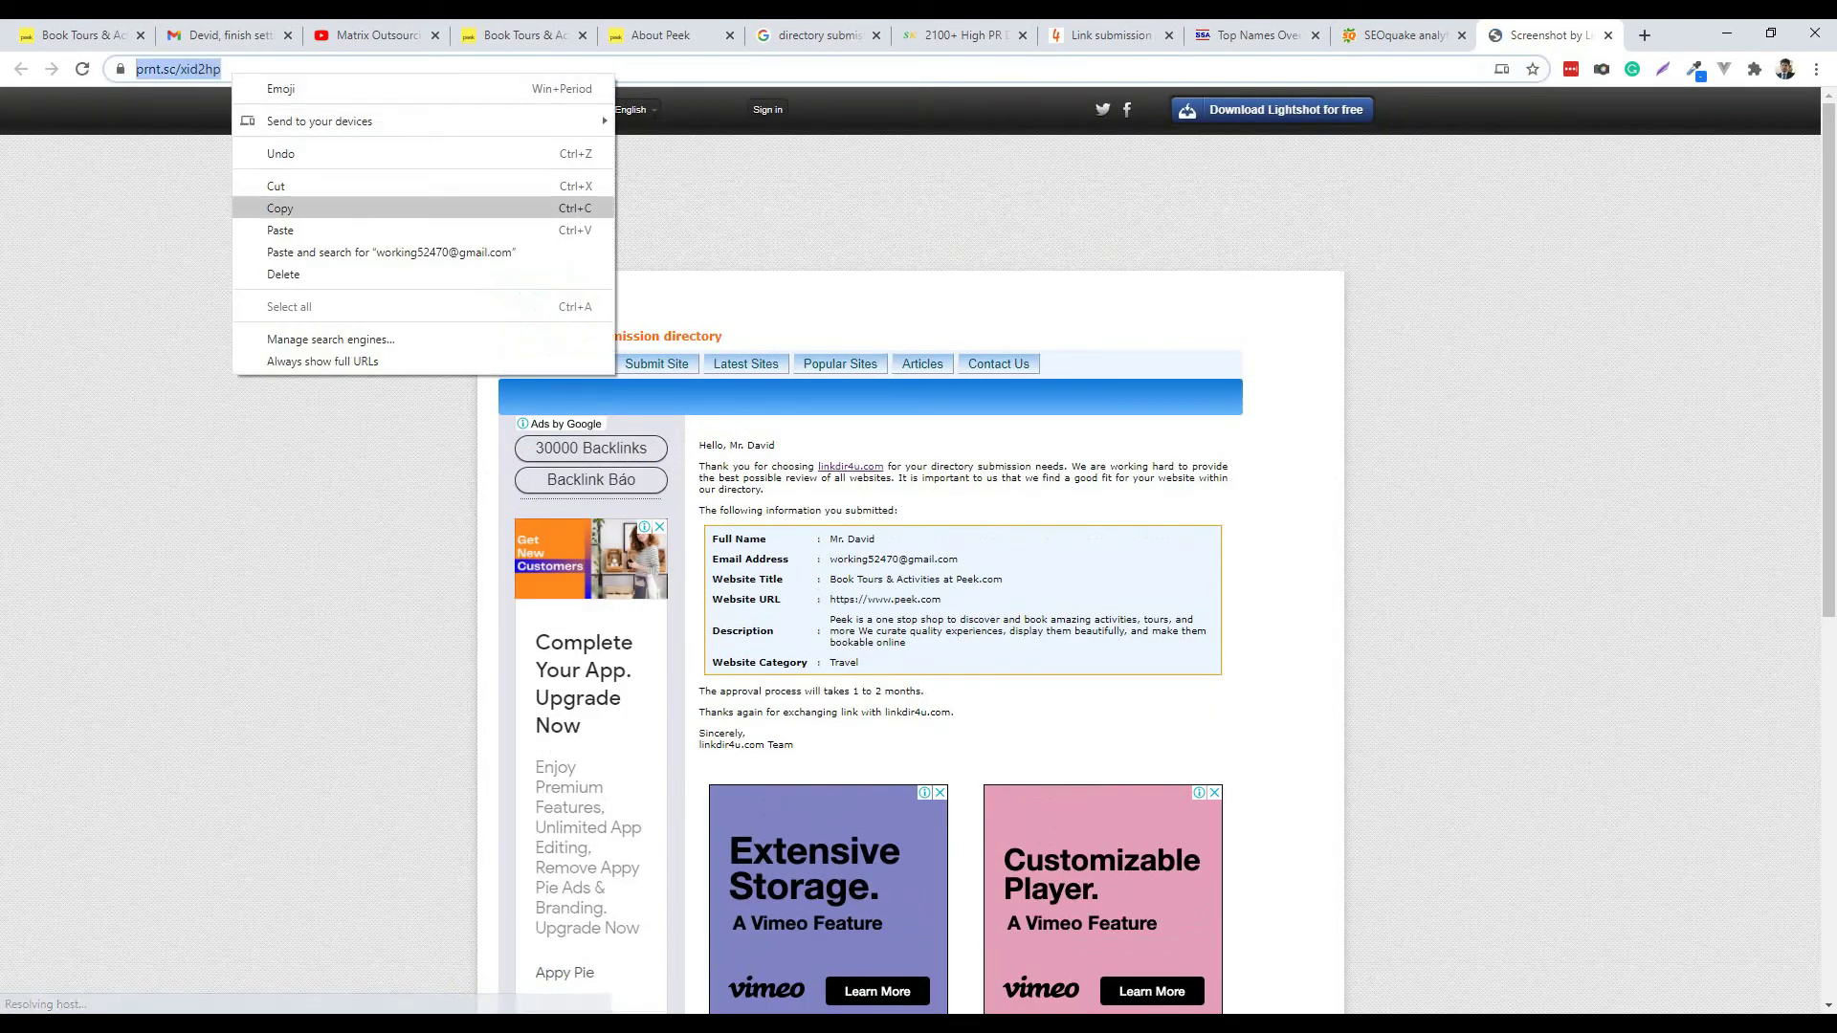
click(287, 207)
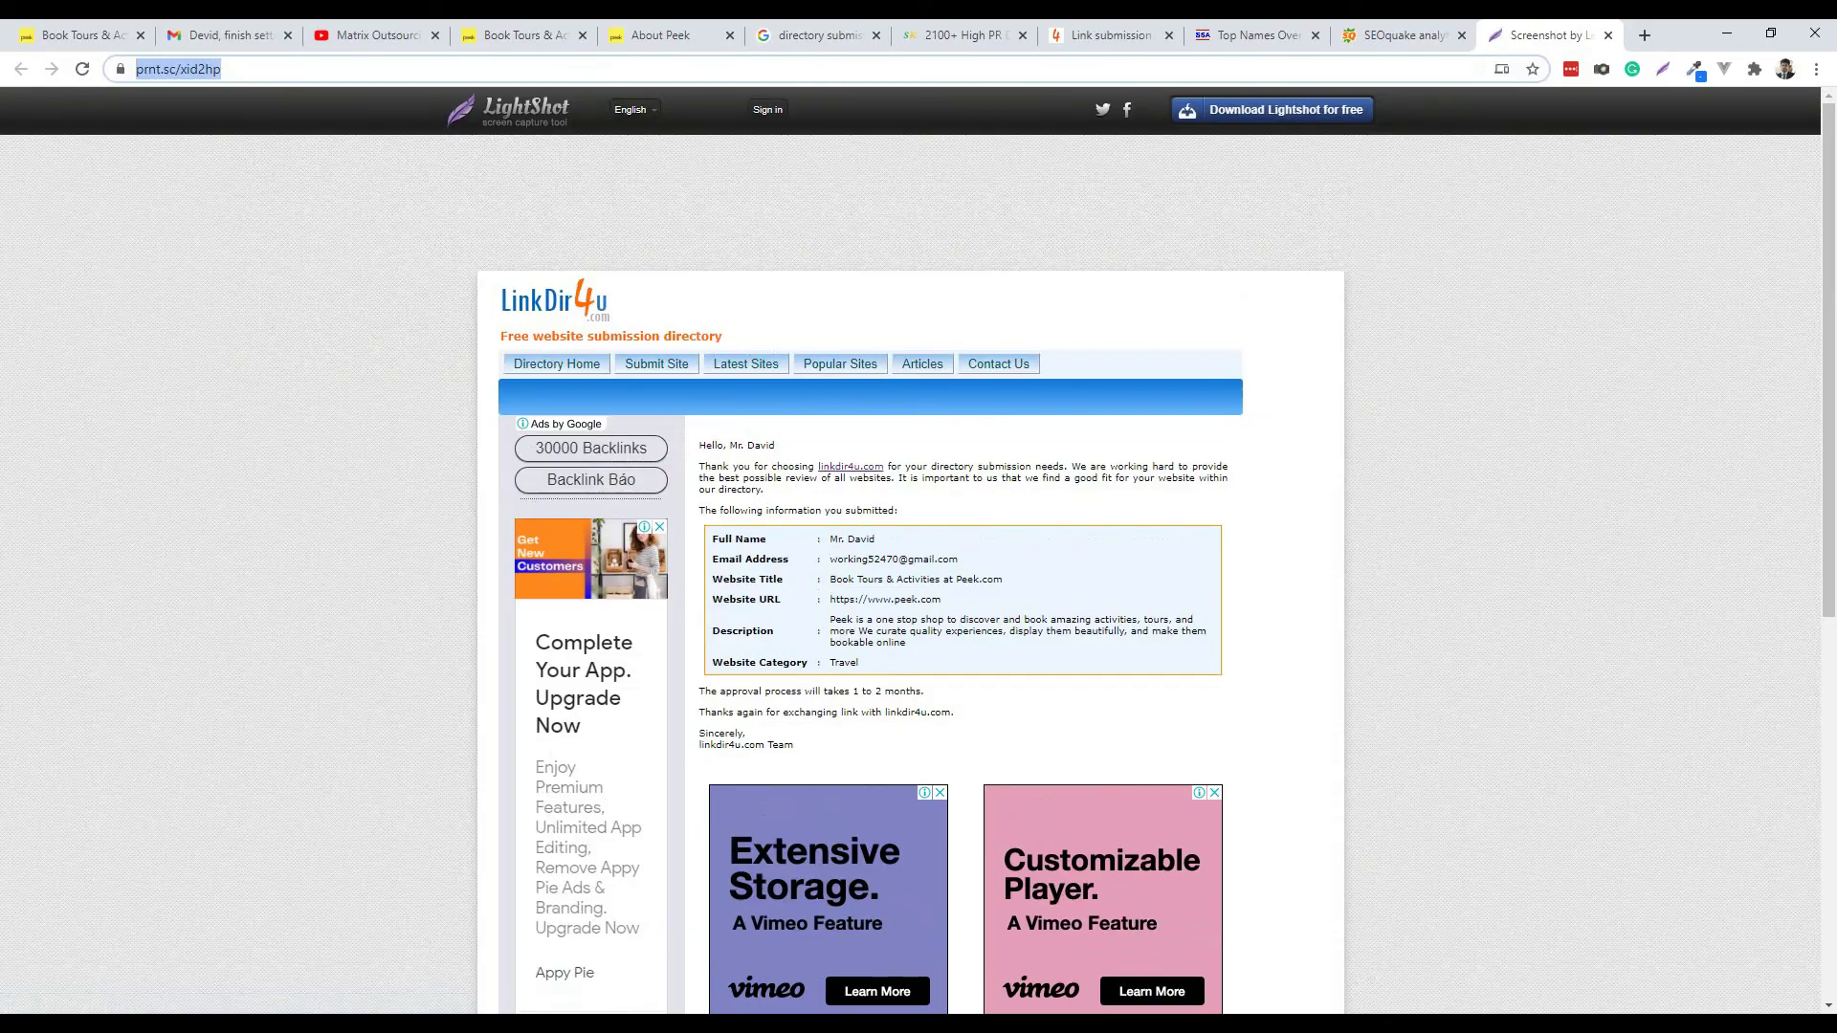
key(alt+Tab)
right_click(881, 254)
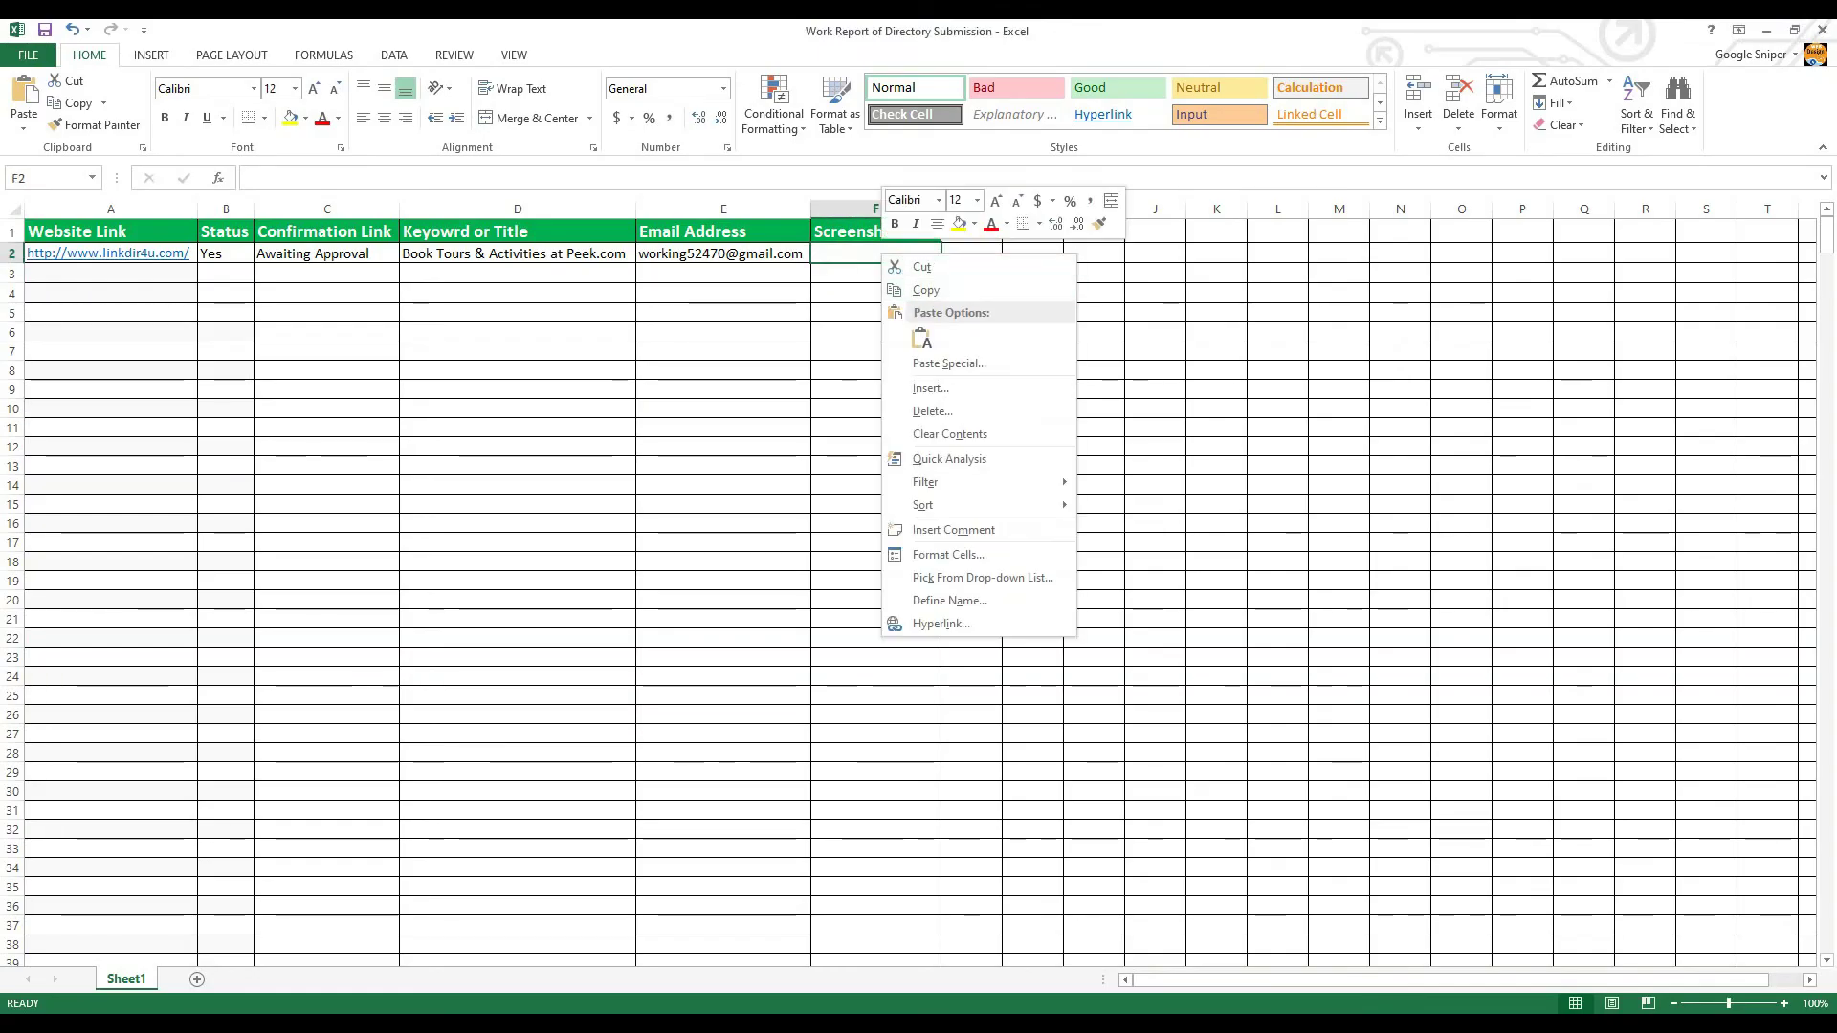
click(921, 337)
drag(941, 209, 957, 208)
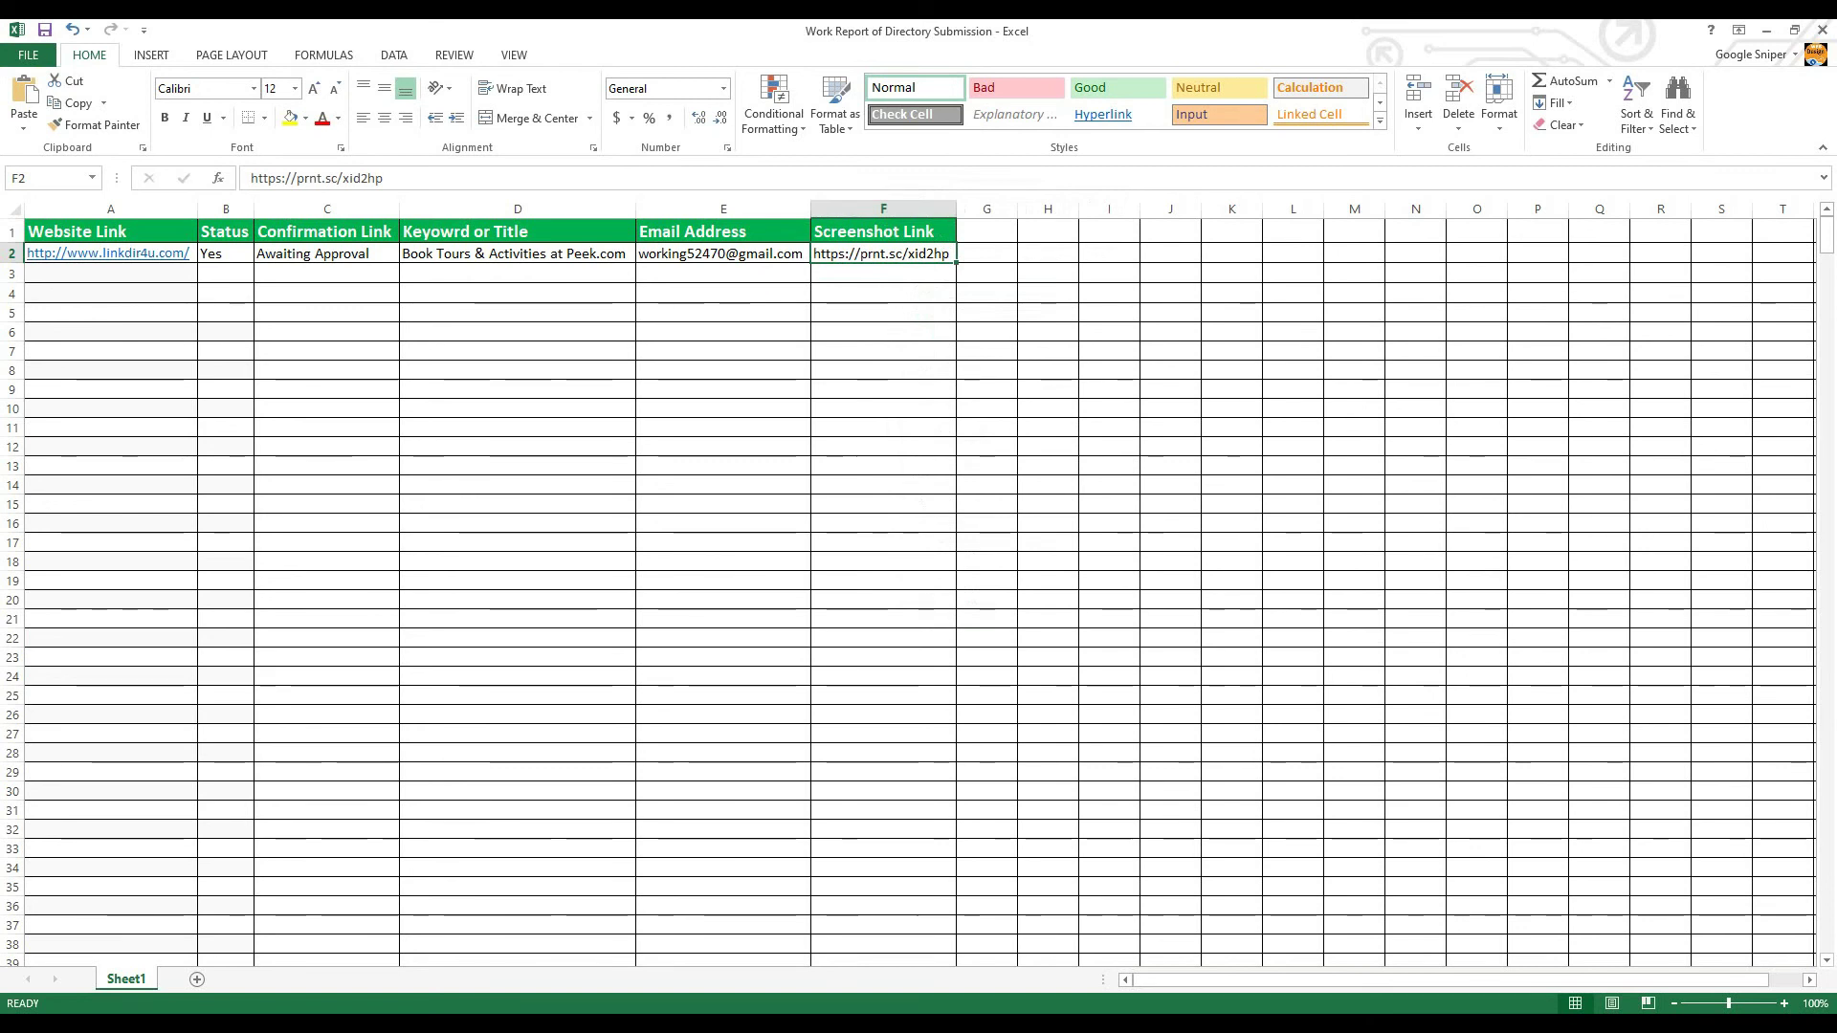
Return to the browser and open celestialdirectory.com from the seokhazana.com directory submission sites list.
key(alt+Tab)
scroll(918, 478, down, 3)
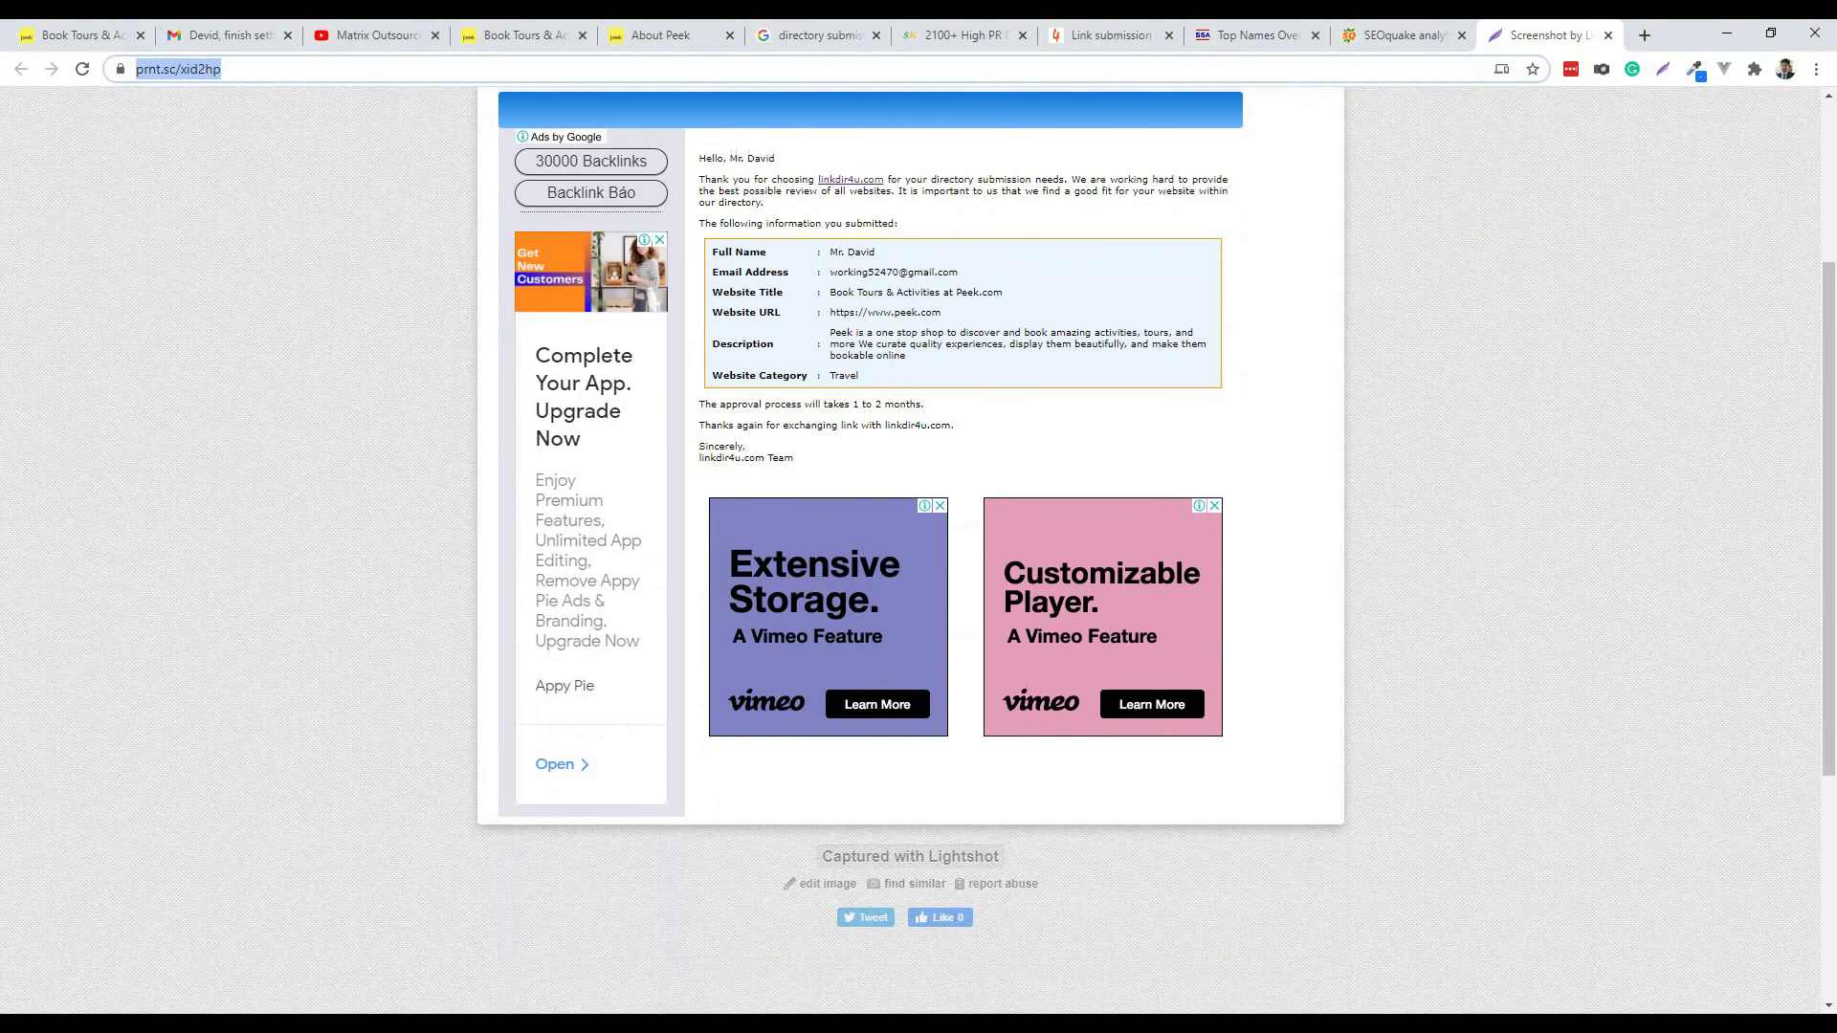
scroll(919, 536, up, 2)
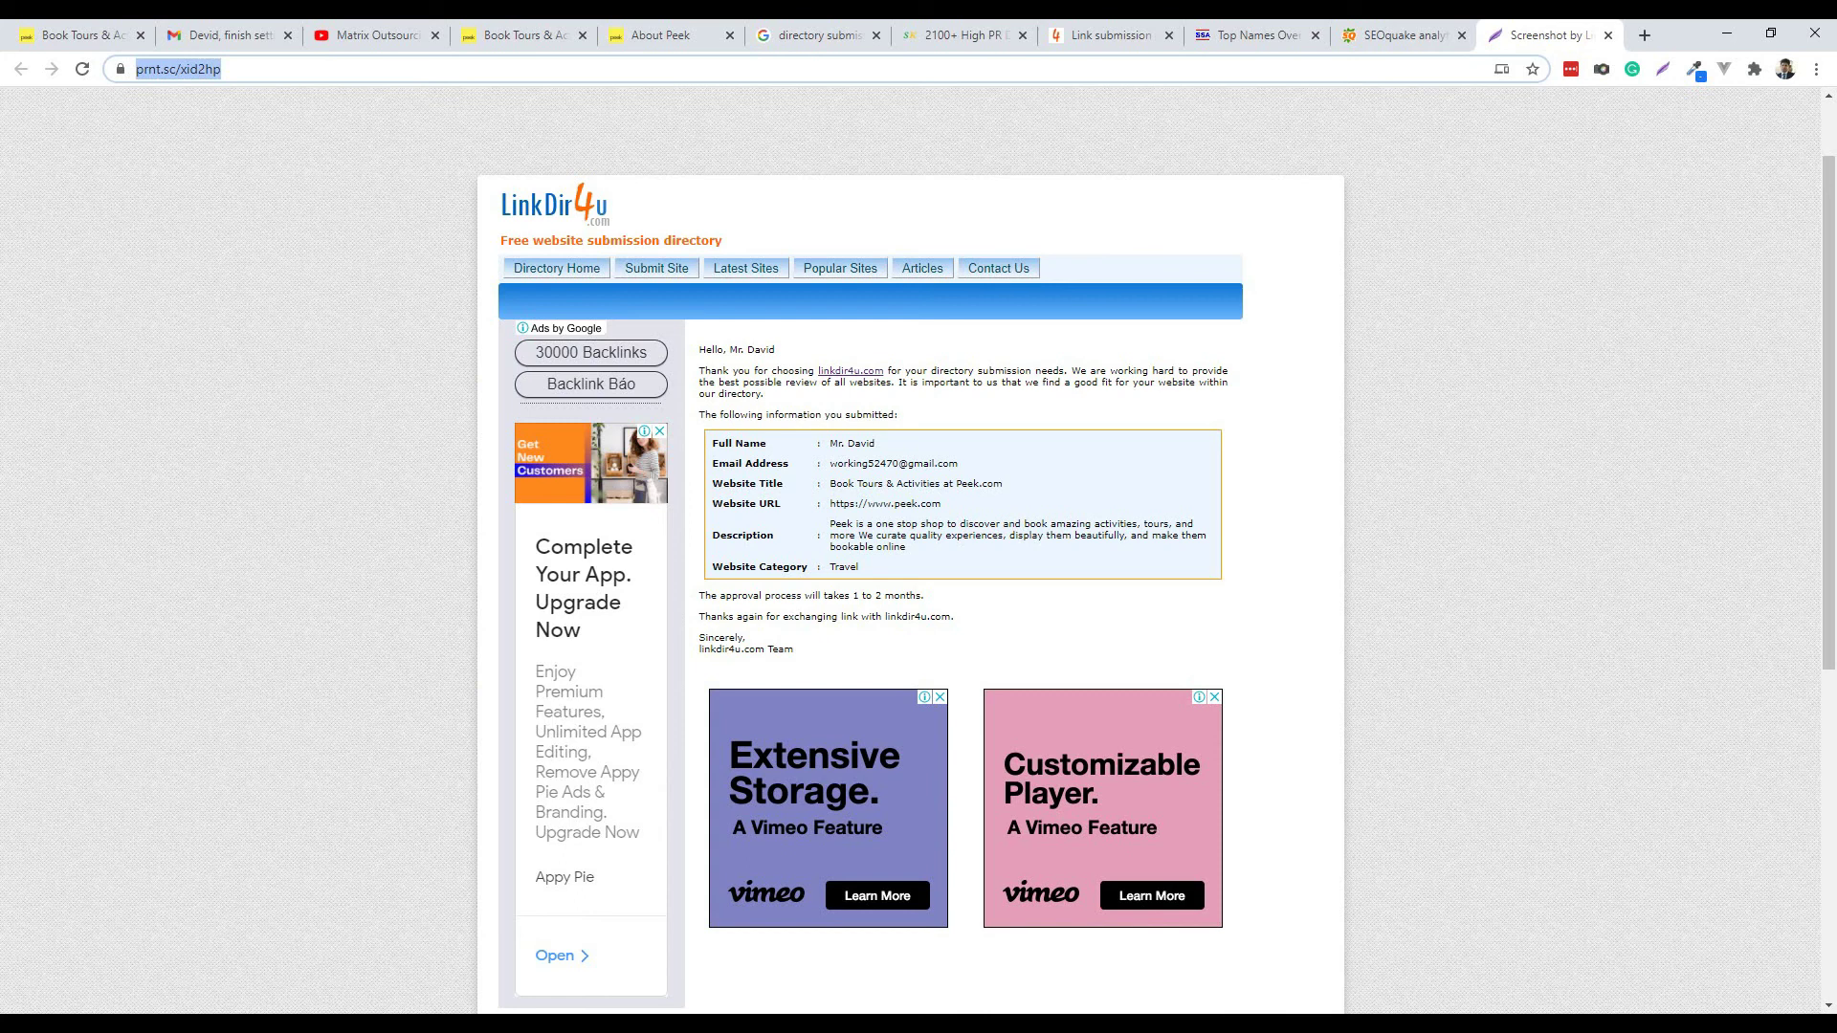
click(962, 36)
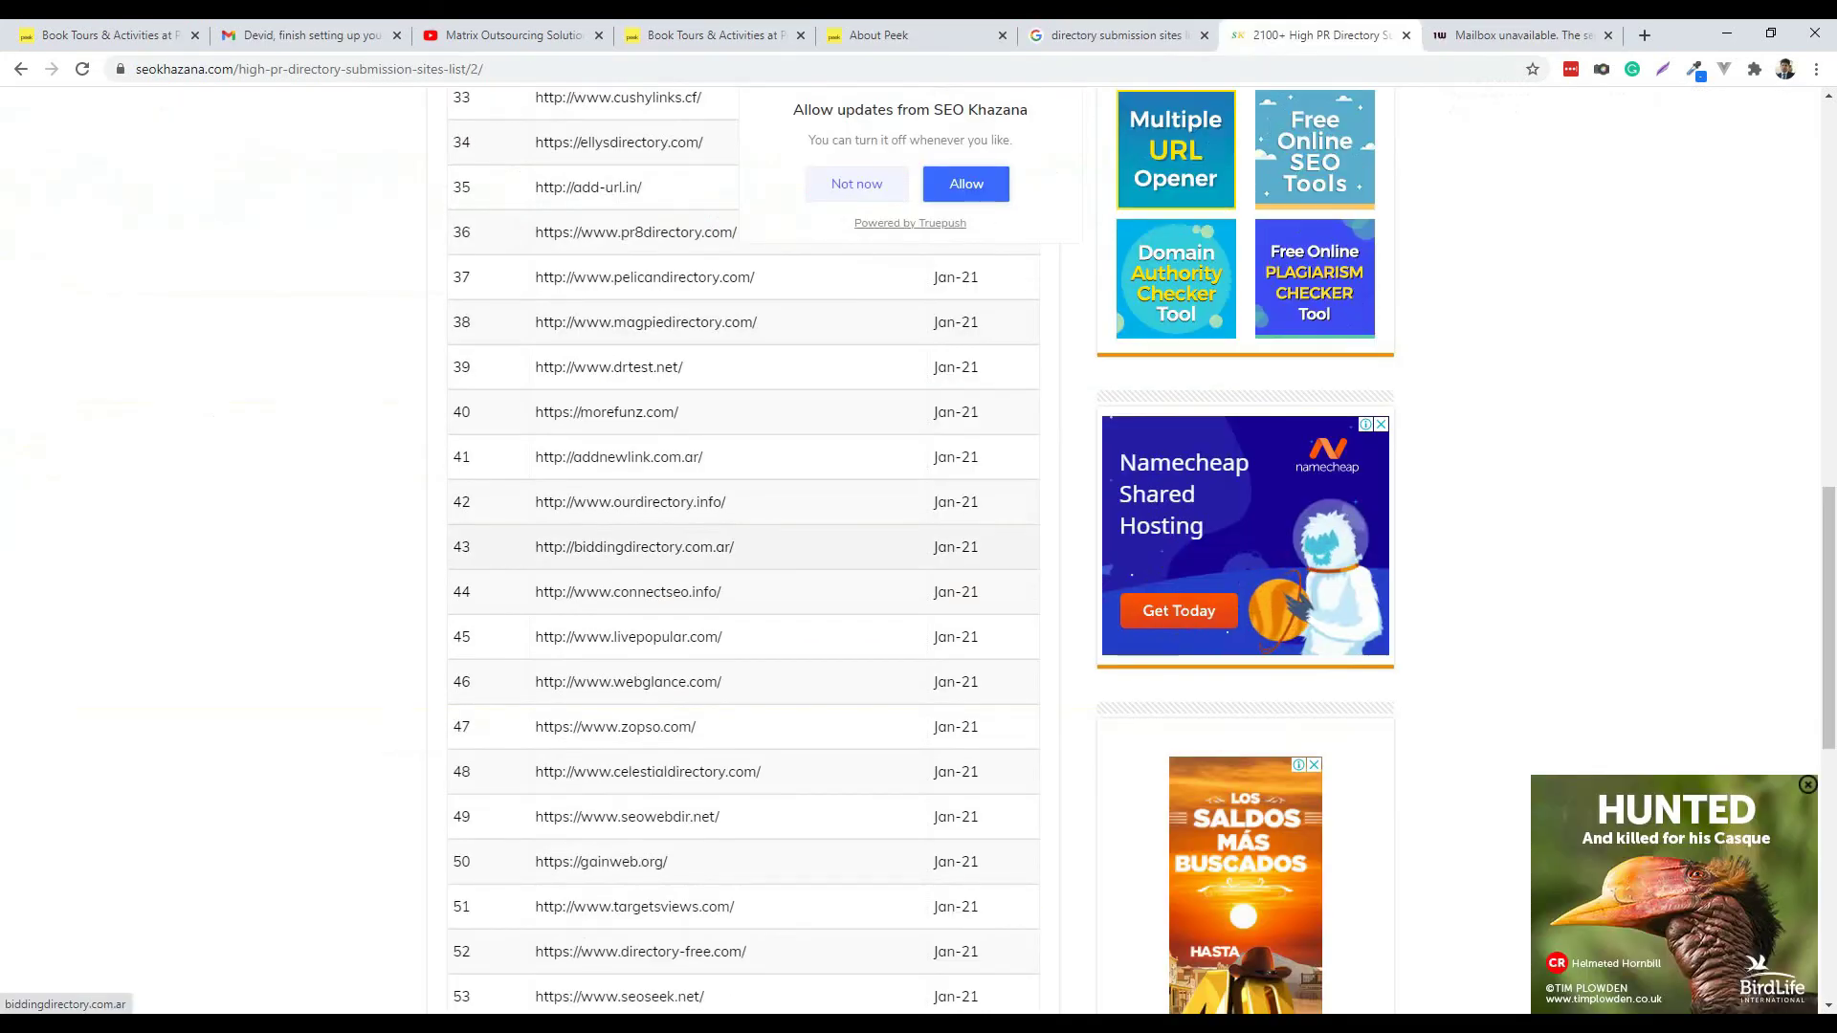
scroll(632, 540, down, 4)
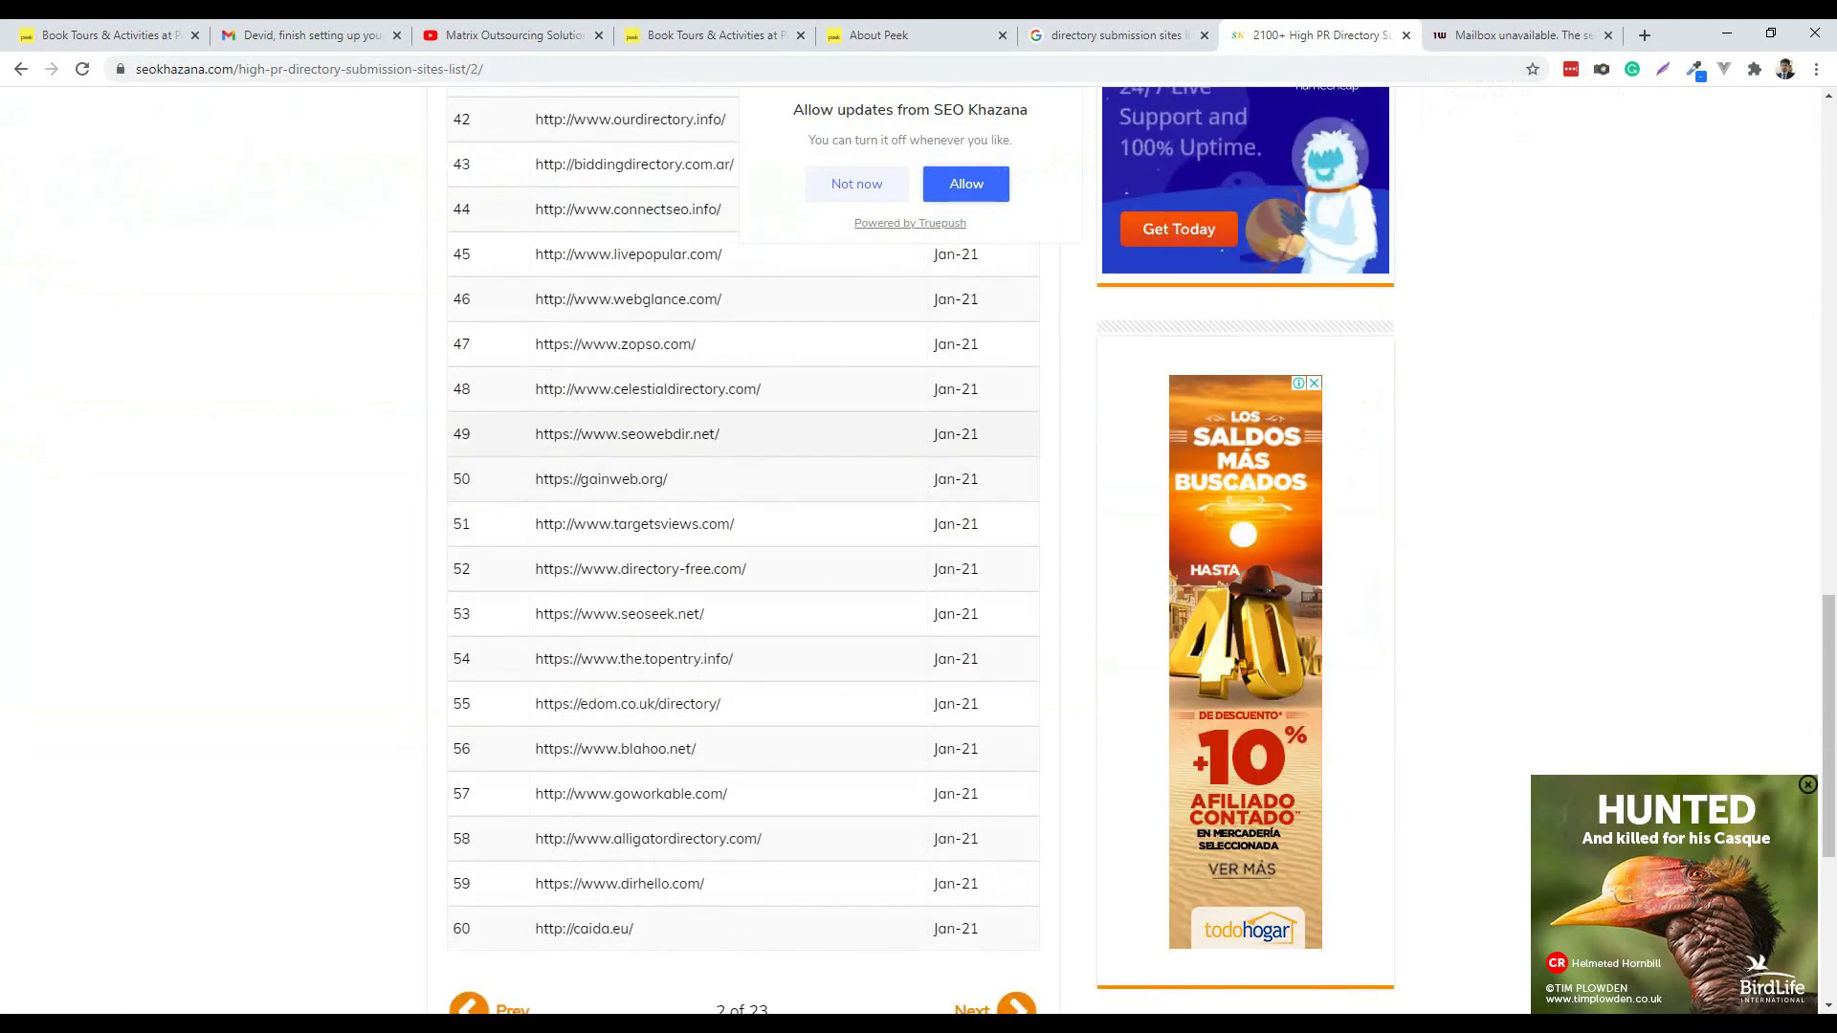
click(648, 388)
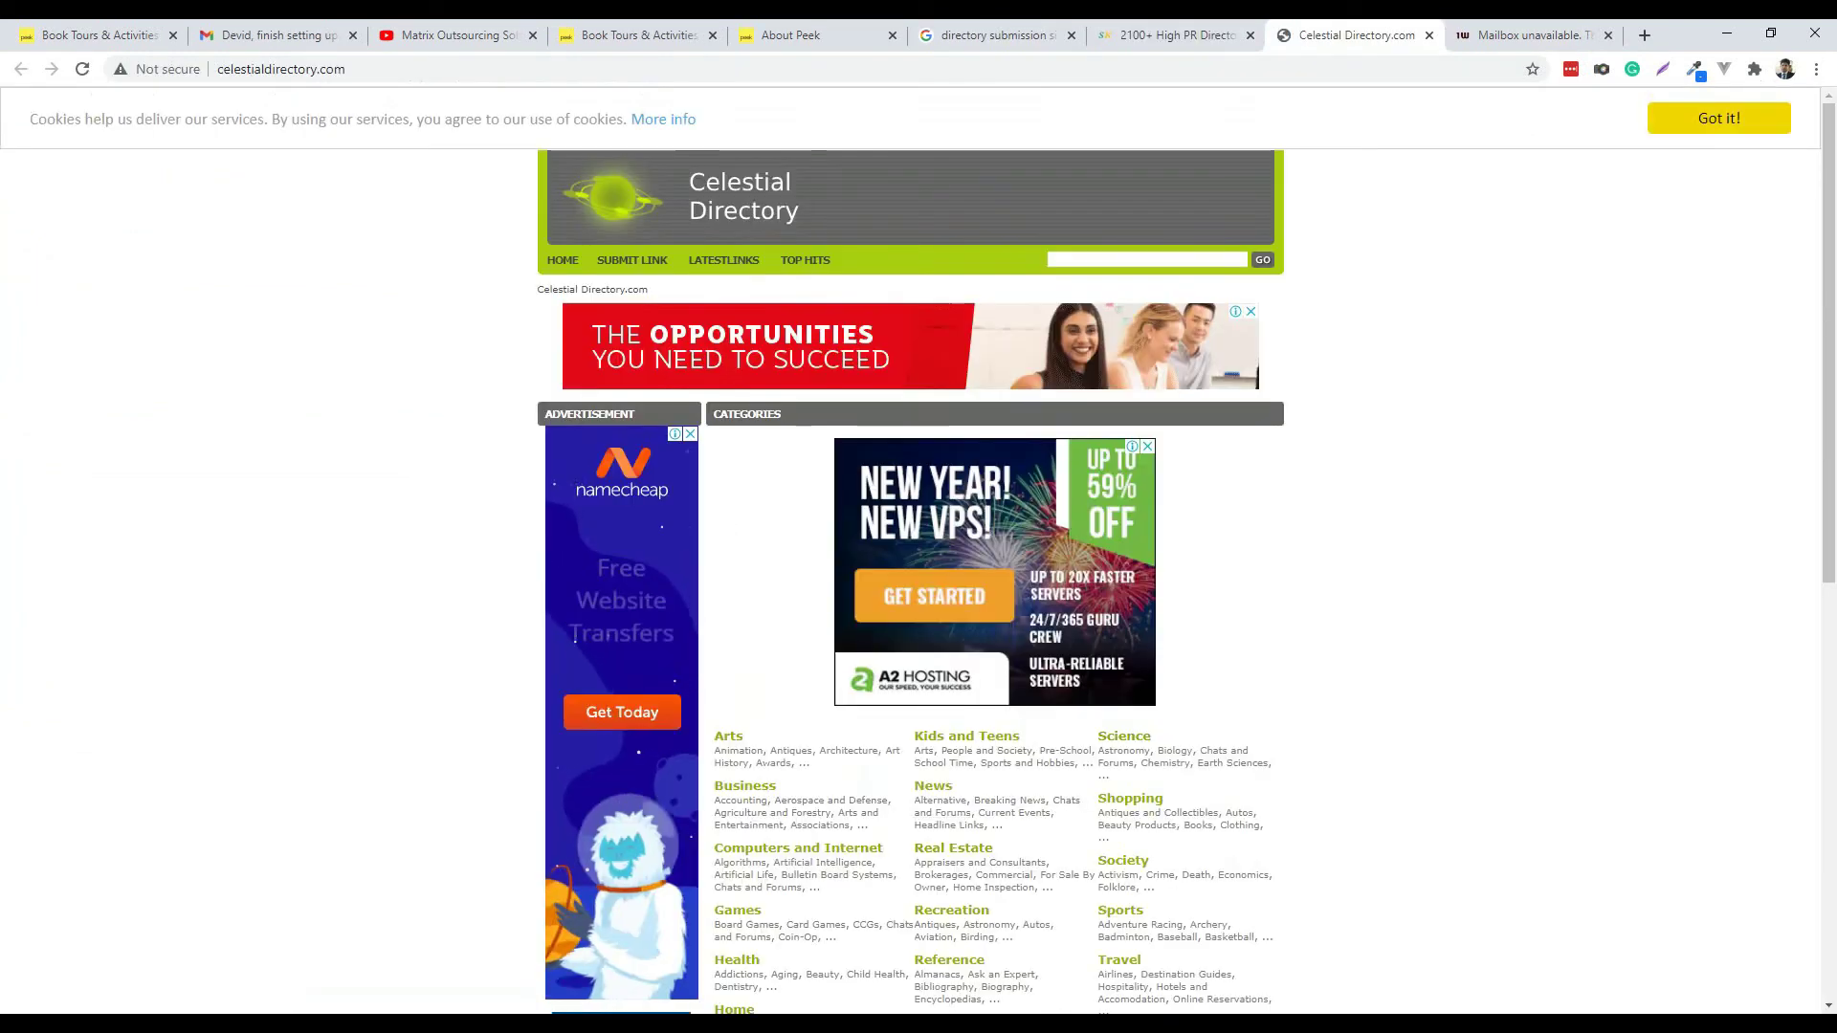
Open the Travel category of Celestial Directory and bring up its link submission form.
scroll(909, 574, down, 3)
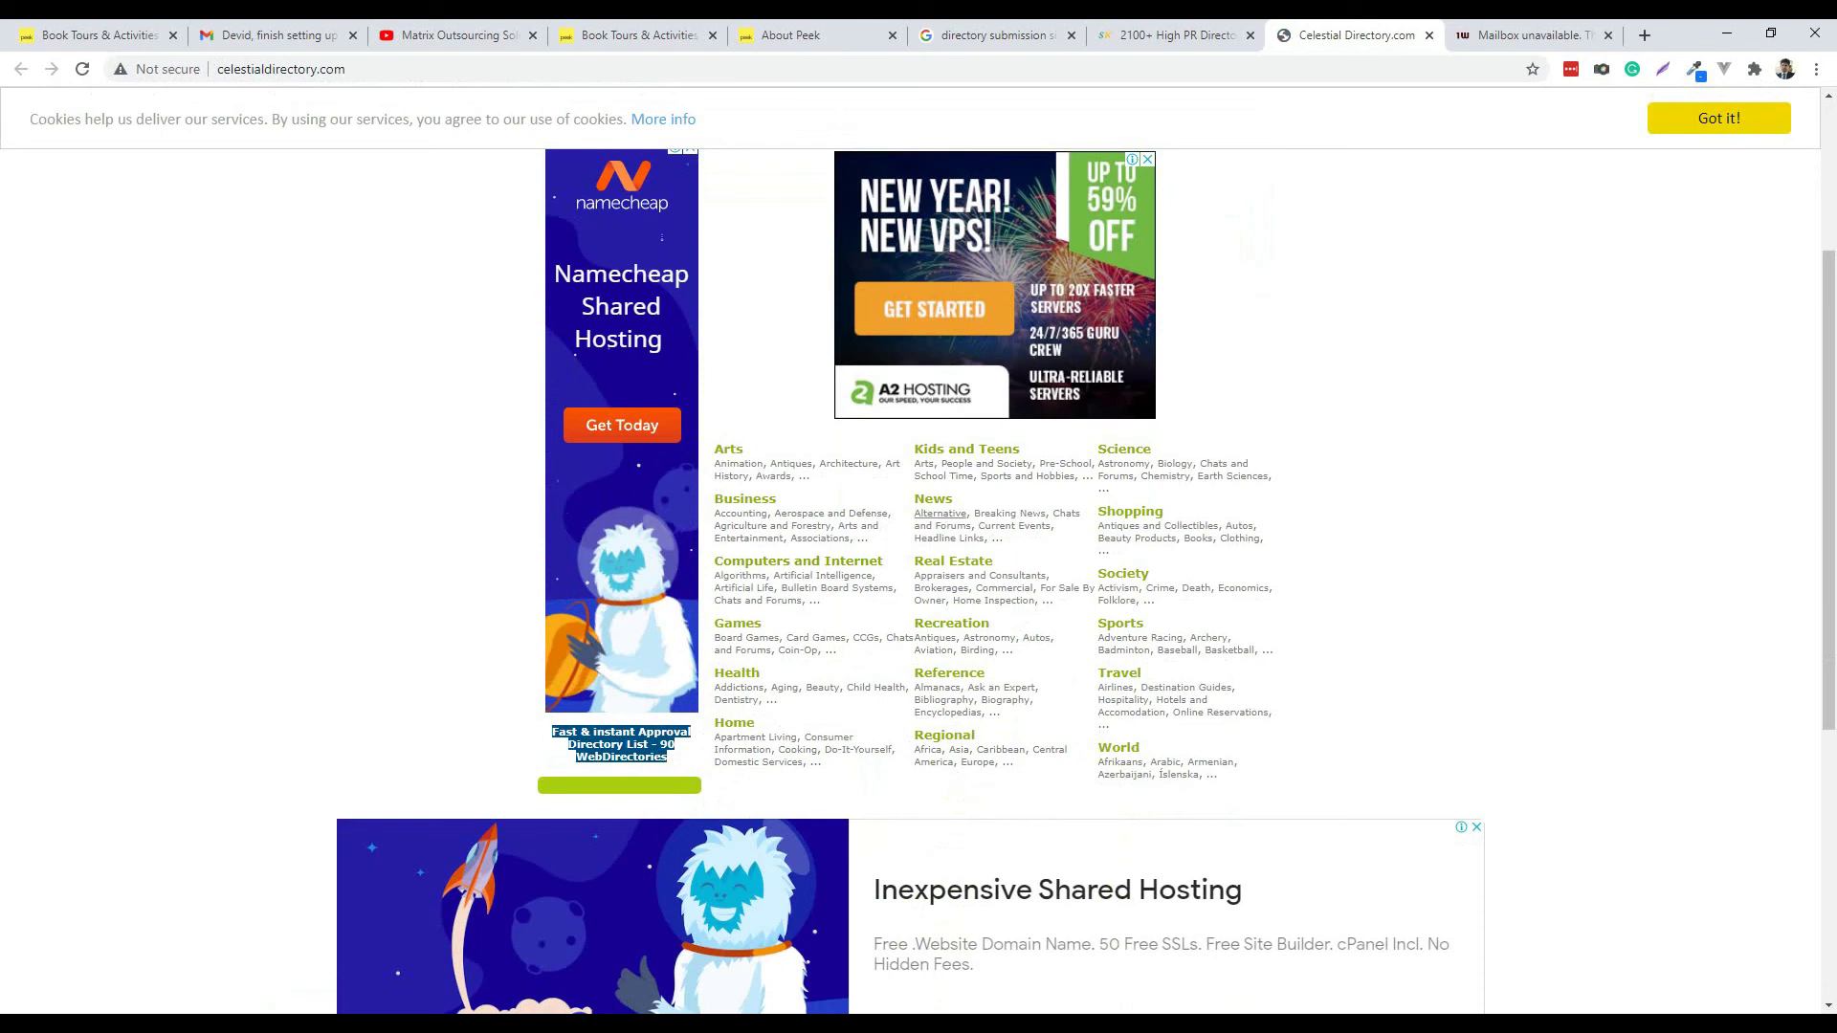
click(1120, 673)
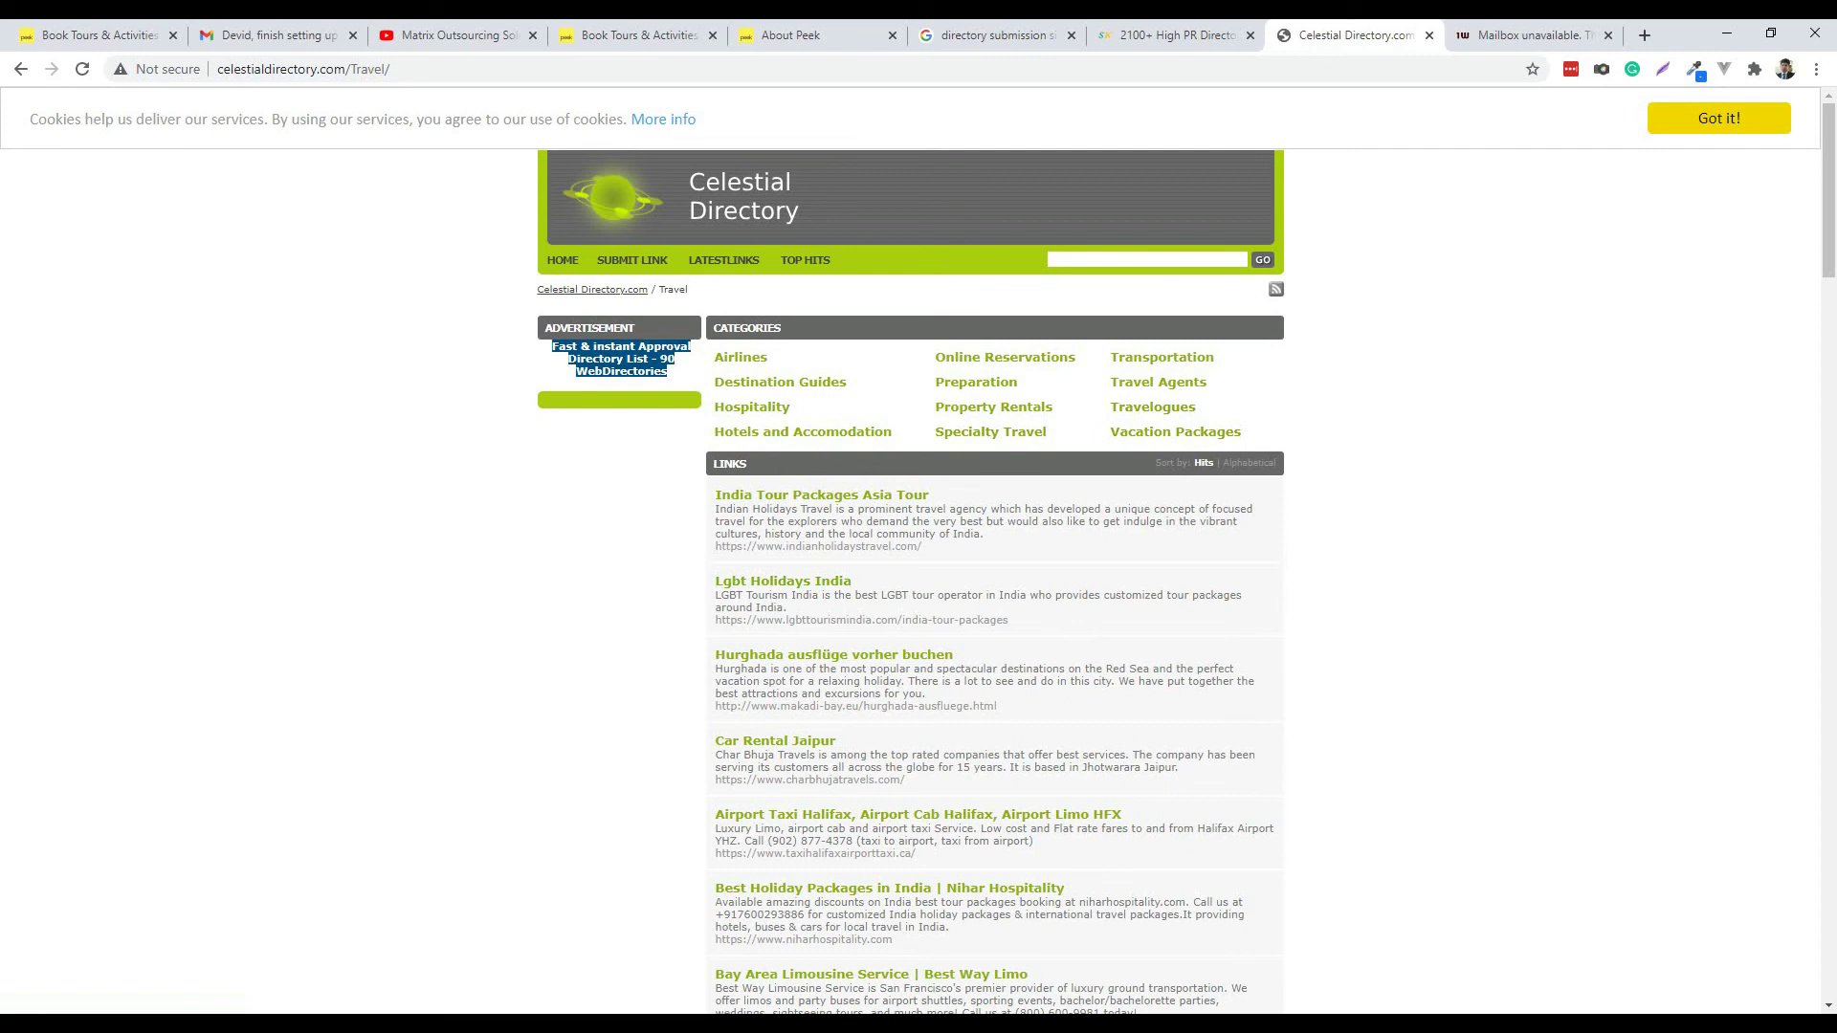
scroll(918, 574, down, 3)
scroll(918, 574, up, 3)
click(632, 260)
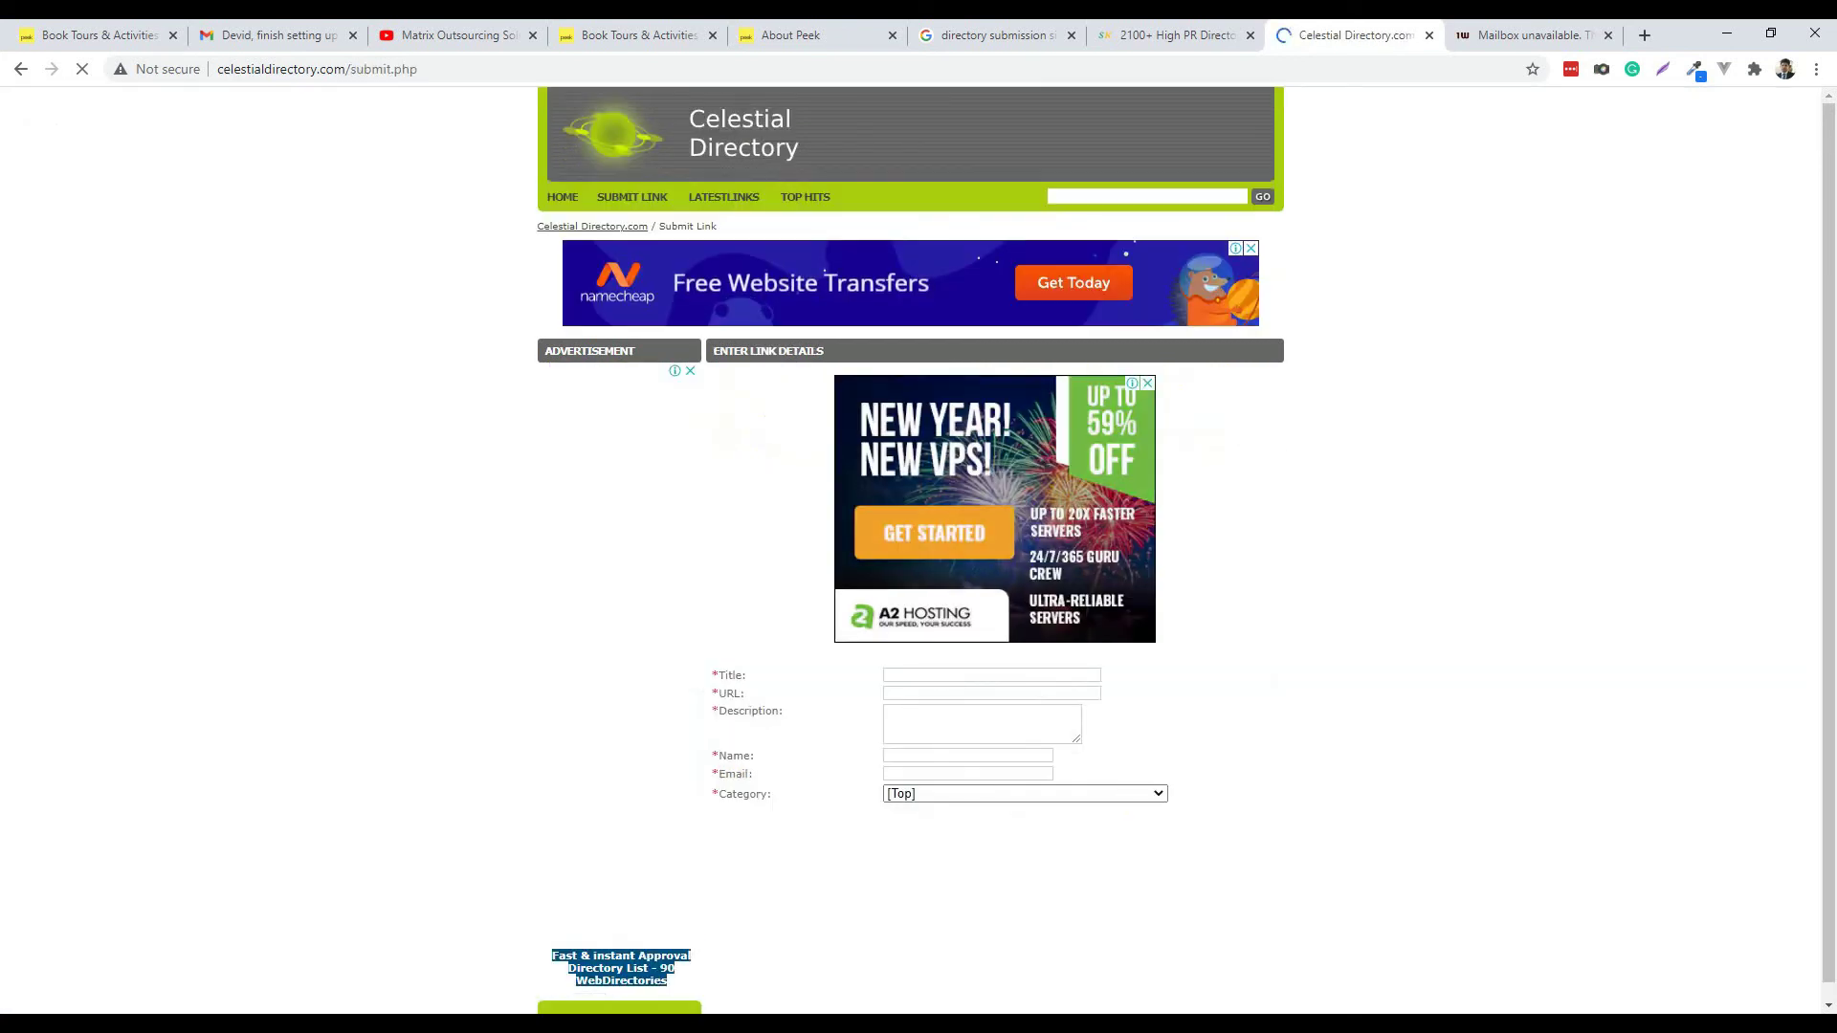
scroll(995, 411, down, 2)
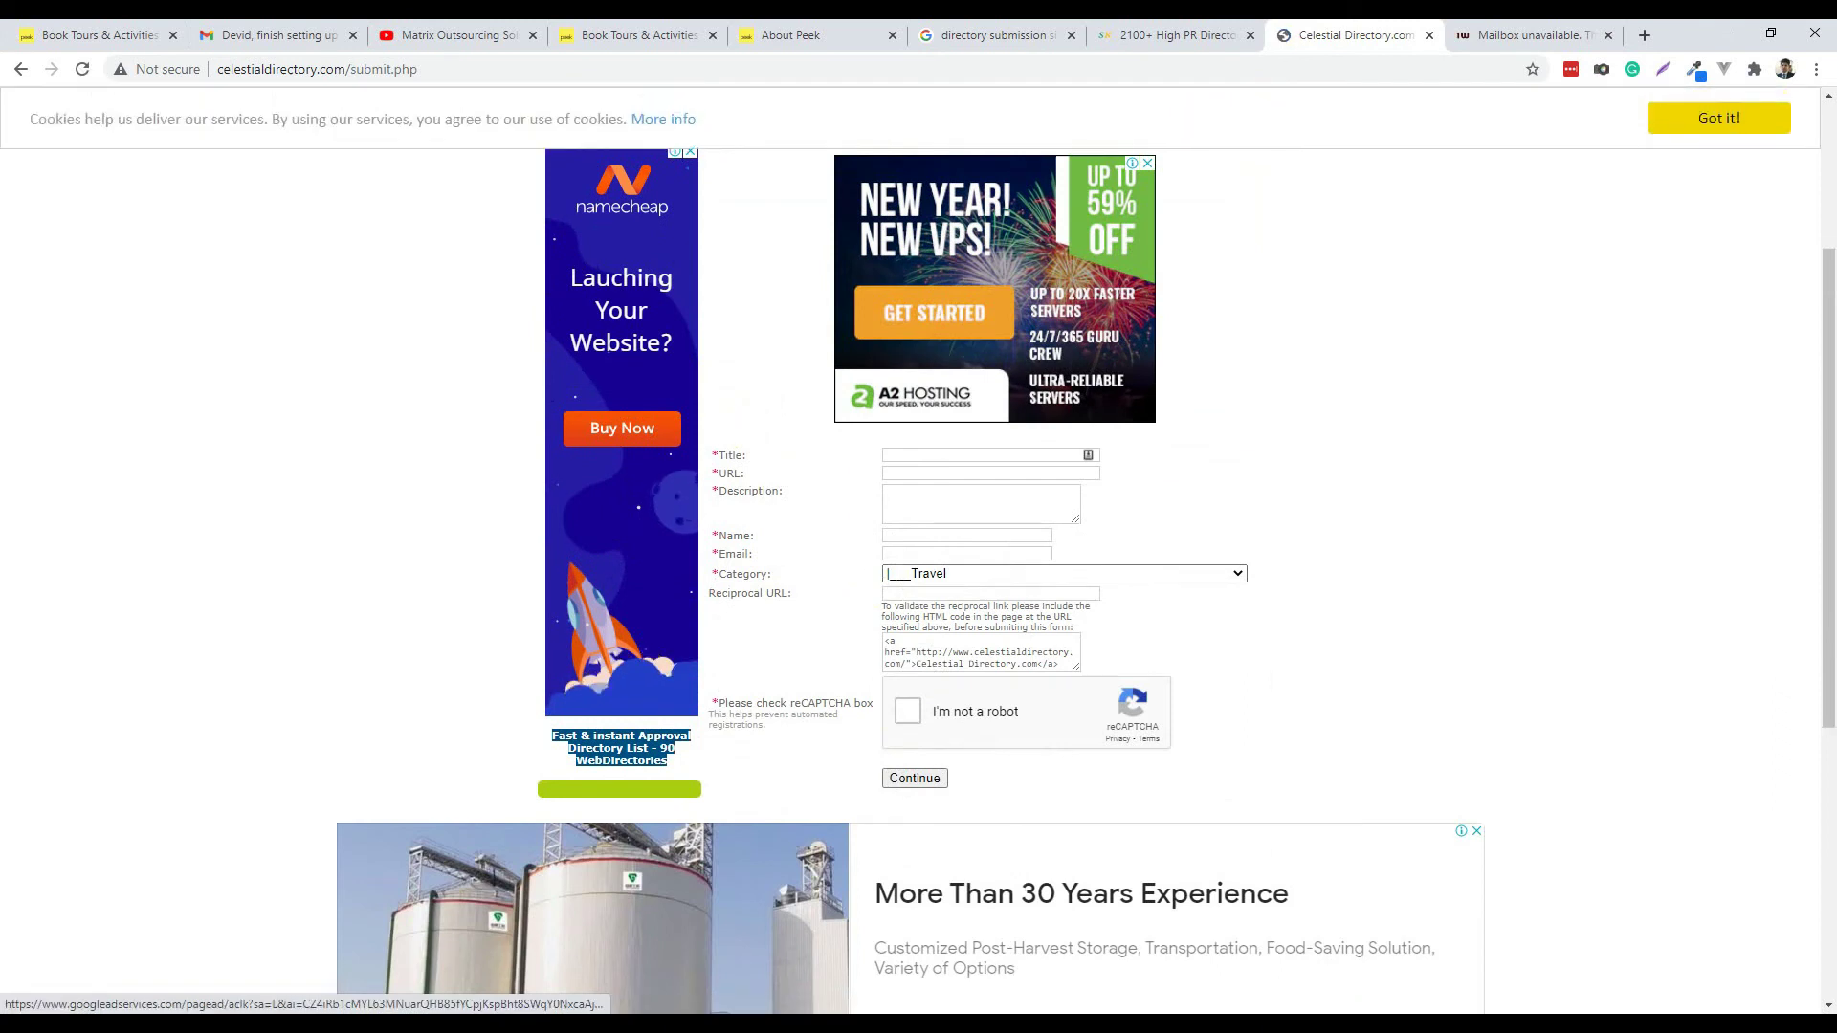
double_click(980, 455)
click(980, 486)
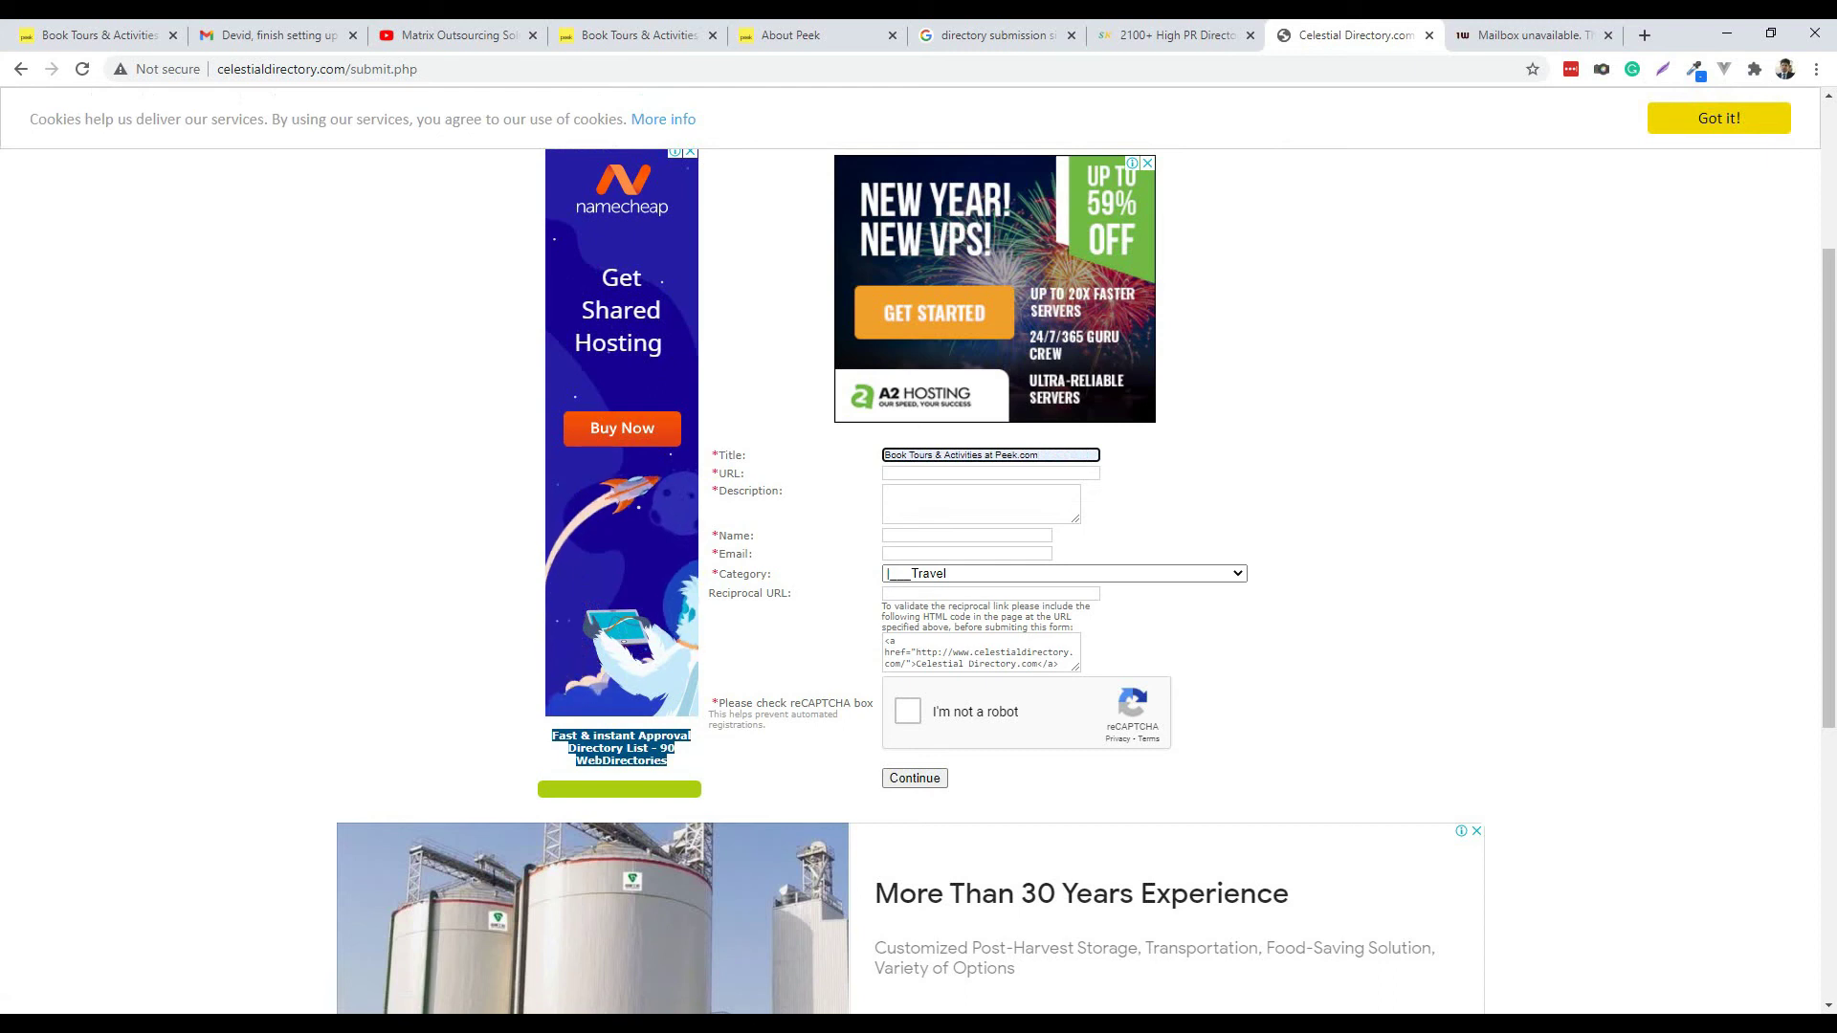
double_click(980, 472)
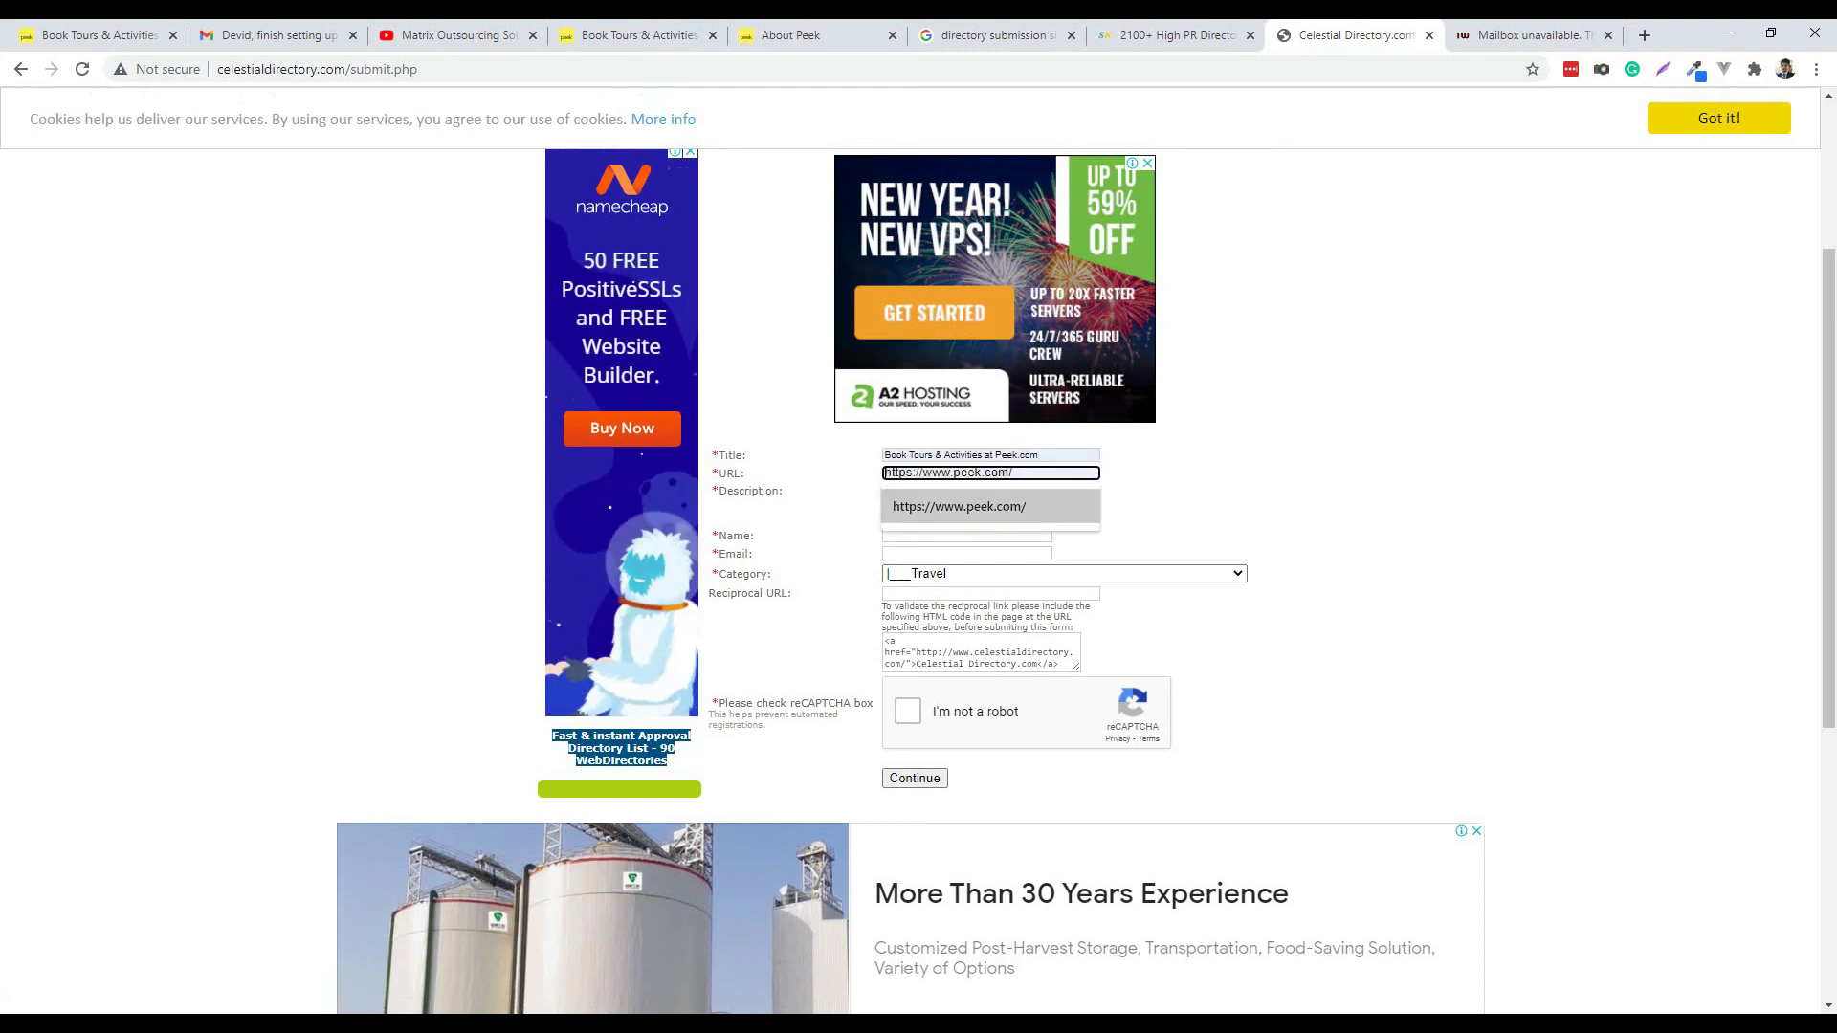
key(Return)
Copy the Peek description from the Word document into the submission form's Description field.
click(980, 503)
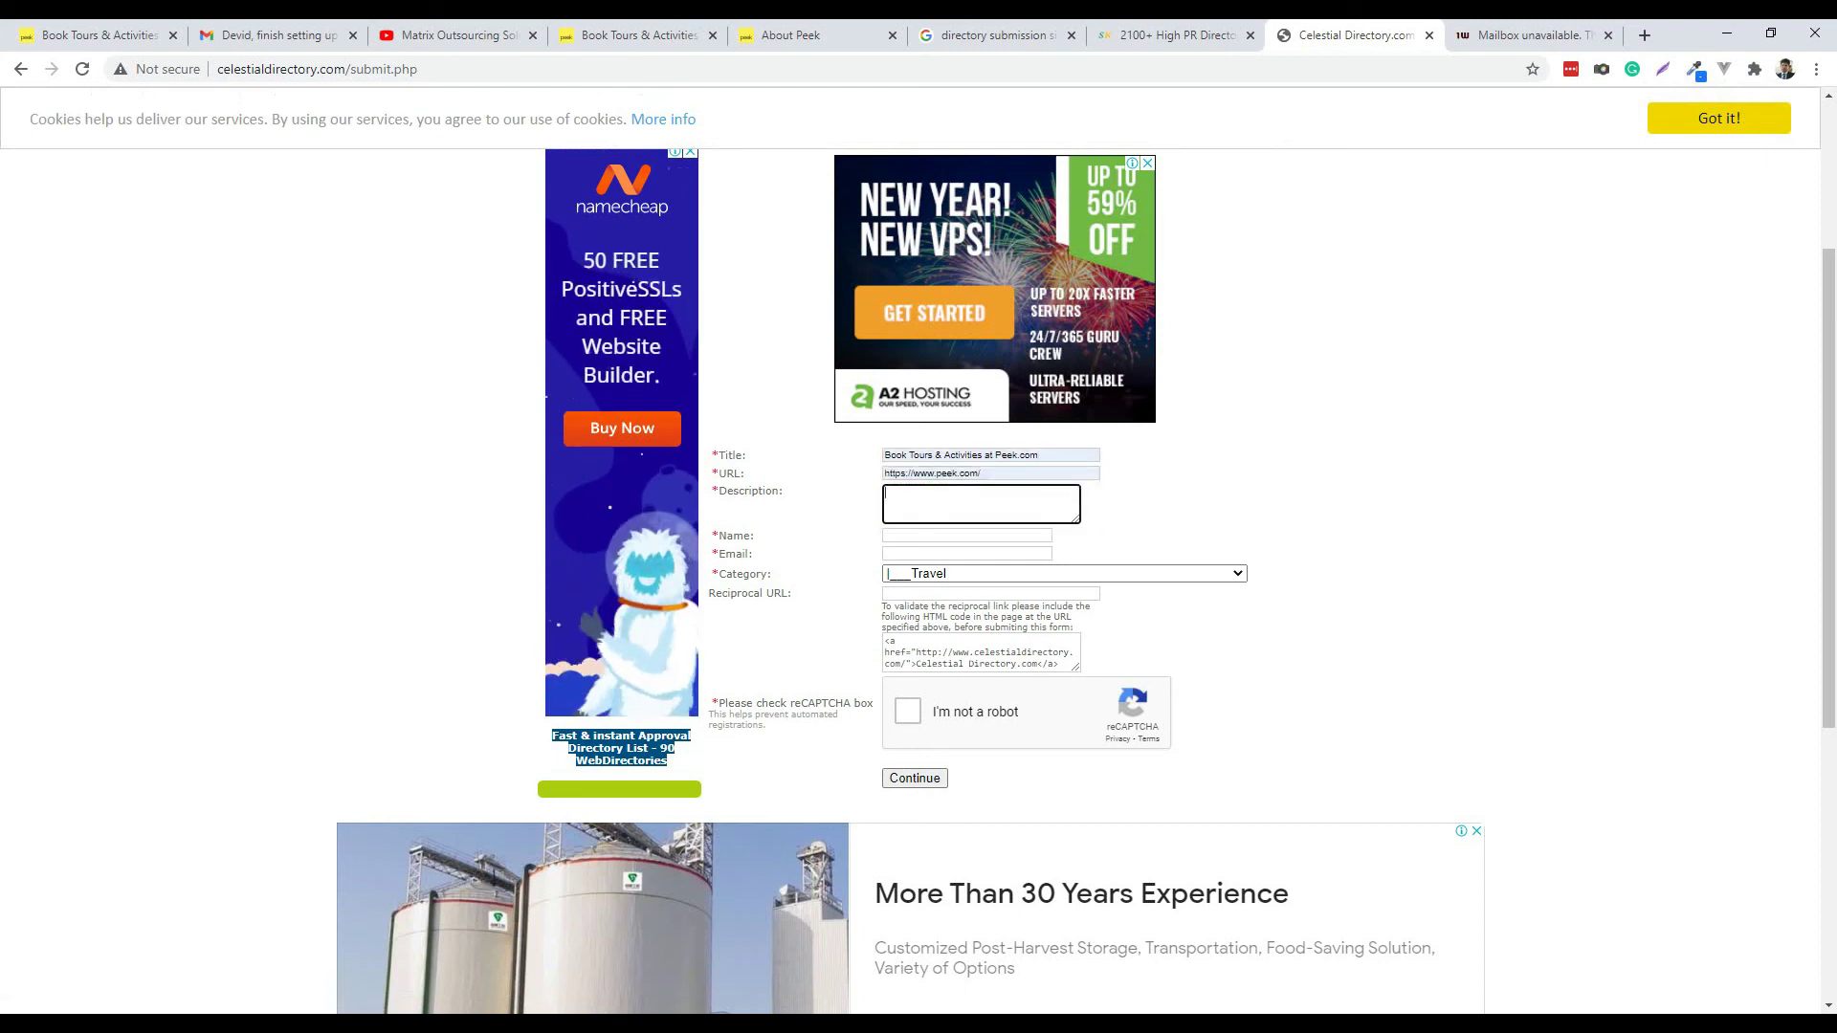
key(alt+Tab)
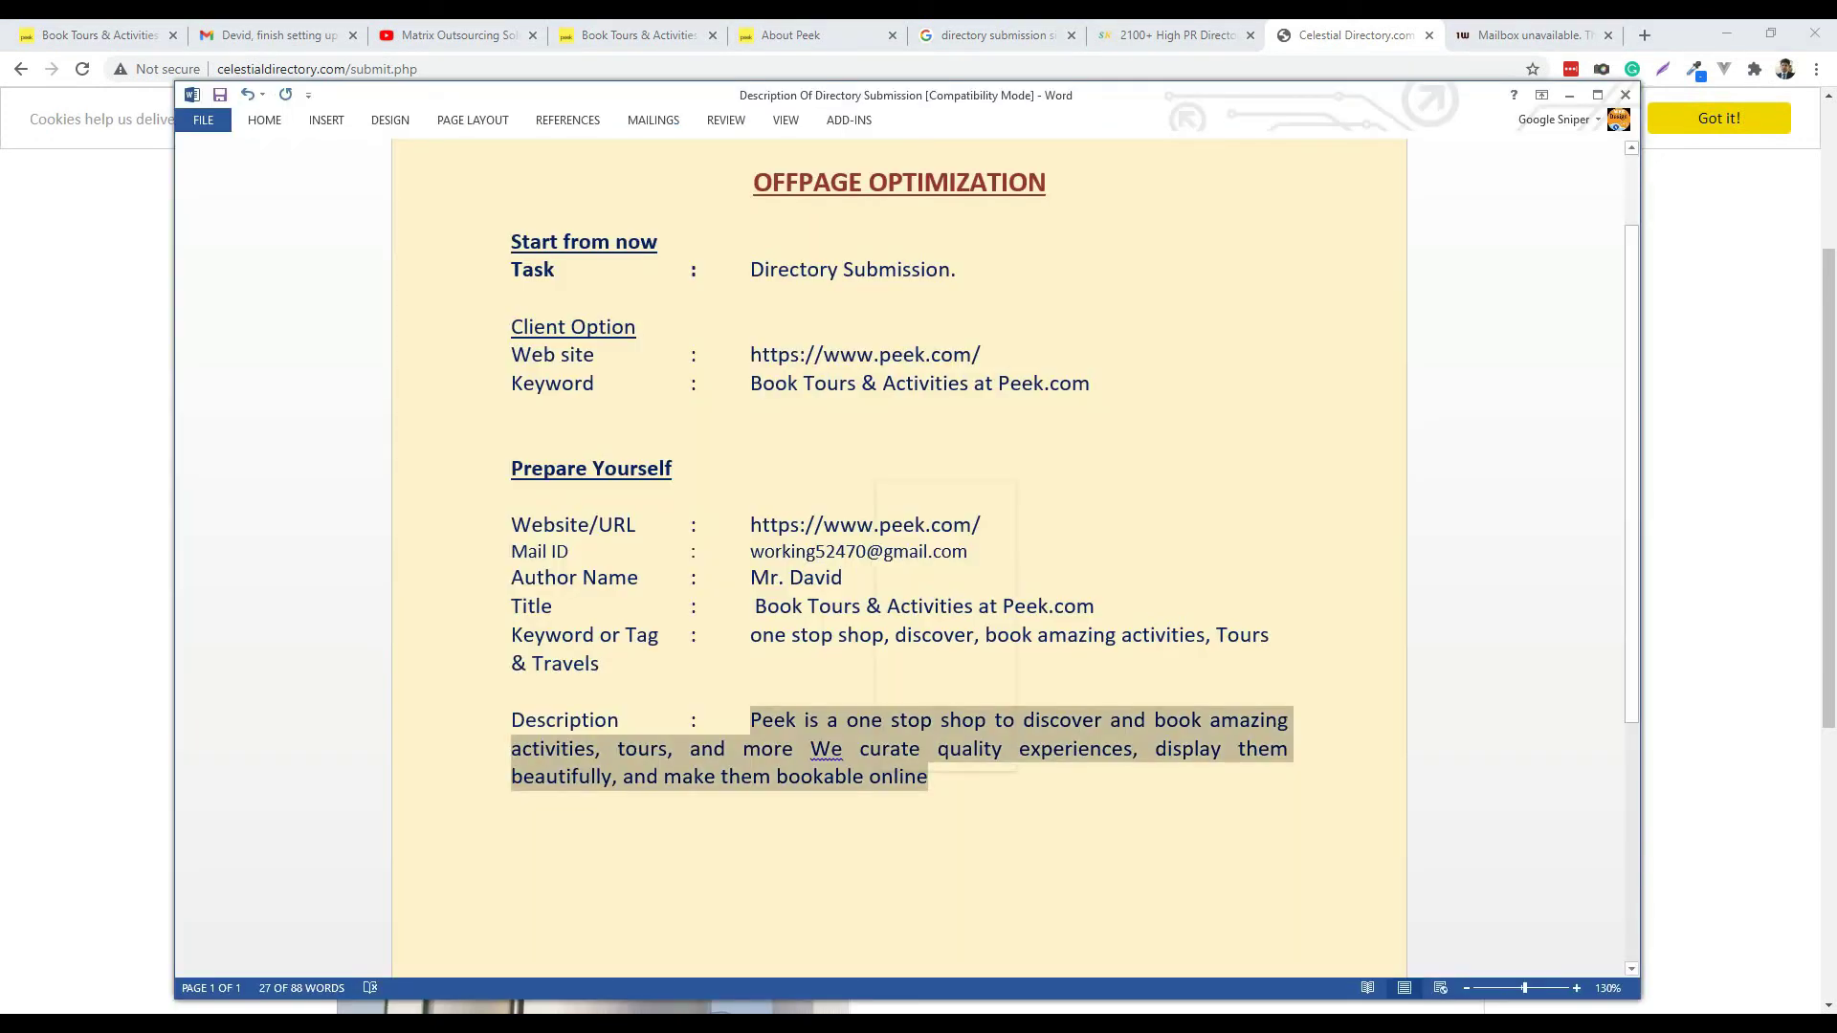
right_click(874, 481)
click(904, 517)
key(alt+Tab)
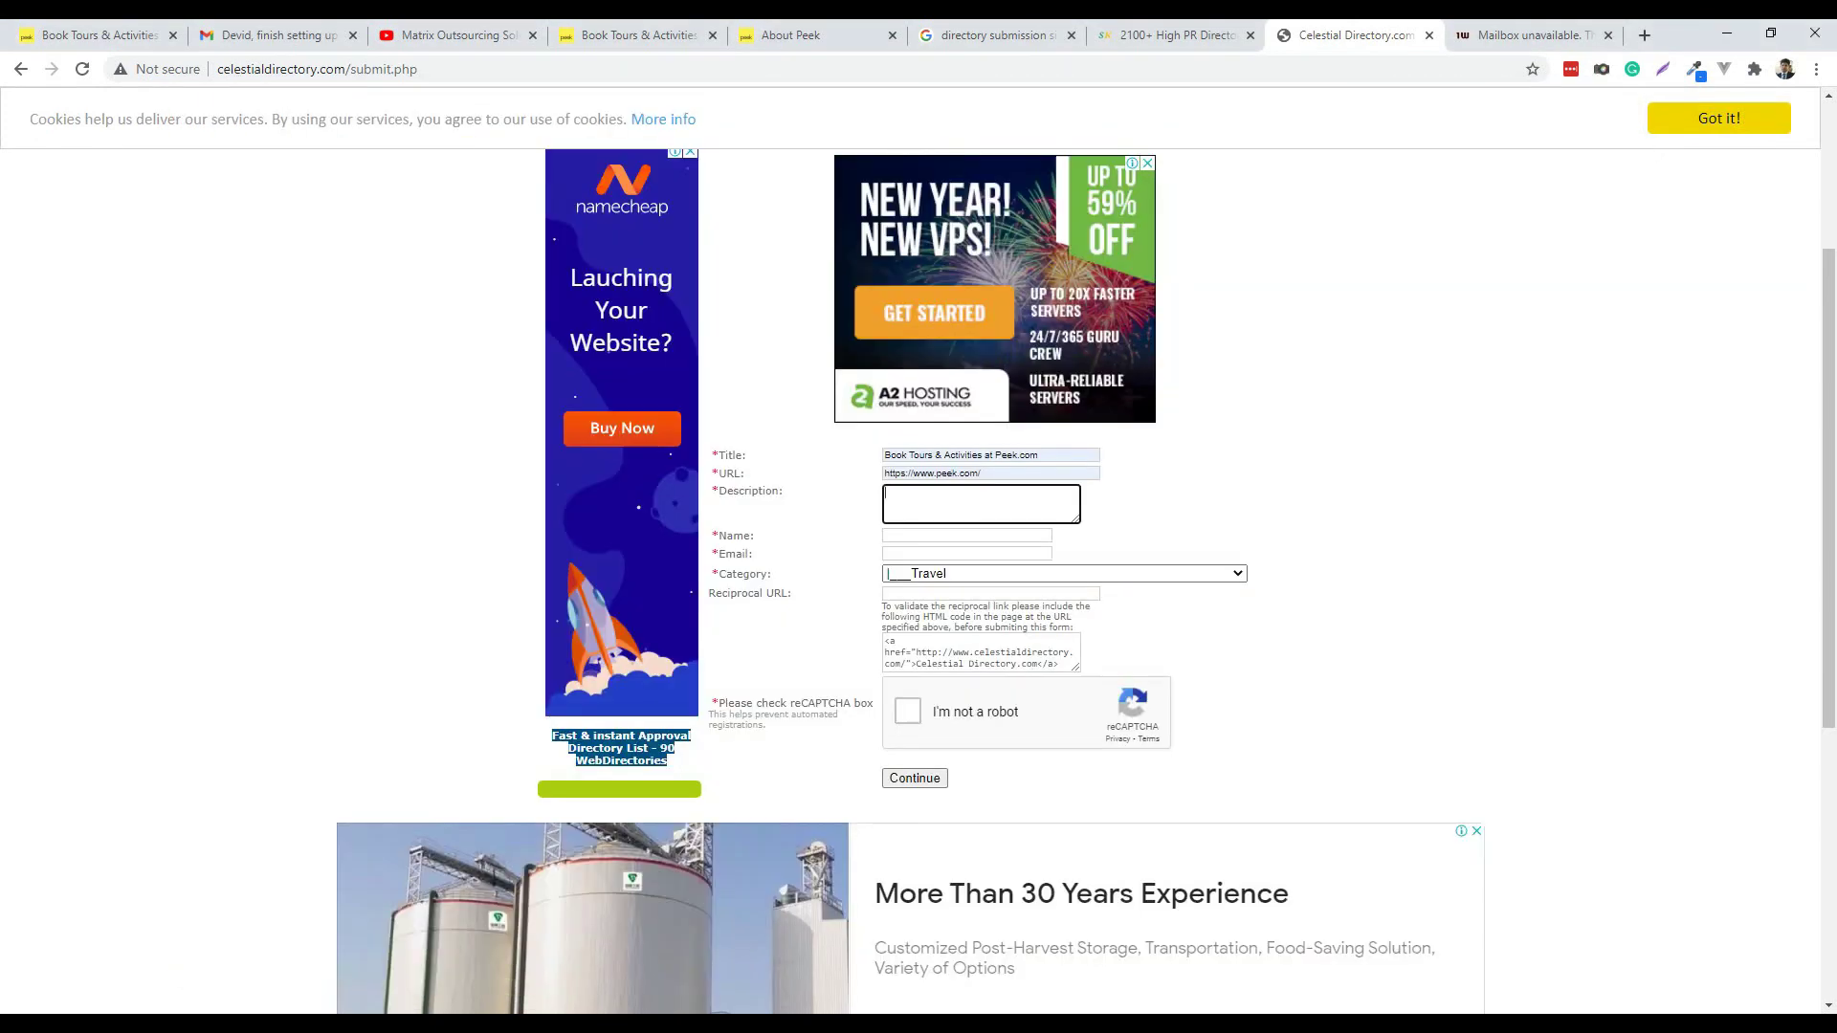
right_click(945, 517)
click(985, 662)
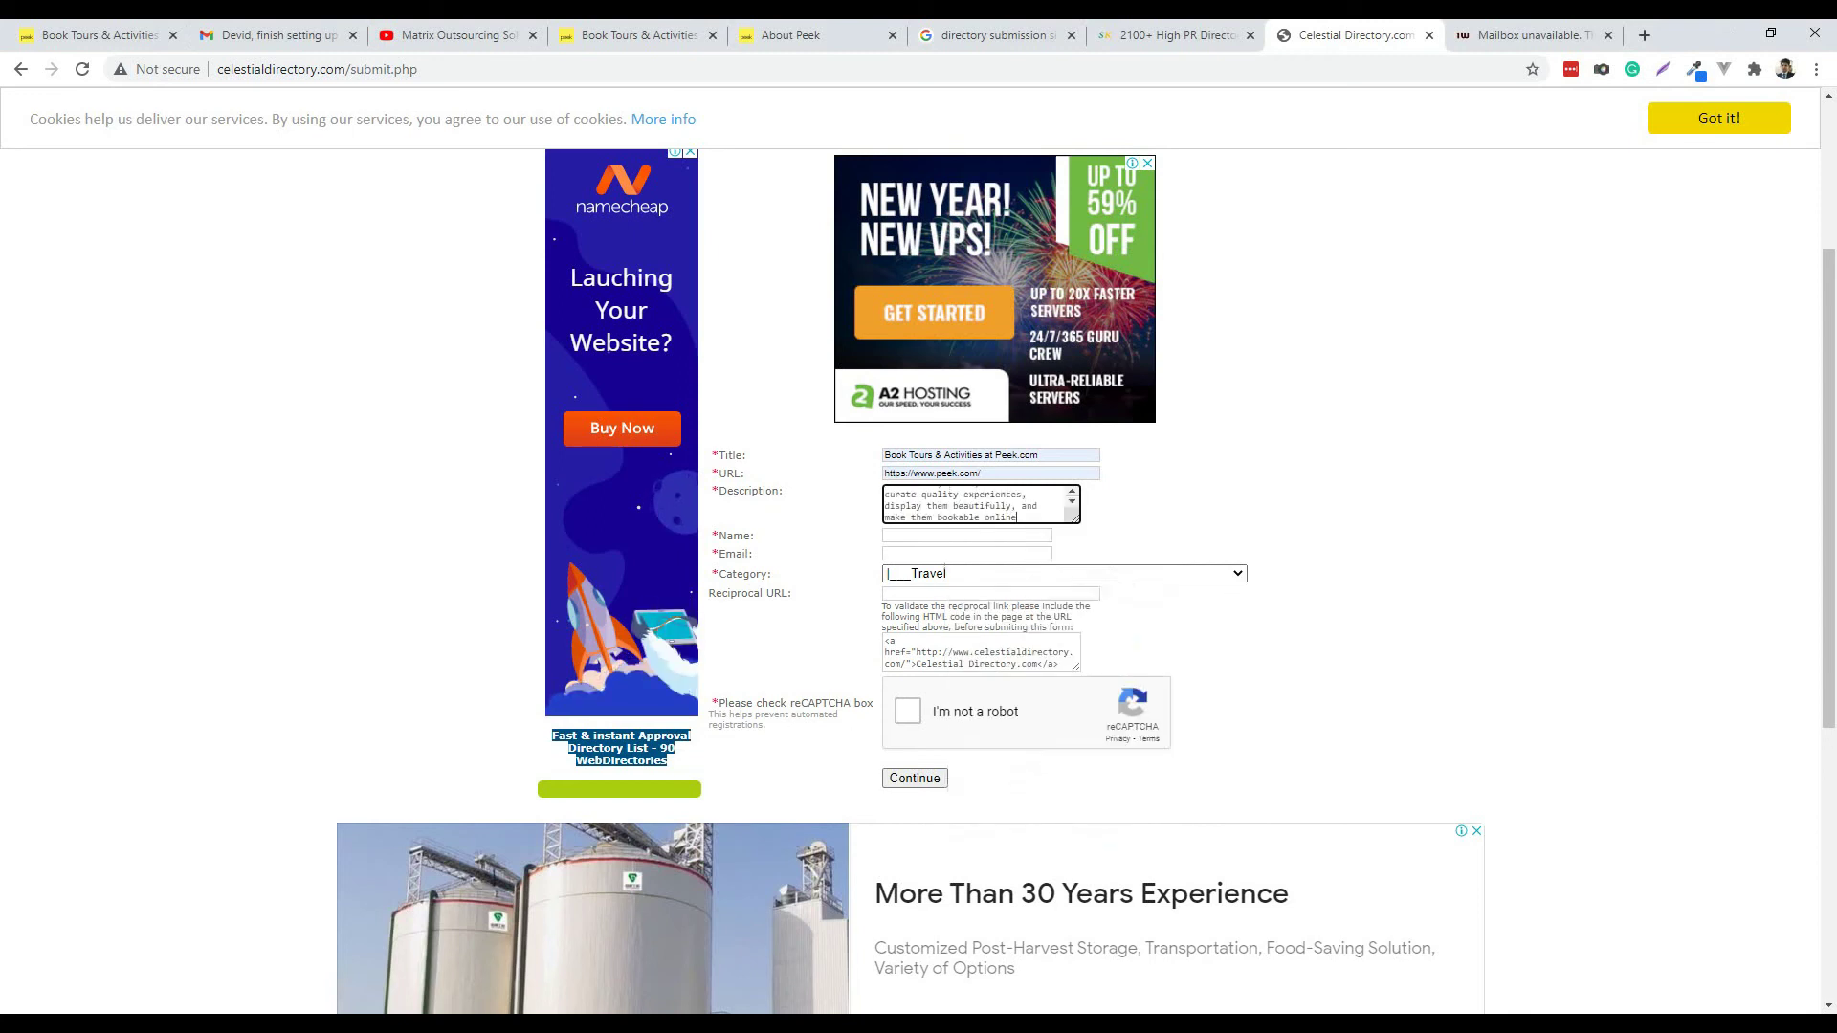
Fill in the author's name and e-mail address in the Celestial Directory submission form.
click(966, 534)
text(Mr. David)
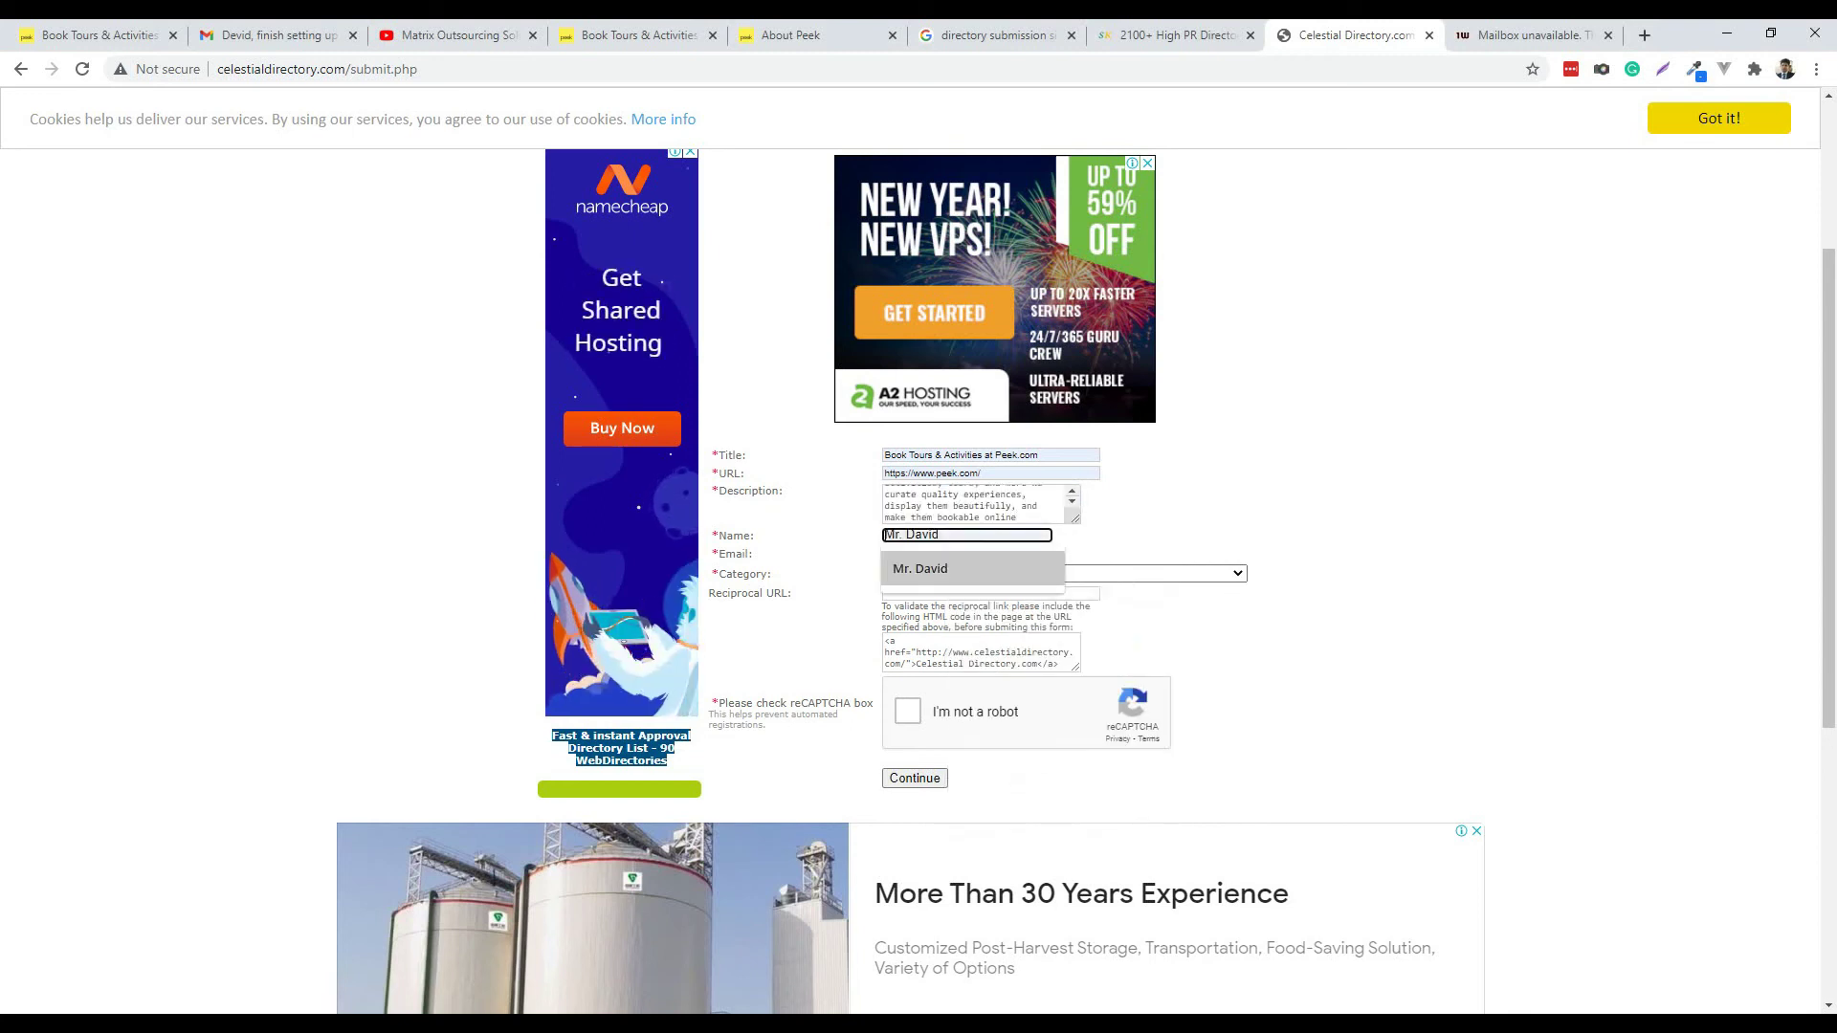
key(Tab)
key(Down)
key(Return)
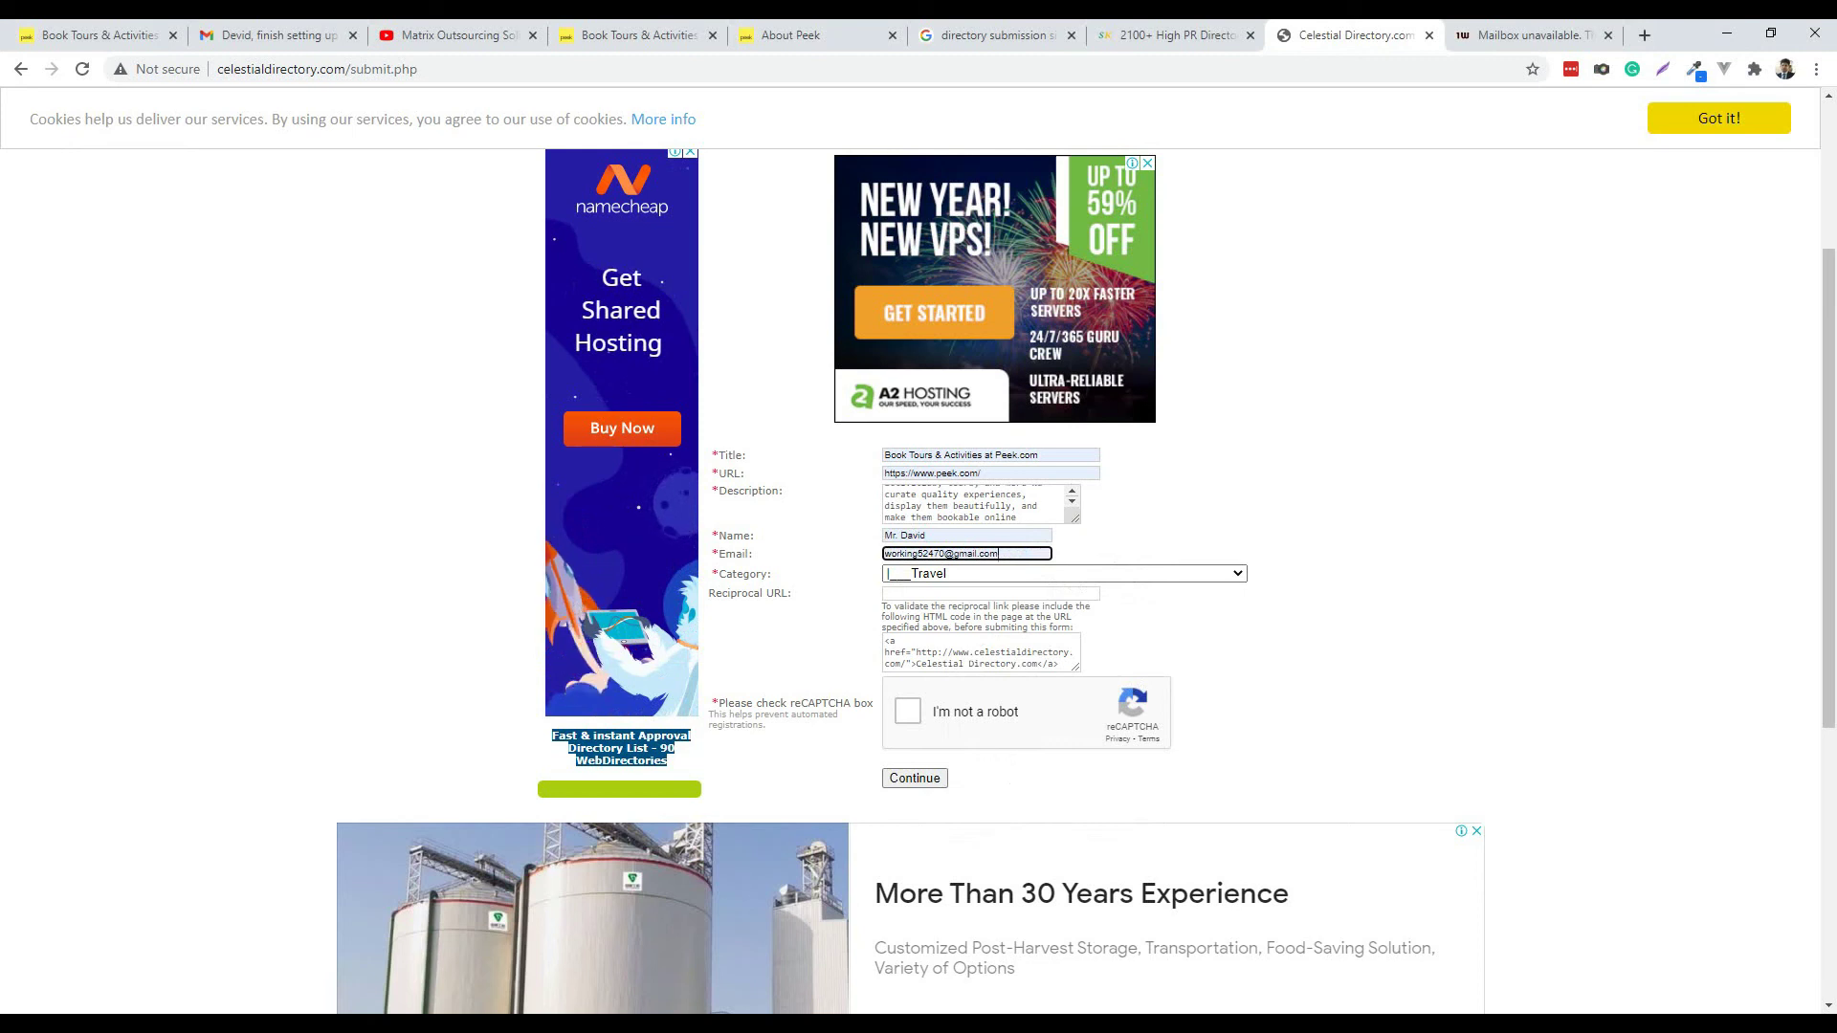
Complete the reCAPTCHA check and submit the link to Celestial Directory.
click(907, 711)
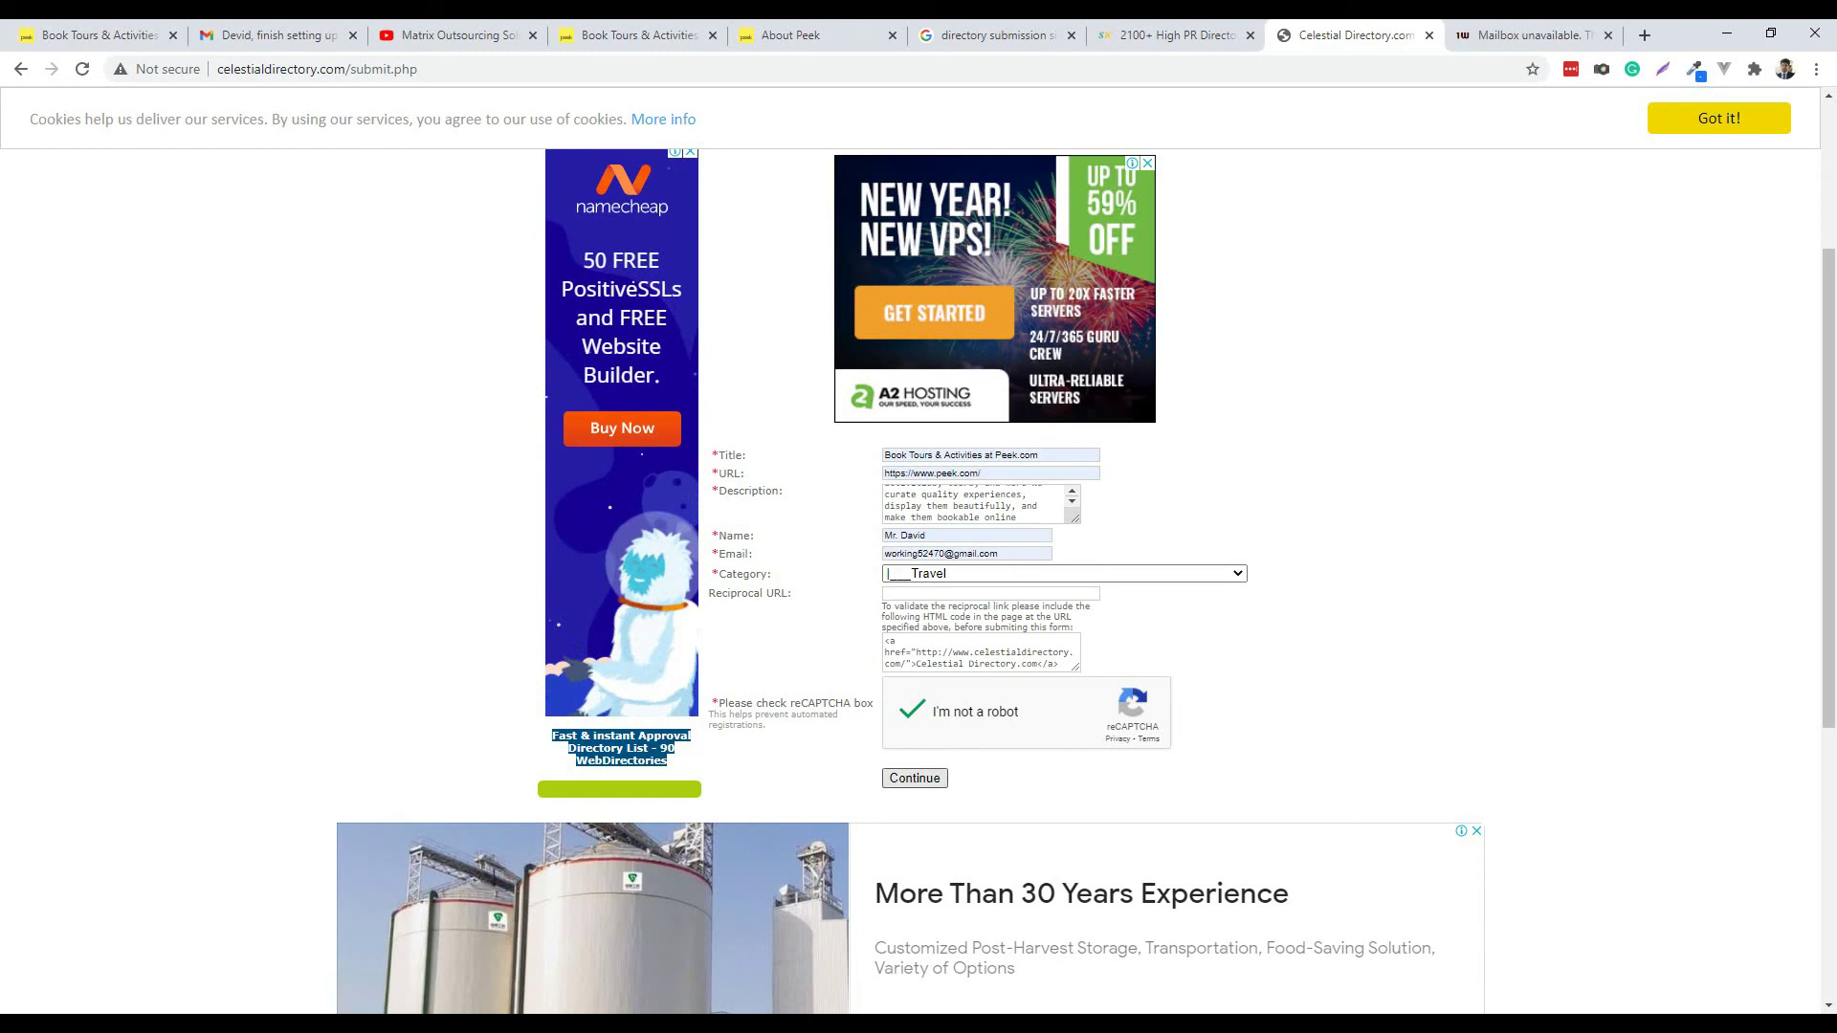
click(914, 777)
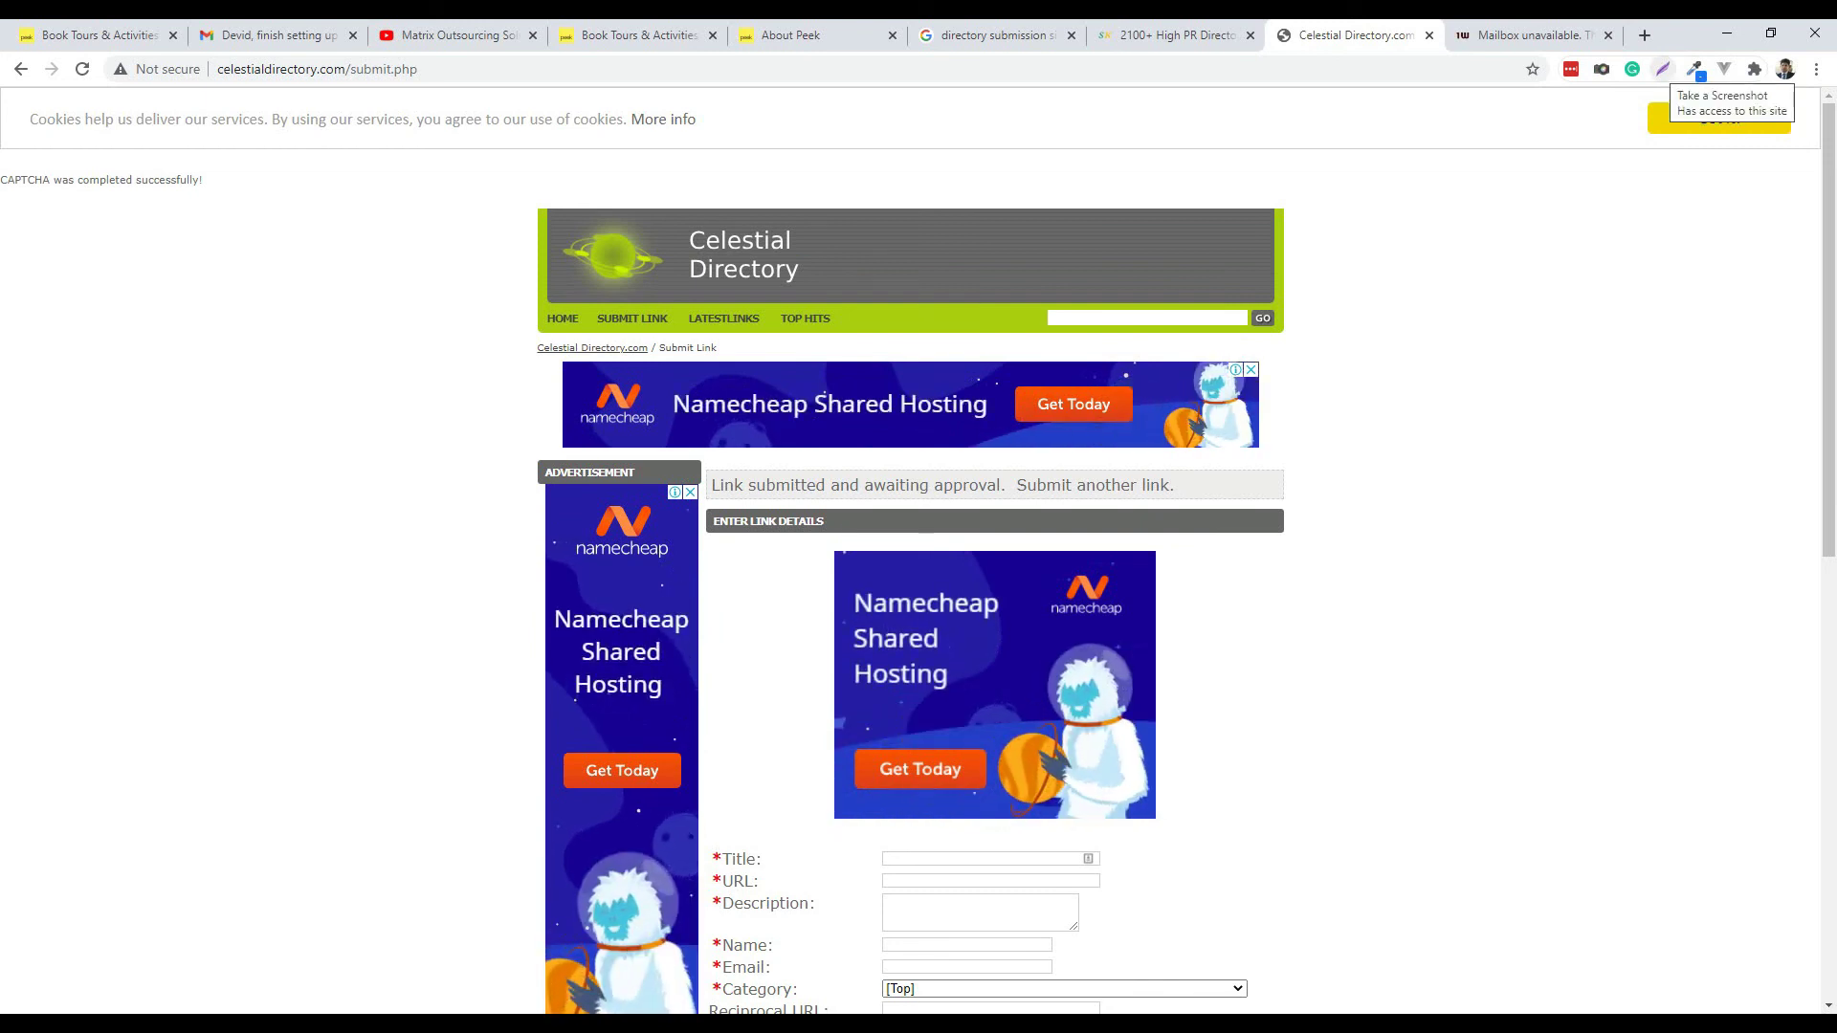
Capture an area of about 923 x 729 px of Celestial Directory's confirmation page with Lightshot, upload it and copy its link.
click(1662, 69)
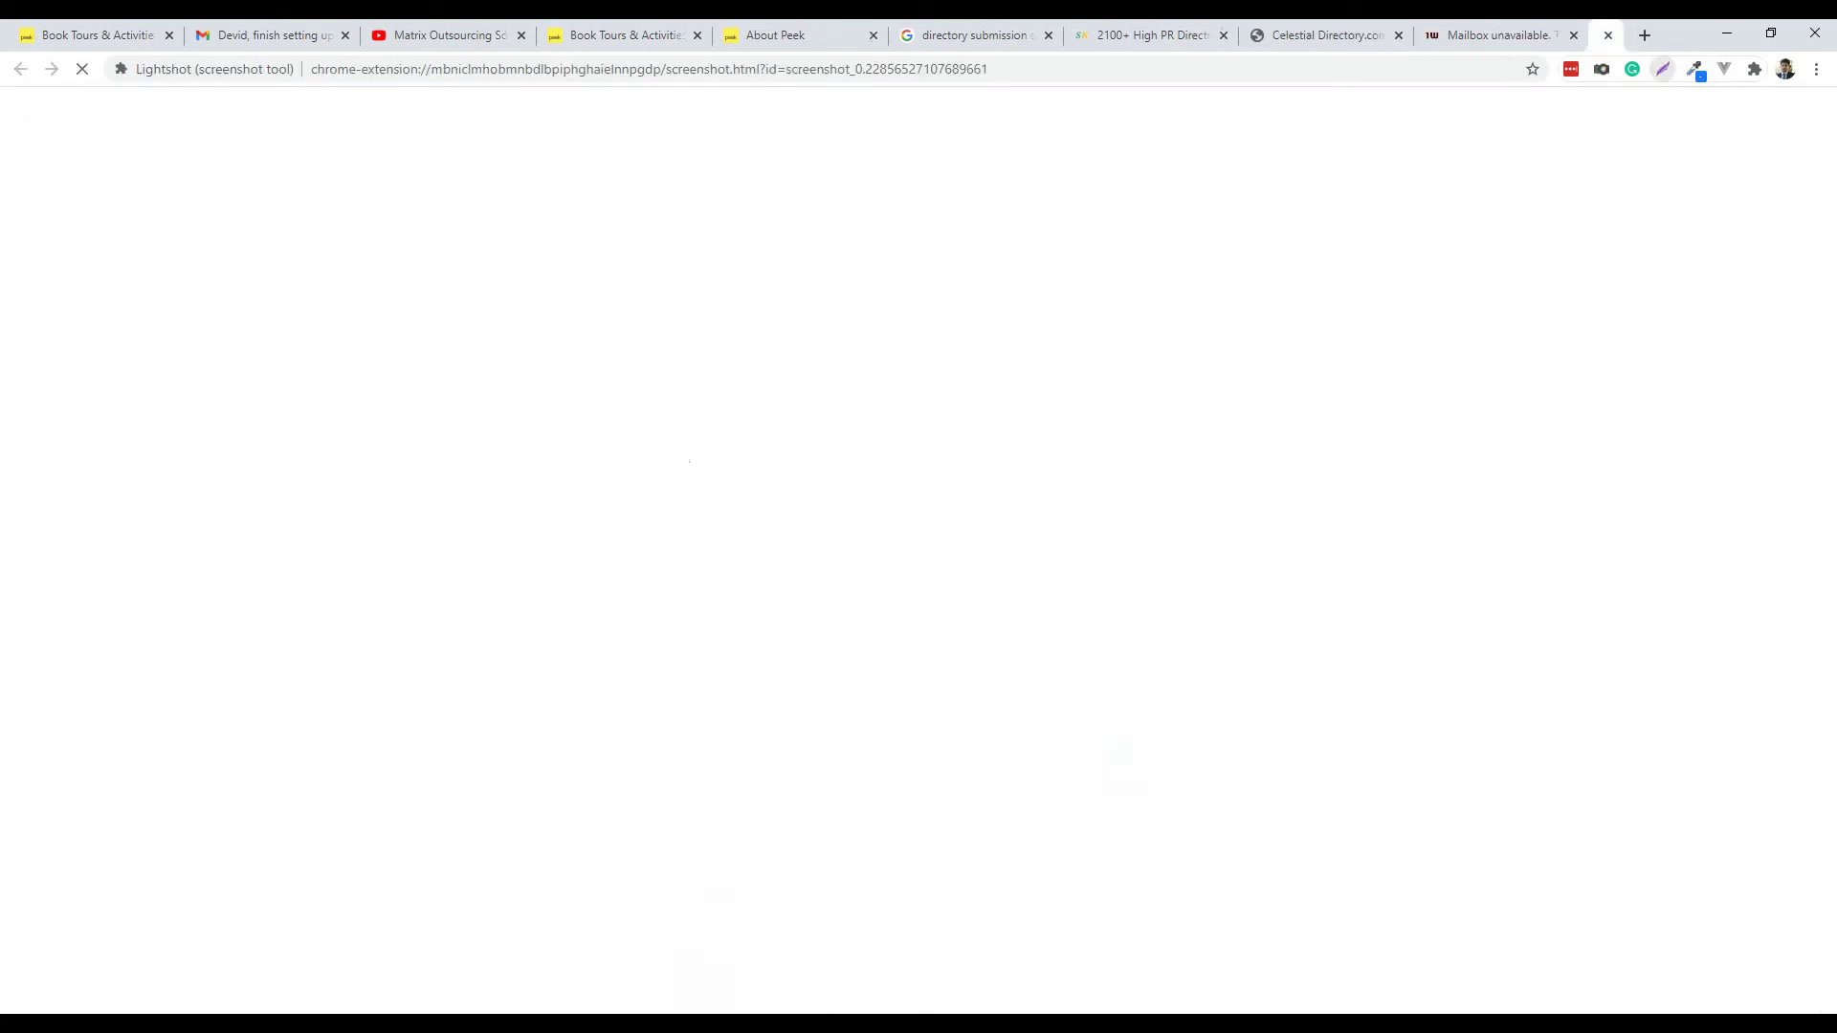
drag(494, 182, 1378, 879)
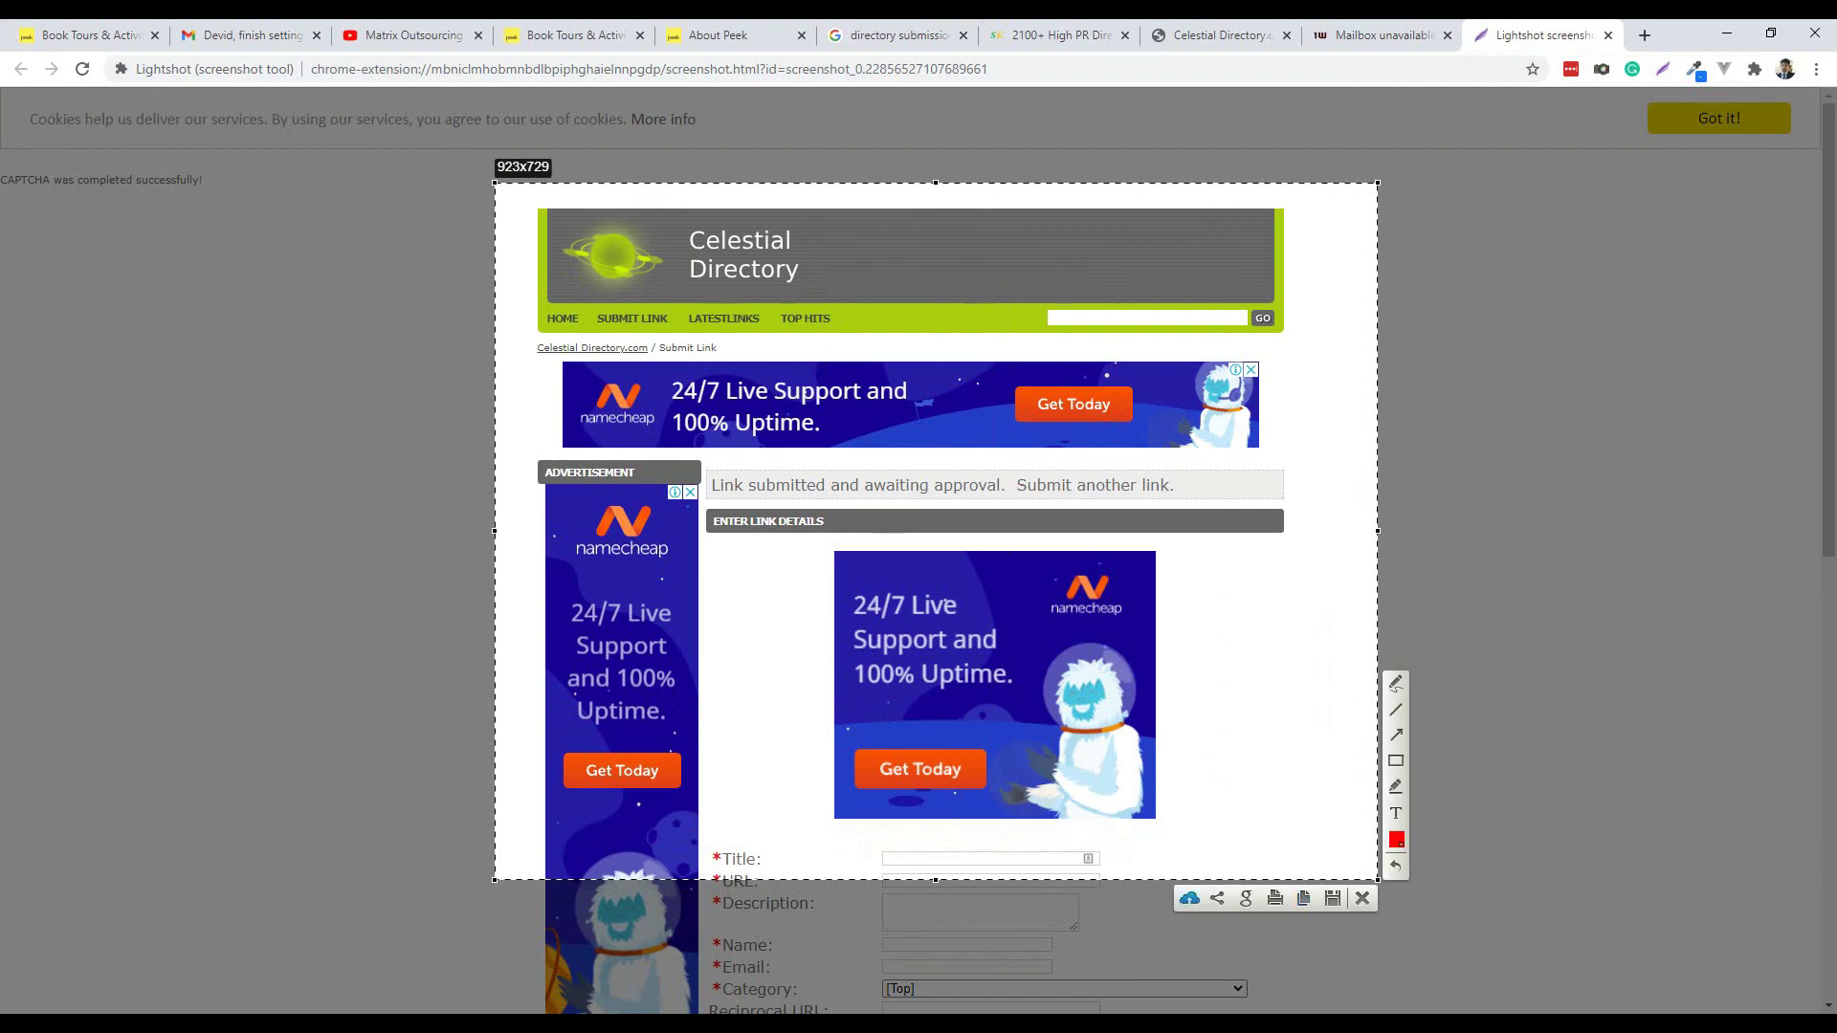
click(1189, 898)
right_click(219, 76)
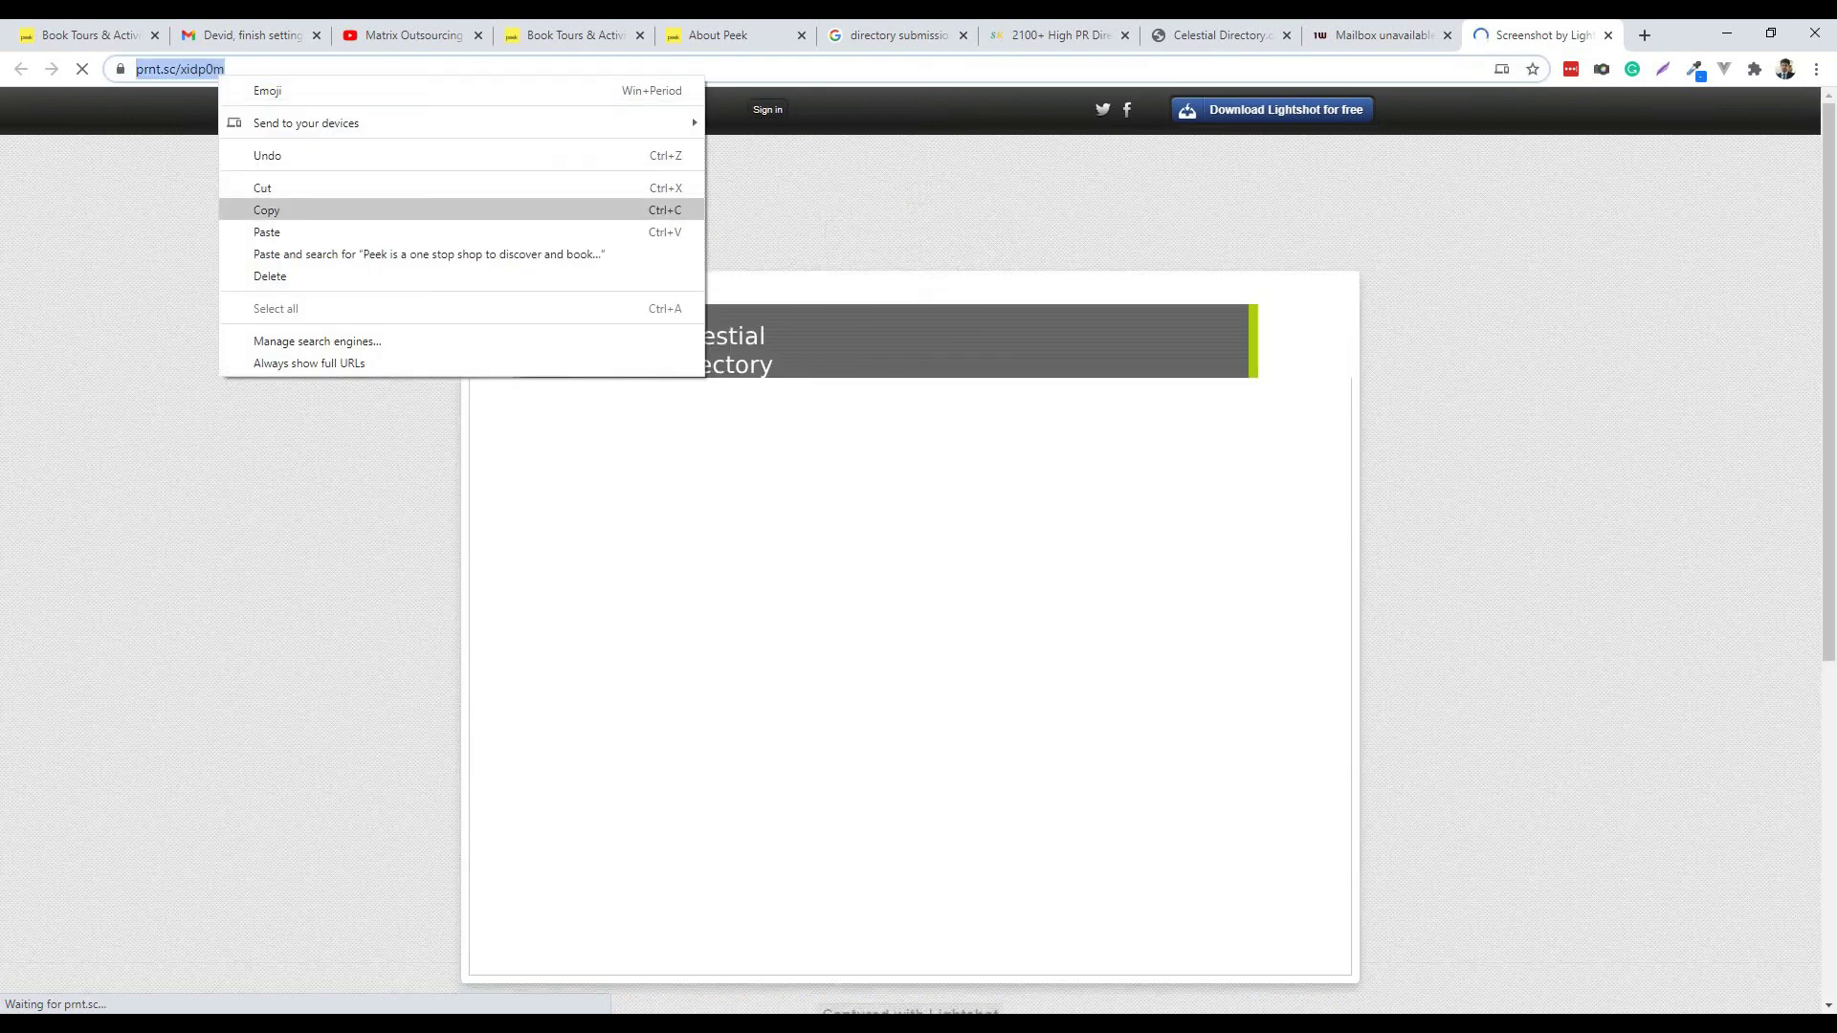
click(266, 210)
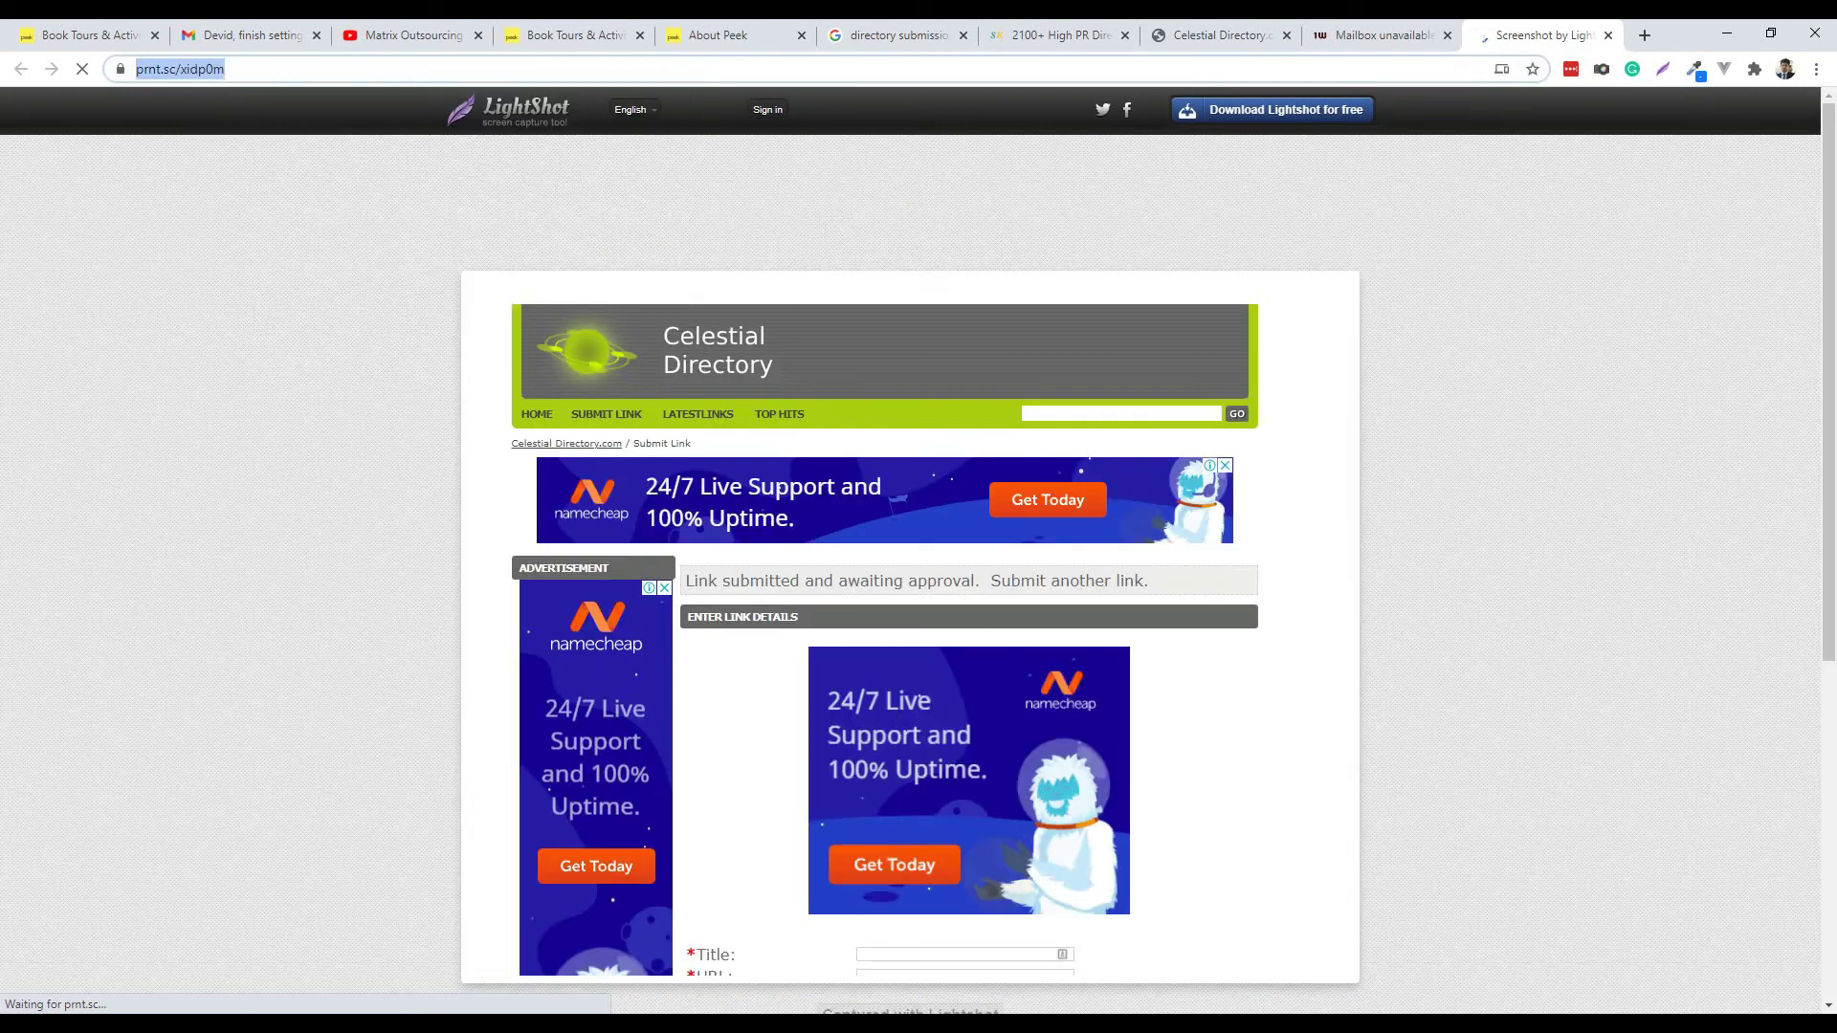
key(alt+Tab)
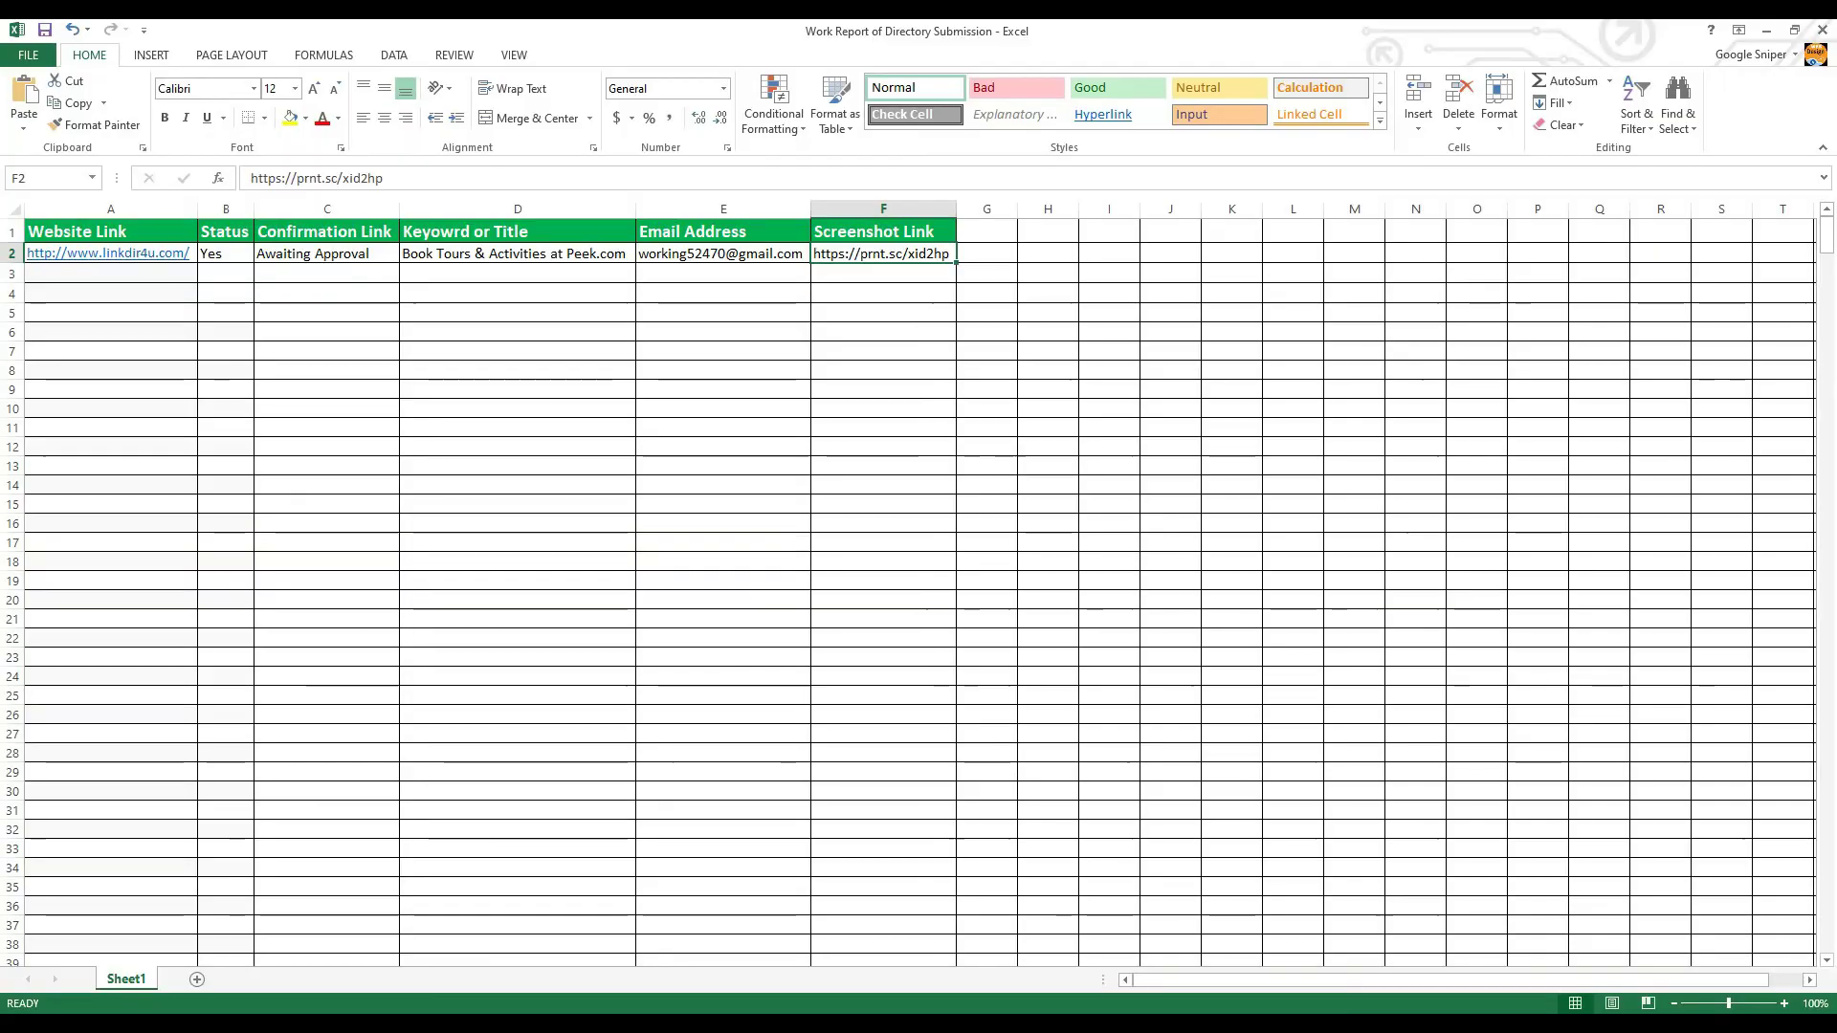
right_click(885, 274)
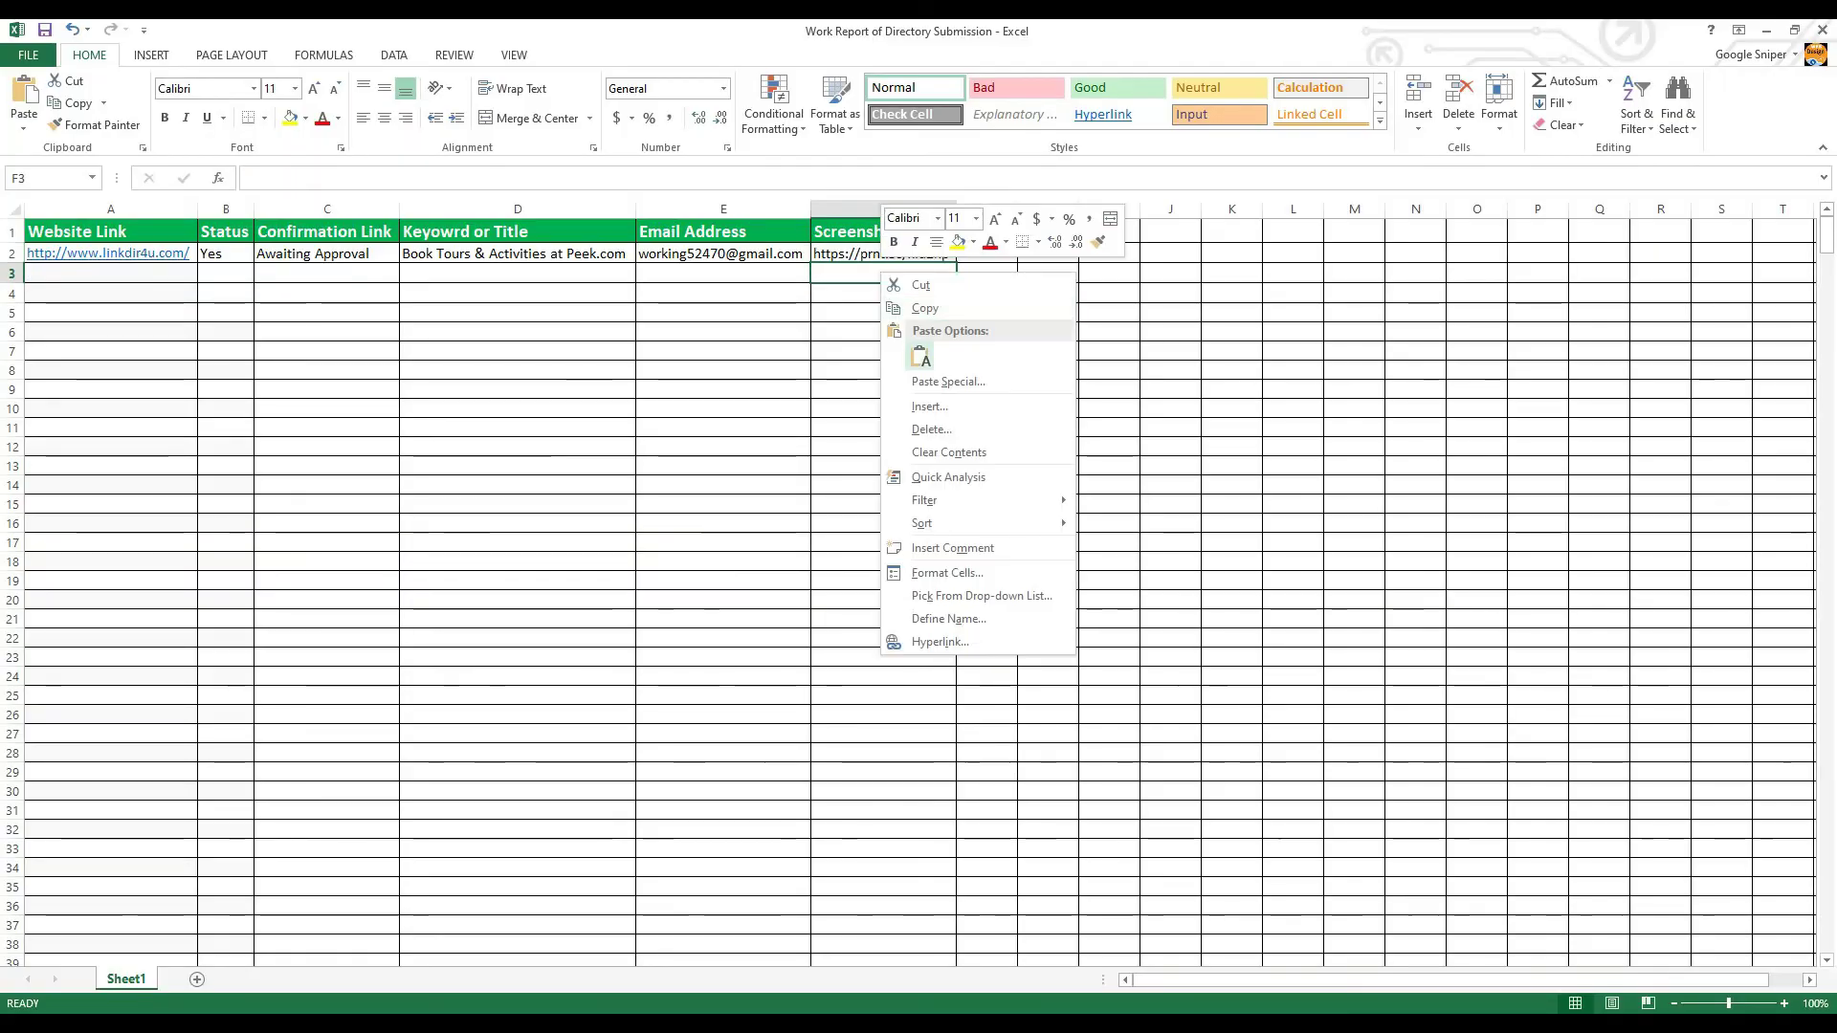
click(916, 362)
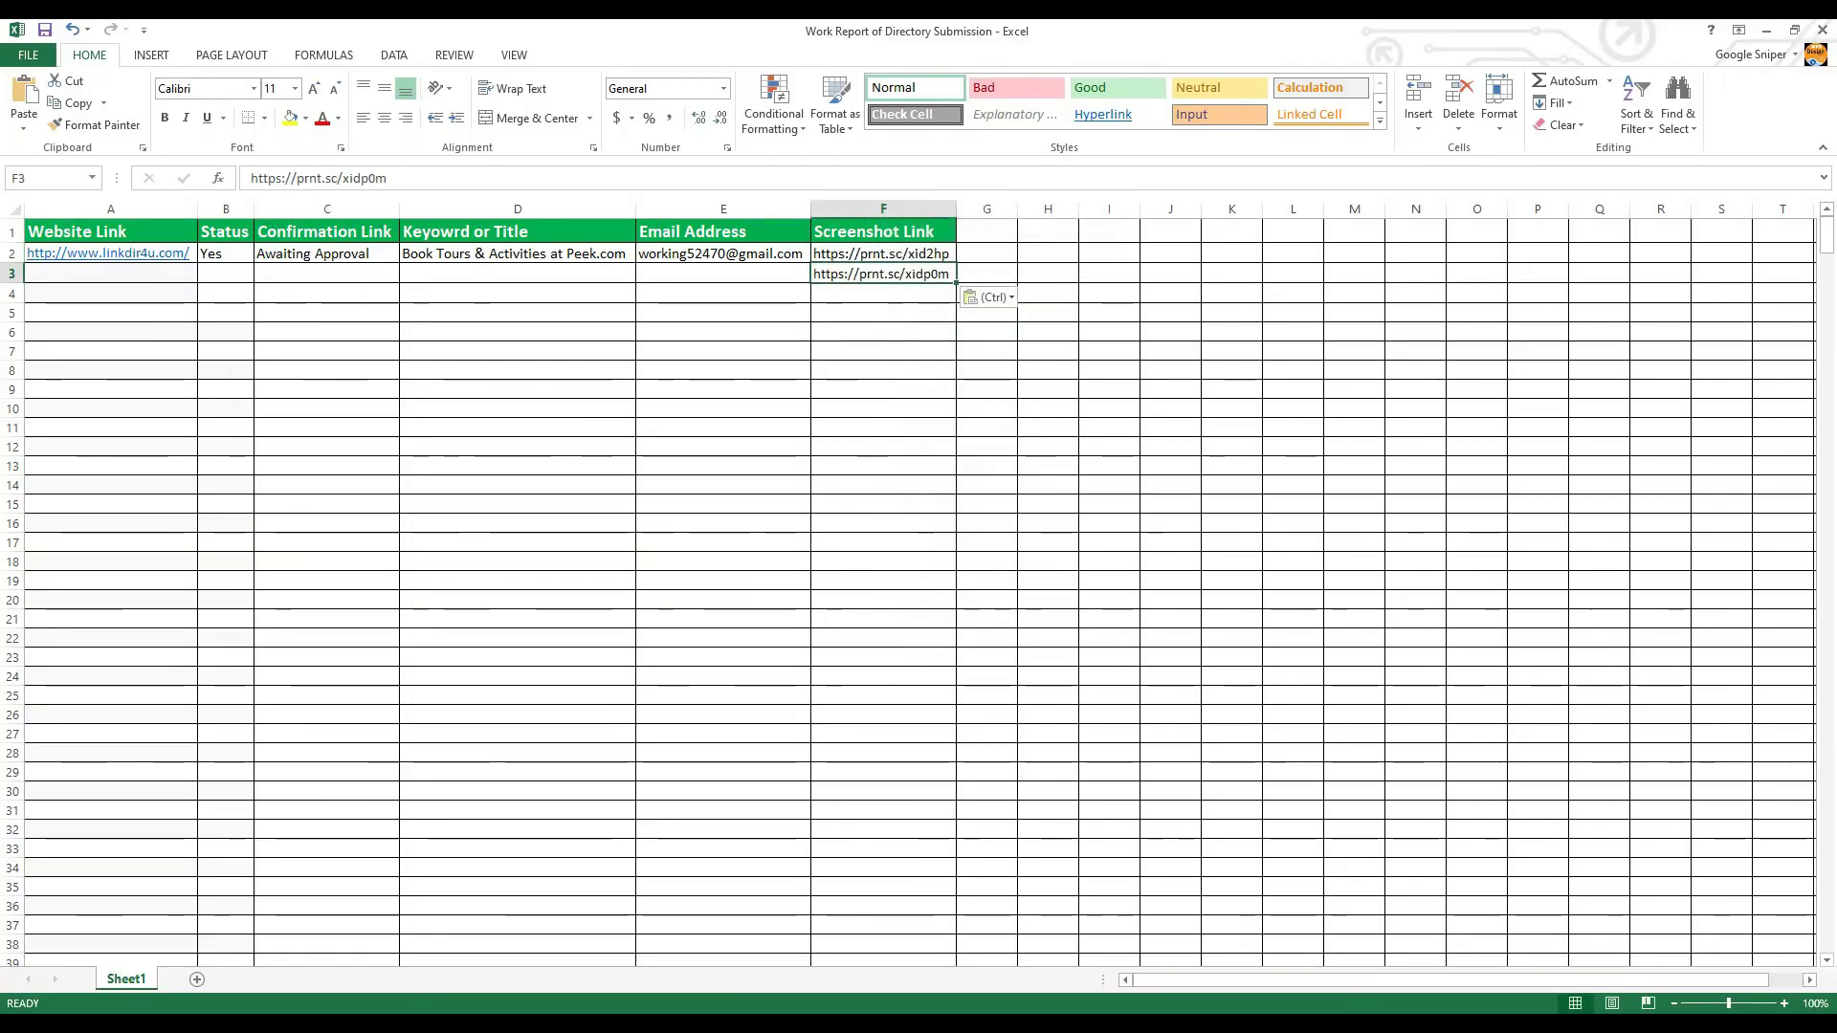
key(alt+Tab)
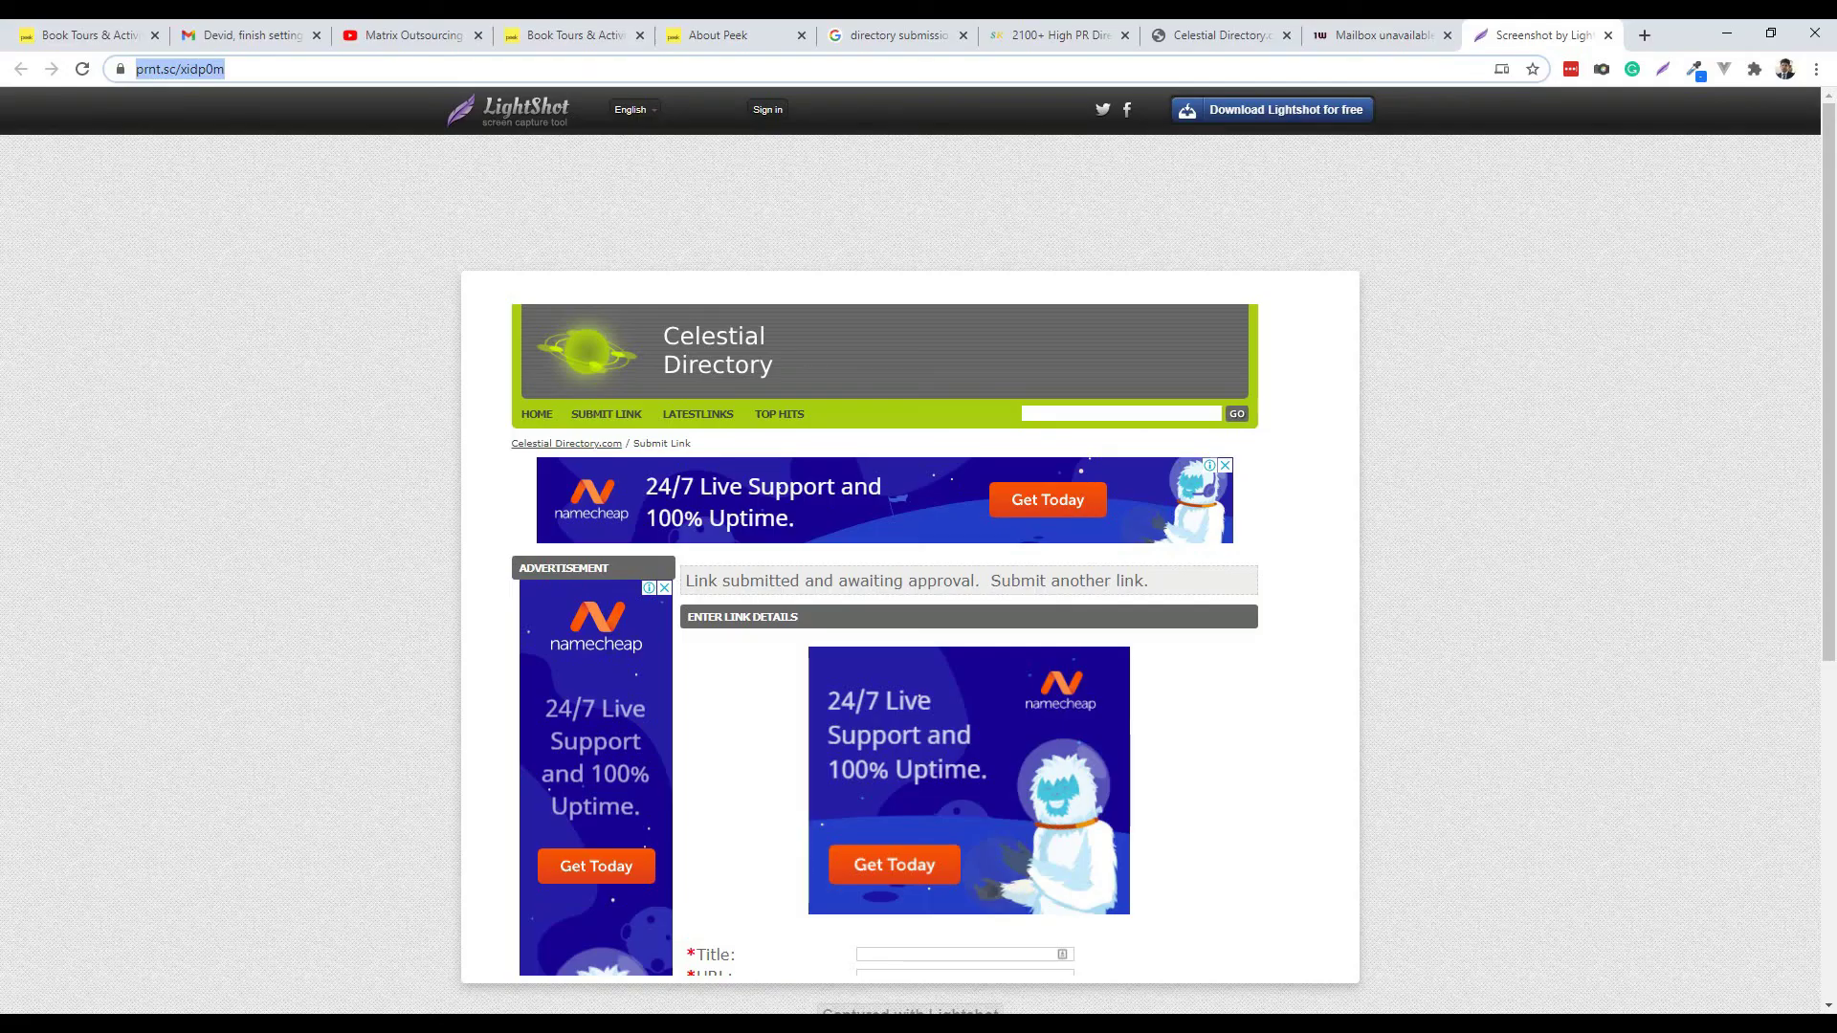
key(ctrl+shift+Tab)
key(ctrl+shift+Tab)
drag(335, 69, 217, 69)
right_click(266, 71)
click(287, 206)
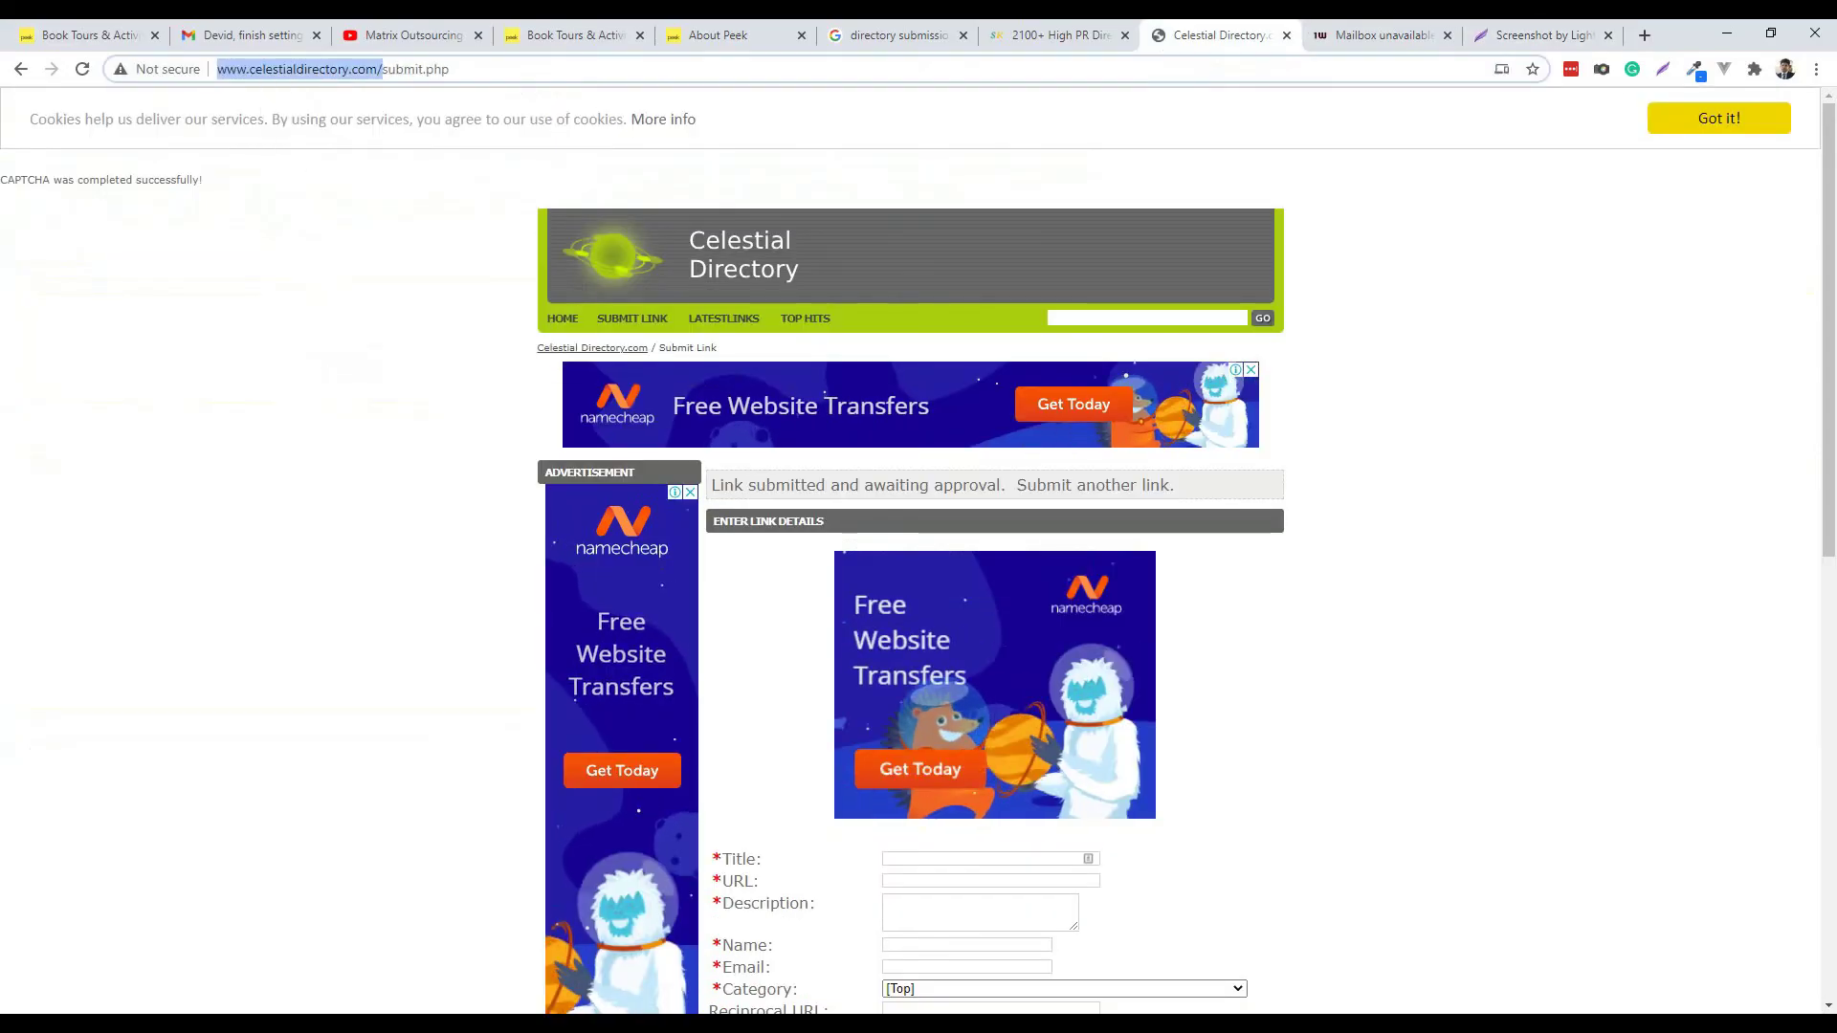
key(alt+Tab)
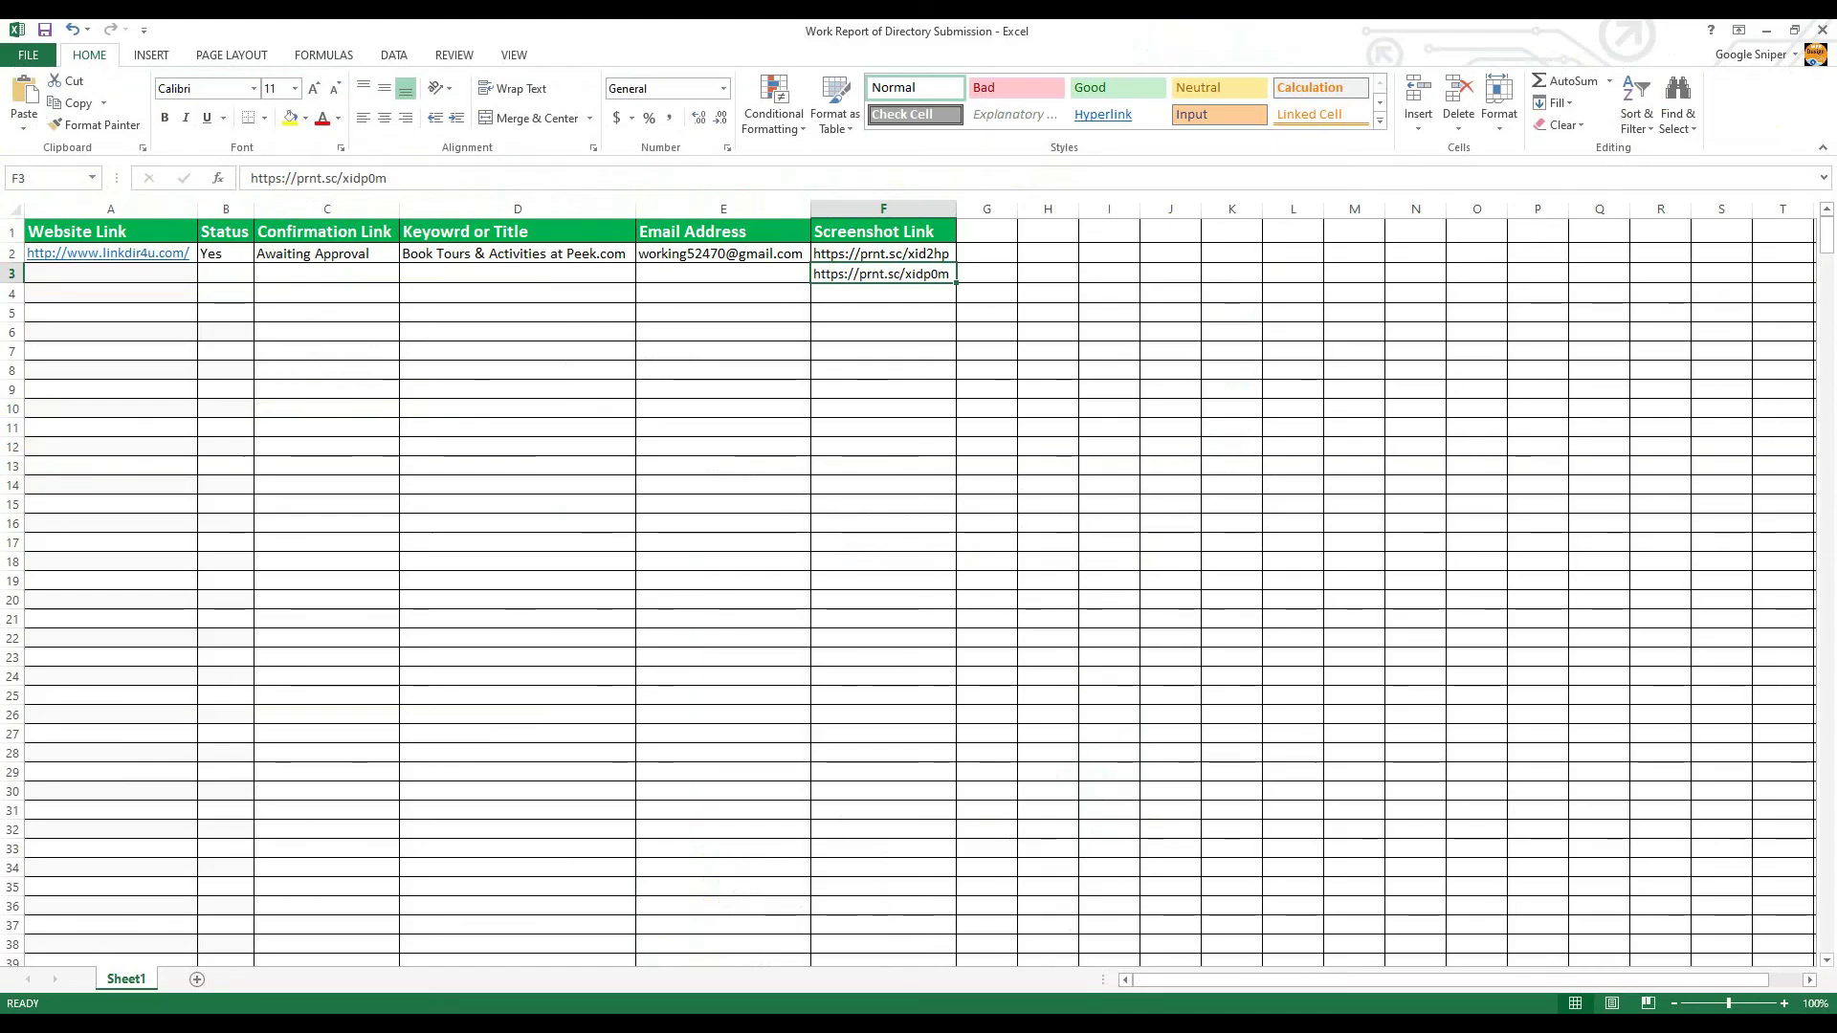
right_click(124, 272)
click(164, 353)
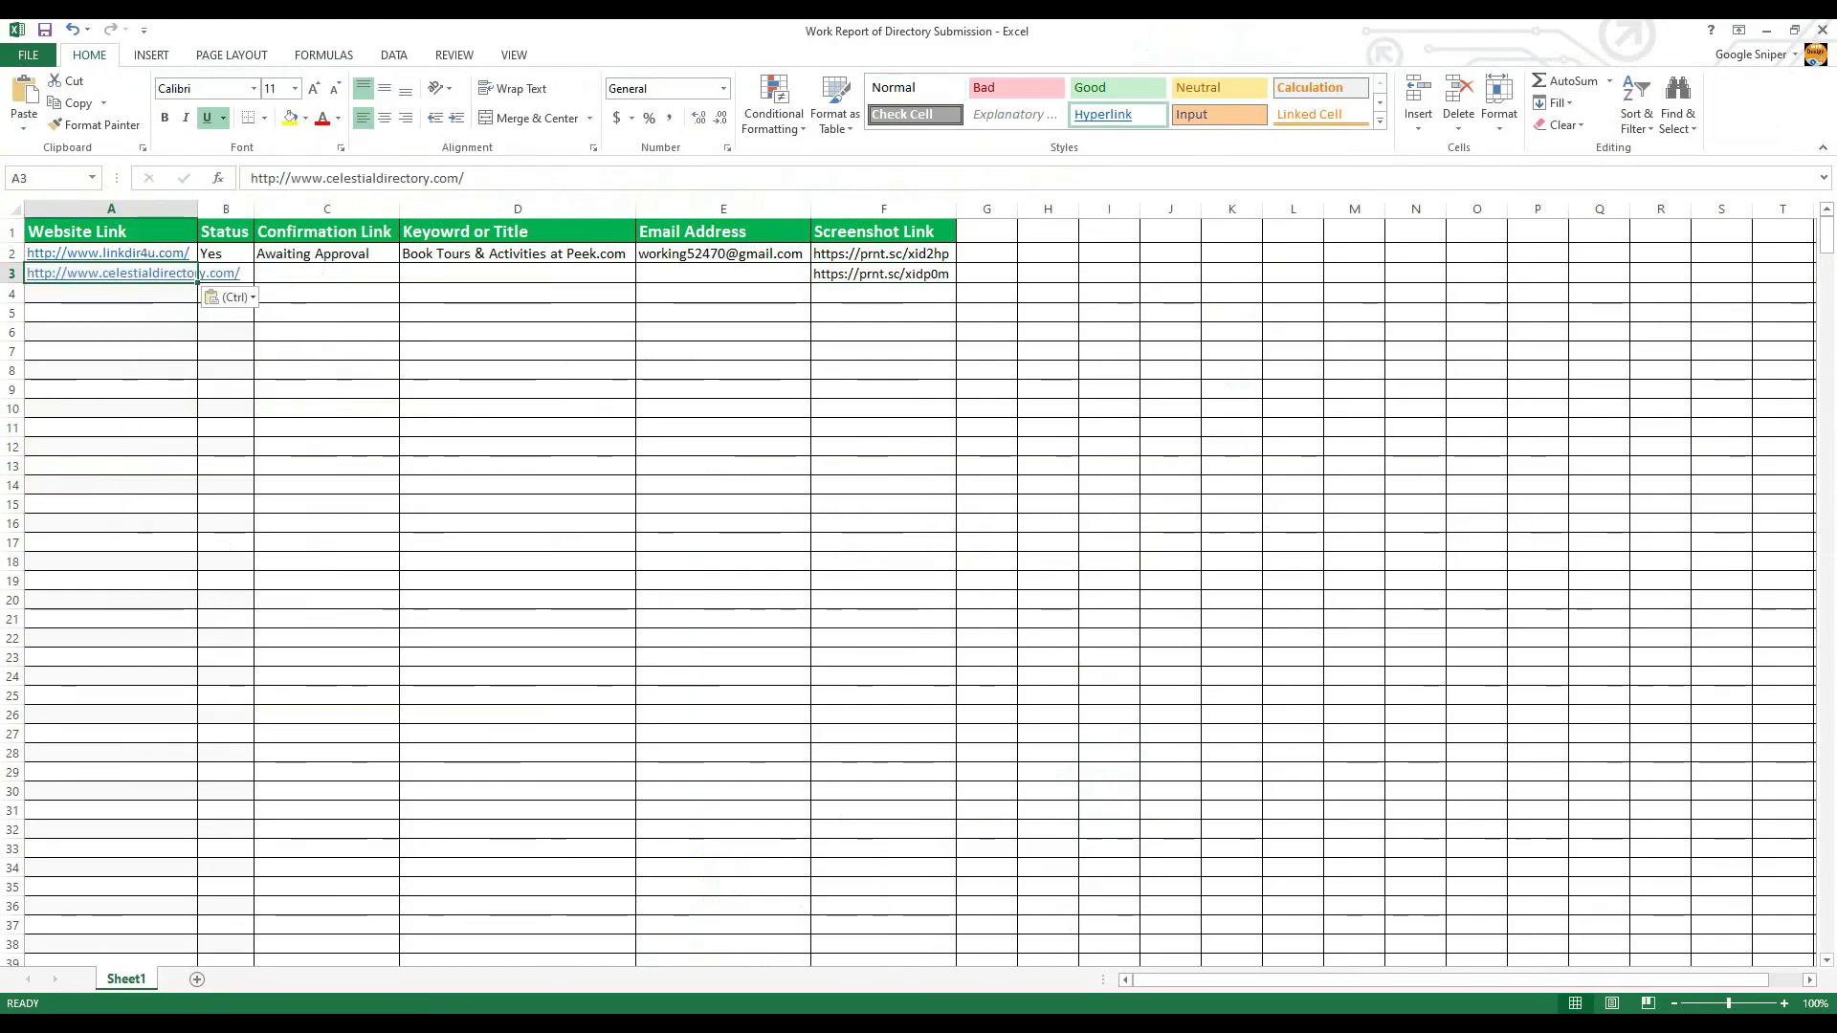
Copy row 2's Status, Confirmation Link, Keyword or Title and Email Address cells and paste them into the same columns of row 3.
drag(218, 253, 706, 256)
right_click(707, 257)
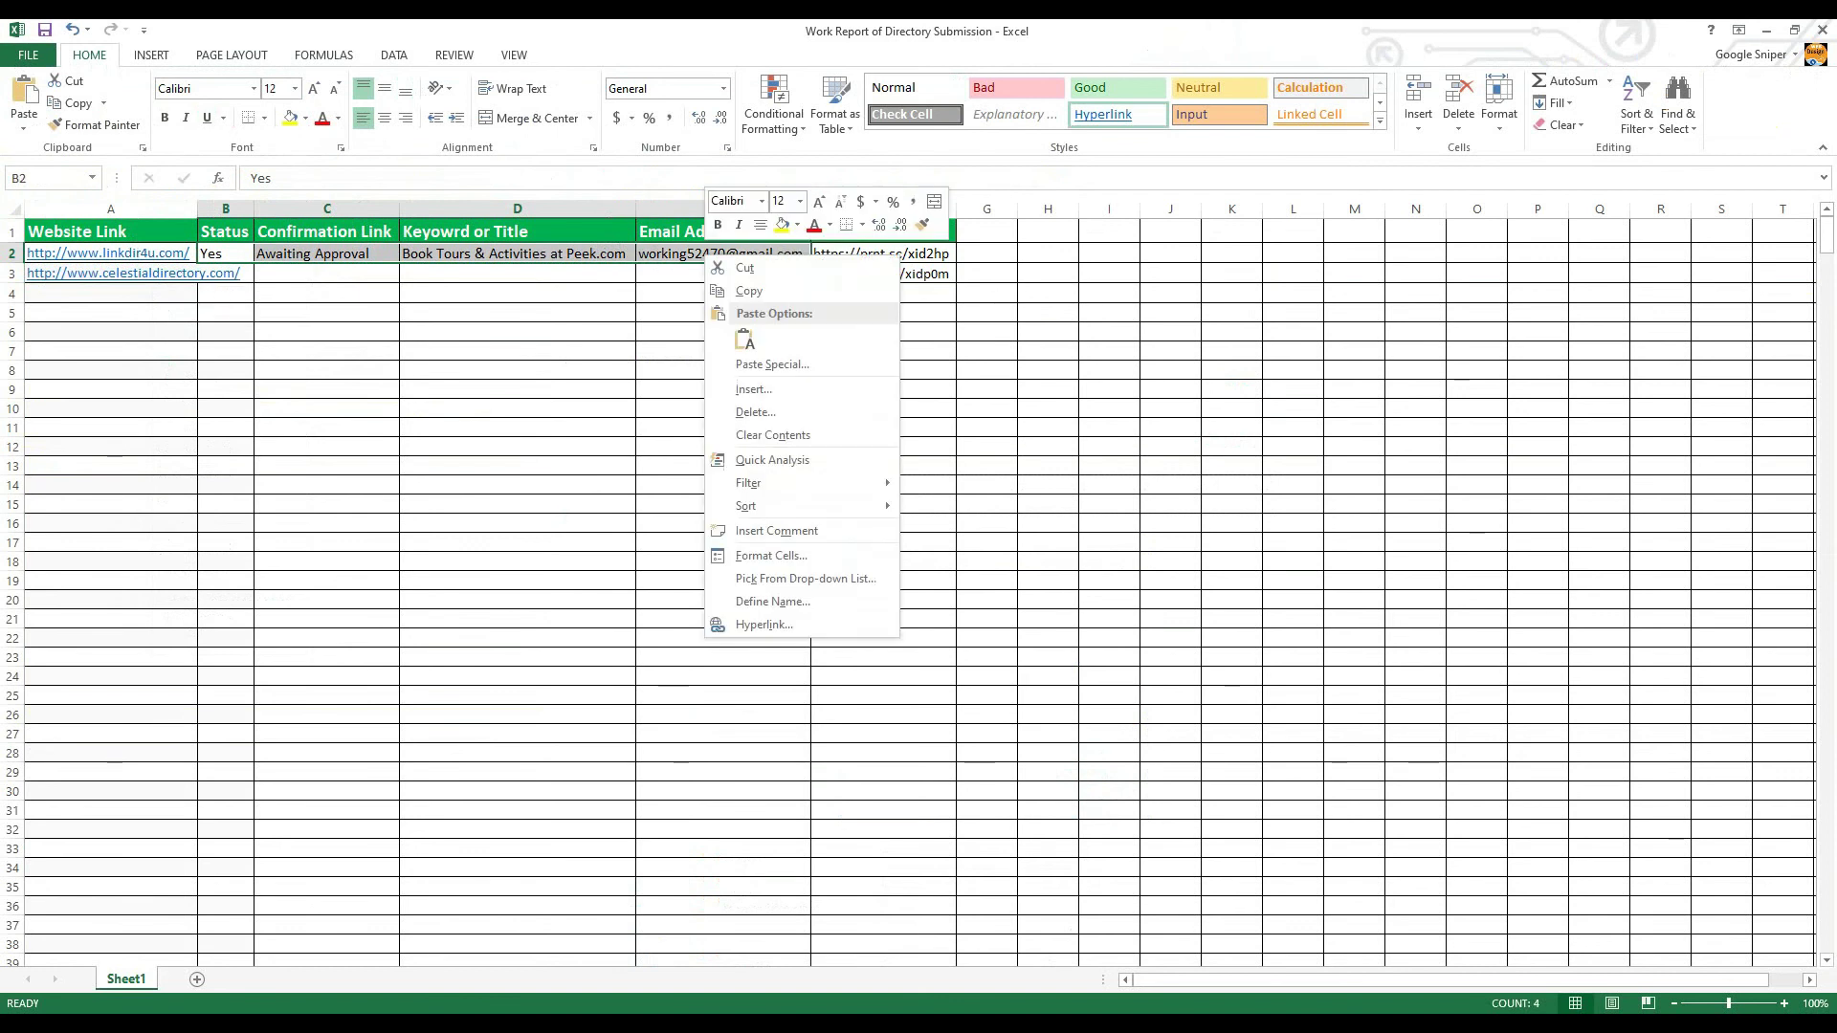
click(749, 291)
right_click(224, 272)
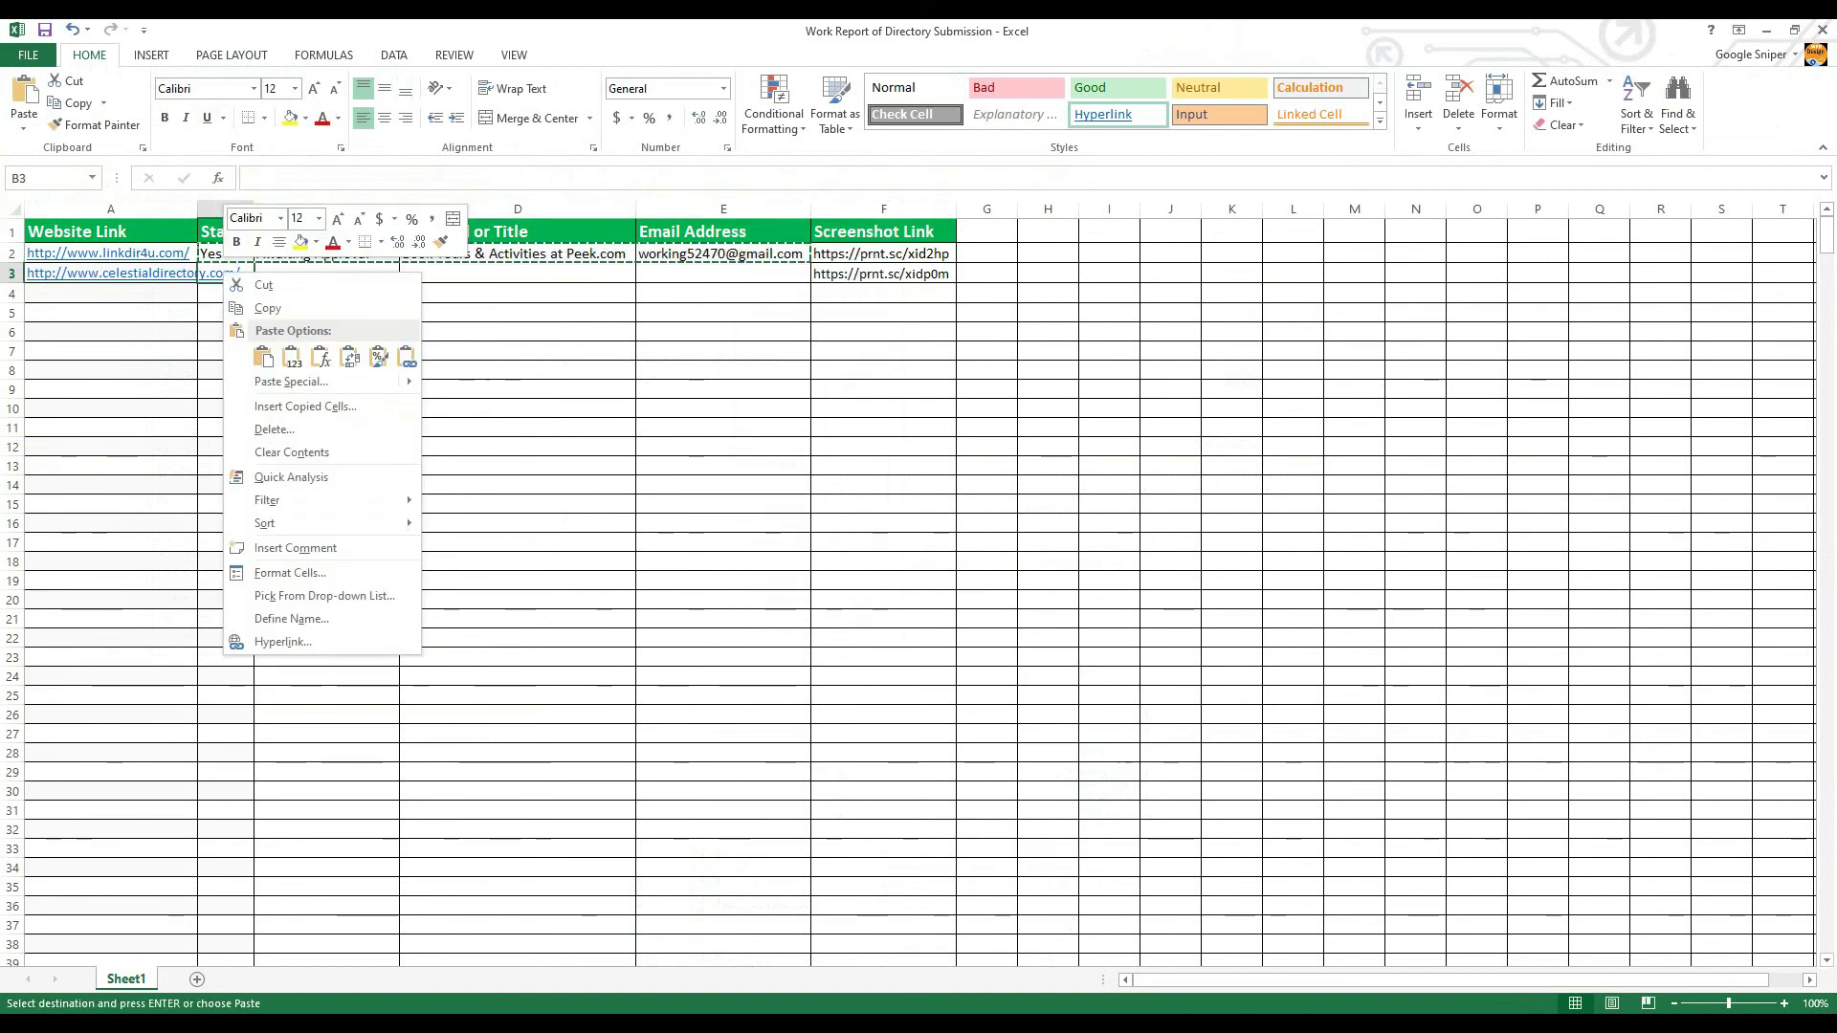
click(264, 356)
click(722, 428)
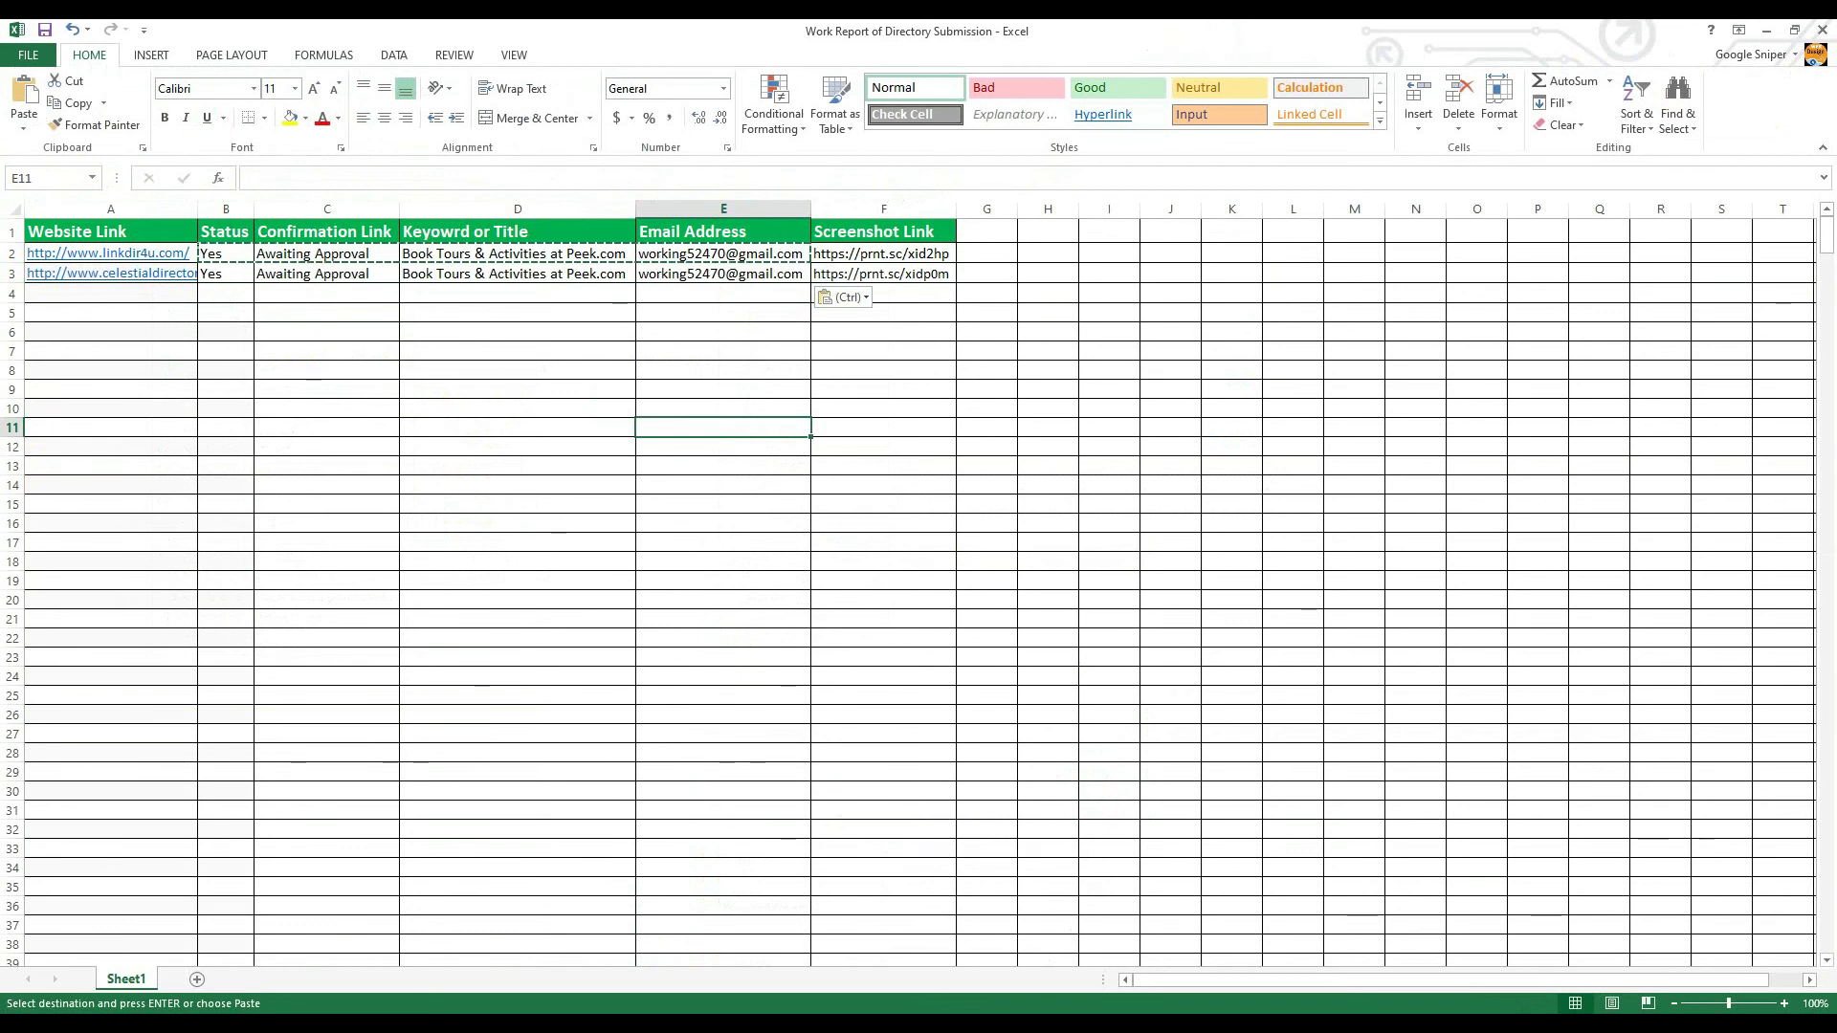
click(516, 409)
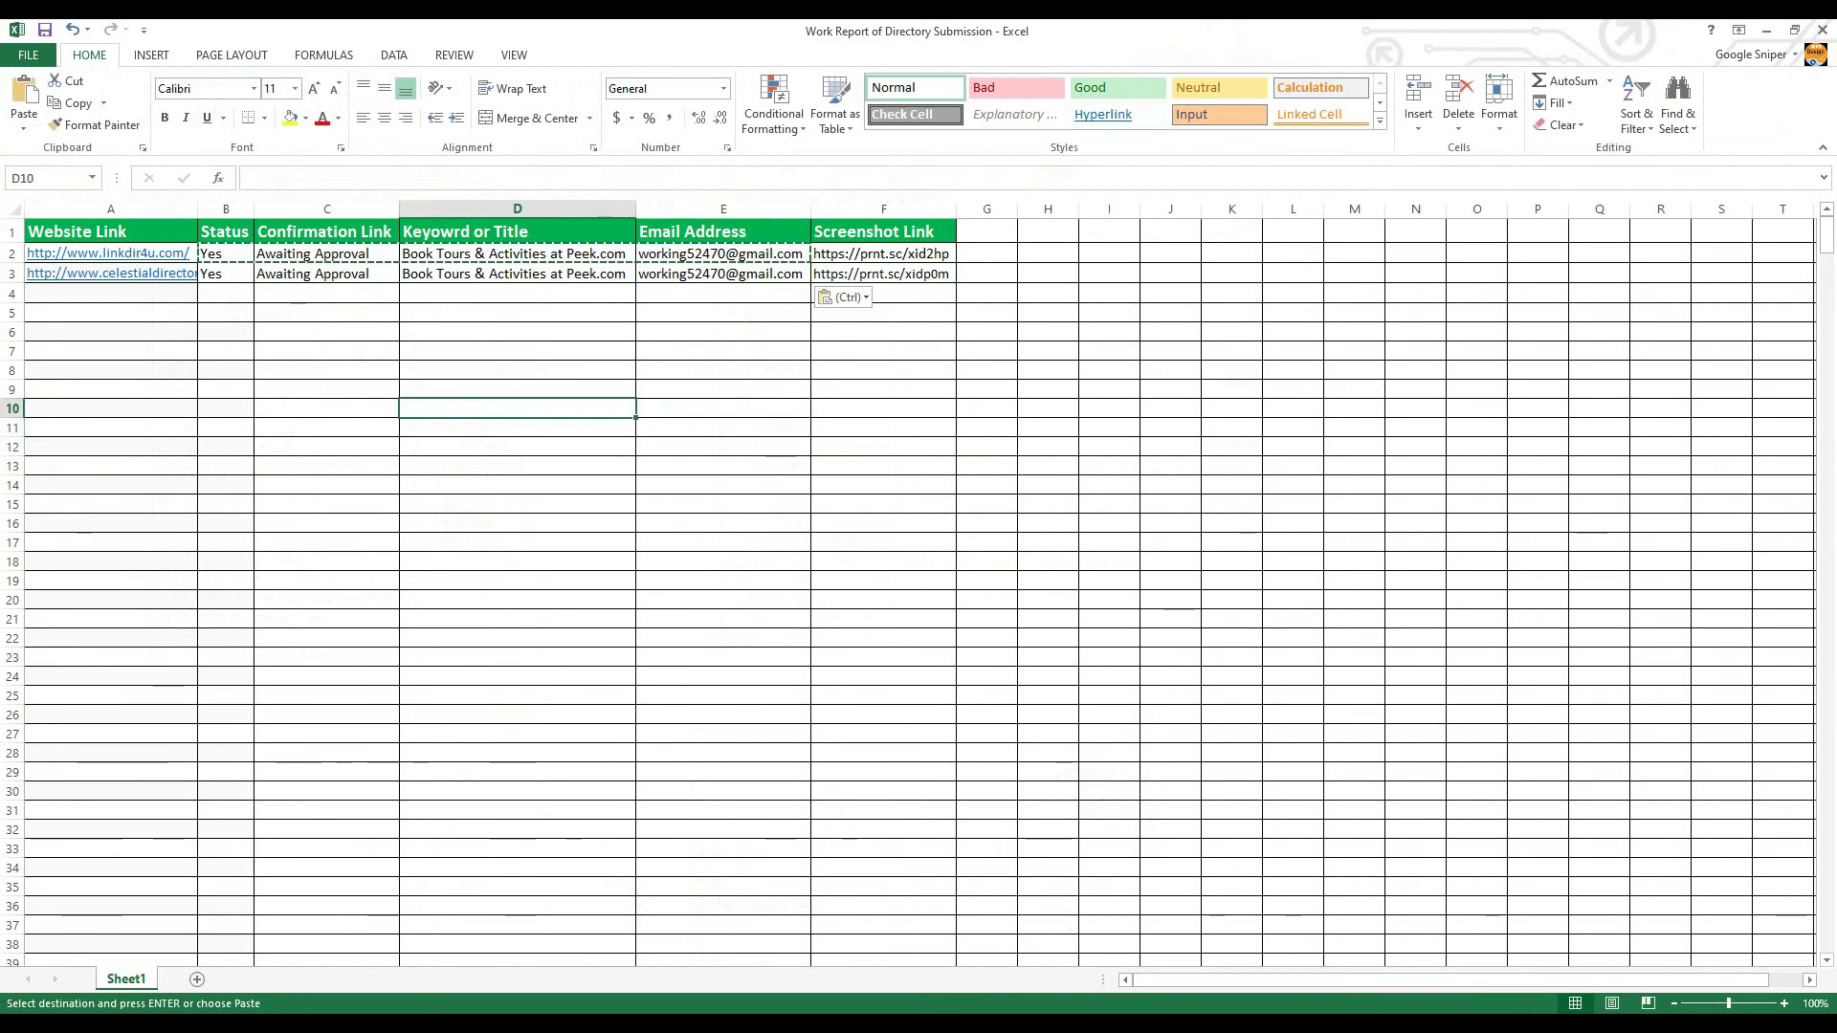
key(Escape)
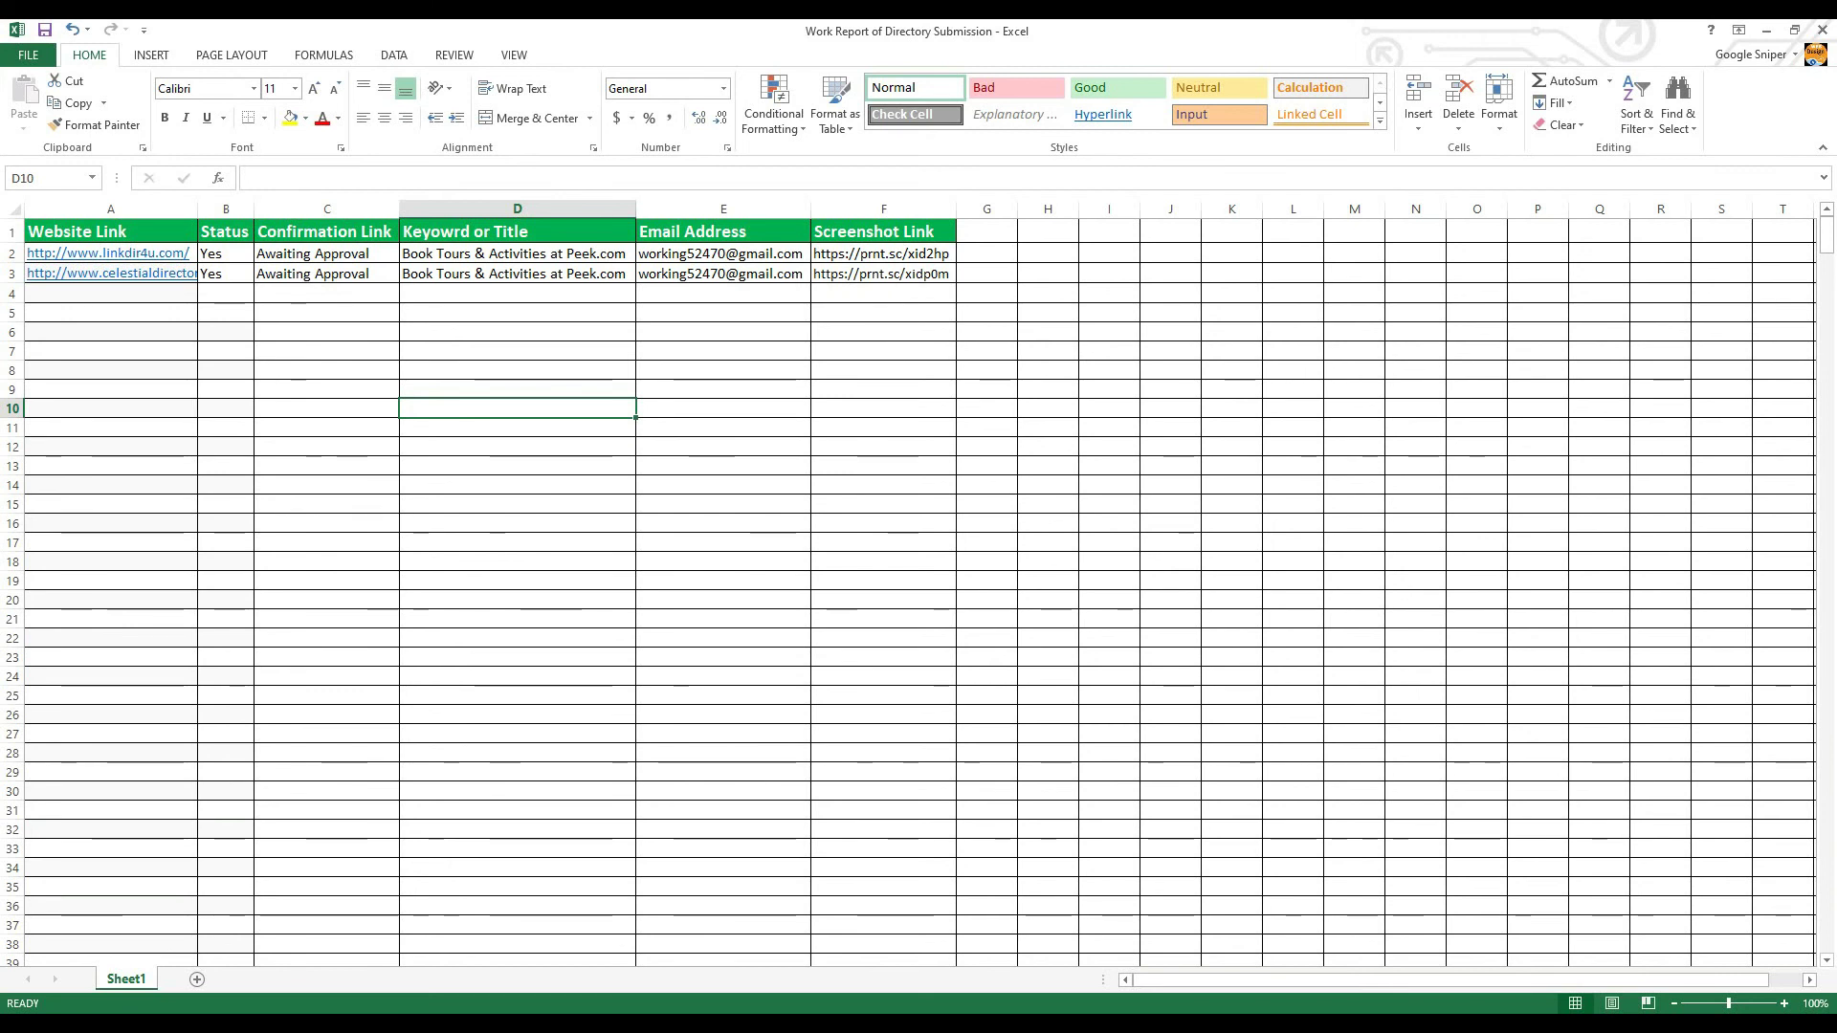
drag(111, 313, 883, 389)
click(883, 581)
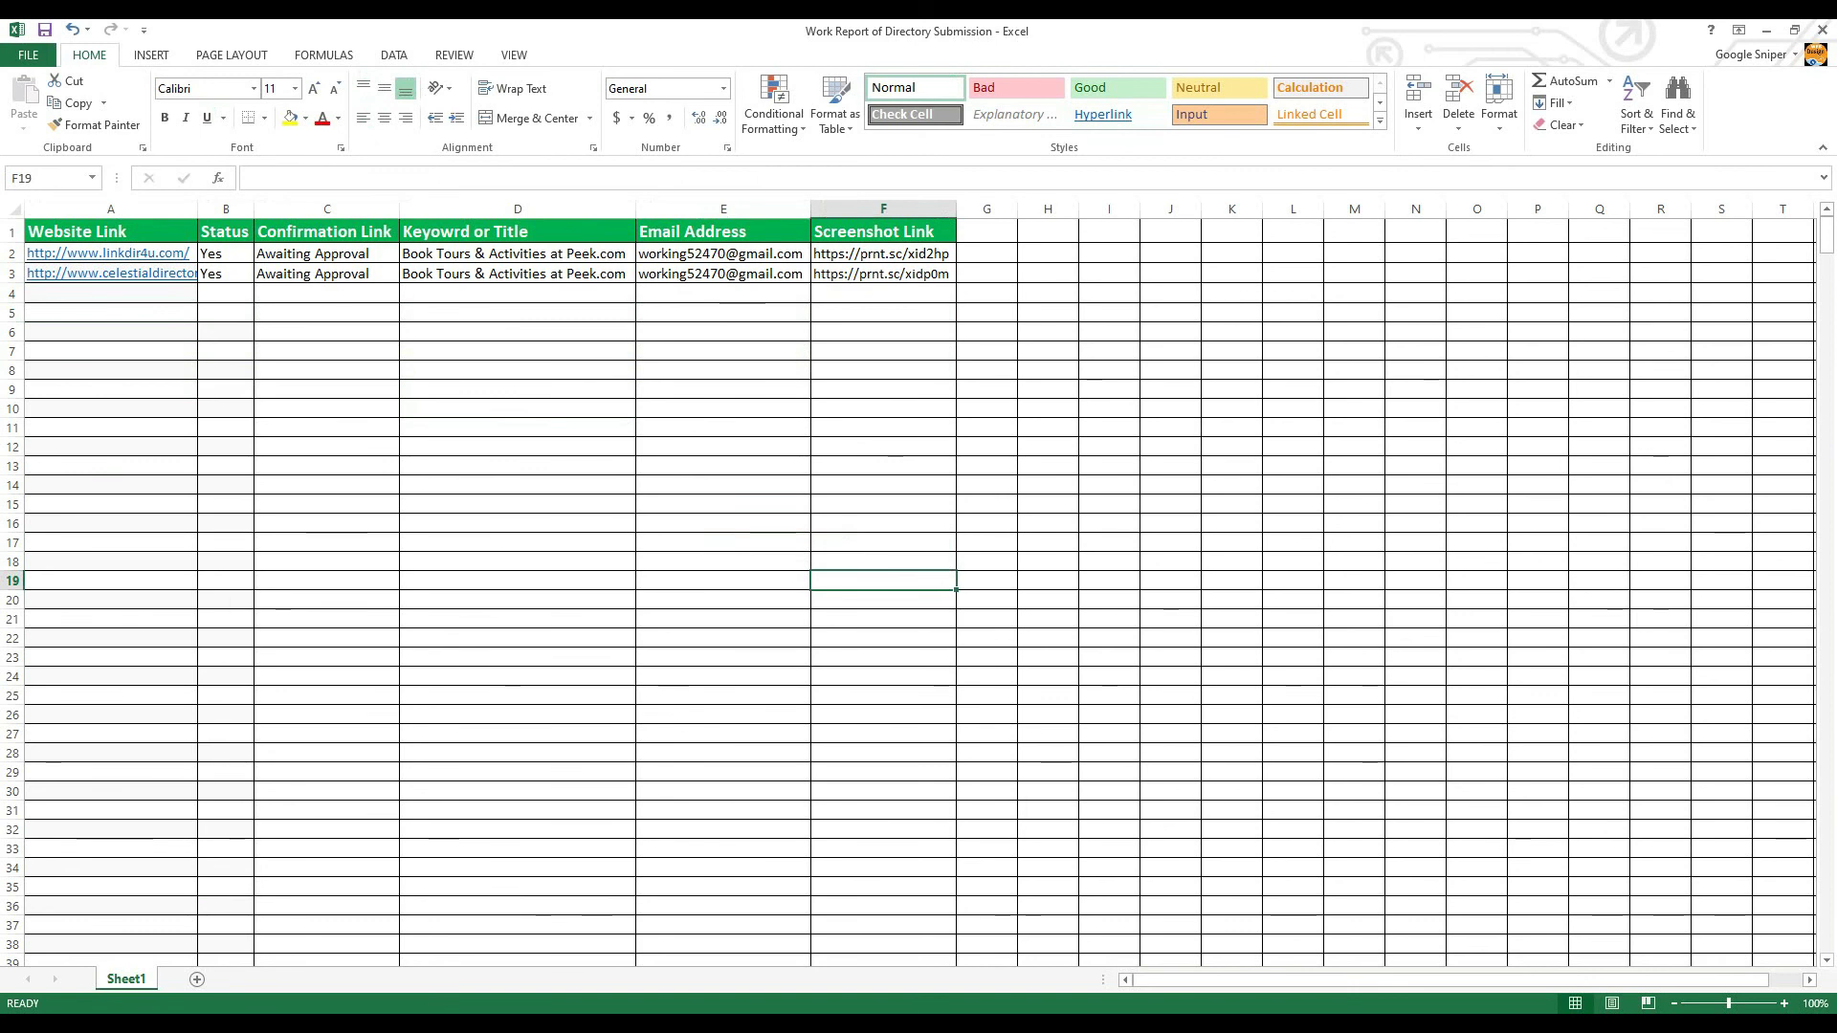